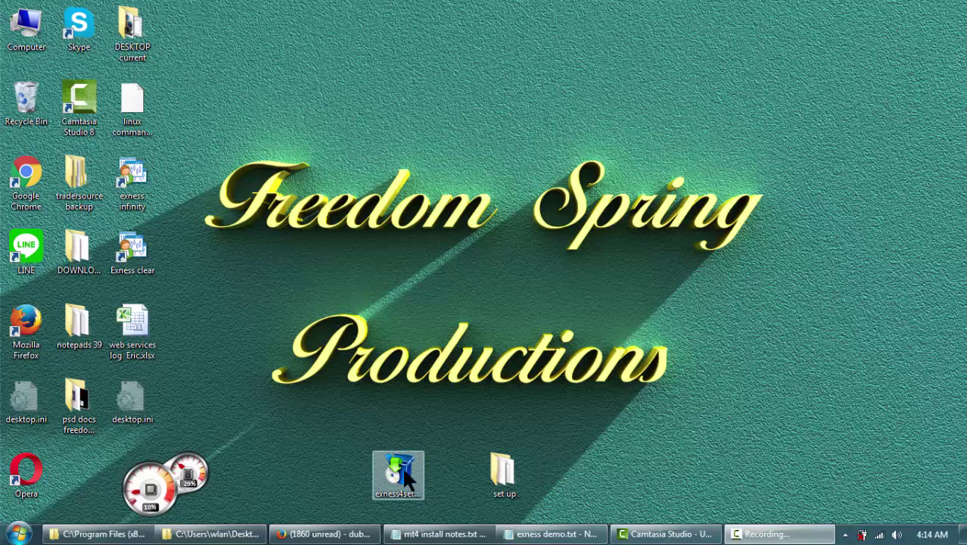
# Run exness4setup.exe, accept the license agreement and install MetaTrader - EXNESS with the default folder and options
pyautogui.click(407, 476)
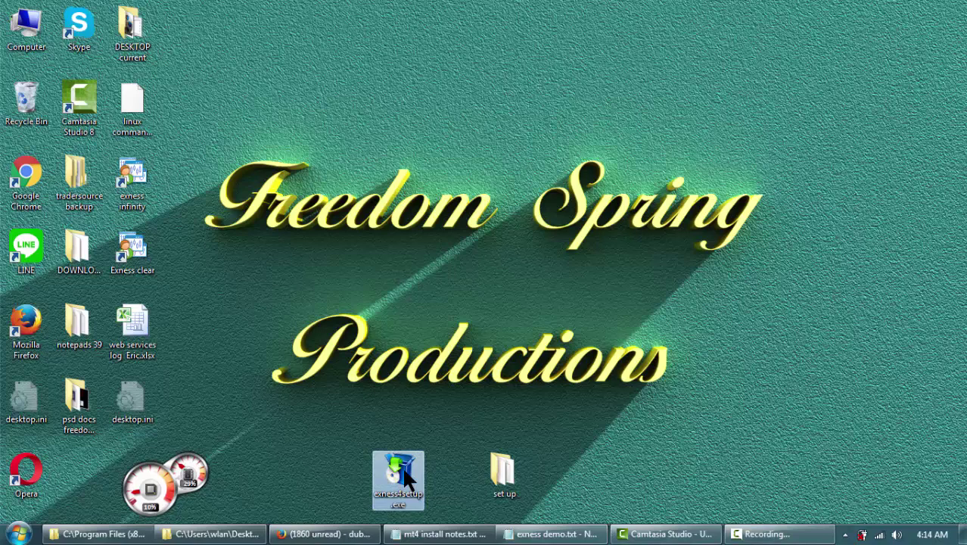
pyautogui.doubleClick(403, 469)
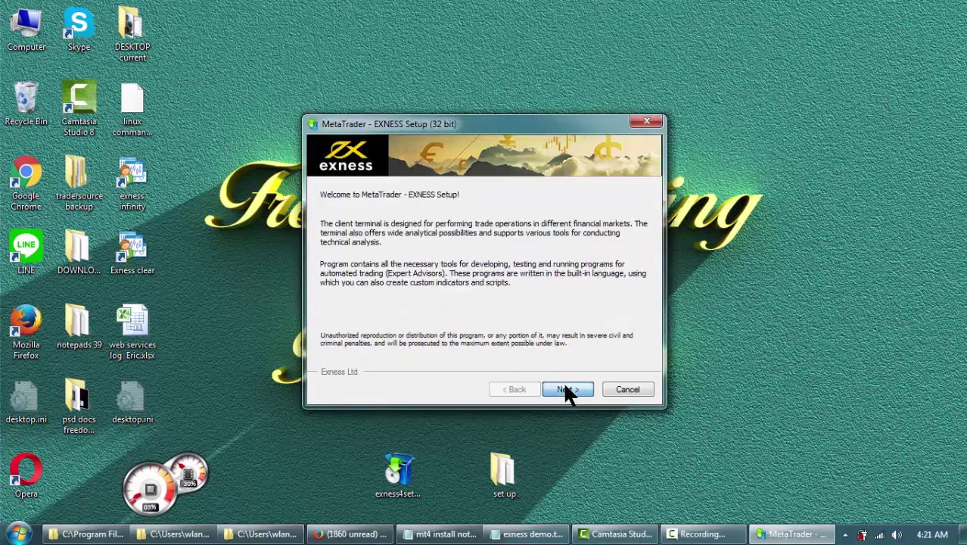
pyautogui.click(565, 386)
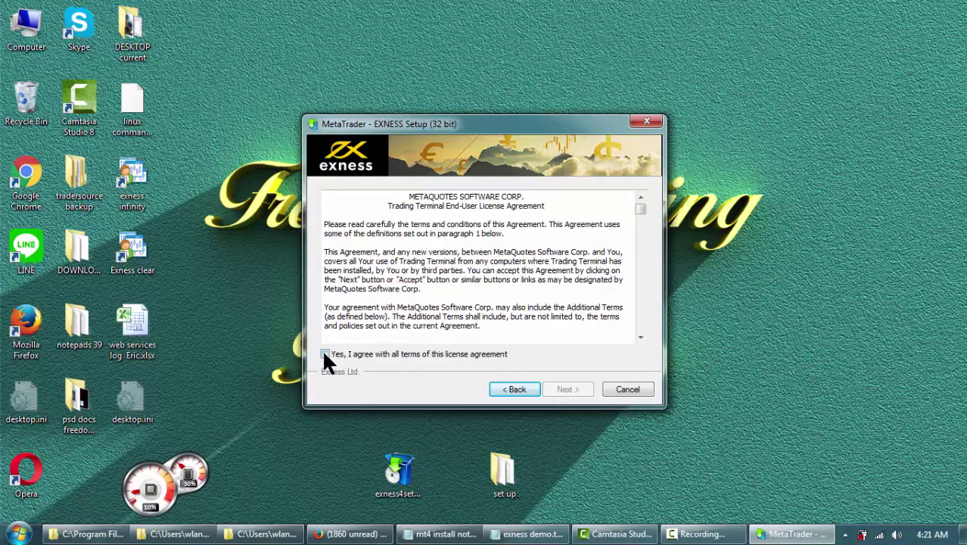
pyautogui.click(324, 353)
pyautogui.click(569, 395)
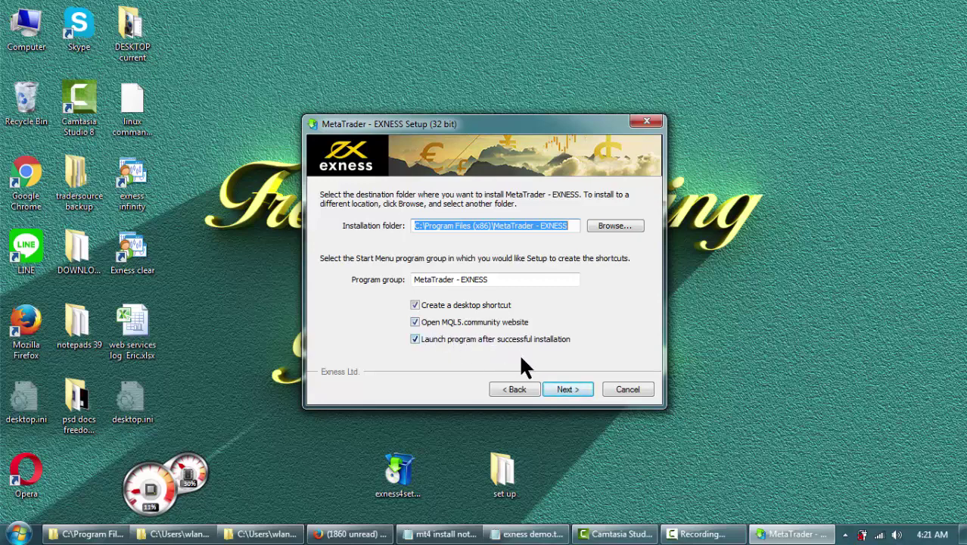
pyautogui.click(577, 391)
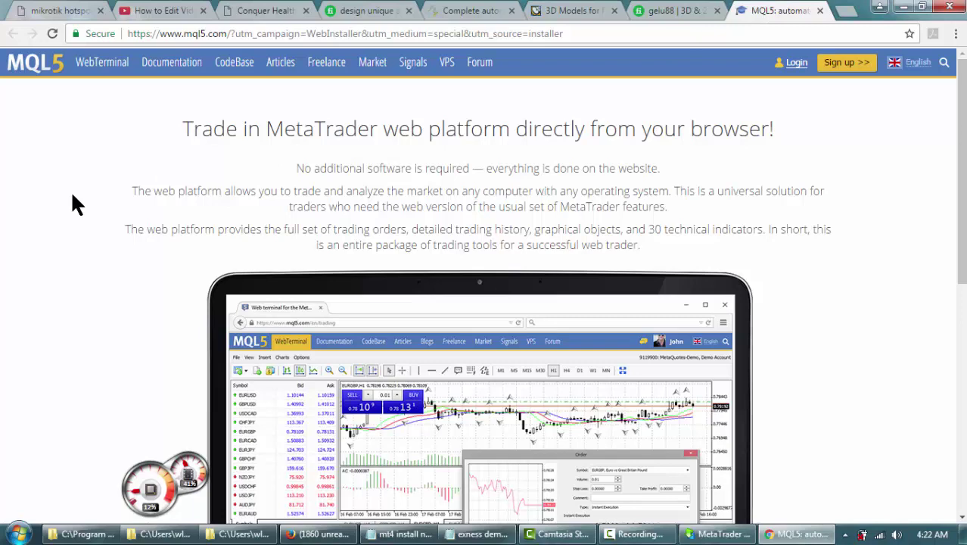
# Look over the MQL5 home page and the top trading signals on its Signals page
pyautogui.scroll(-2, 76, 205)
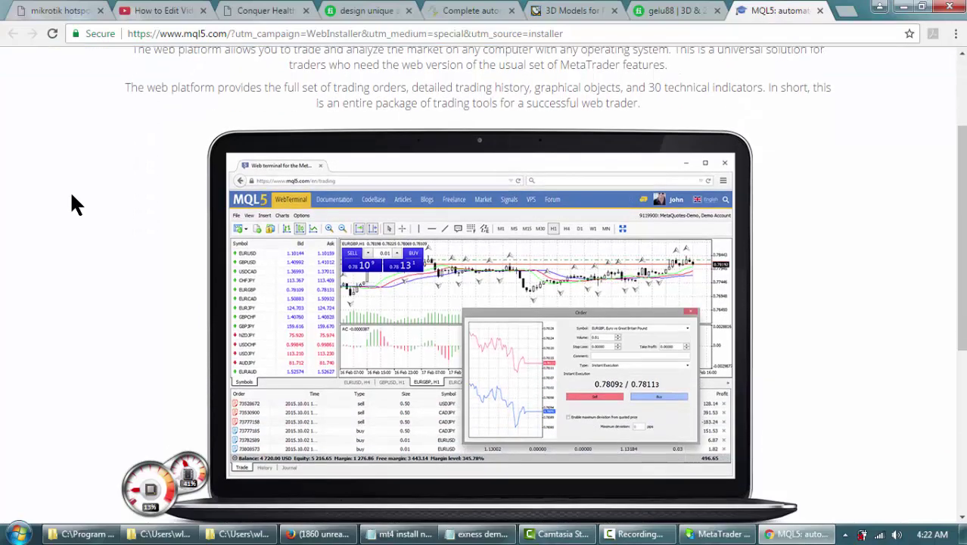
pyautogui.scroll(-4, 72, 197)
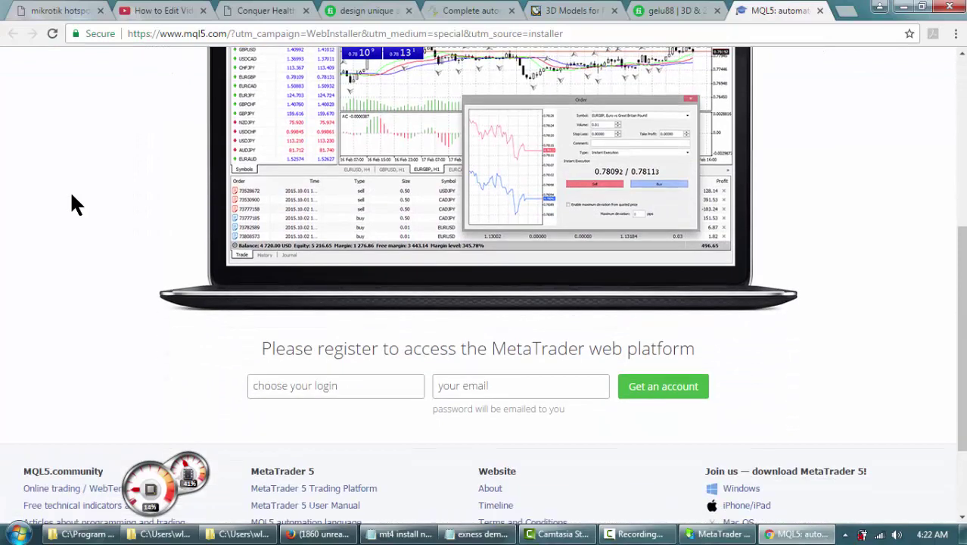
pyautogui.scroll(6, 72, 196)
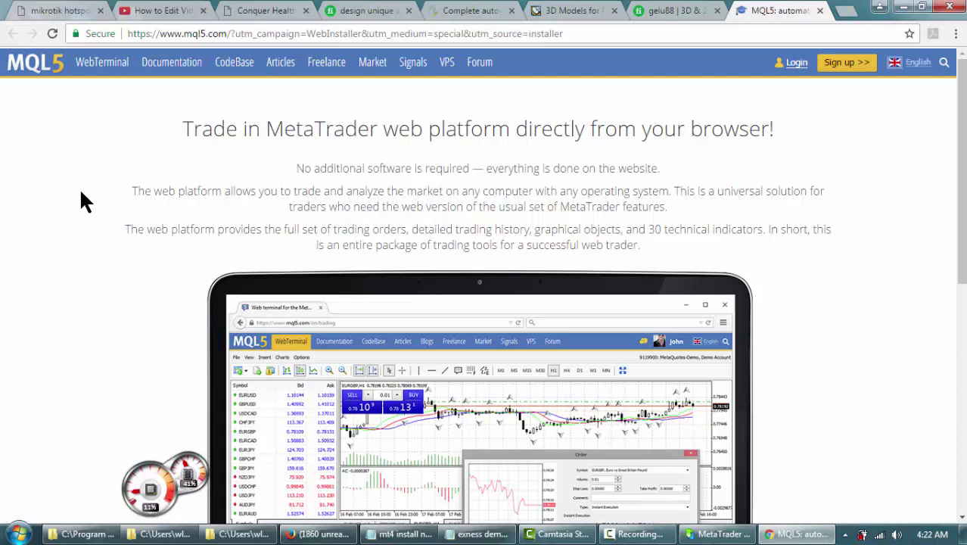
pyautogui.click(409, 68)
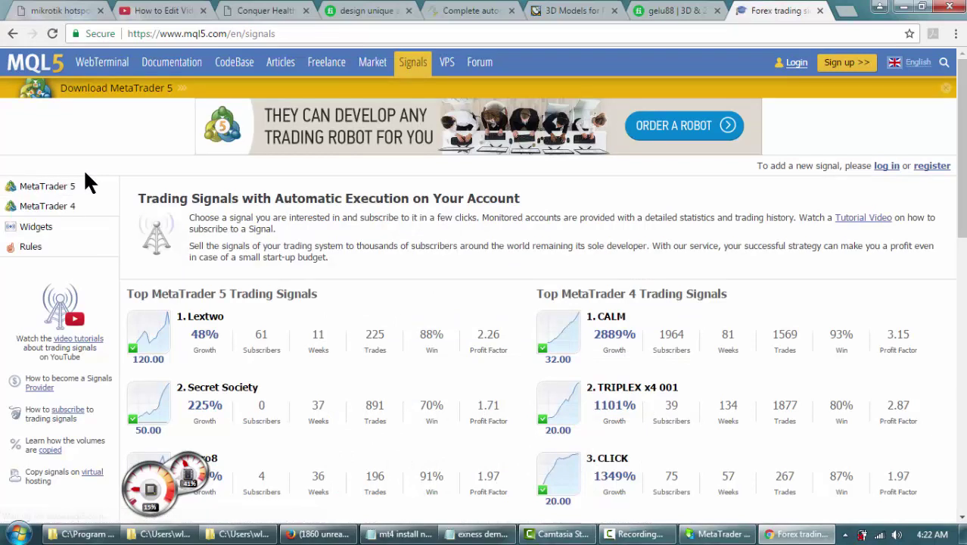
pyautogui.scroll(-1, 84, 174)
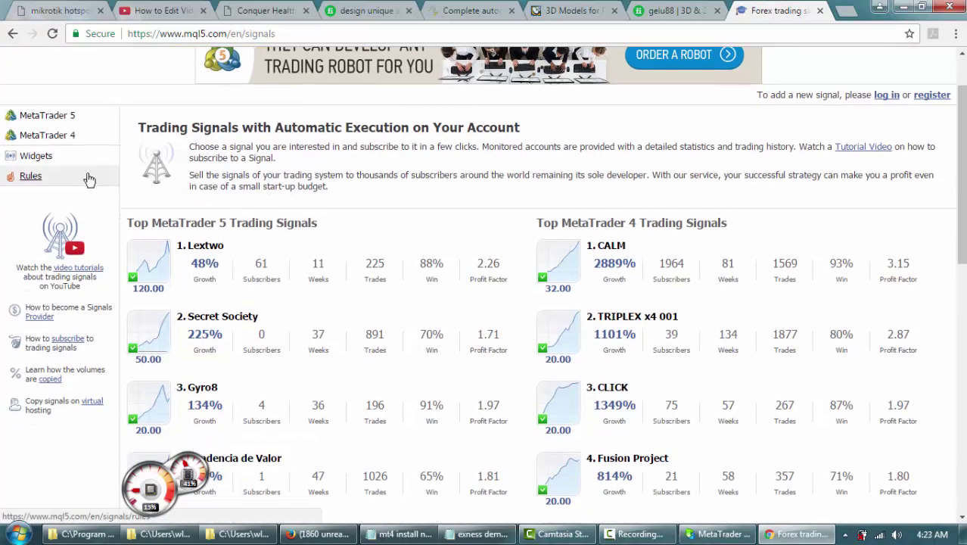
pyautogui.scroll(-1, 86, 172)
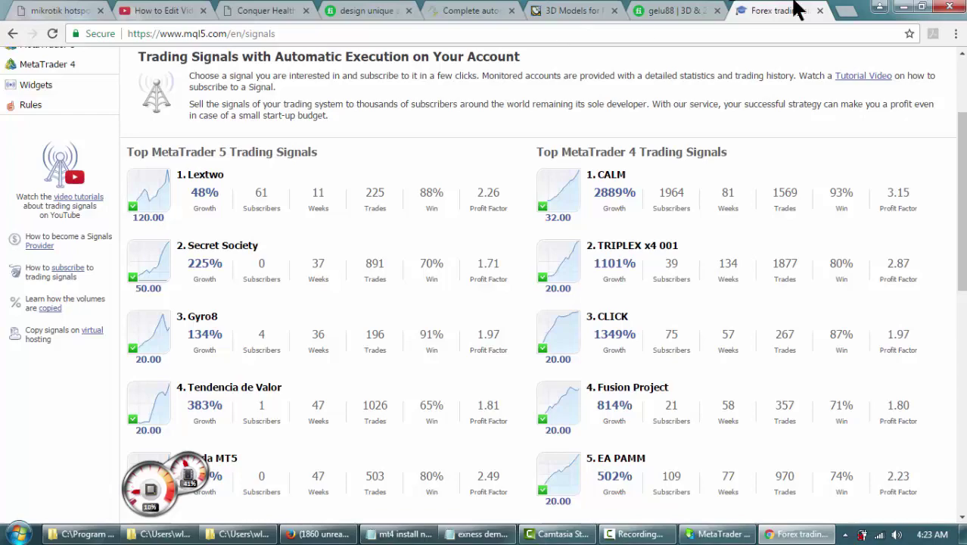
# Minimize the browser and finish the MetaTrader - EXNESS setup
pyautogui.click(905, 8)
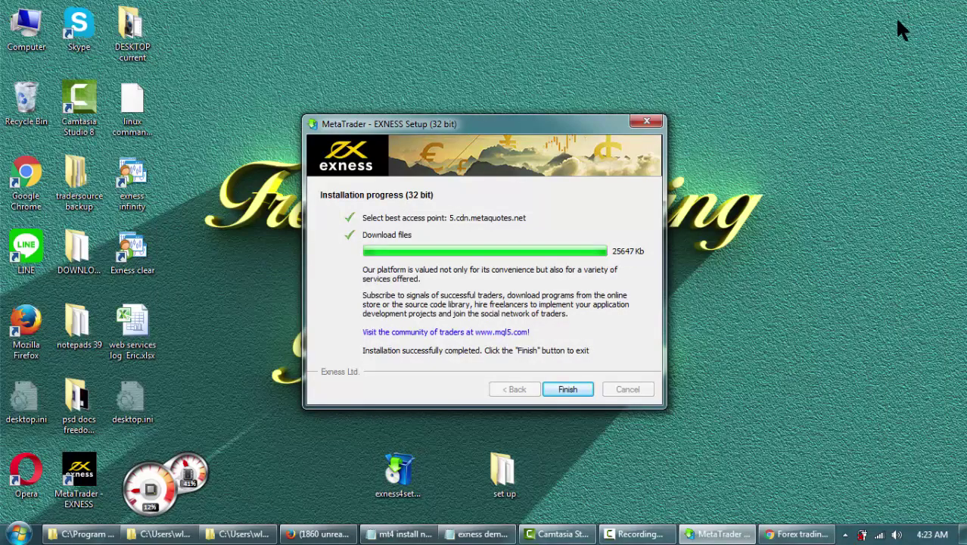
pyautogui.click(572, 390)
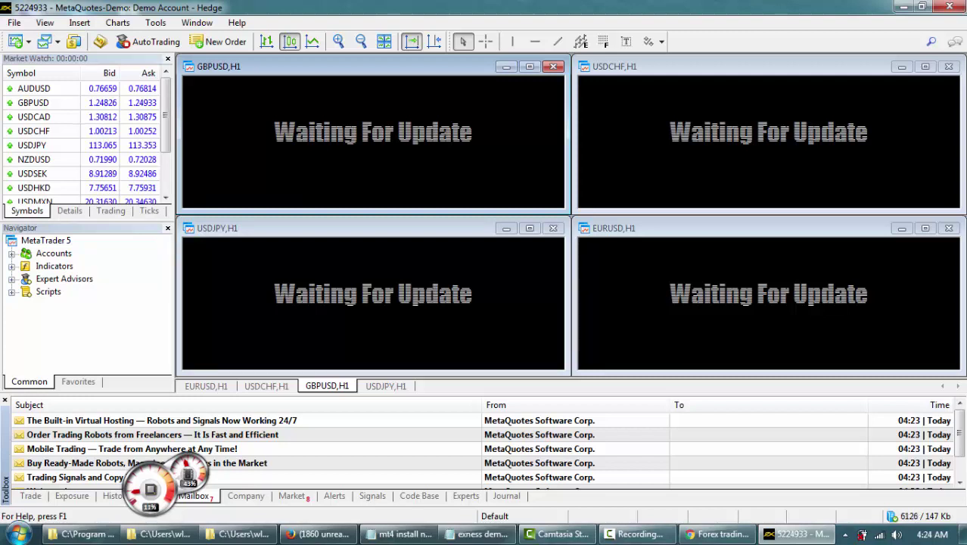
# Hide the Market Watch, collapse the MetaTrader 5 tree in the Navigator and show the Toolbox's Trade list
pyautogui.click(167, 59)
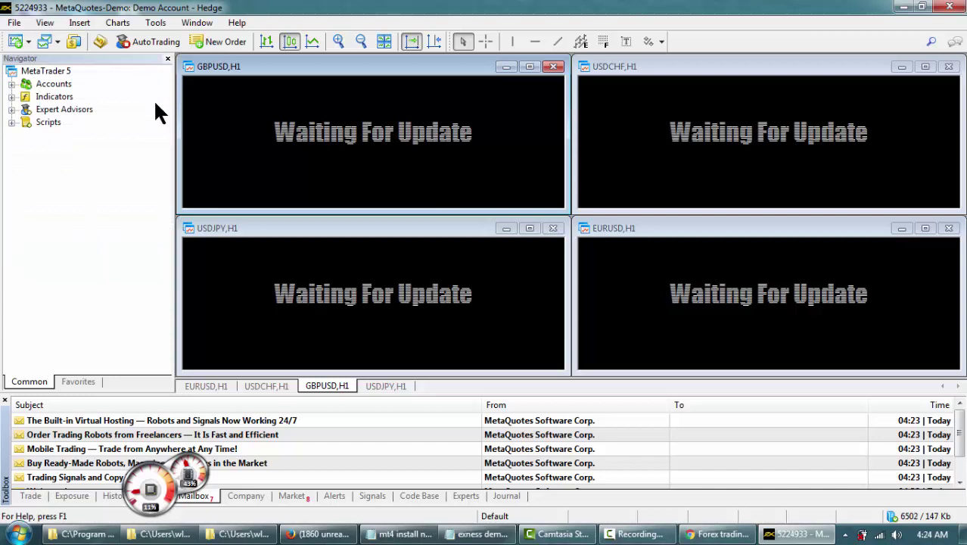
pyautogui.click(11, 71)
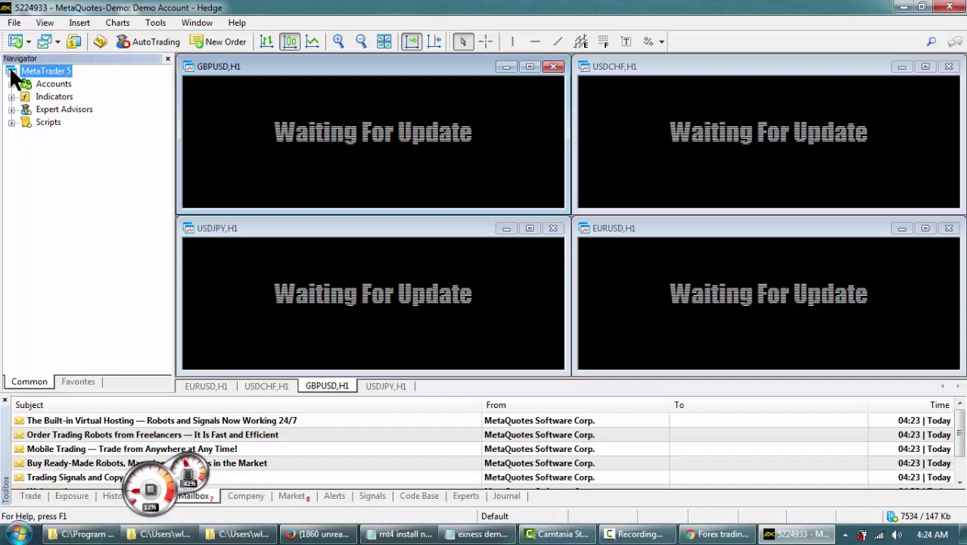
pyautogui.click(11, 72)
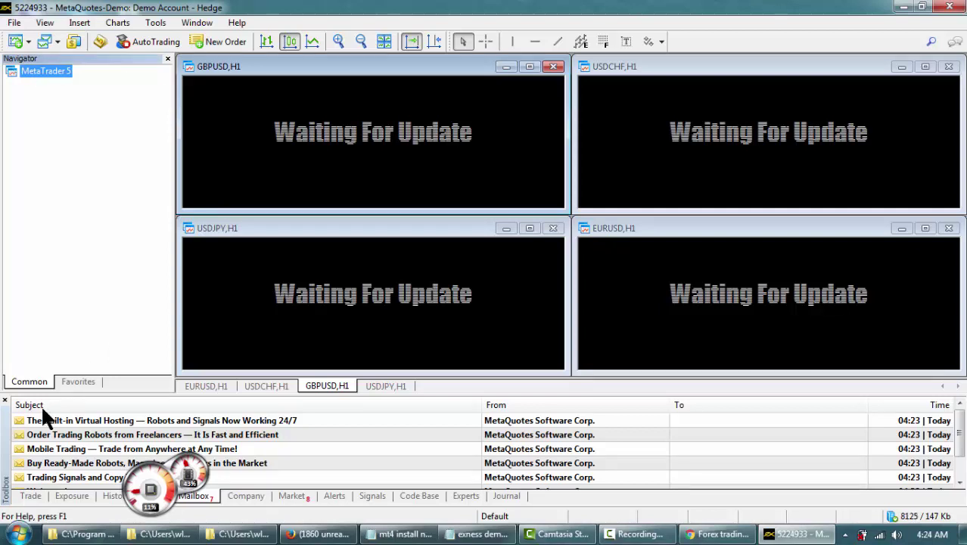
pyautogui.click(30, 497)
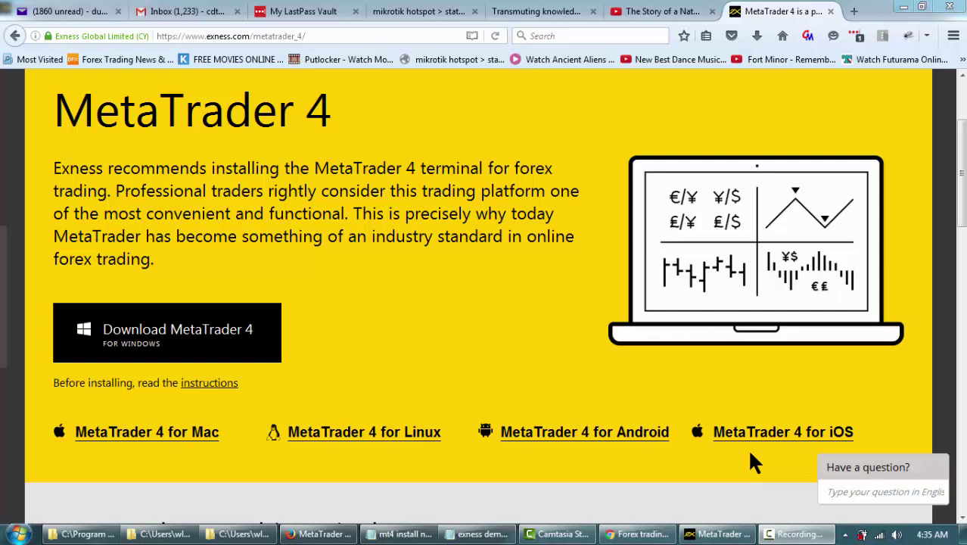
# Request a new demo account on the Exness-Real server and close the registration page in the browser
pyautogui.click(902, 7)
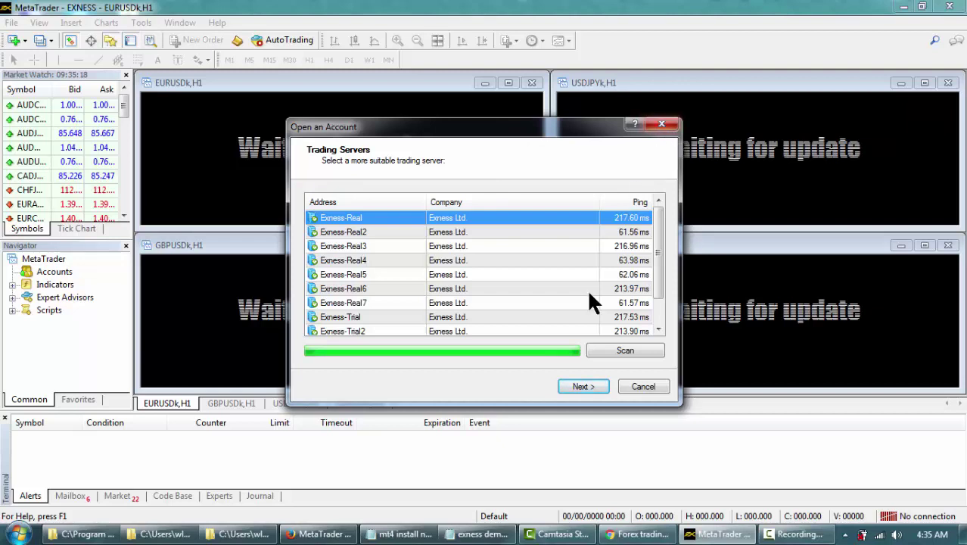
pyautogui.click(593, 383)
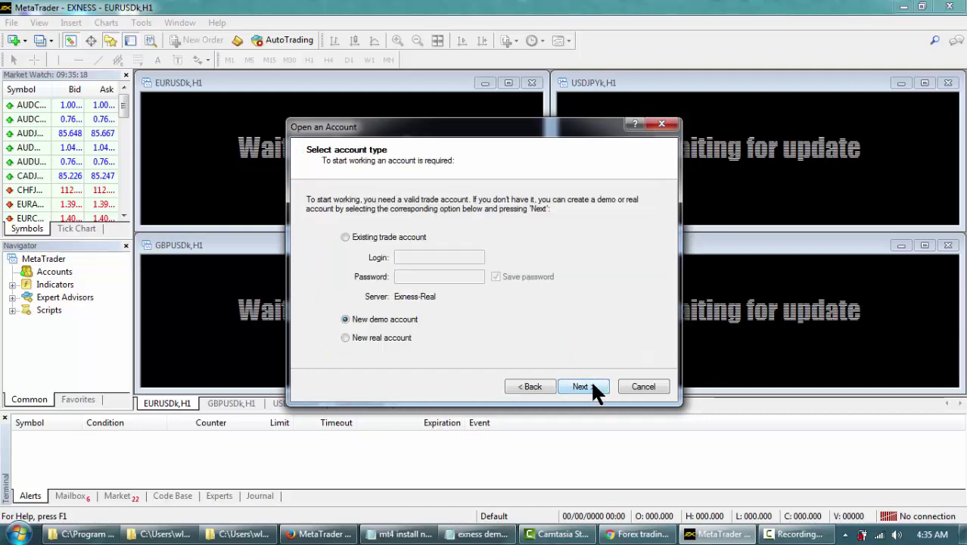
pyautogui.click(592, 384)
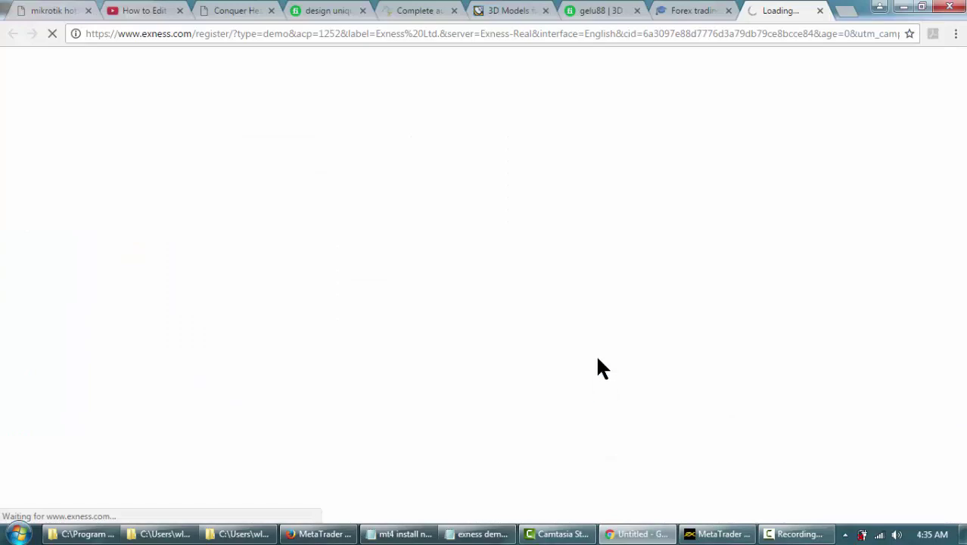
pyautogui.click(820, 12)
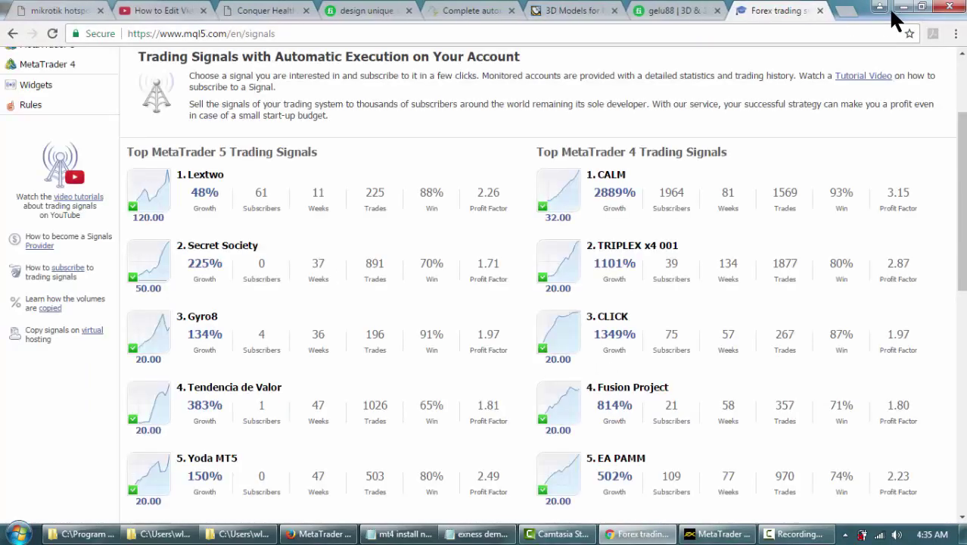
pyautogui.click(900, 8)
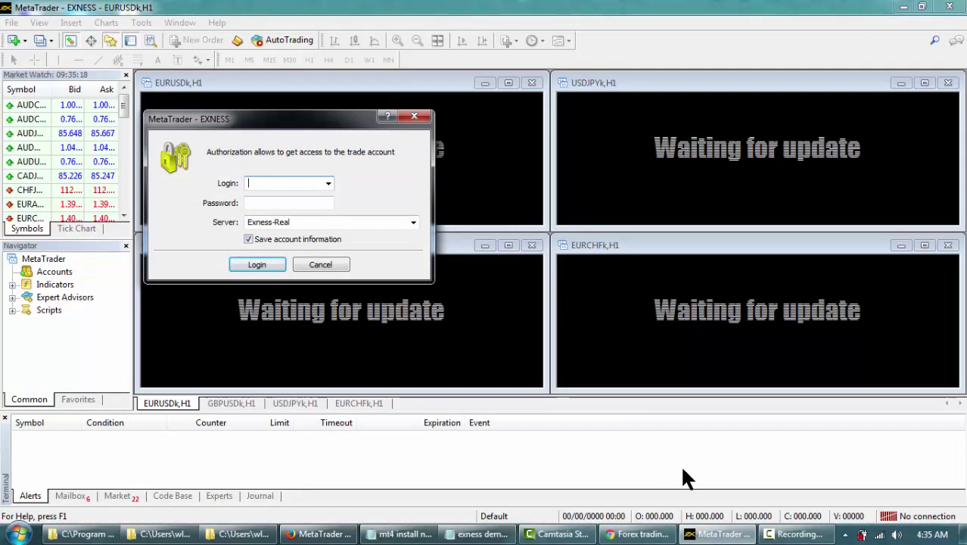
pyautogui.click(560, 534)
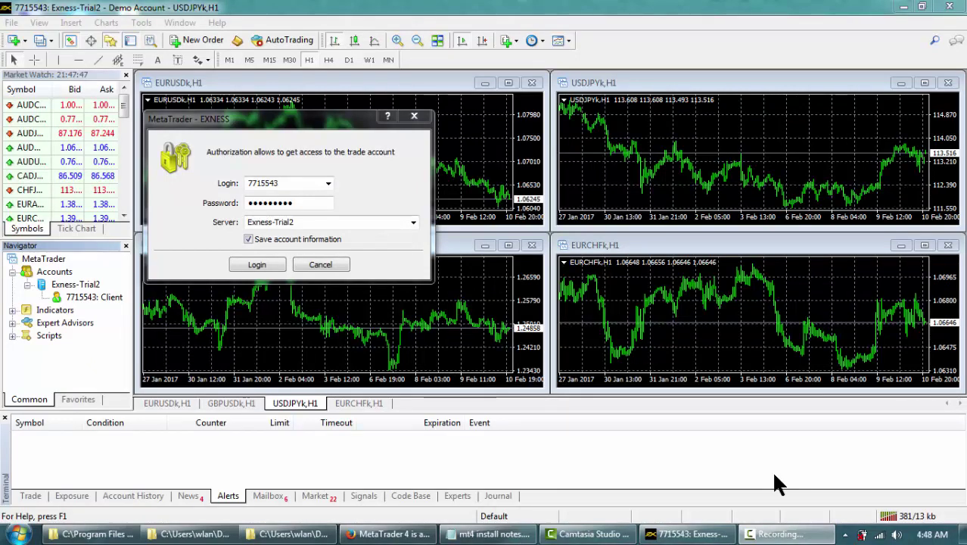
# Review the available servers and log in to the demo account on Exness-Trial2 with the filled-in credentials
pyautogui.click(413, 222)
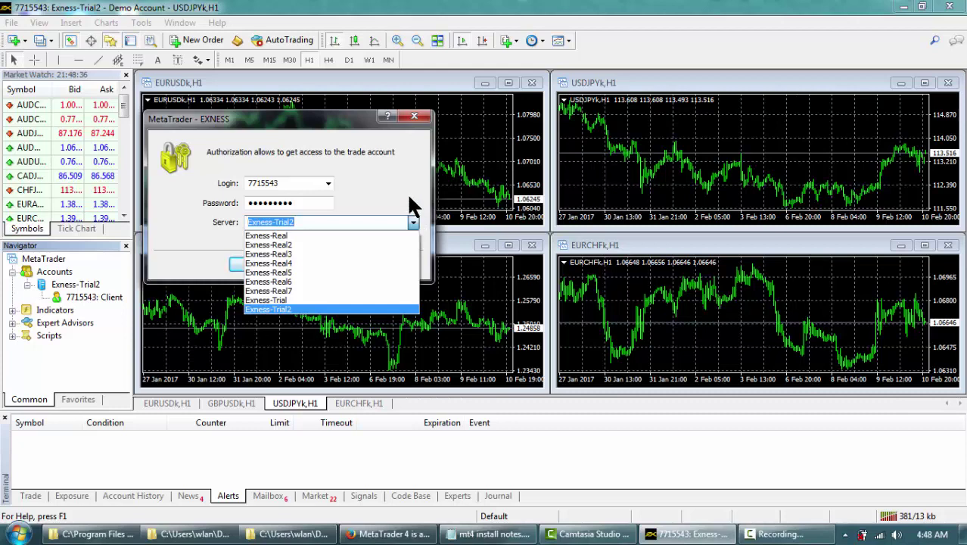
pyautogui.click(404, 187)
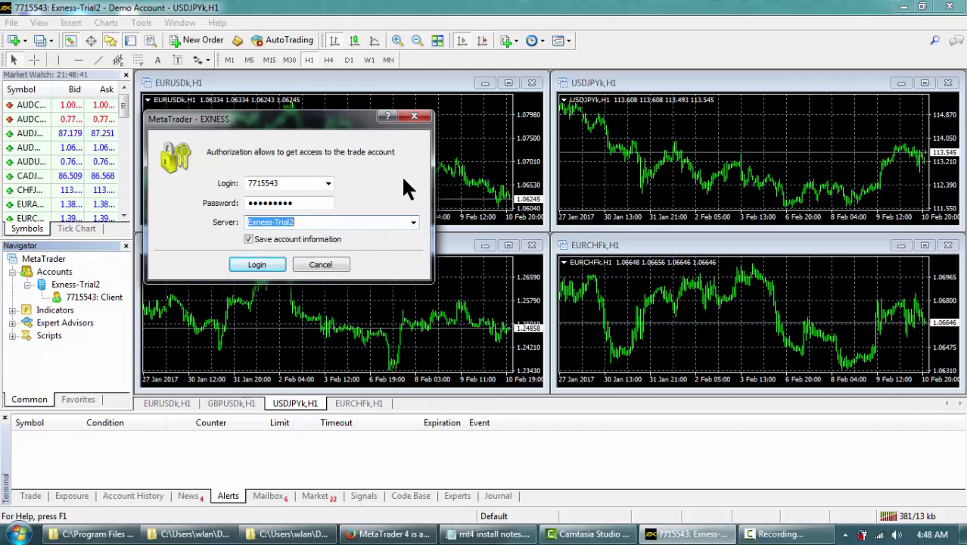
pyautogui.click(257, 265)
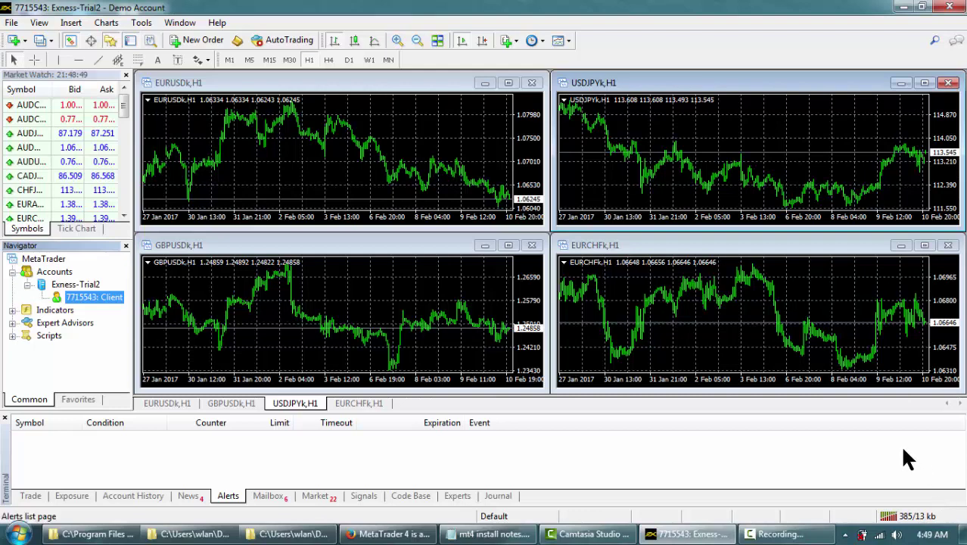
# Apply the BollingerBands template to the EURUSDk,H1 chart
pyautogui.click(422, 136)
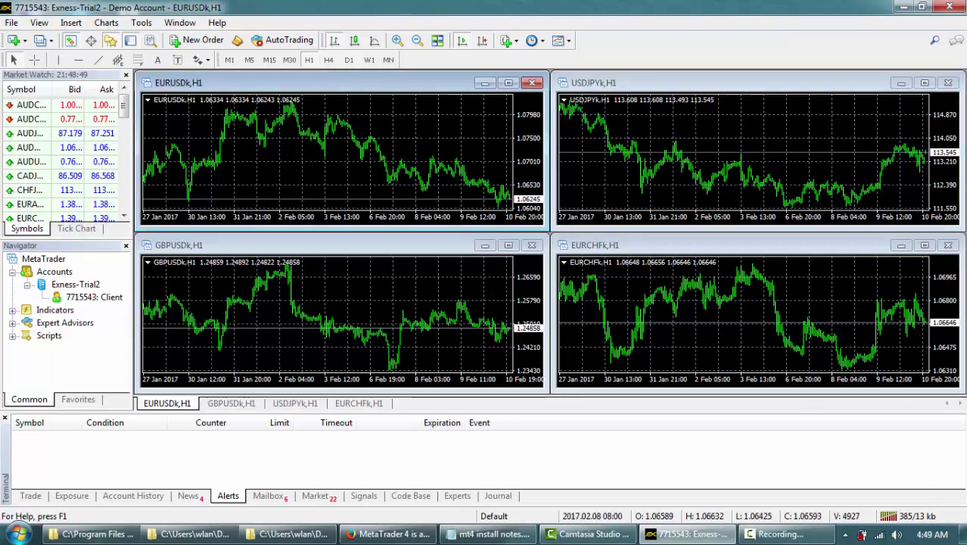
pyautogui.click(564, 41)
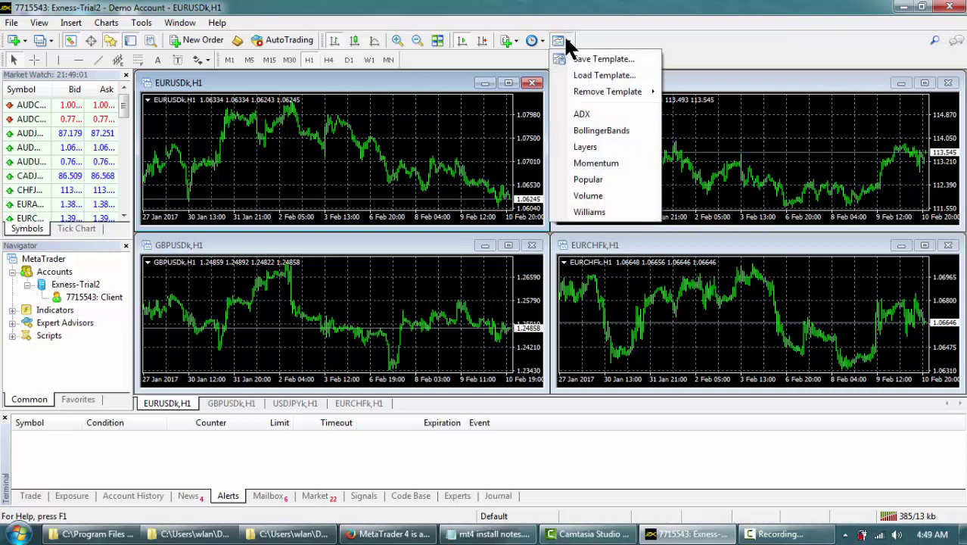
pyautogui.click(592, 130)
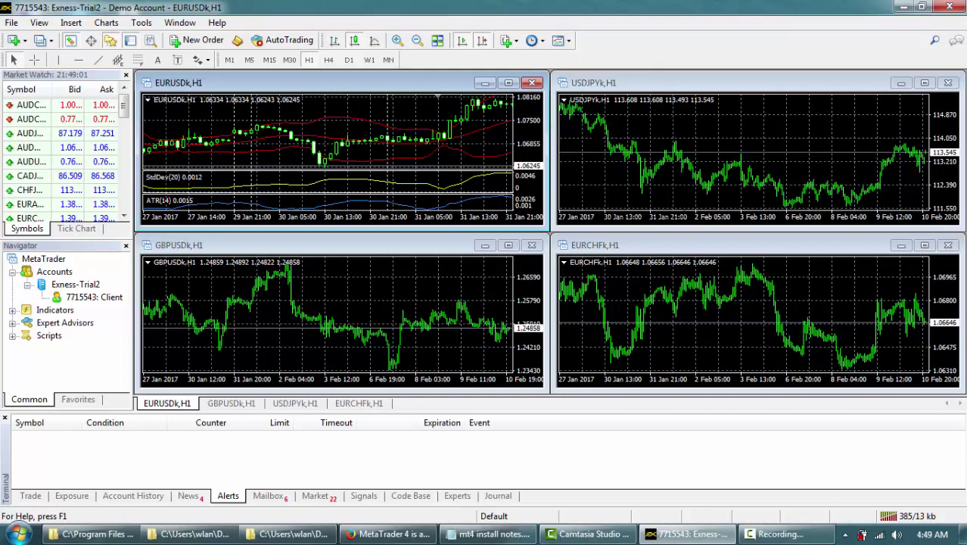
# Apply the Popular template to the USDJPYk,H1 chart
pyautogui.click(589, 106)
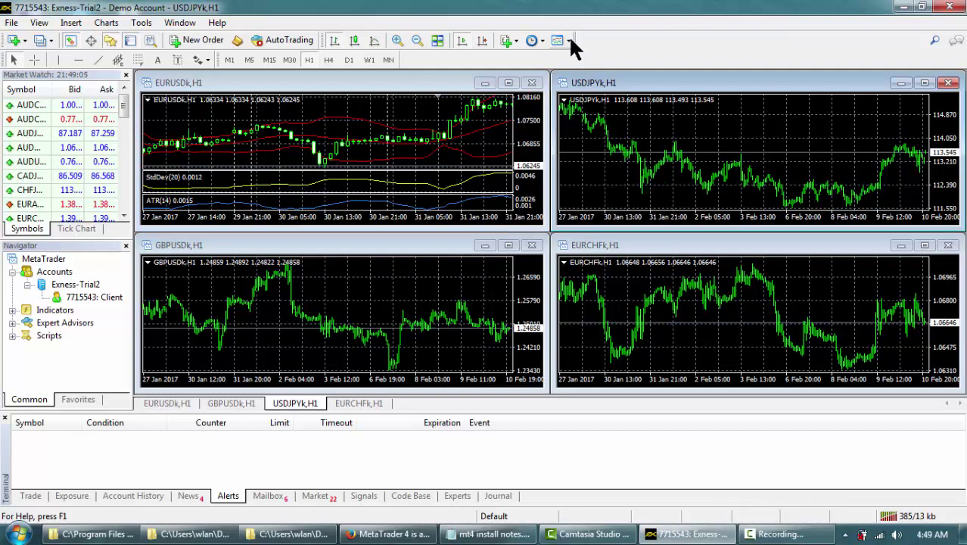
pyautogui.click(569, 41)
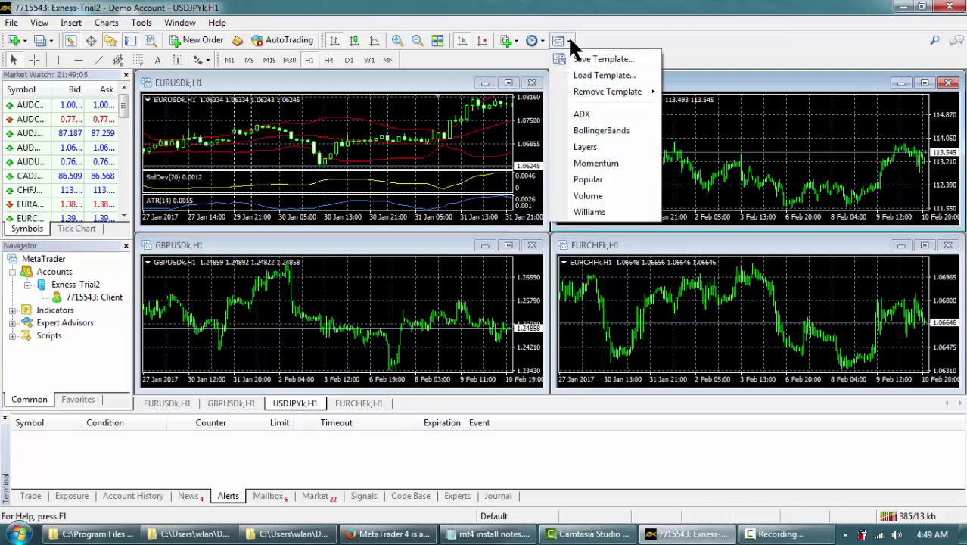
pyautogui.click(589, 179)
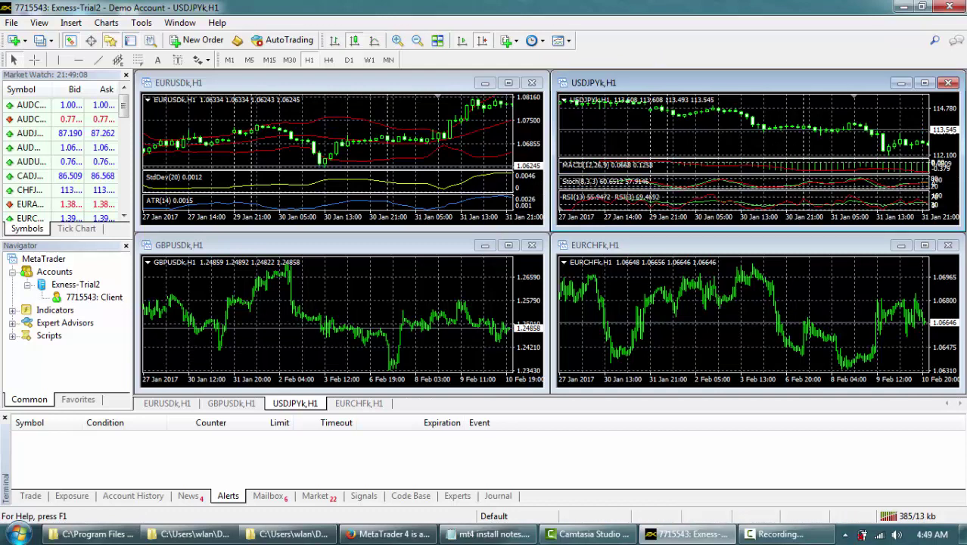
# Show period separators on the EURUSDk,H1 chart, and refresh the chart while it is maximized before restoring its size
pyautogui.click(424, 114)
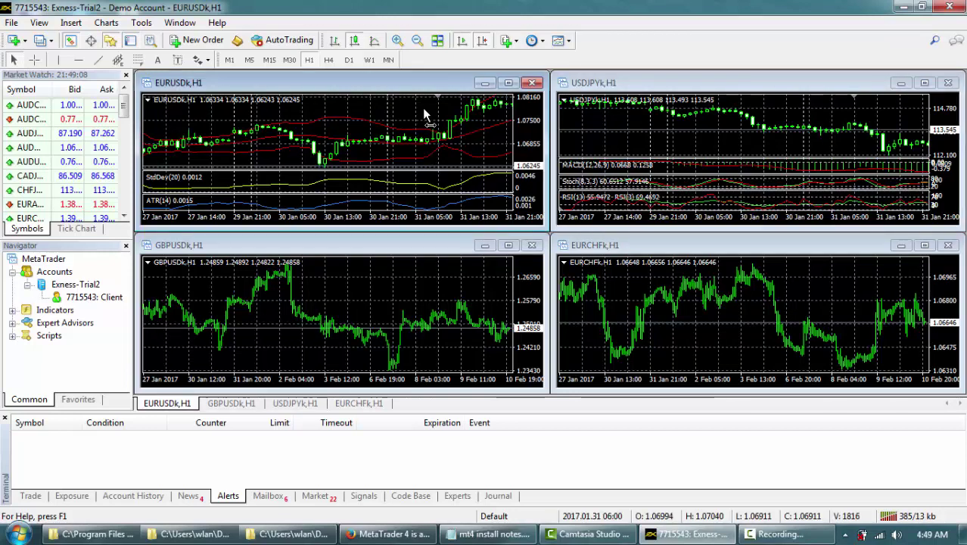
pyautogui.hotkey('ctrl', 'y')
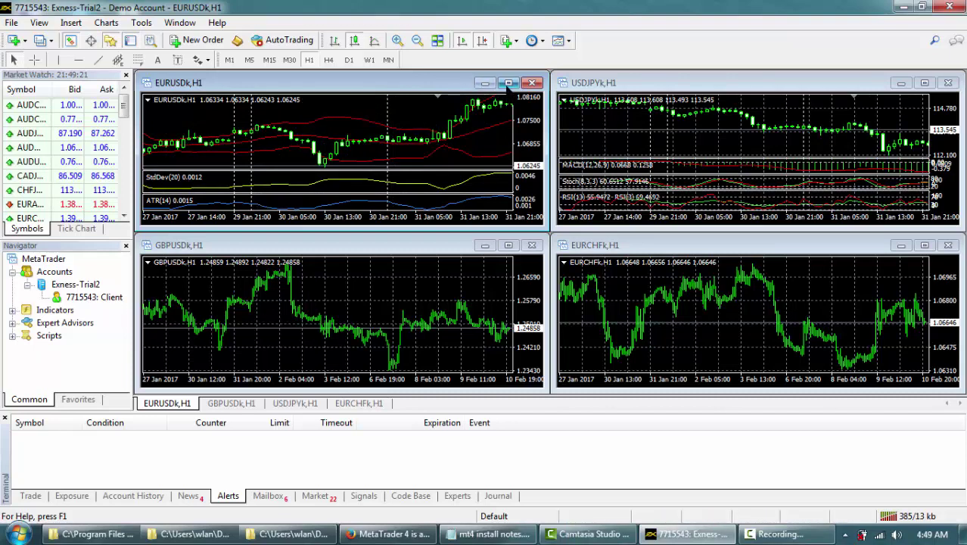
pyautogui.click(507, 82)
pyautogui.rightClick(467, 114)
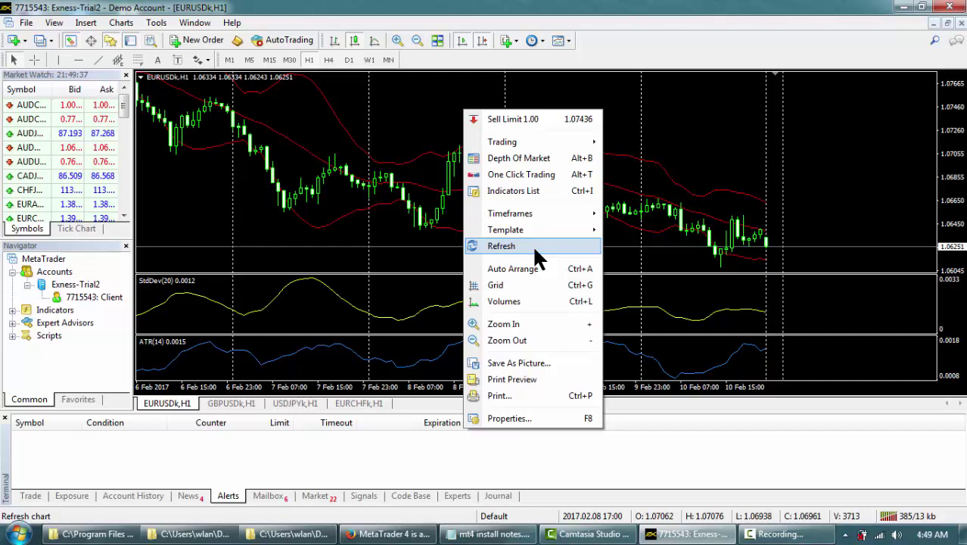
pyautogui.click(534, 250)
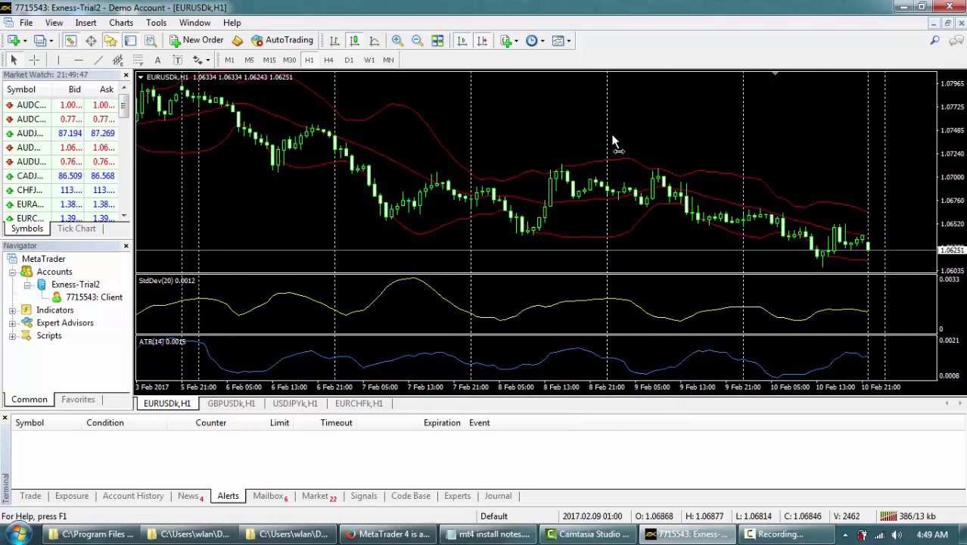
pyautogui.click(947, 24)
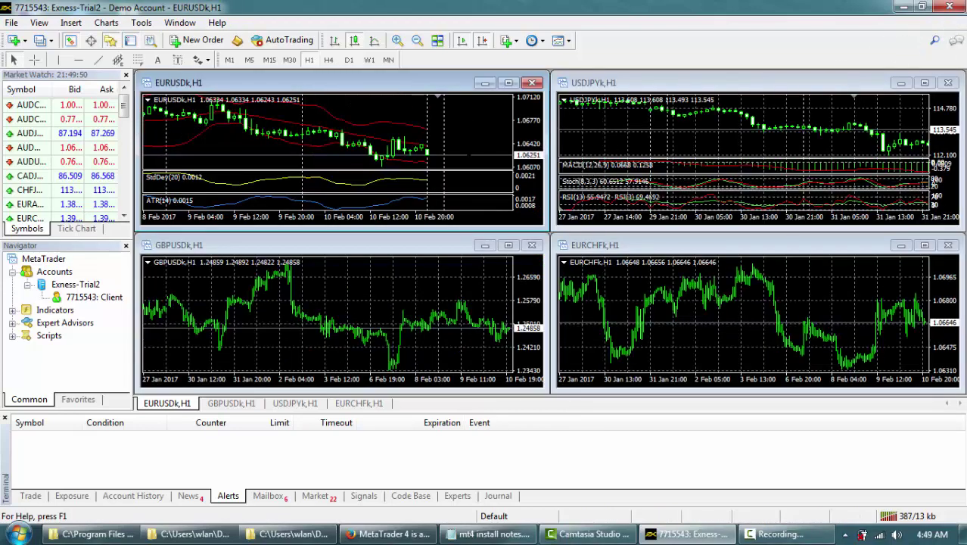
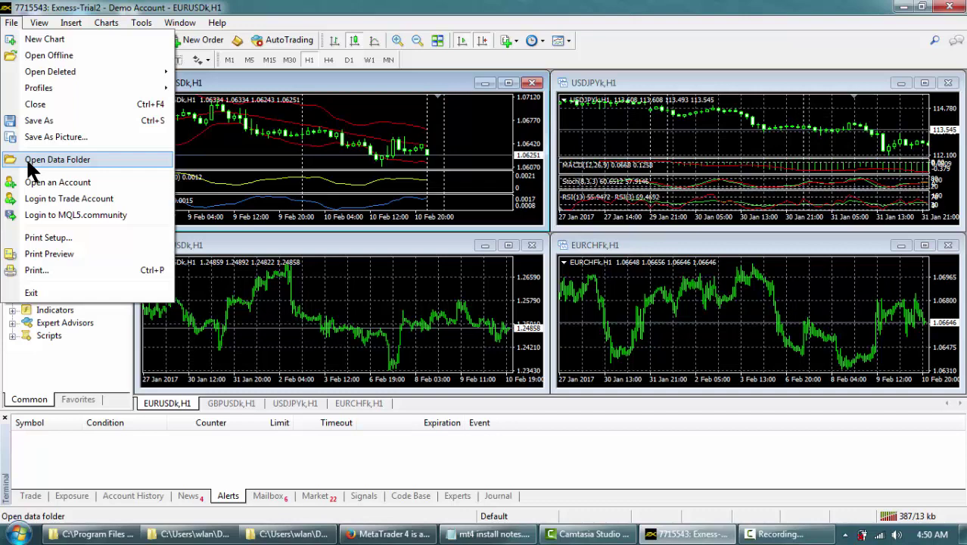
# Open the terminal's data folder and go up to the Program Files (x86) folder
pyautogui.click(29, 162)
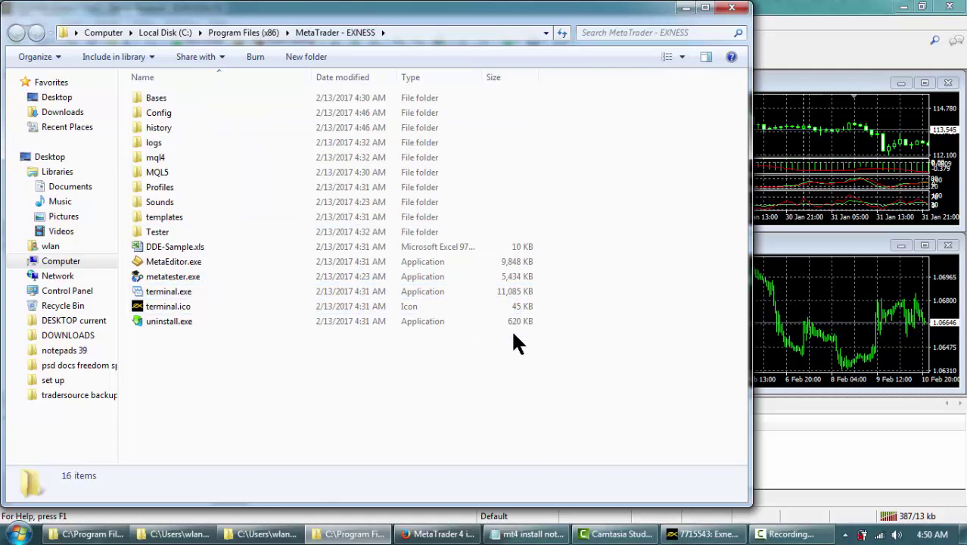
pyautogui.click(236, 32)
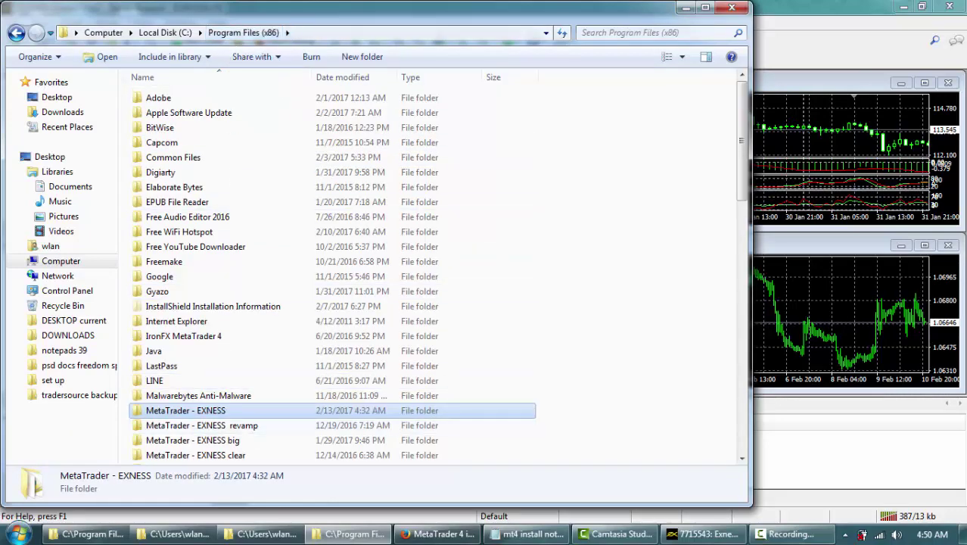
# Try to rename the MetaTrader - EXNESS folder as MetaTrader - EXNESS tester
pyautogui.moveTo(743, 189); pyautogui.dragTo(755, 240)
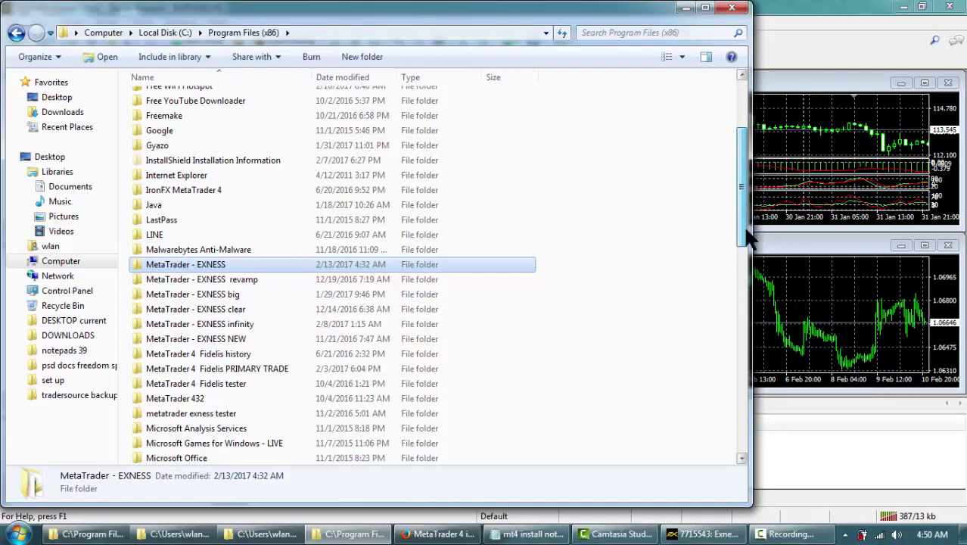
pyautogui.rightClick(199, 265)
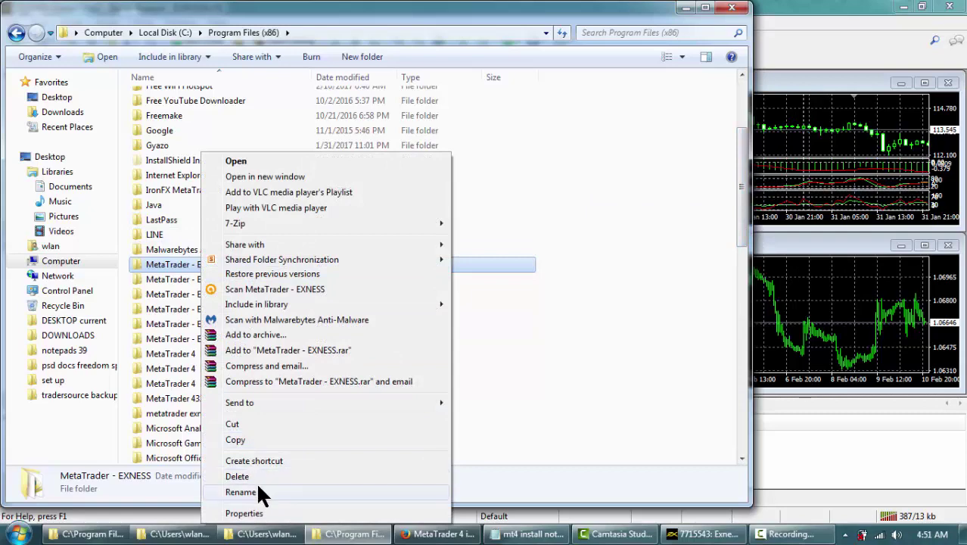
pyautogui.click(257, 493)
pyautogui.click(233, 265)
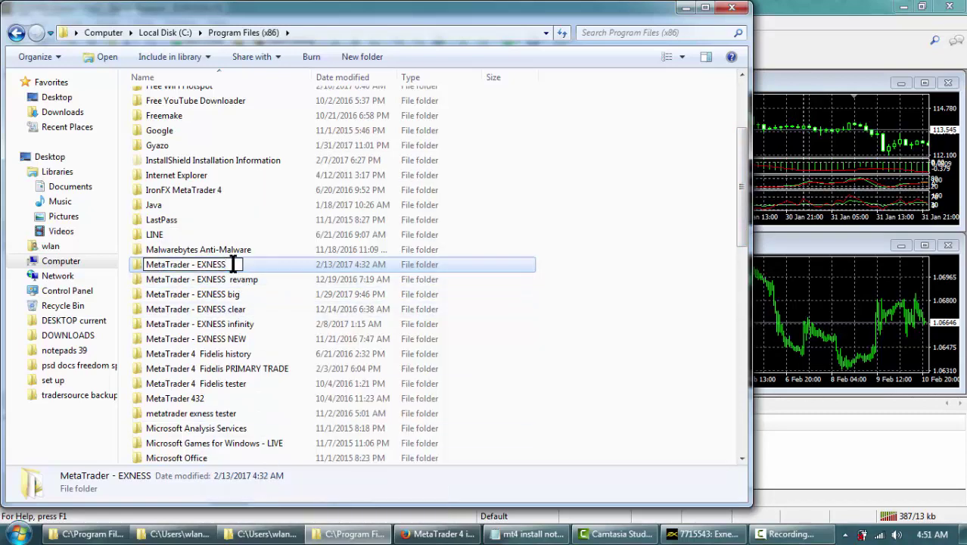
pyautogui.write('tester')
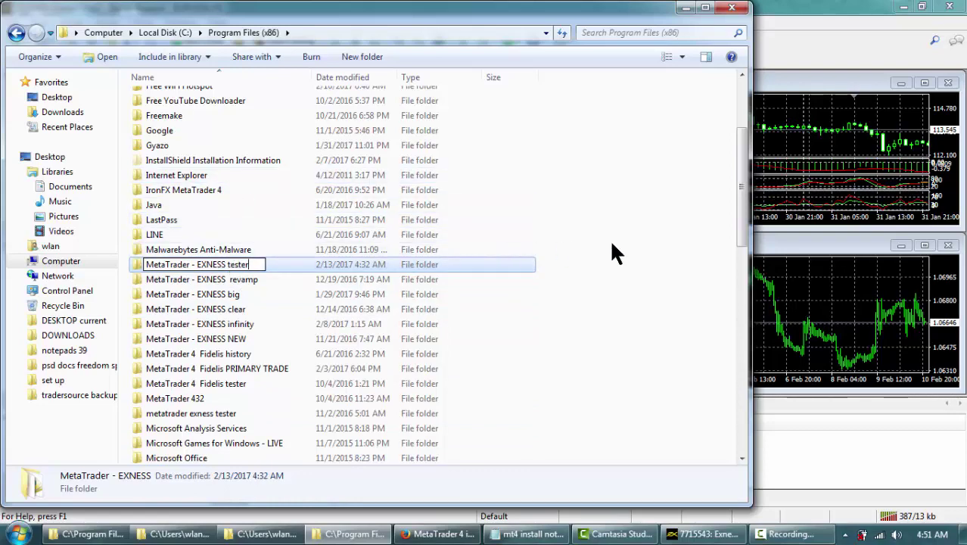
pyautogui.press('Return')
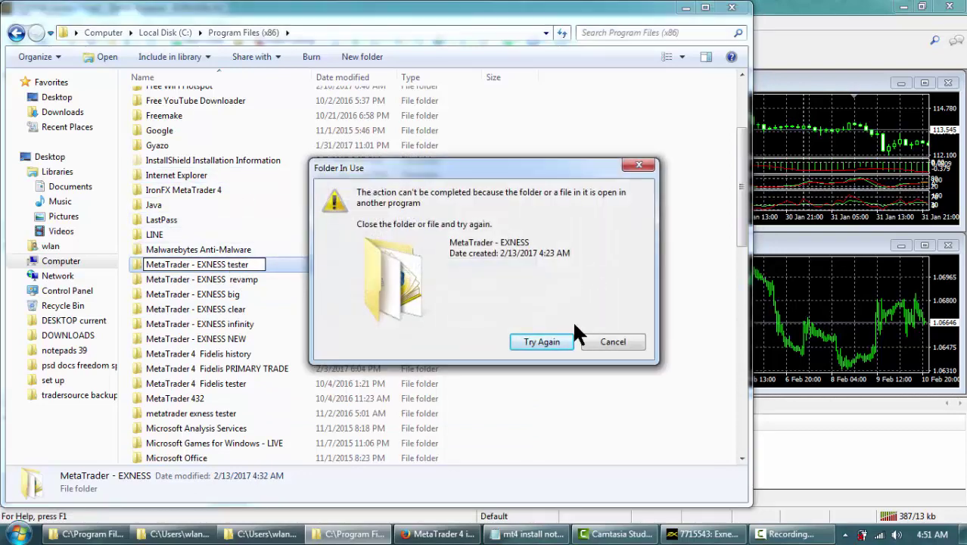
pyautogui.click(613, 345)
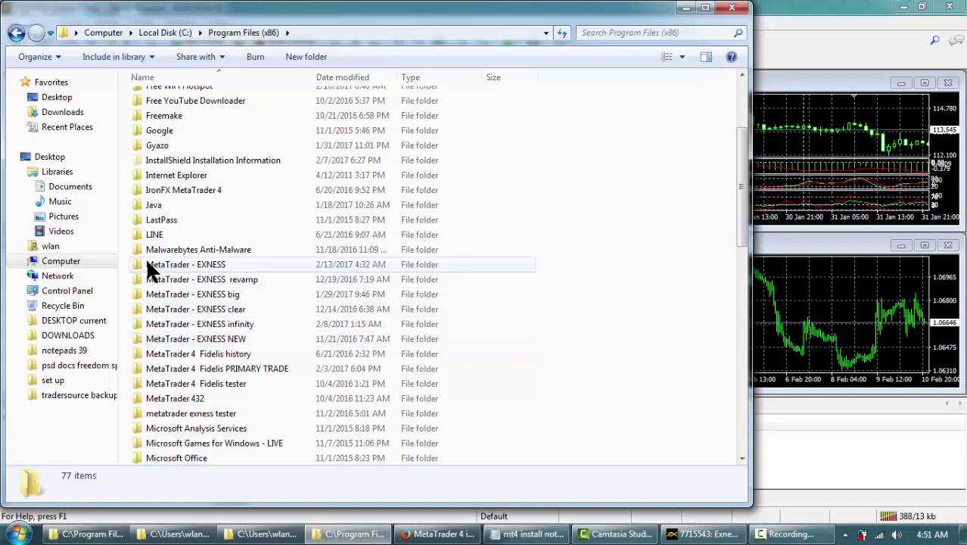
# Open the MetaTrader - EXNESS folder and create a shortcut to terminal.exe inside it
pyautogui.moveTo(148, 263)
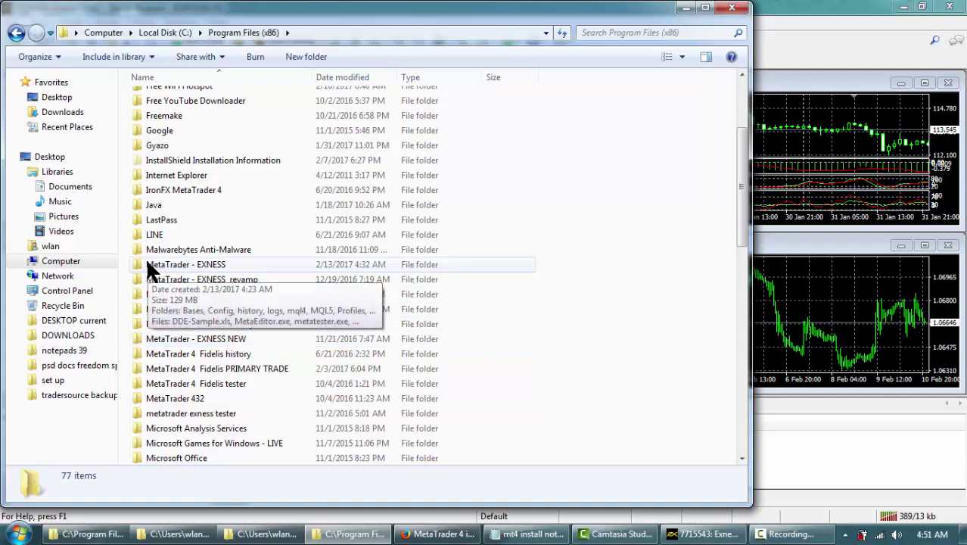
pyautogui.doubleClick(148, 263)
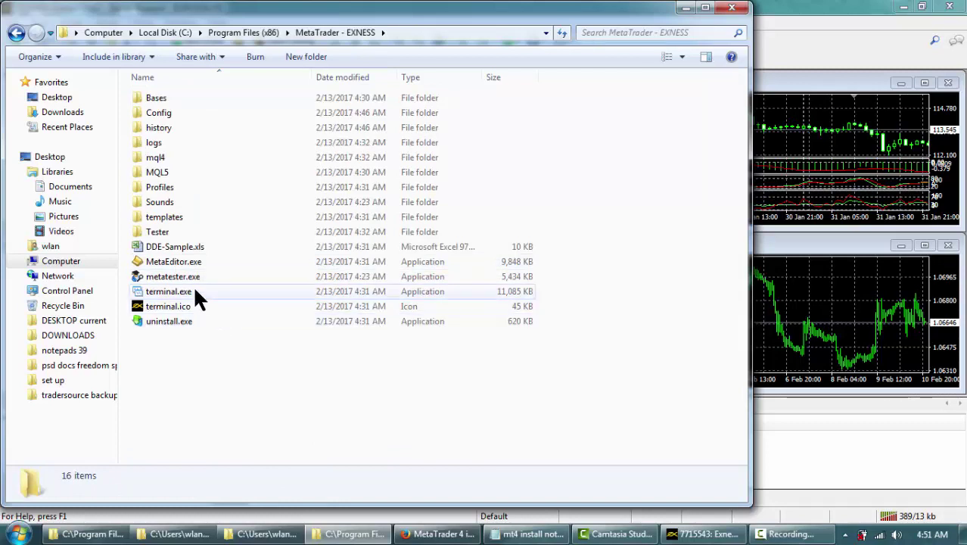
pyautogui.moveTo(196, 289)
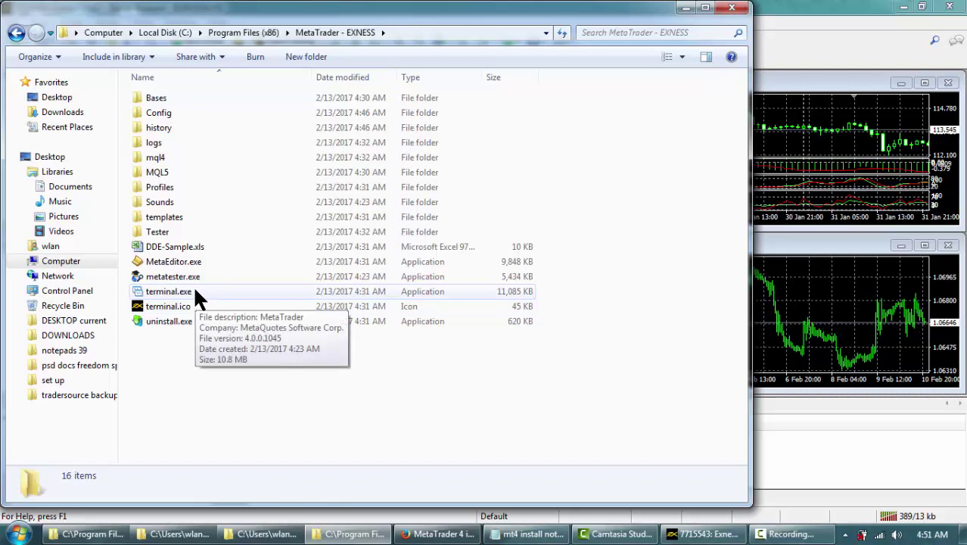
pyautogui.rightClick(195, 290)
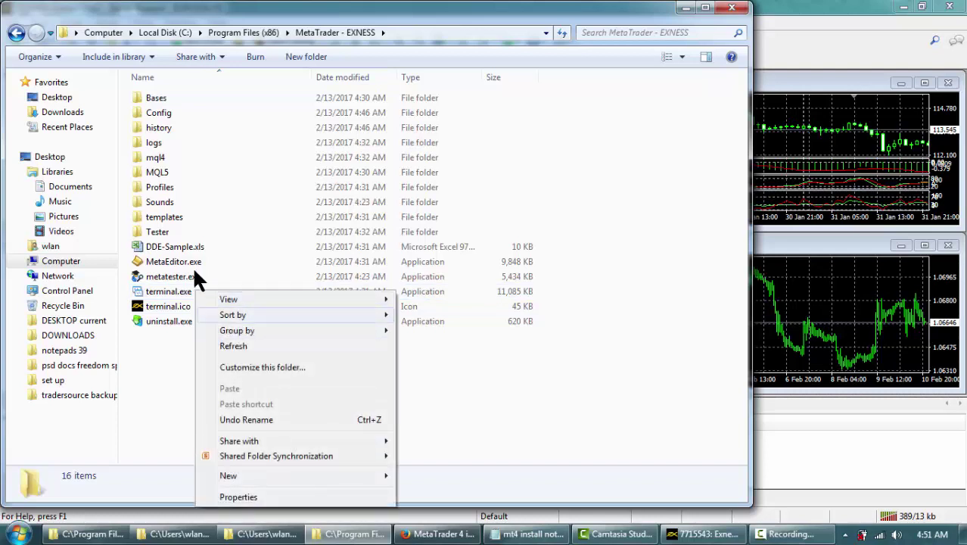
pyautogui.click(145, 394)
pyautogui.click(166, 294)
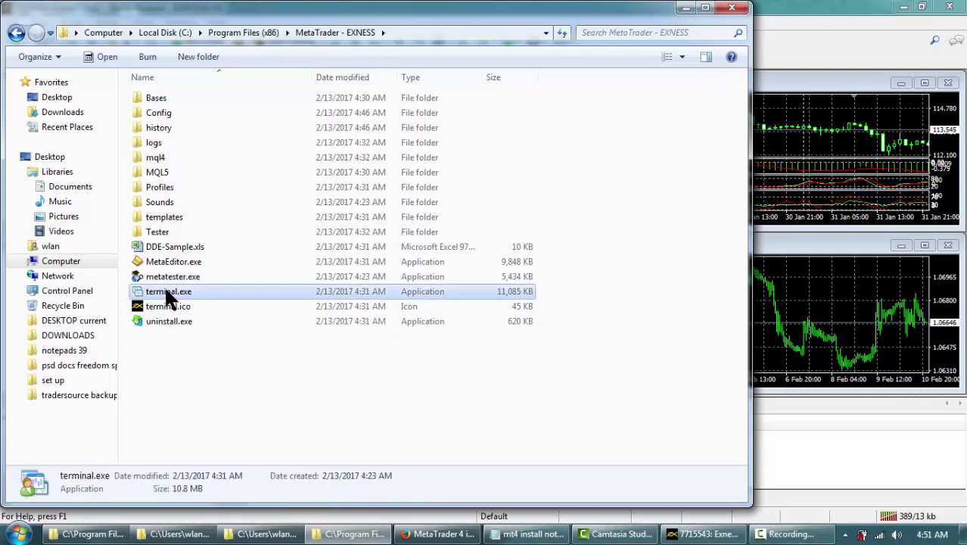
pyautogui.rightClick(168, 297)
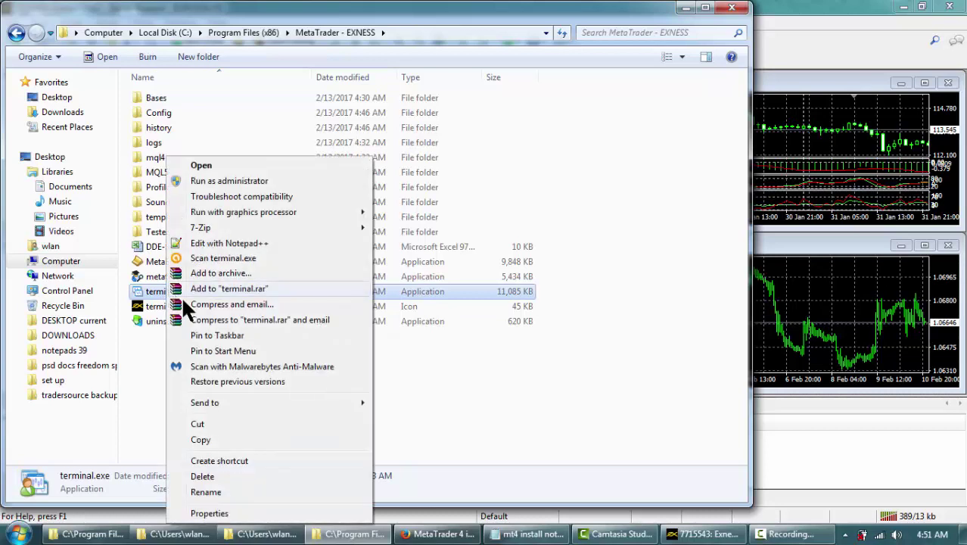
pyautogui.click(212, 459)
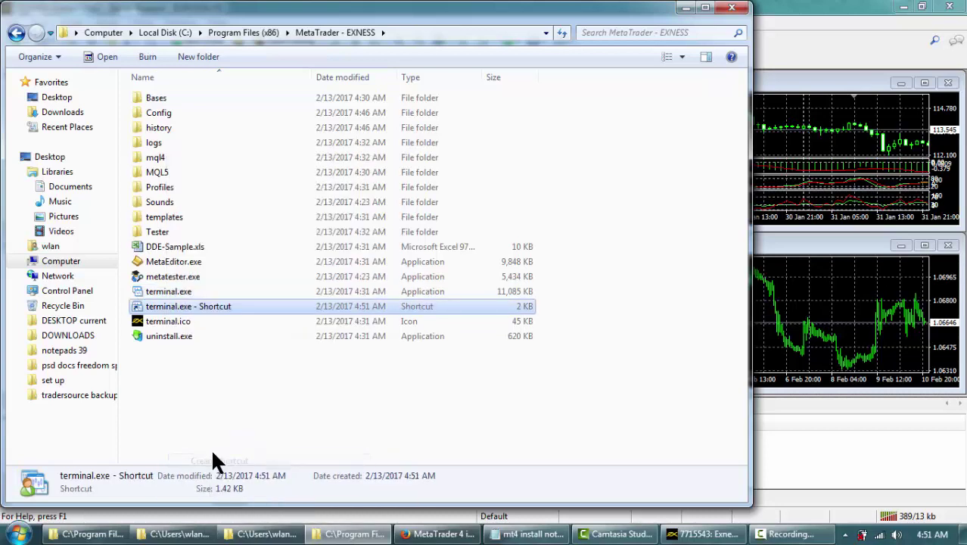
# Rename the new terminal.exe shortcut as exness trainer
pyautogui.rightClick(195, 302)
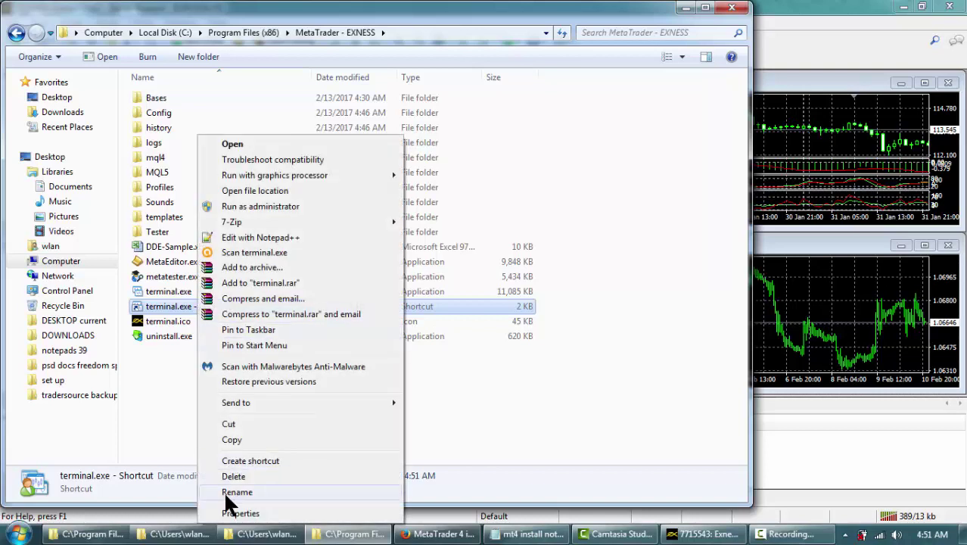
pyautogui.click(224, 492)
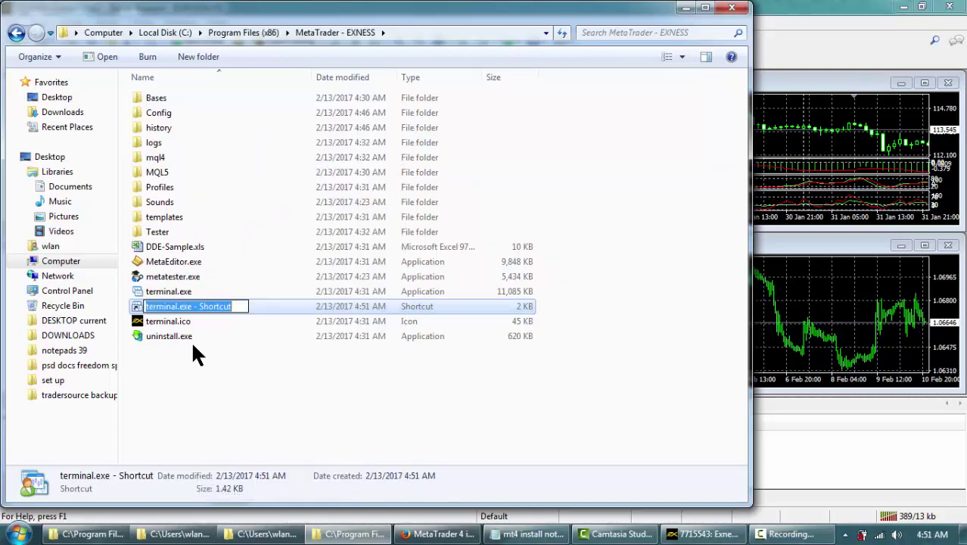
pyautogui.write('exne')
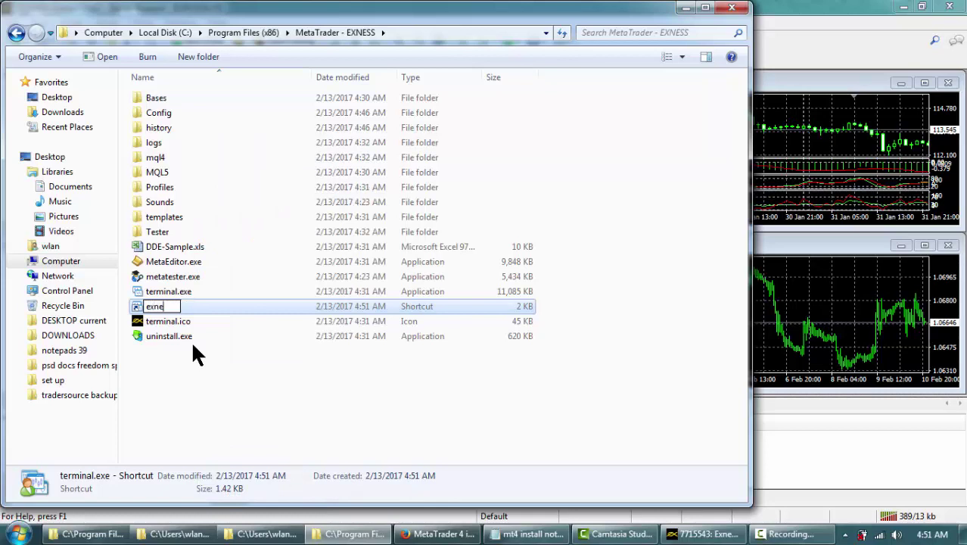
pyautogui.write('ss trainer')
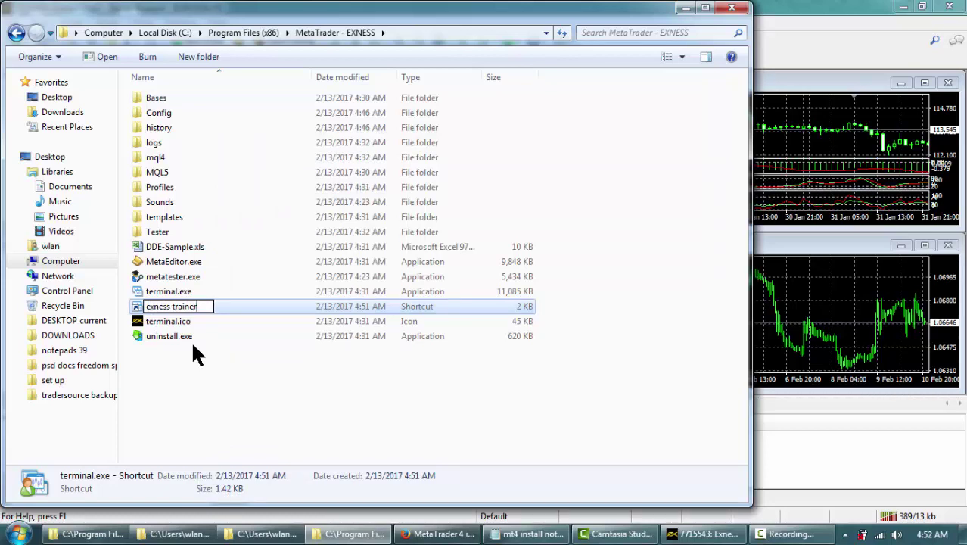
pyautogui.press('Return')
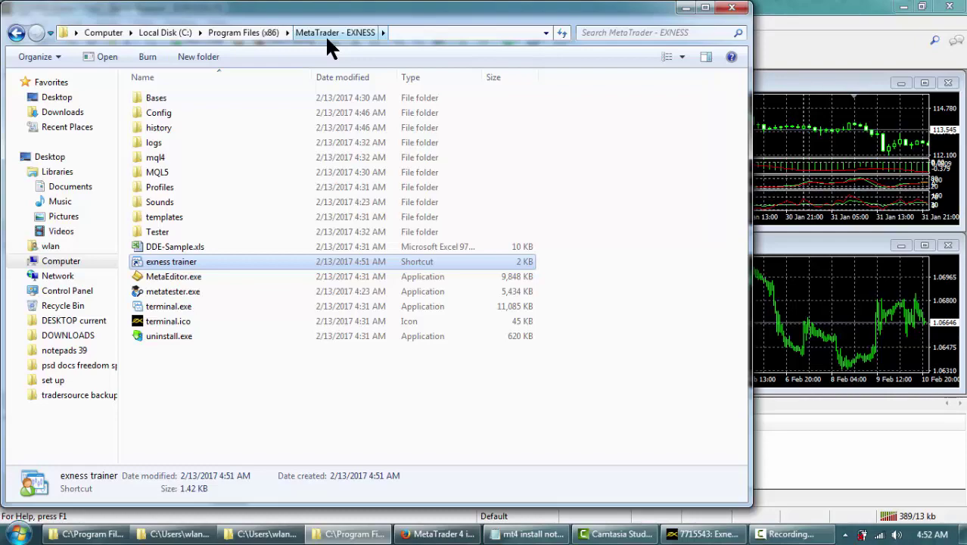
# Minimize the MetaTrader terminal and place the set up folder window beside the MetaTrader - EXNESS folder window
pyautogui.click(902, 8)
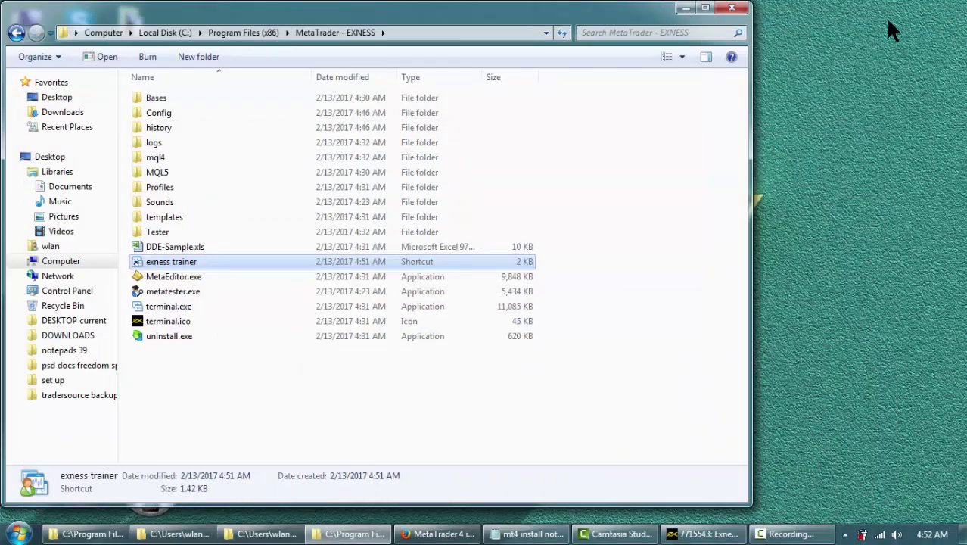
pyautogui.click(268, 535)
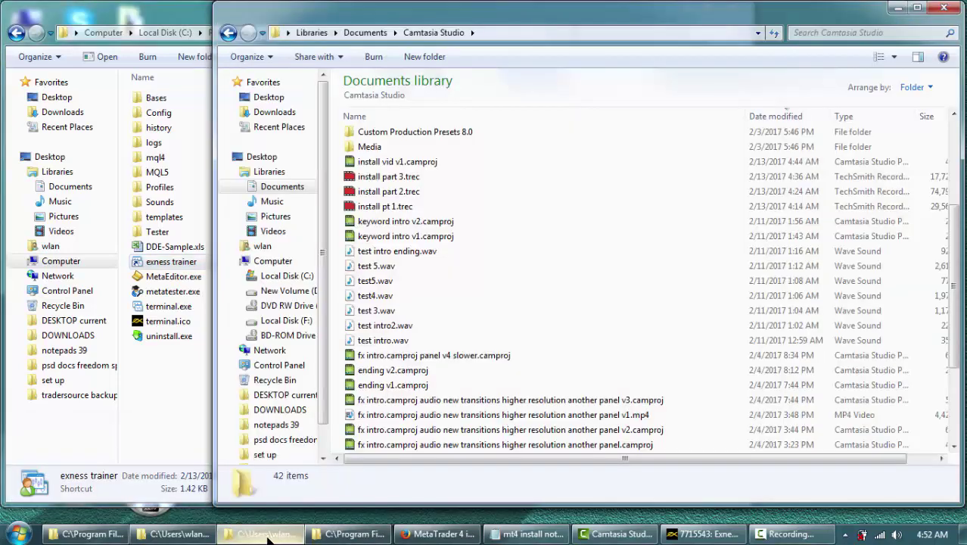
pyautogui.click(268, 535)
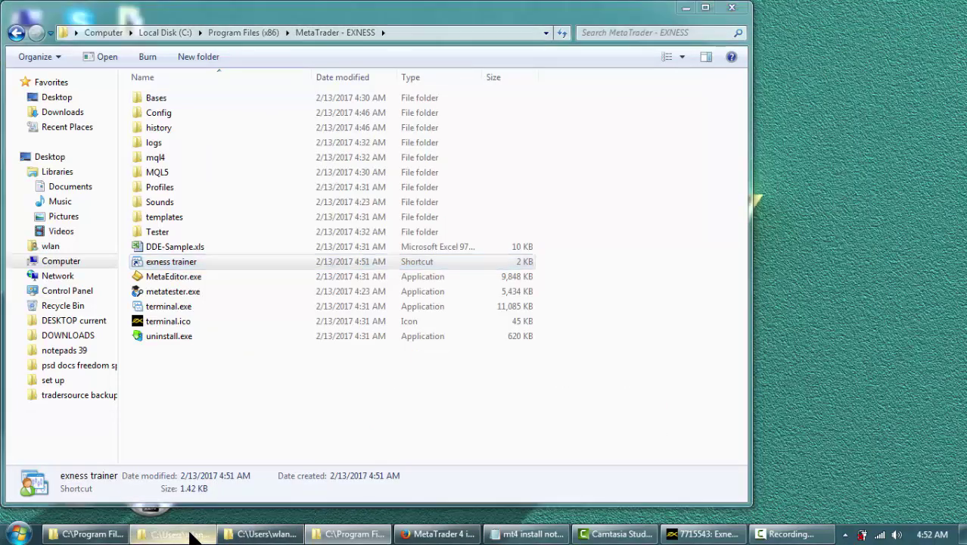
pyautogui.click(178, 534)
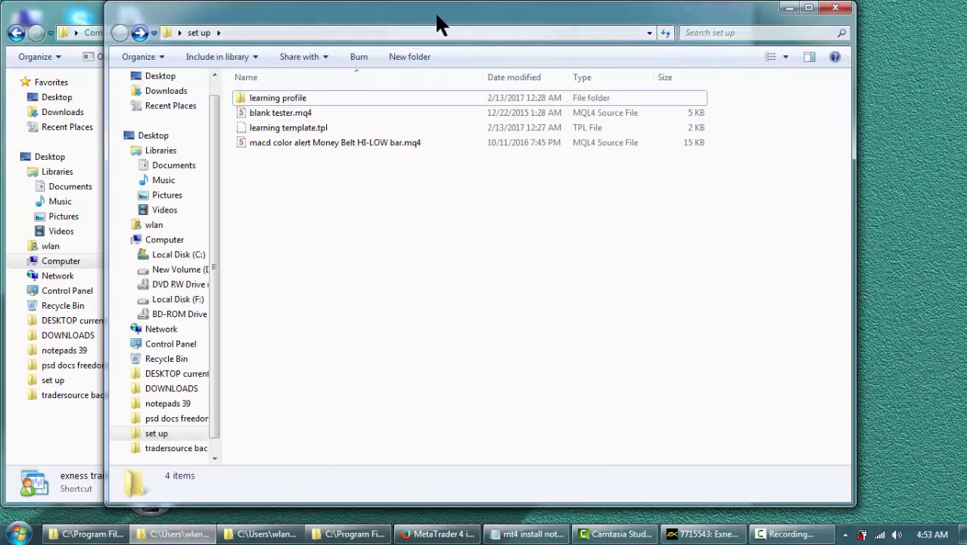
pyautogui.moveTo(438, 22); pyautogui.dragTo(772, 21)
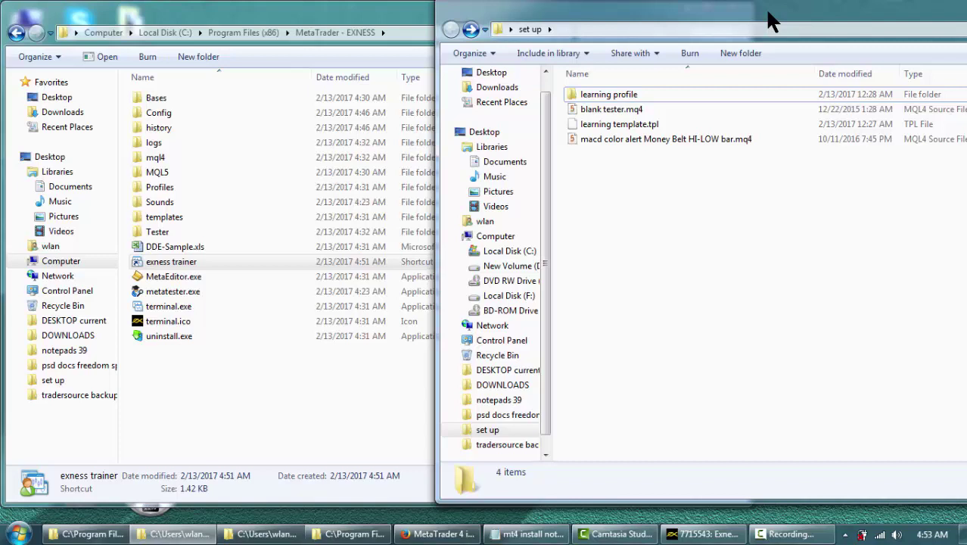
# Copy the learning profile folder from set up into the Profiles folder of MetaTrader - EXNESS
pyautogui.rightClick(604, 92)
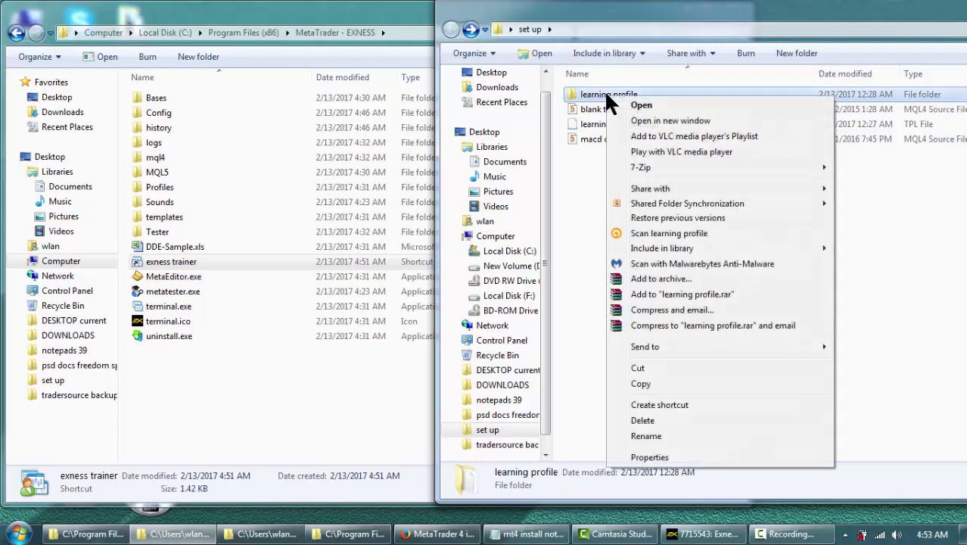
pyautogui.click(675, 380)
pyautogui.doubleClick(132, 185)
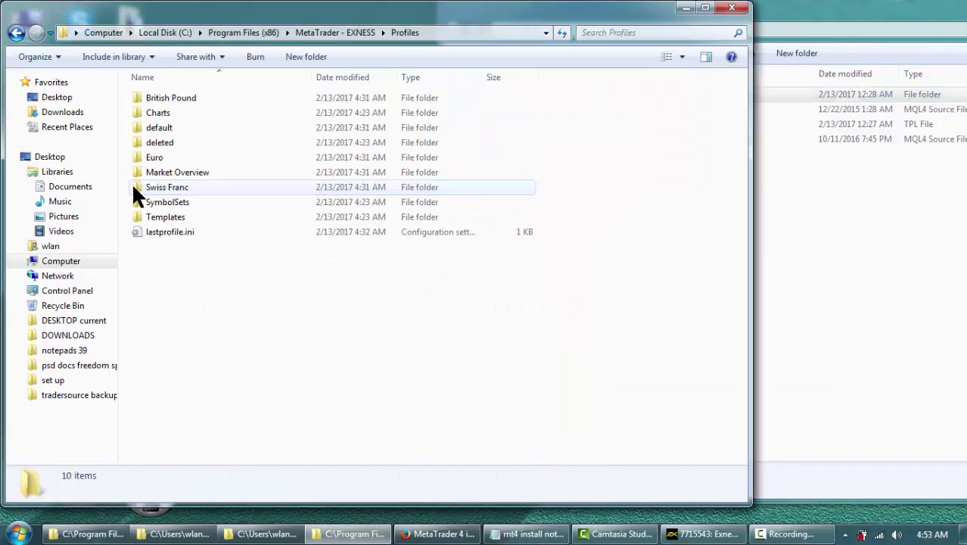
pyautogui.rightClick(250, 265)
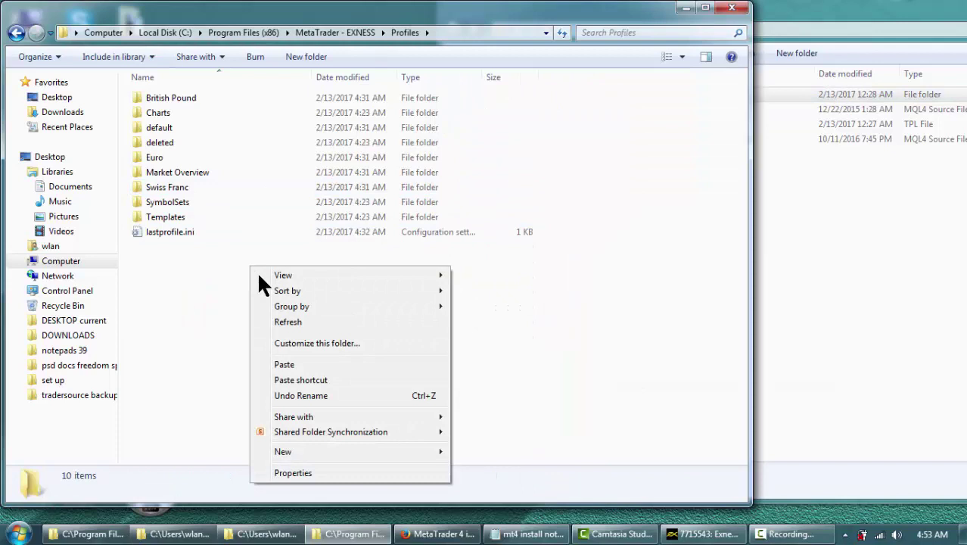
pyautogui.click(282, 363)
pyautogui.click(265, 328)
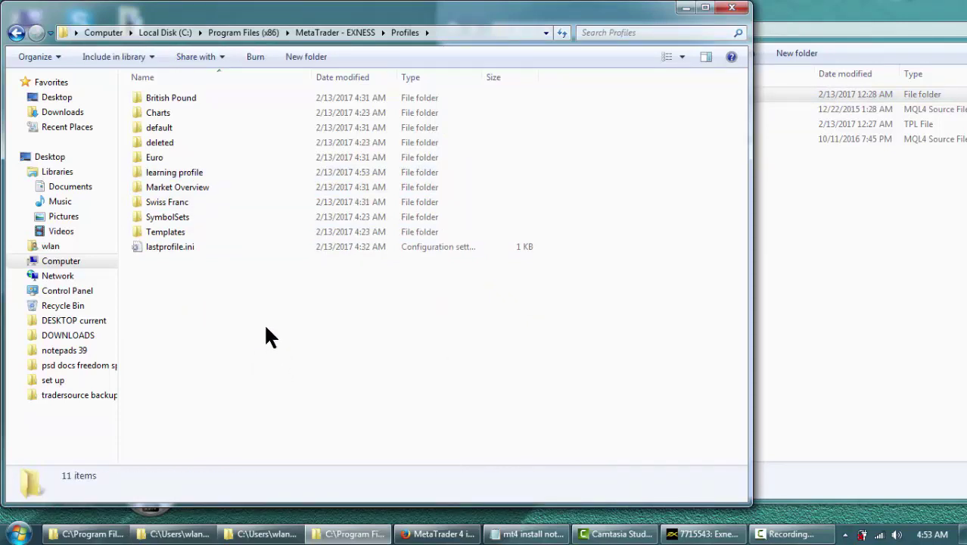
# Close the running Exness MetaTrader terminal
pyautogui.moveTo(703, 538)
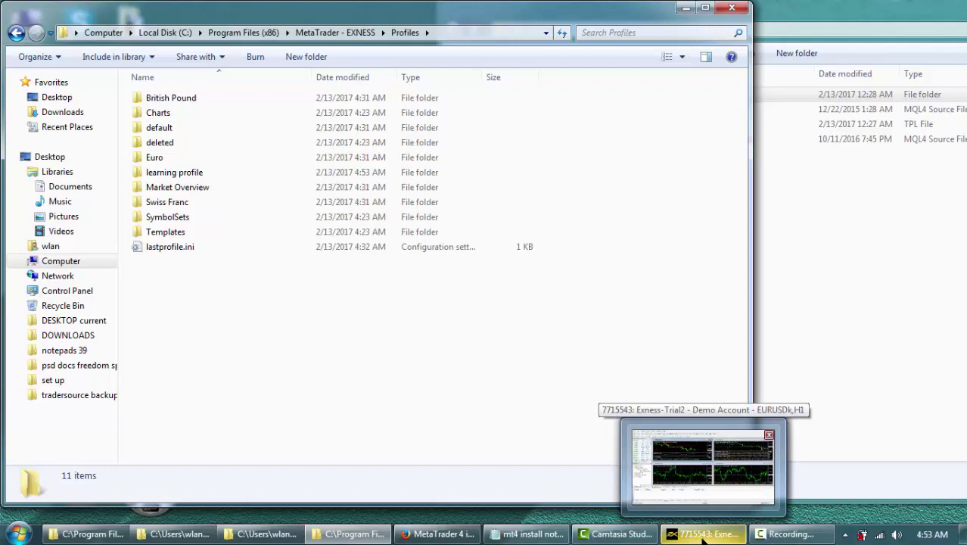
pyautogui.rightClick(703, 538)
pyautogui.click(709, 501)
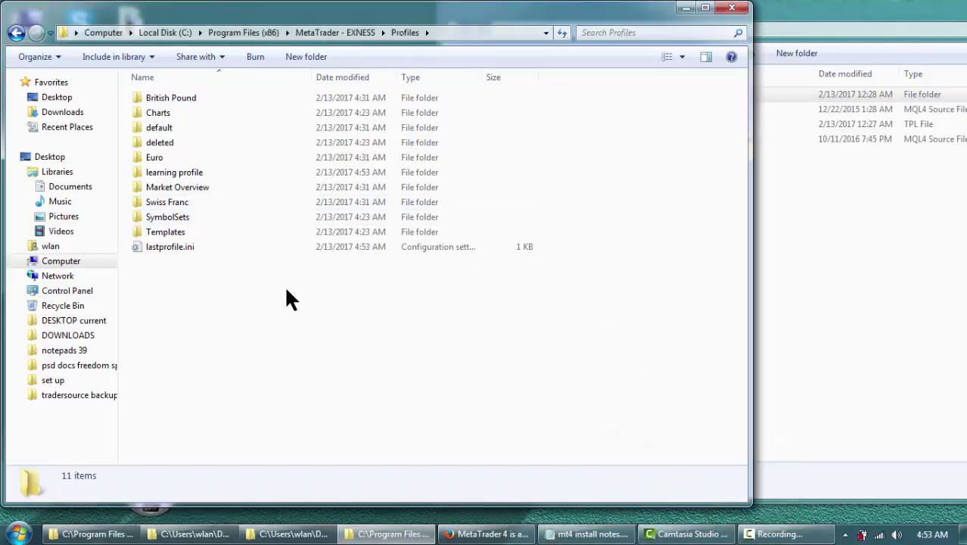
# Copy blank tester.mq4 from the set up folder into the mql4 Experts folder of MetaTrader - EXNESS and return to mql4
pyautogui.click(787, 277)
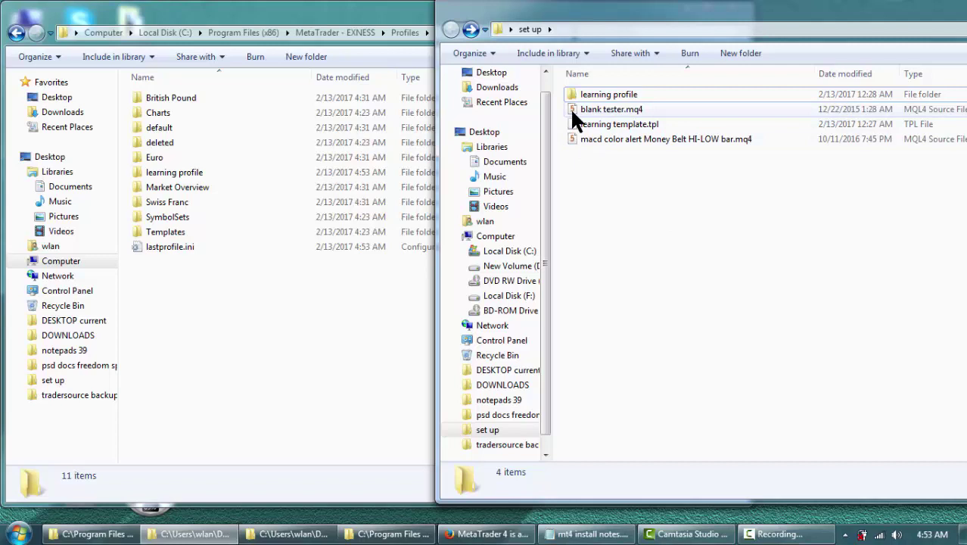
pyautogui.click(145, 297)
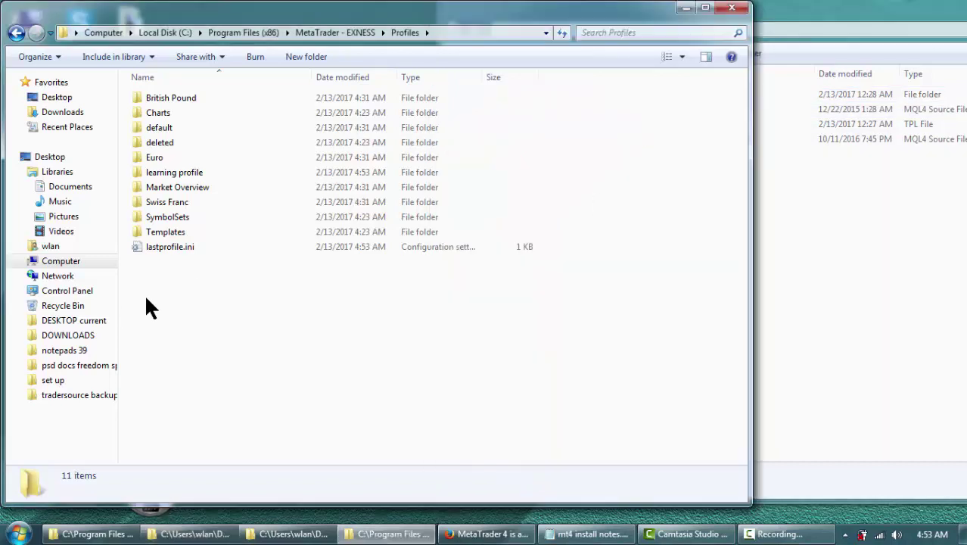
pyautogui.click(362, 35)
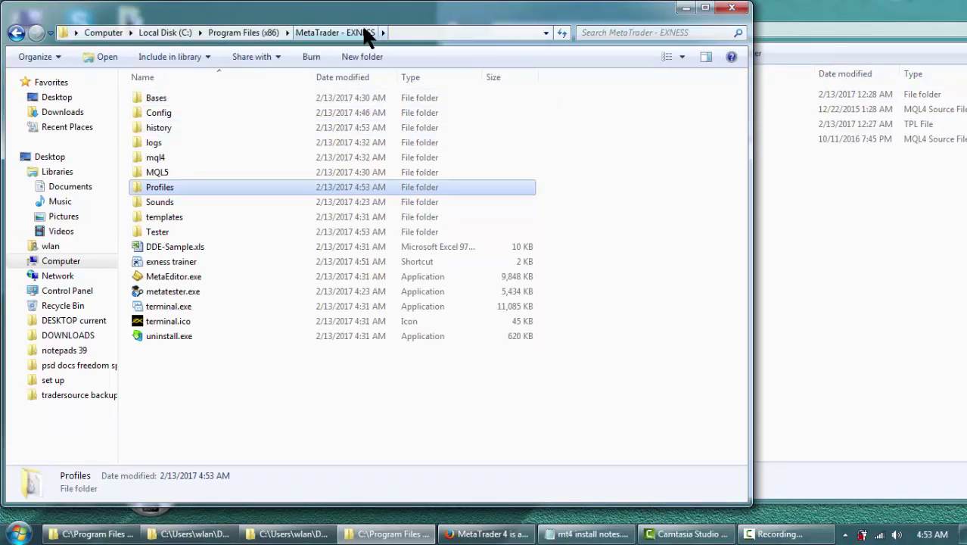
pyautogui.doubleClick(170, 157)
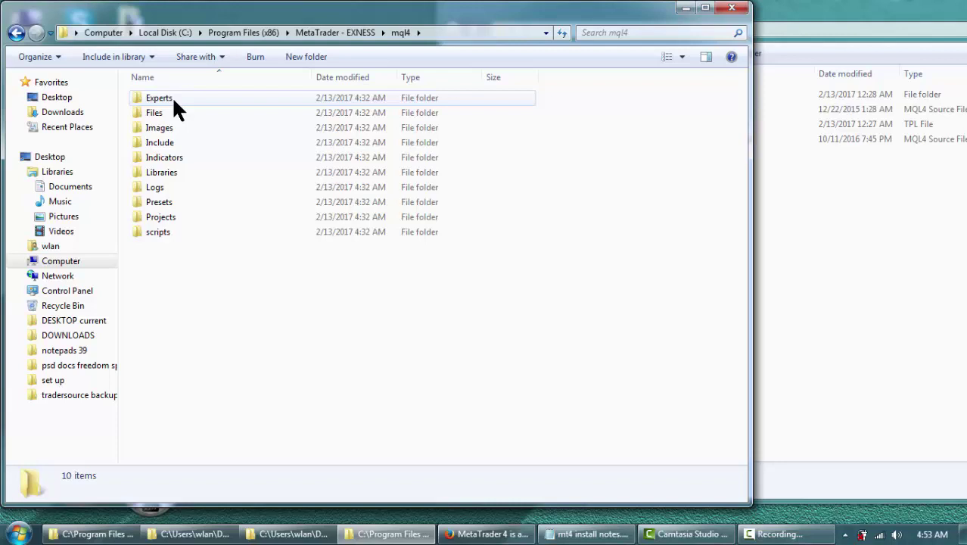
pyautogui.click(832, 233)
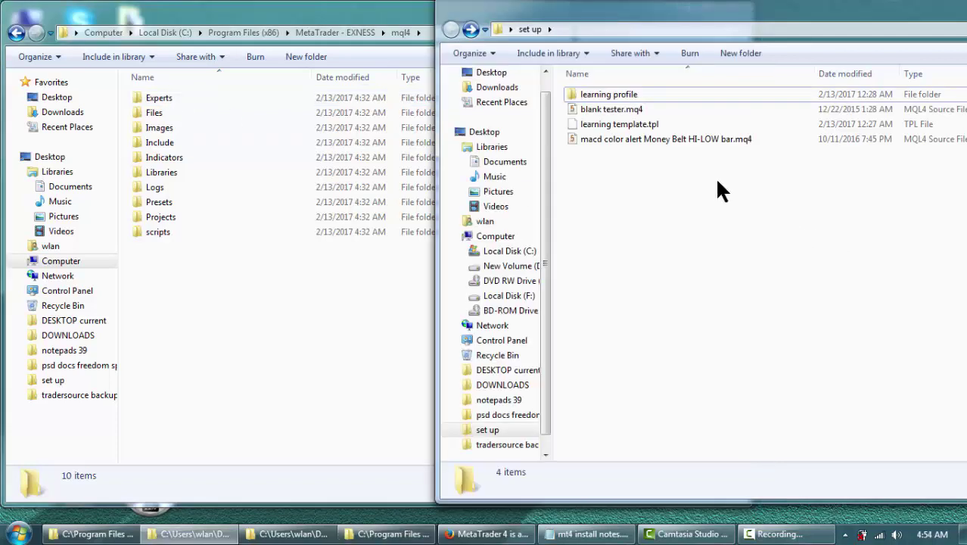
pyautogui.click(608, 109)
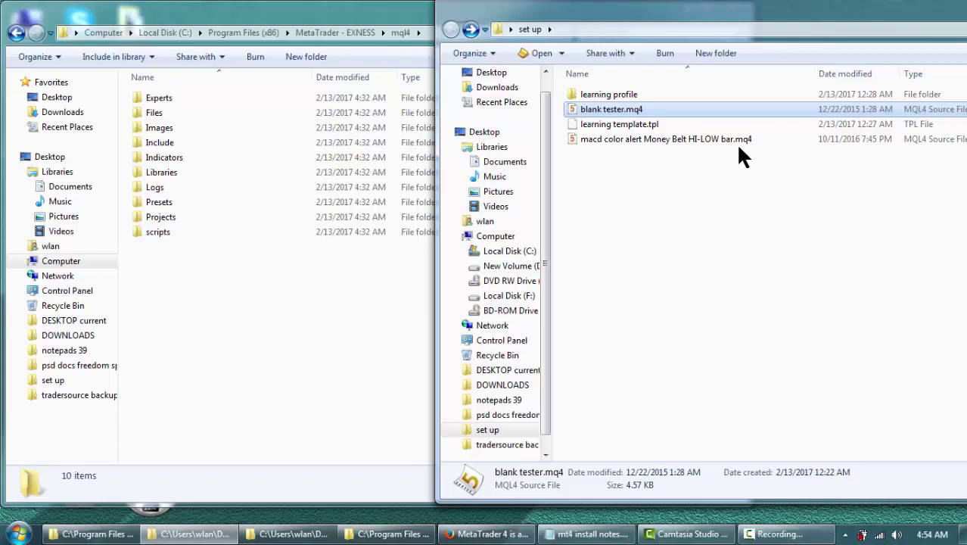
pyautogui.moveTo(741, 148)
pyautogui.rightClick(638, 110)
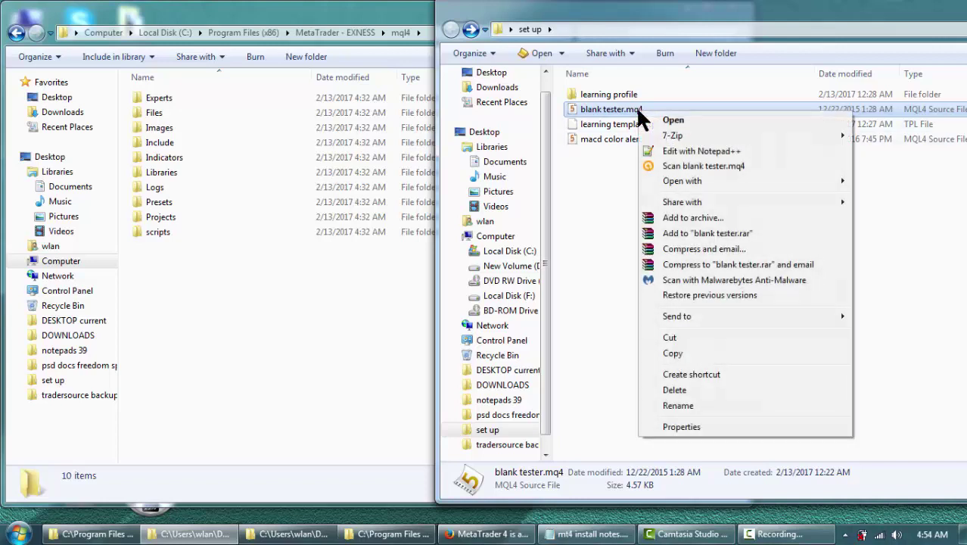
pyautogui.click(679, 351)
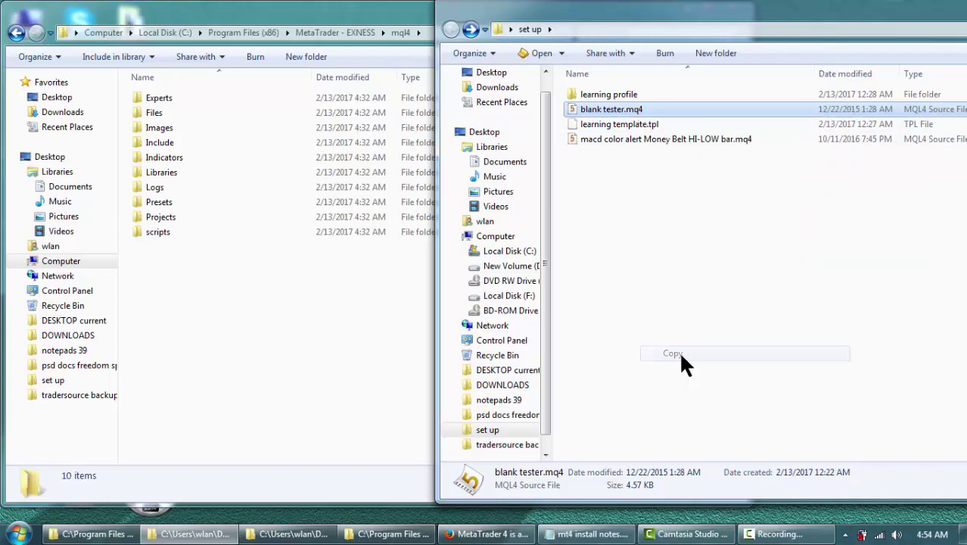
pyautogui.doubleClick(143, 99)
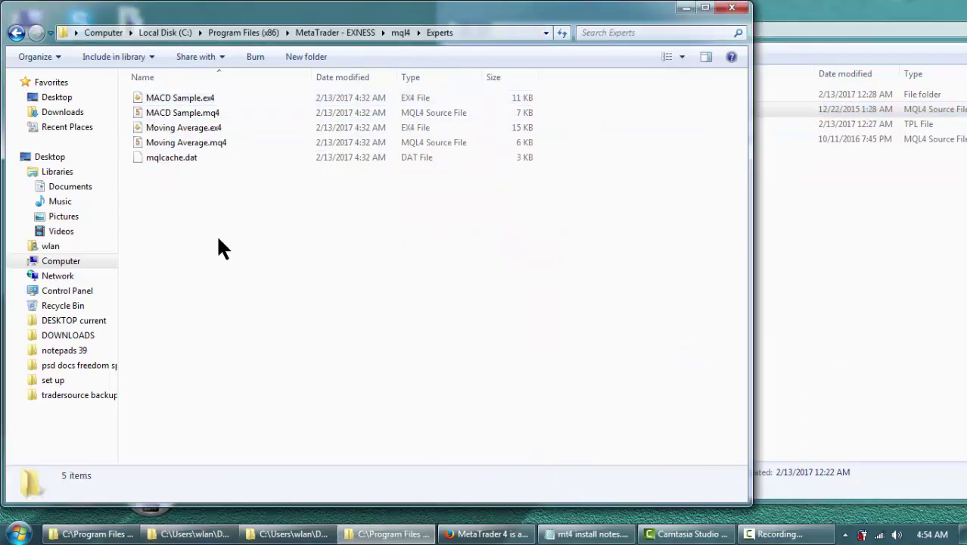
pyautogui.rightClick(217, 241)
pyautogui.click(252, 338)
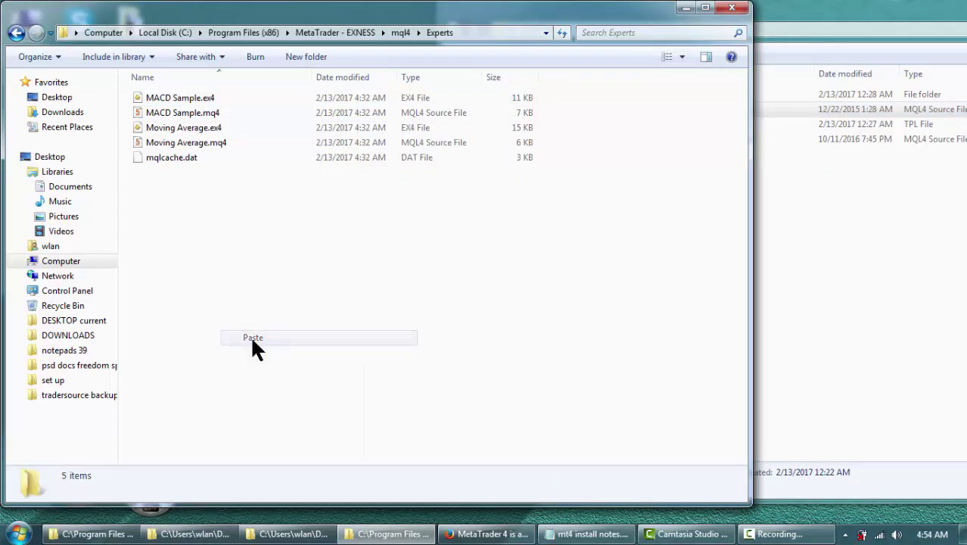
pyautogui.click(17, 32)
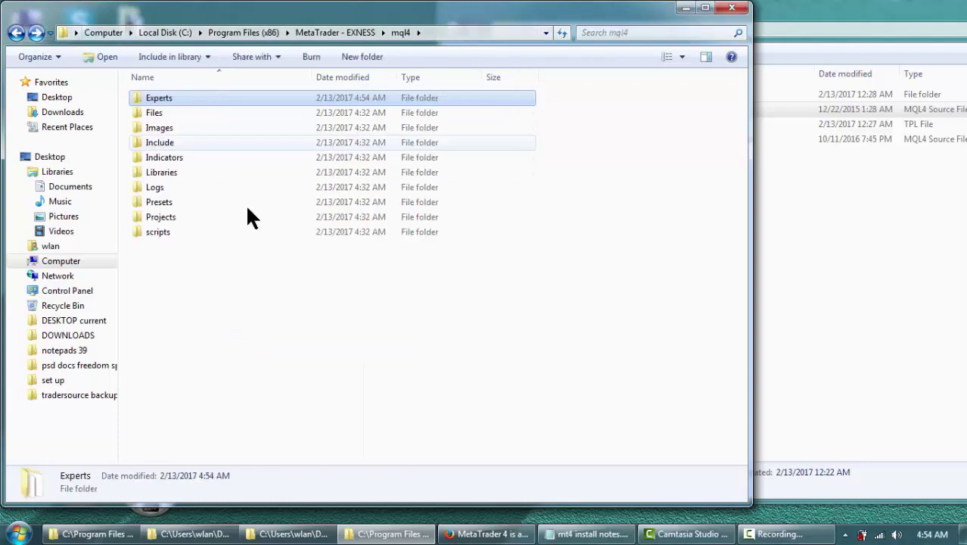
# Copy macd color alert Money Belt HI-LOW bar.mq4 from the set up folder into the mql4 Indicators folder
pyautogui.click(839, 318)
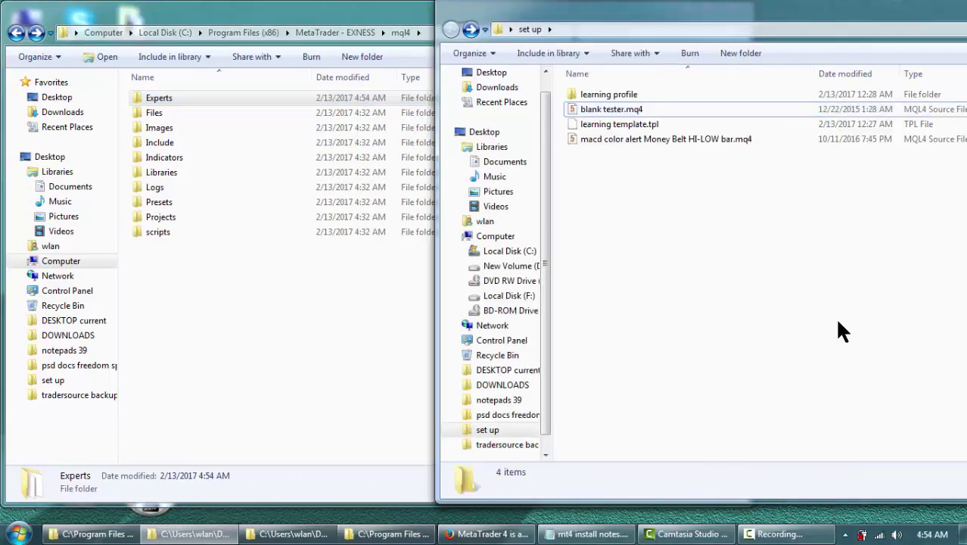
pyautogui.click(635, 127)
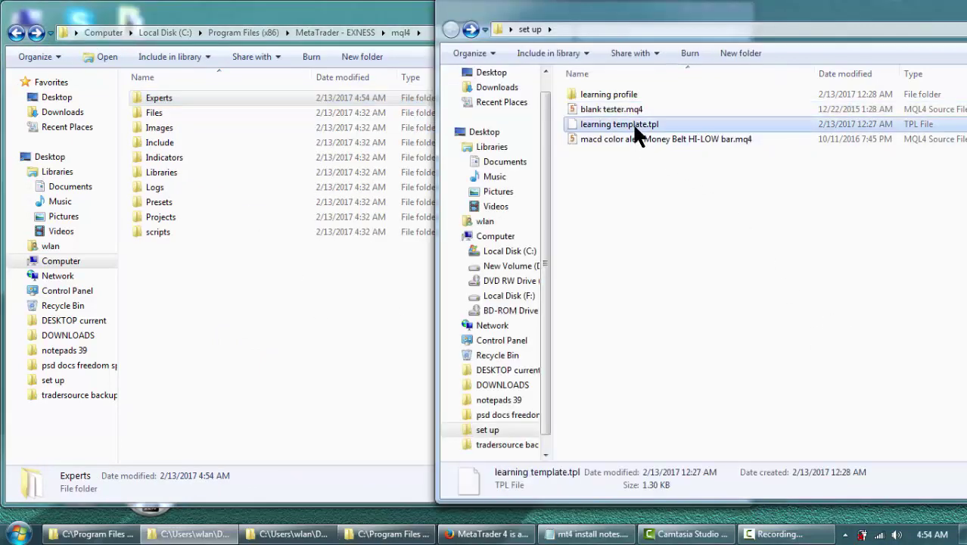
pyautogui.click(643, 167)
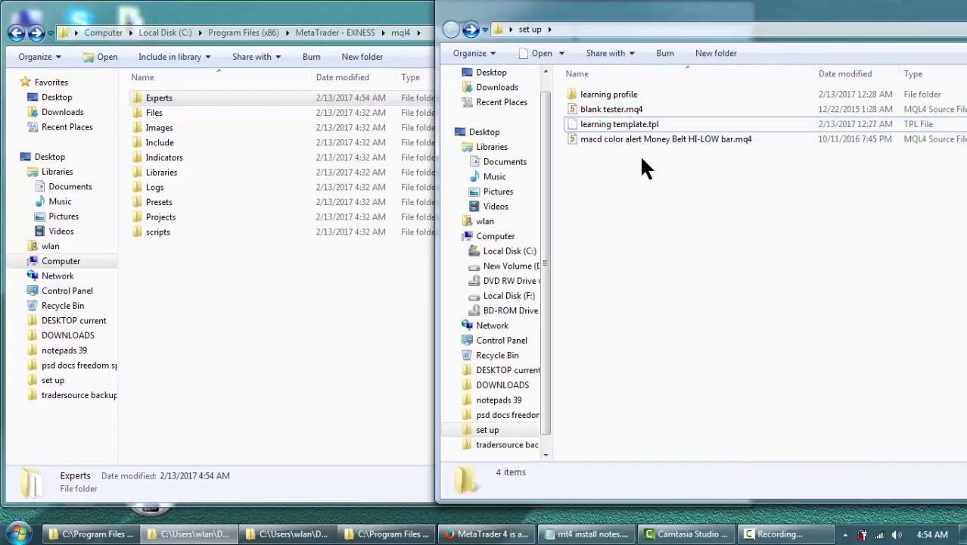
pyautogui.click(638, 142)
pyautogui.rightClick(637, 143)
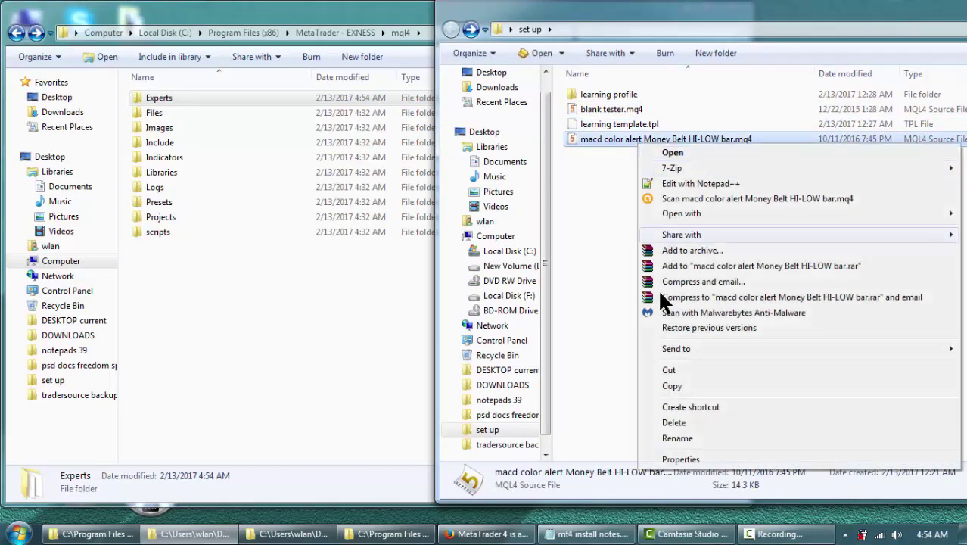
pyautogui.click(670, 386)
pyautogui.click(248, 305)
pyautogui.doubleClick(145, 155)
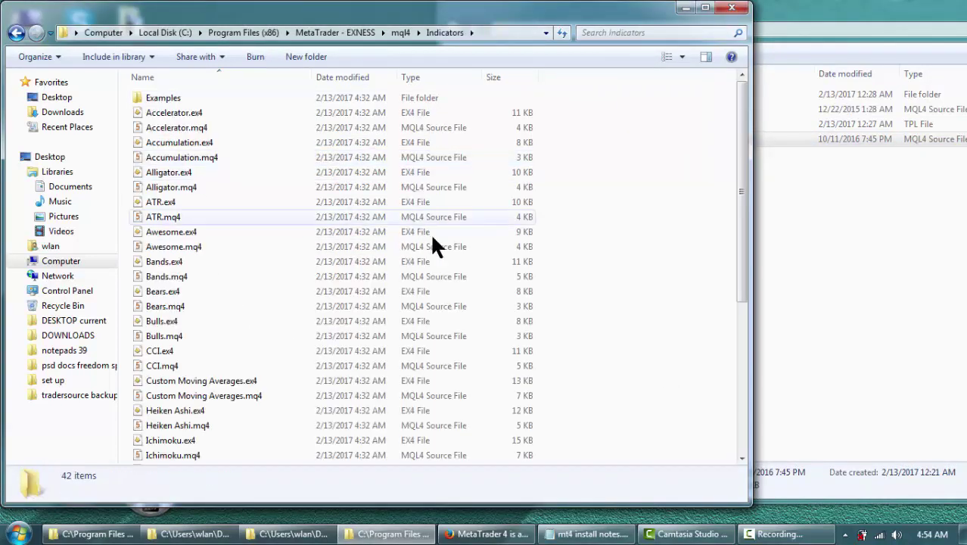
pyautogui.rightClick(674, 232)
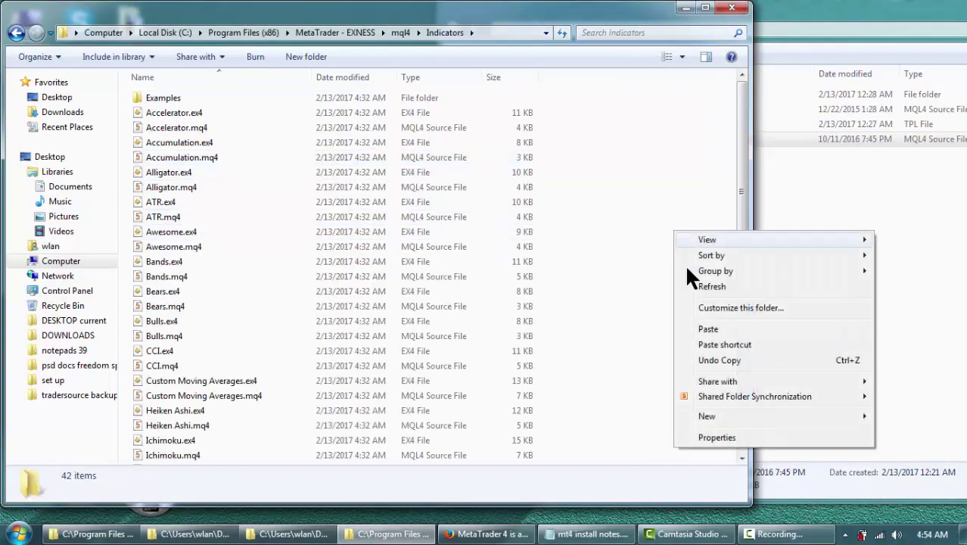
pyautogui.click(704, 331)
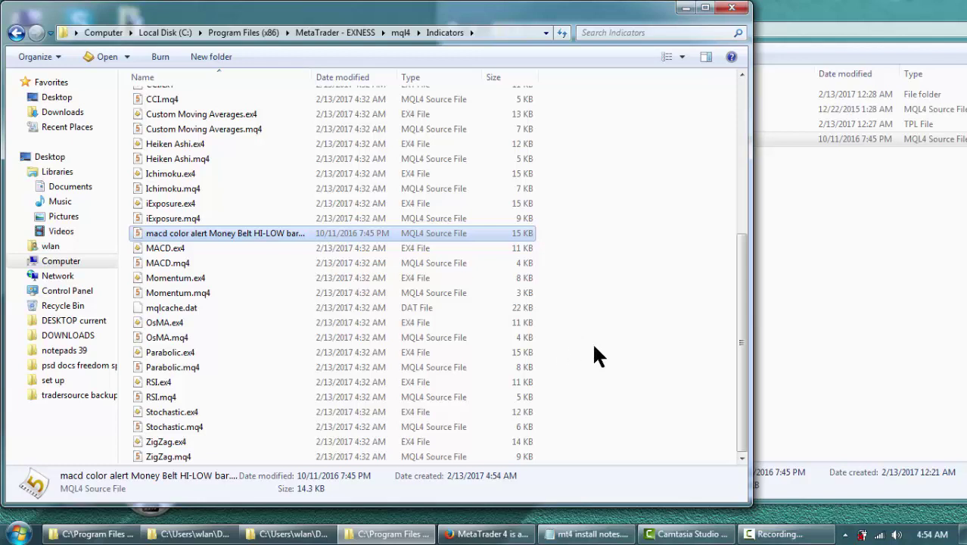
# Copy learning template.tpl from the set up folder into the templates folder of MetaTrader - EXNESS
pyautogui.click(835, 265)
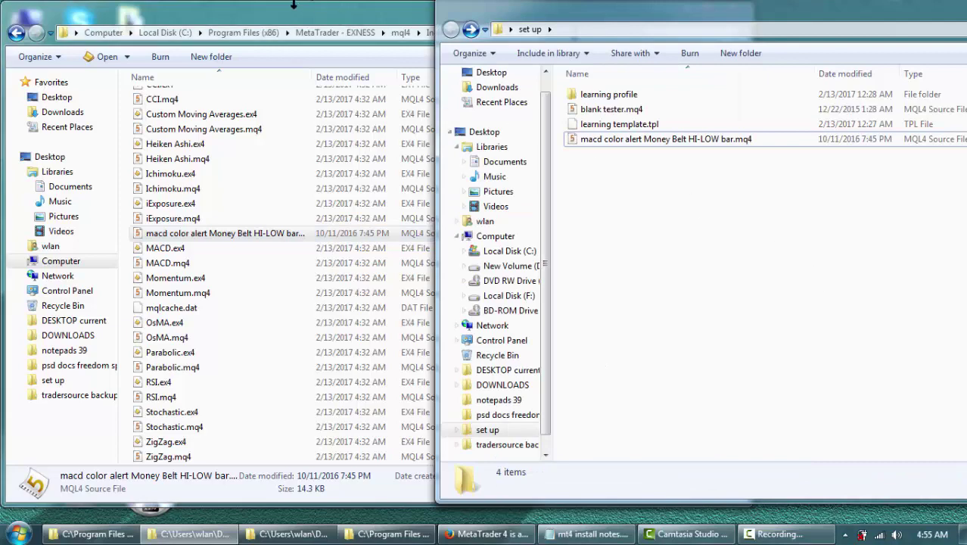
pyautogui.click(276, 350)
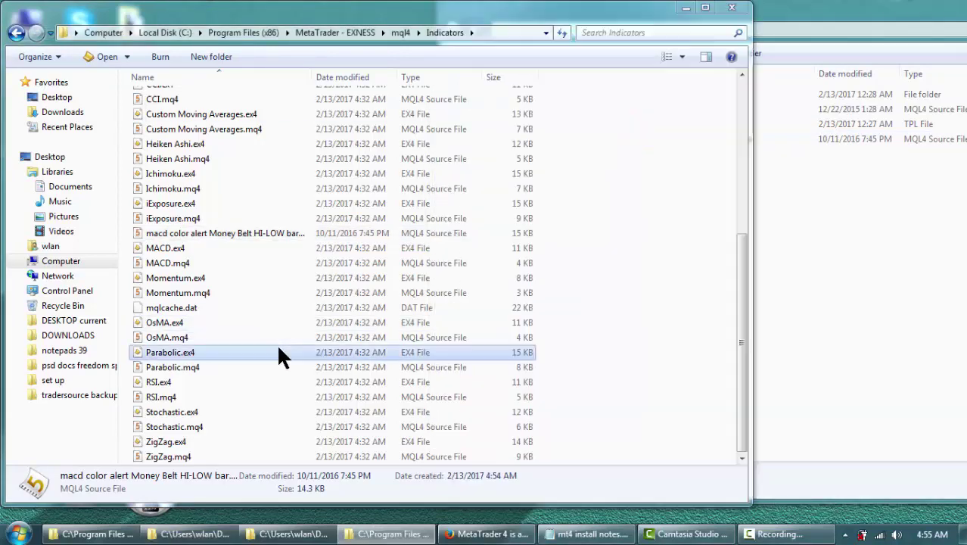
pyautogui.click(353, 32)
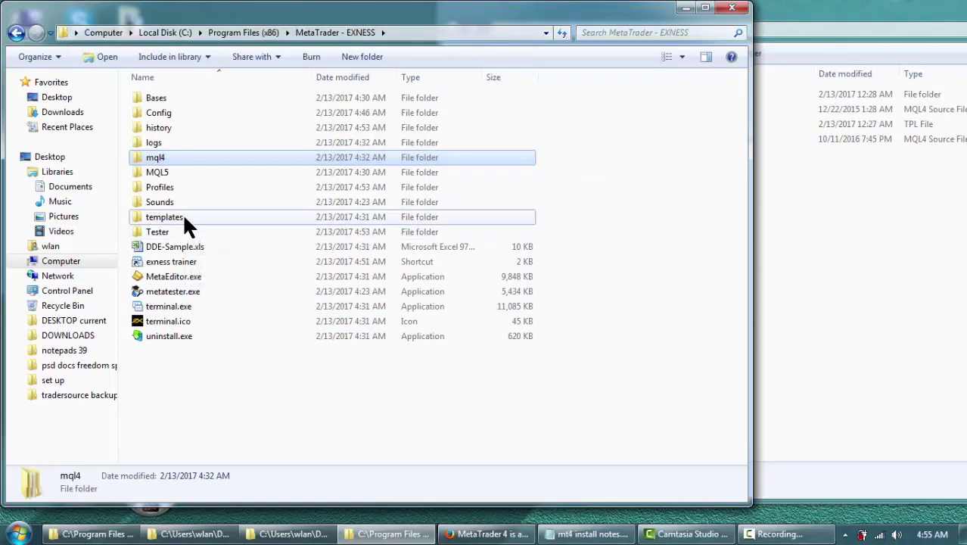
pyautogui.click(187, 219)
pyautogui.doubleClick(184, 217)
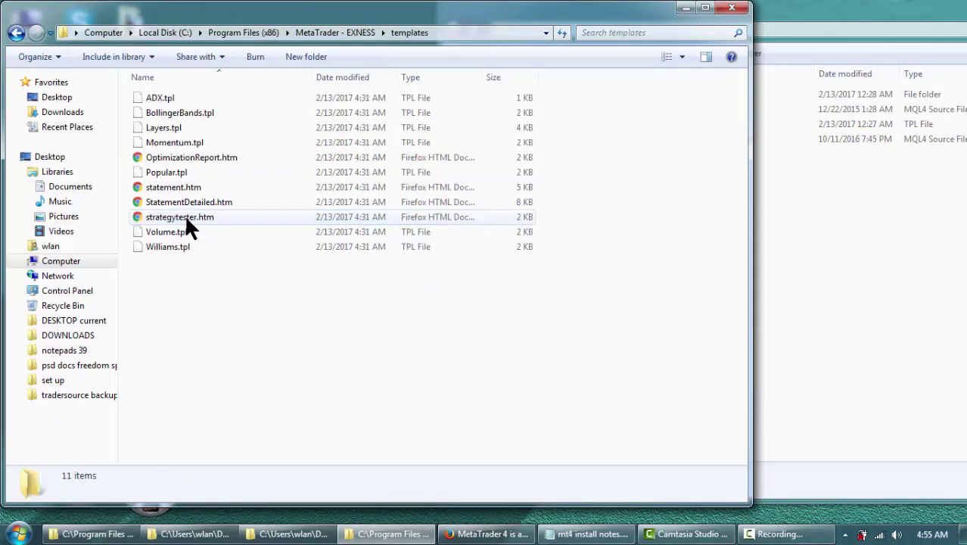
pyautogui.click(816, 291)
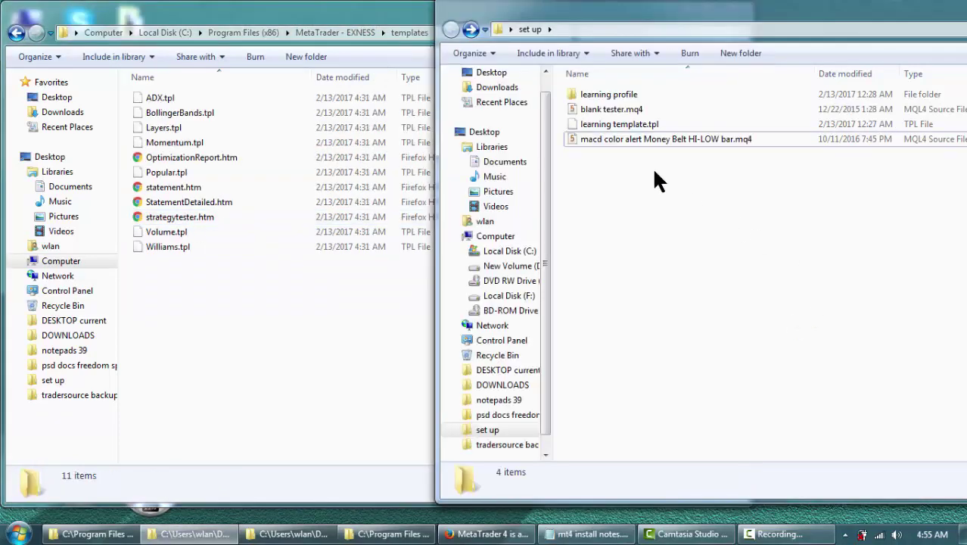
pyautogui.click(613, 124)
pyautogui.rightClick(617, 131)
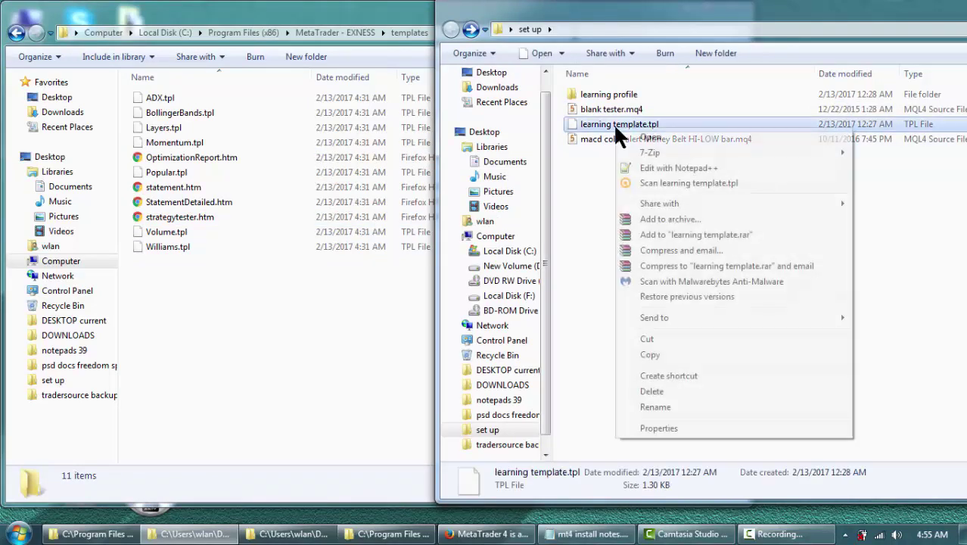
pyautogui.click(647, 355)
pyautogui.click(205, 280)
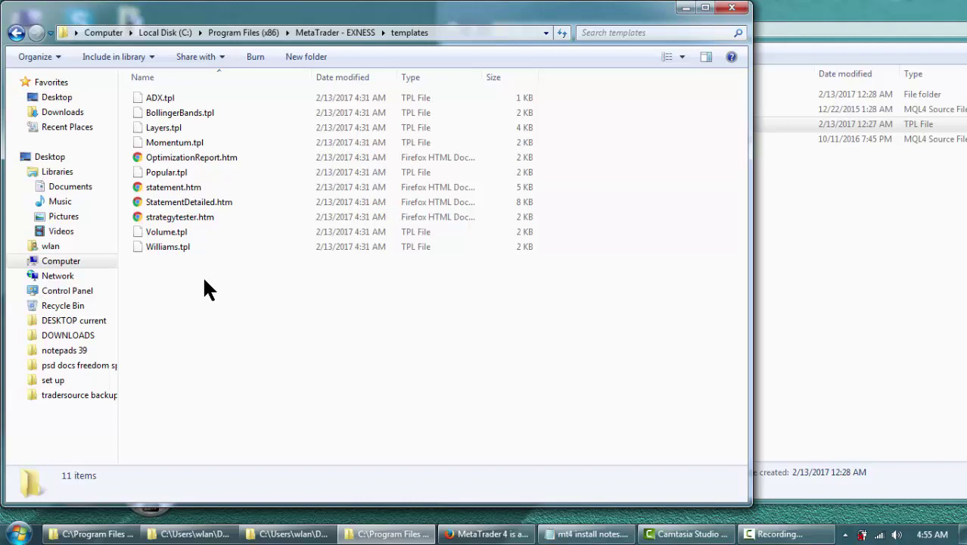
pyautogui.rightClick(204, 280)
pyautogui.click(239, 379)
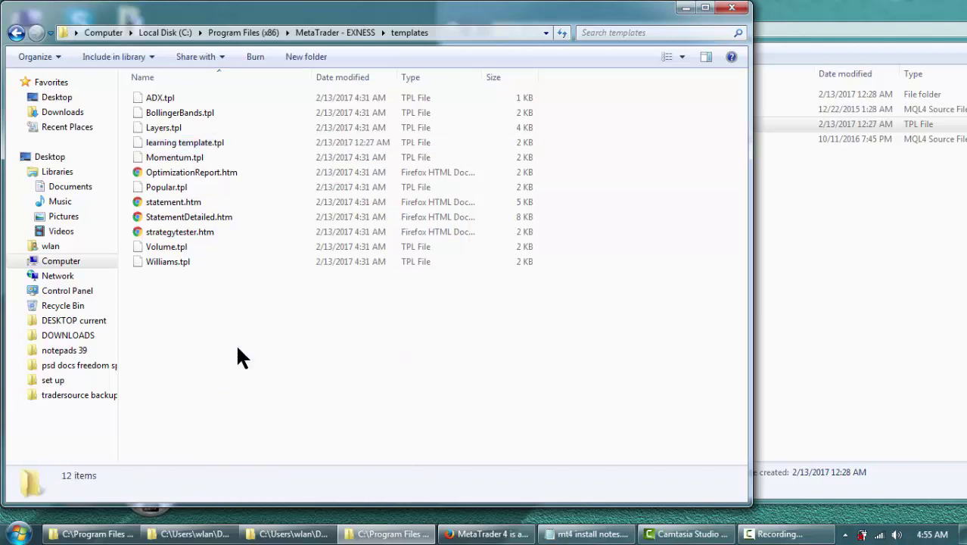
# Review the Profiles, templates and mql4 folders in MetaTrader - EXNESS as the destinations of the custom files
pyautogui.click(340, 31)
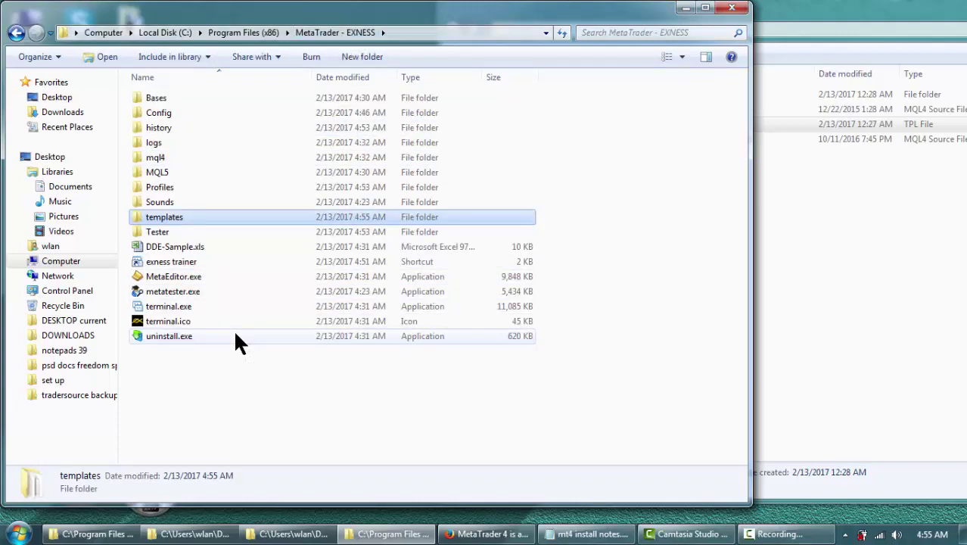
pyautogui.click(169, 187)
pyautogui.click(170, 216)
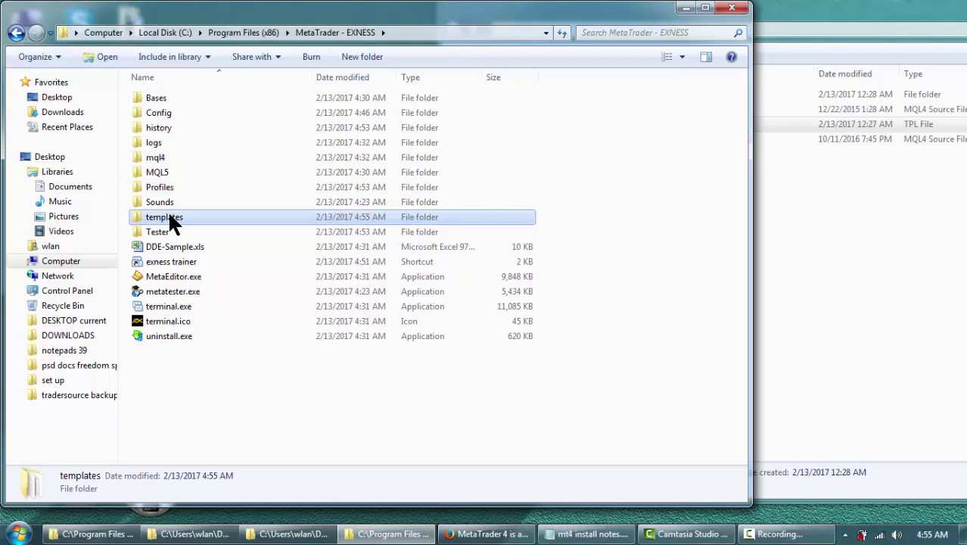
pyautogui.doubleClick(160, 157)
pyautogui.click(161, 158)
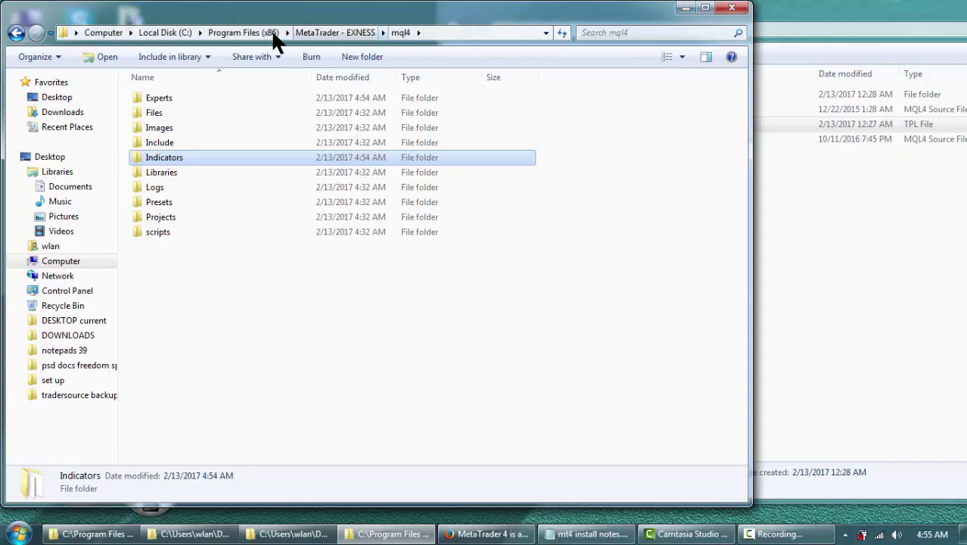
pyautogui.click(318, 32)
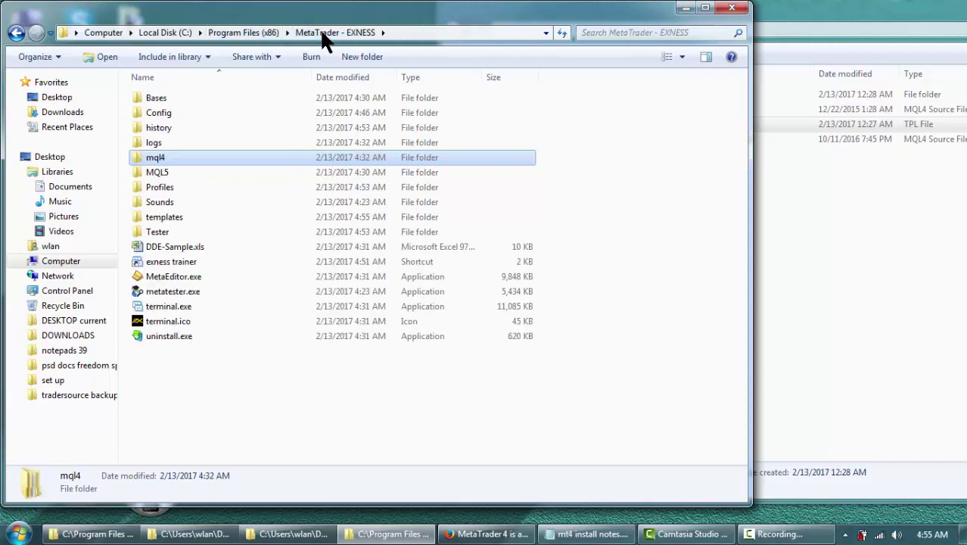
# Relaunch the MetaTrader terminal from terminal.exe and move the MetaTrader - EXNESS desktop shortcut beside the web services log file
pyautogui.click(183, 302)
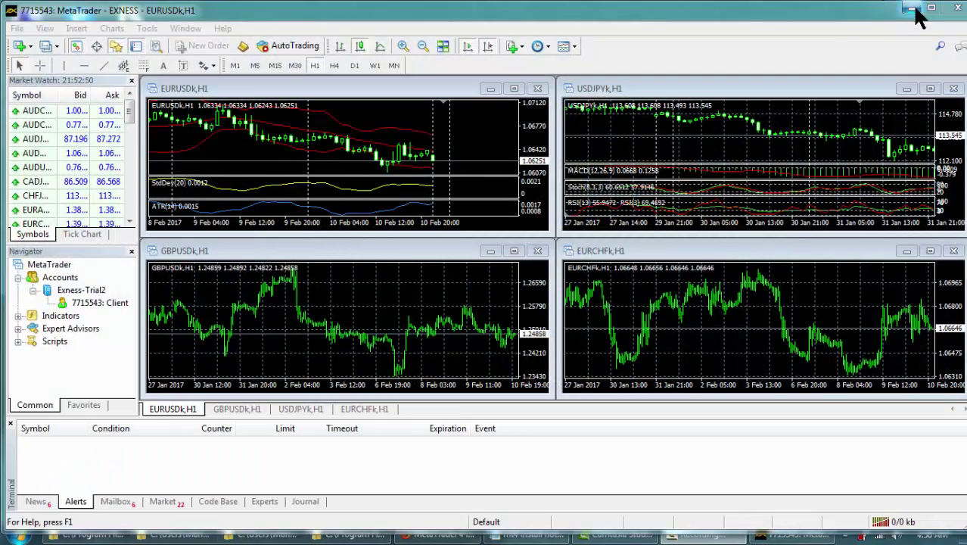
pyautogui.click(913, 9)
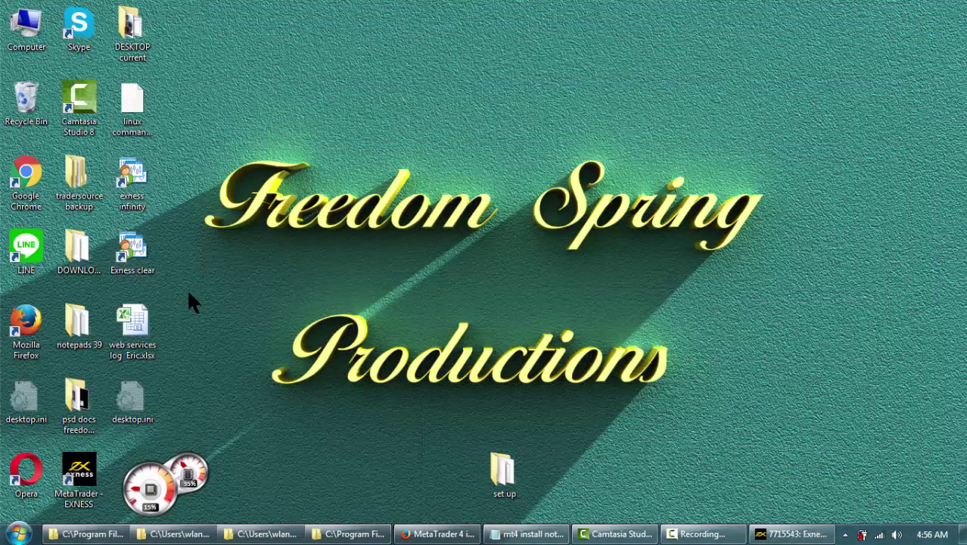
pyautogui.moveTo(97, 486); pyautogui.dragTo(214, 350)
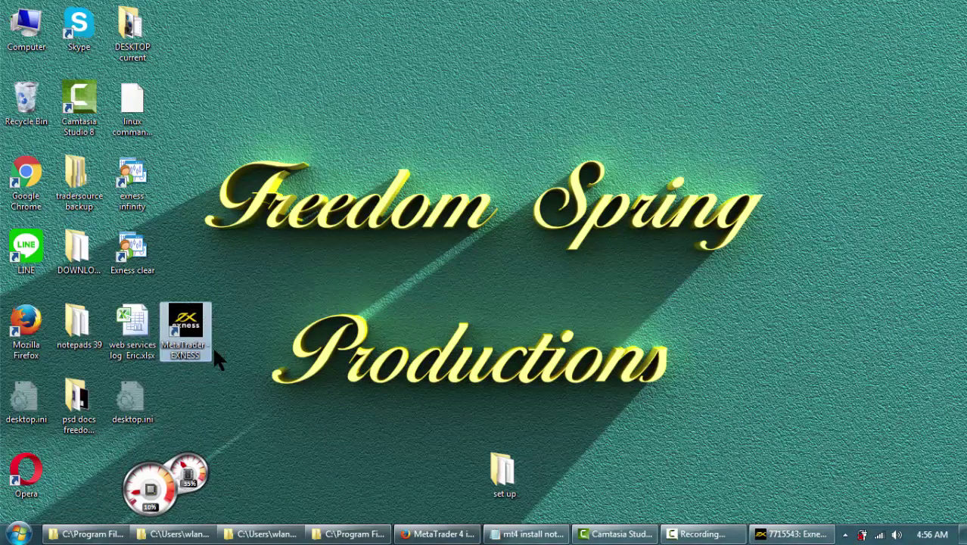
# Check the shortcuts stored in the DESKTOP current folder and minimize its window
pyautogui.doubleClick(119, 27)
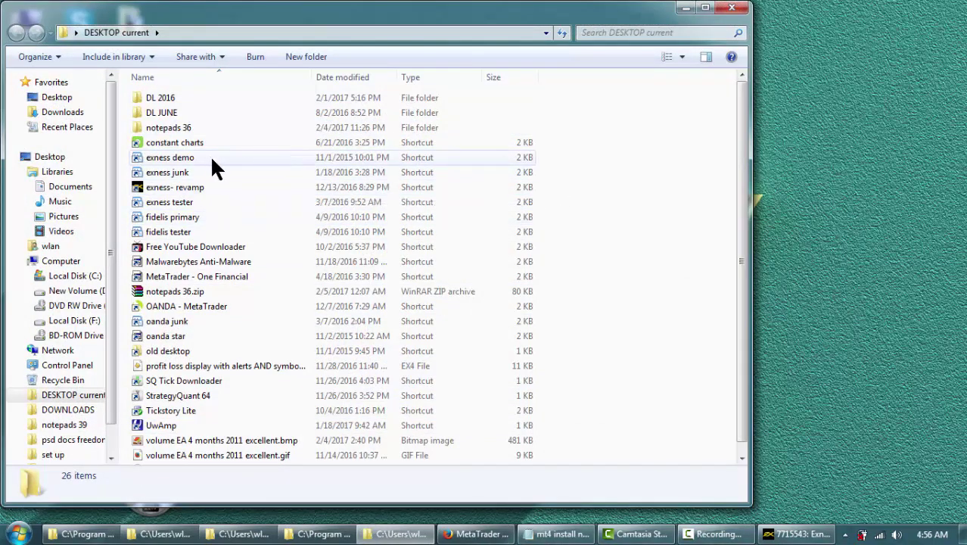
pyautogui.click(685, 9)
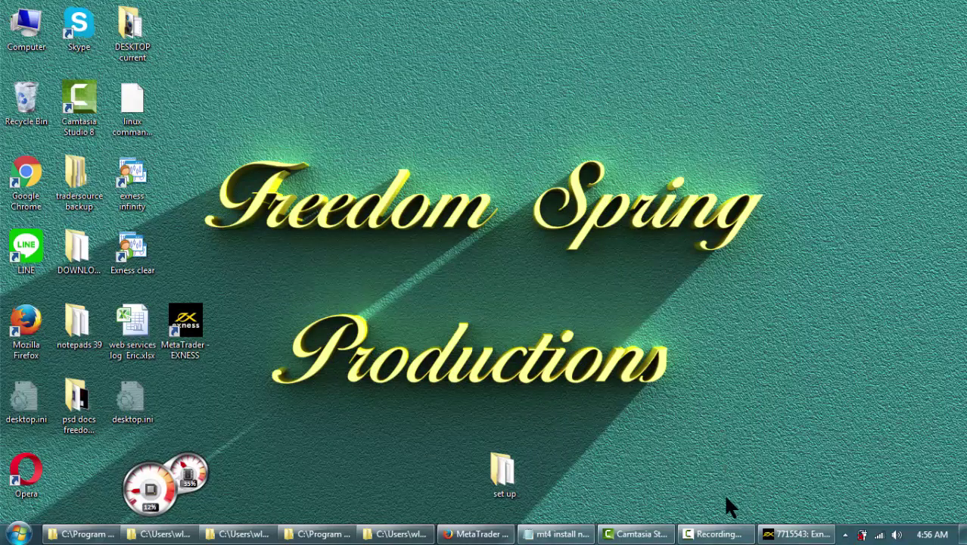
# Switch to the running MetaTrader terminal and load the Learning profile in place of the Default chart profile
pyautogui.click(796, 535)
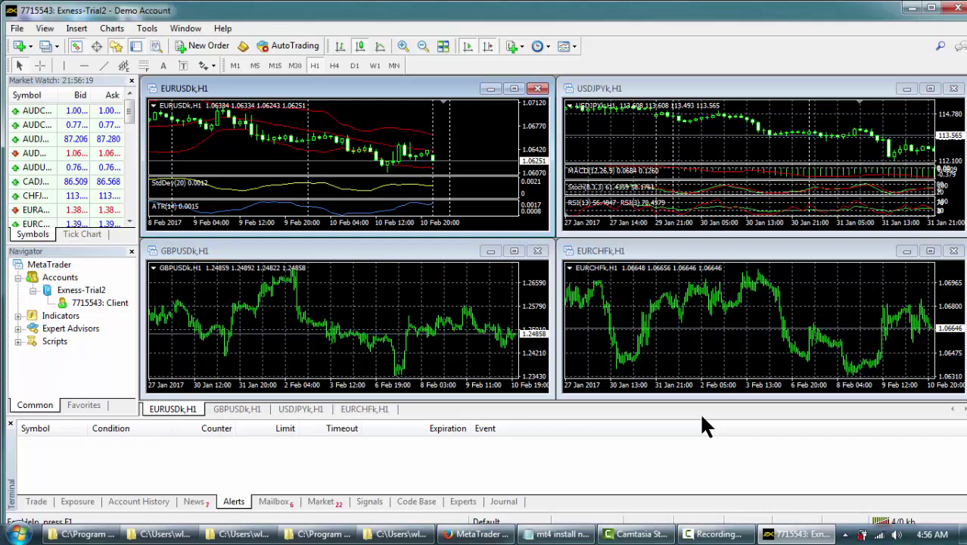
pyautogui.click(514, 521)
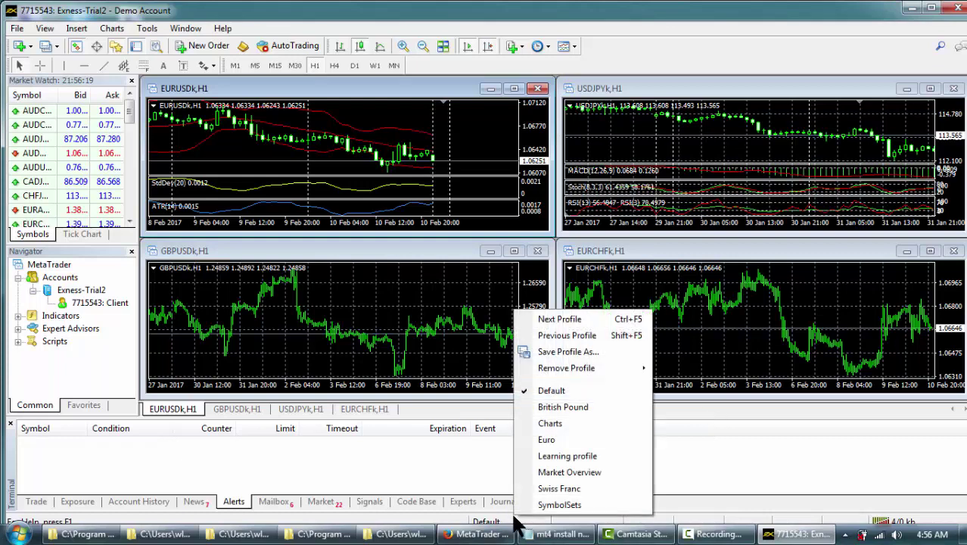
pyautogui.click(555, 456)
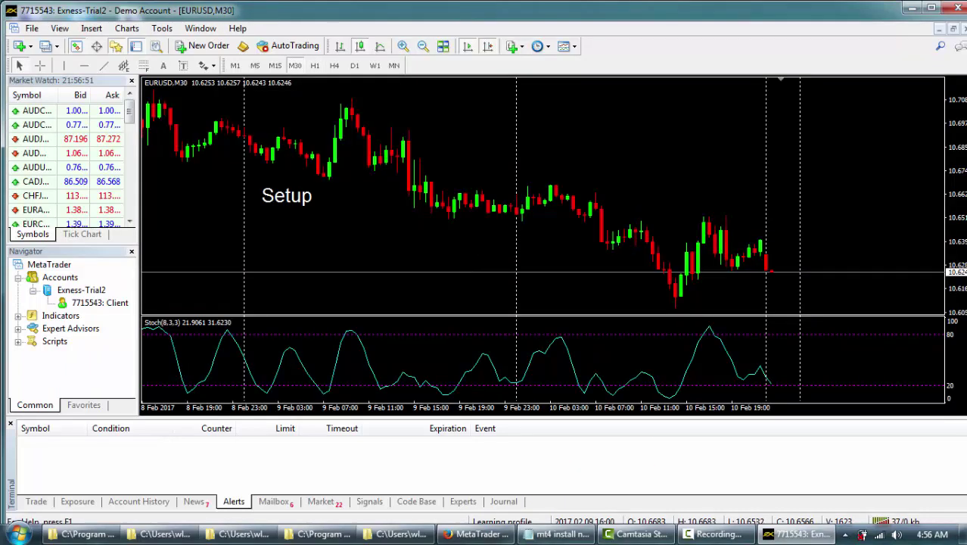
# Hide the Market Watch and Navigator panes to enlarge the chart, and show the Trade information in the Terminal pane
pyautogui.click(132, 81)
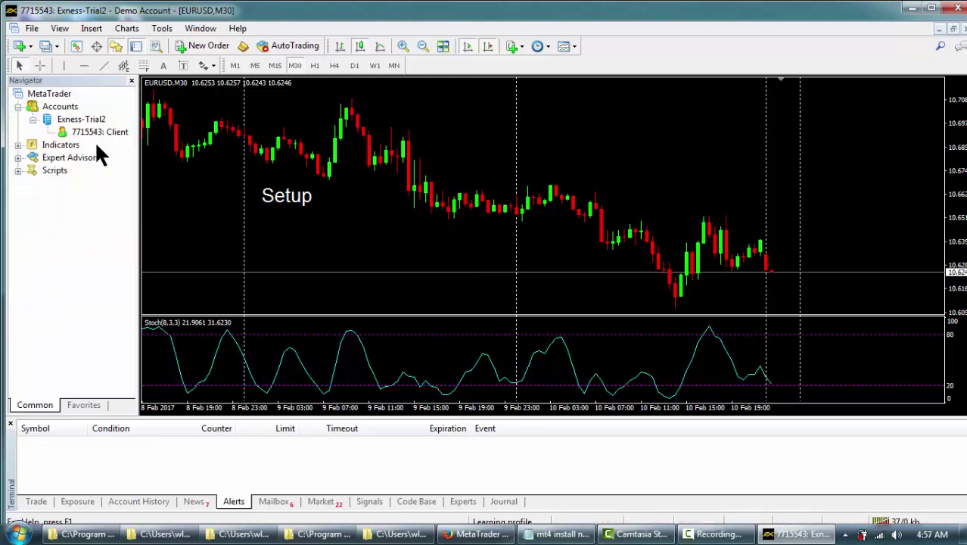
pyautogui.click(132, 81)
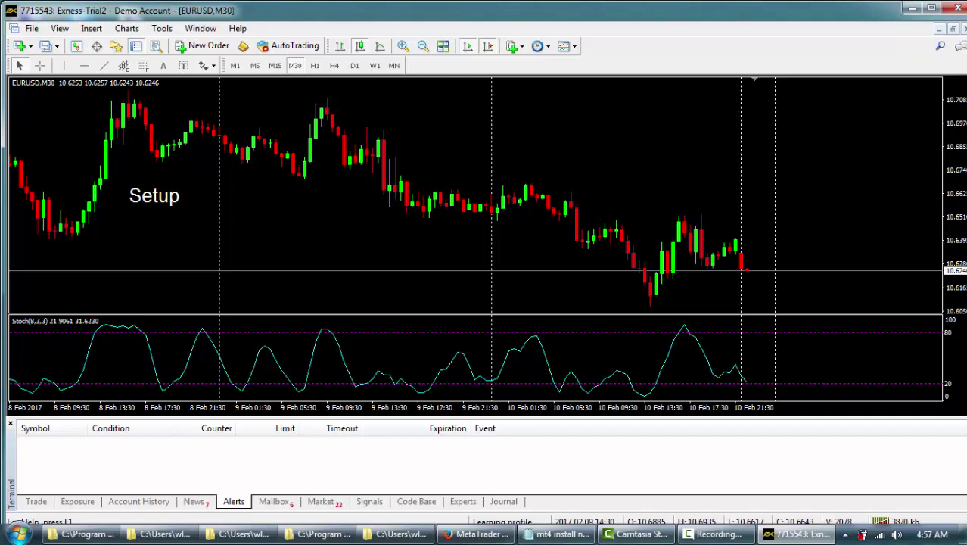
pyautogui.click(33, 502)
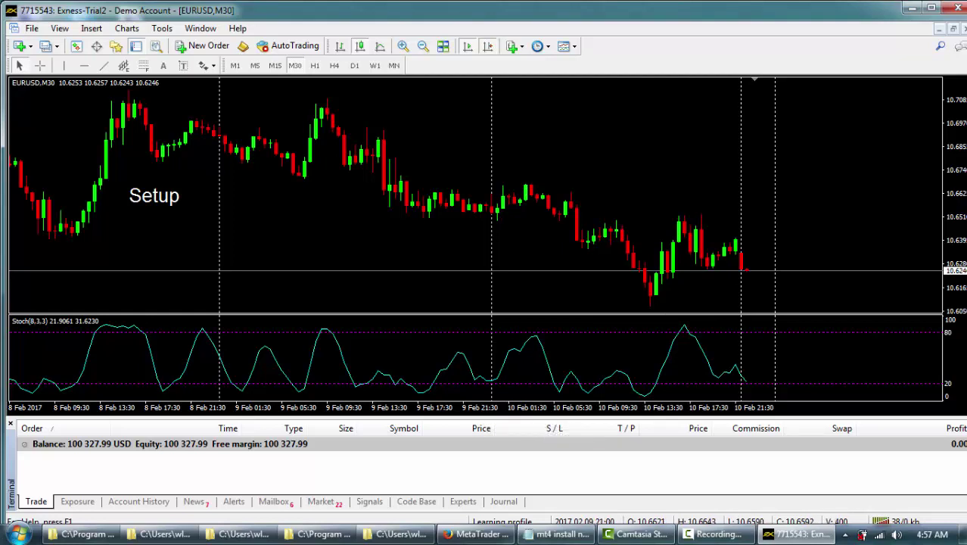
# Turn off the period separators and enable the Ask line in the EURUSD,M30 chart's properties
pyautogui.scroll(3, 182, 233)
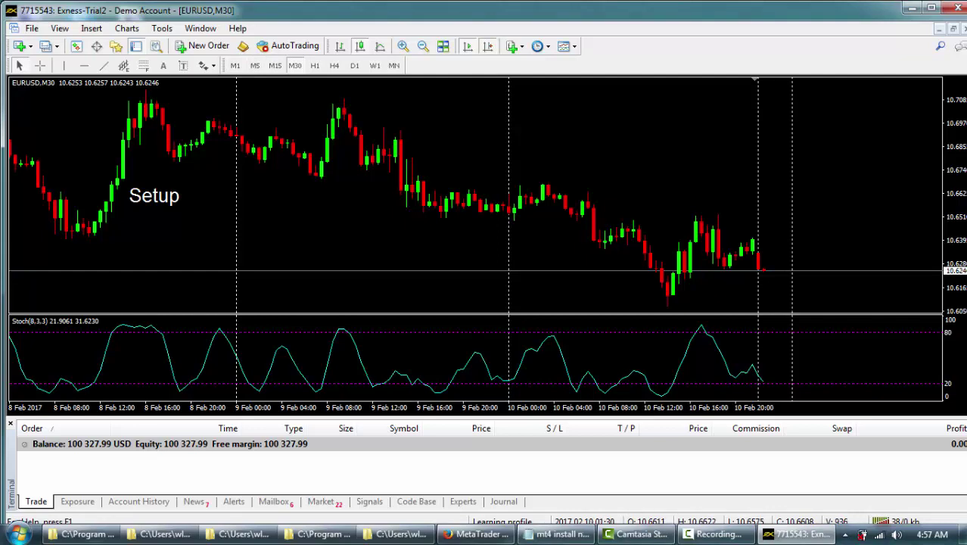
pyautogui.click(422, 46)
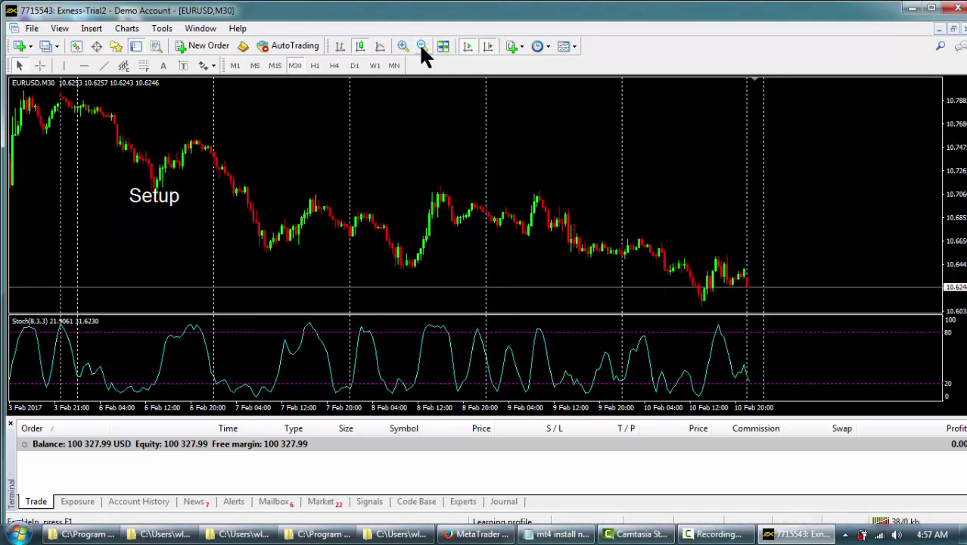
pyautogui.click(421, 46)
pyautogui.rightClick(443, 109)
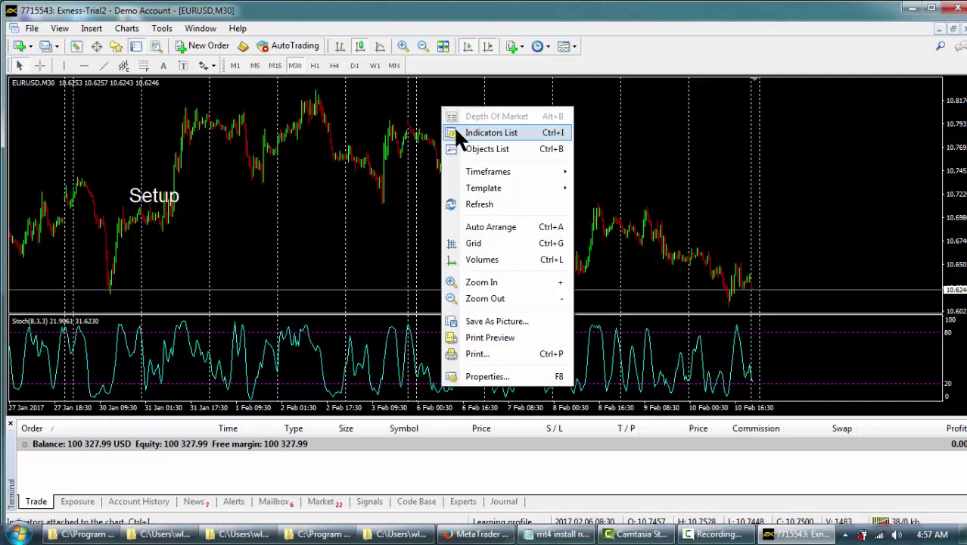
pyautogui.click(488, 376)
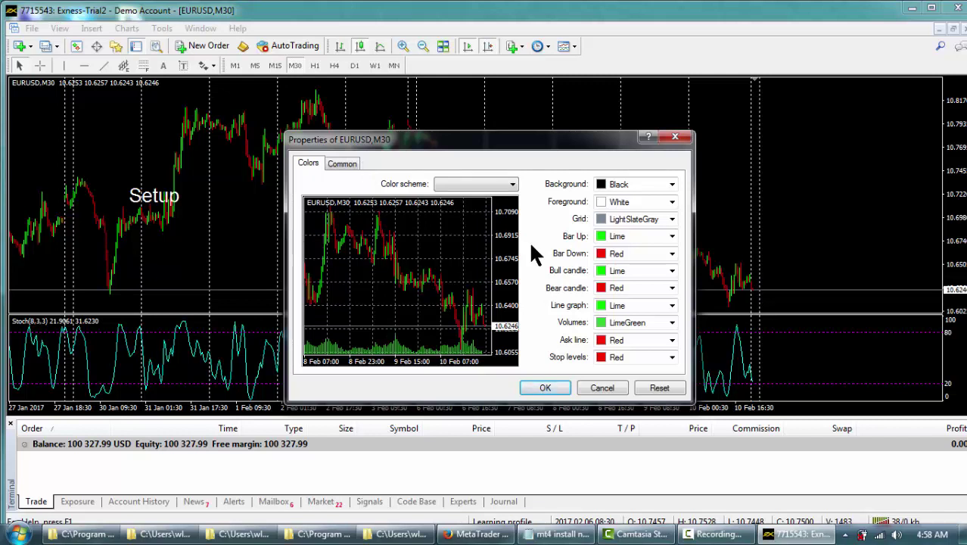
pyautogui.click(353, 162)
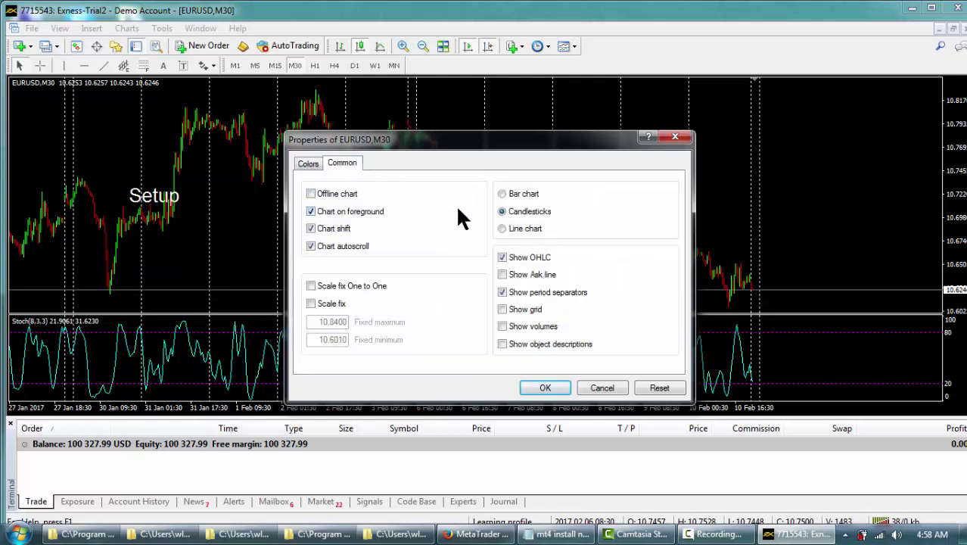
pyautogui.click(503, 292)
pyautogui.click(503, 274)
pyautogui.click(543, 388)
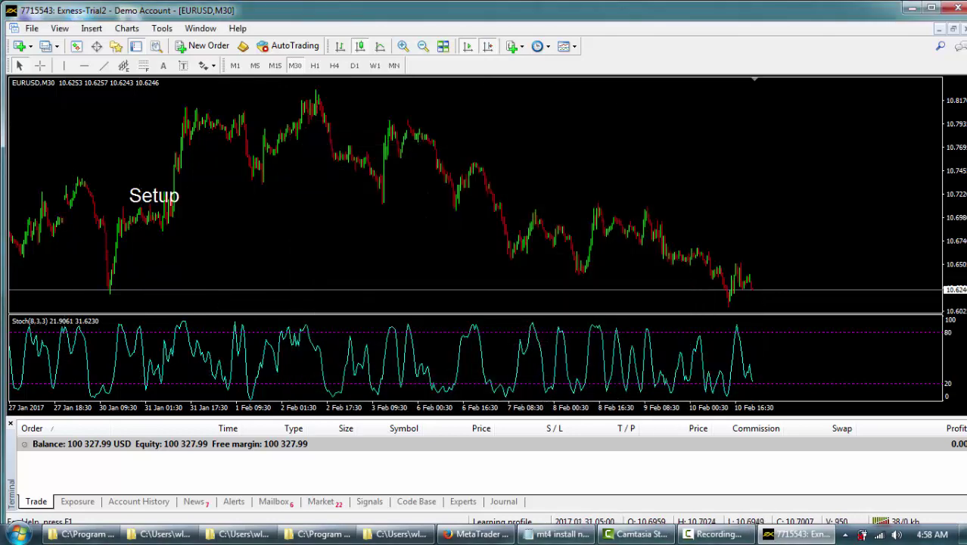
pyautogui.moveTo(363, 195); pyautogui.dragTo(198, 195)
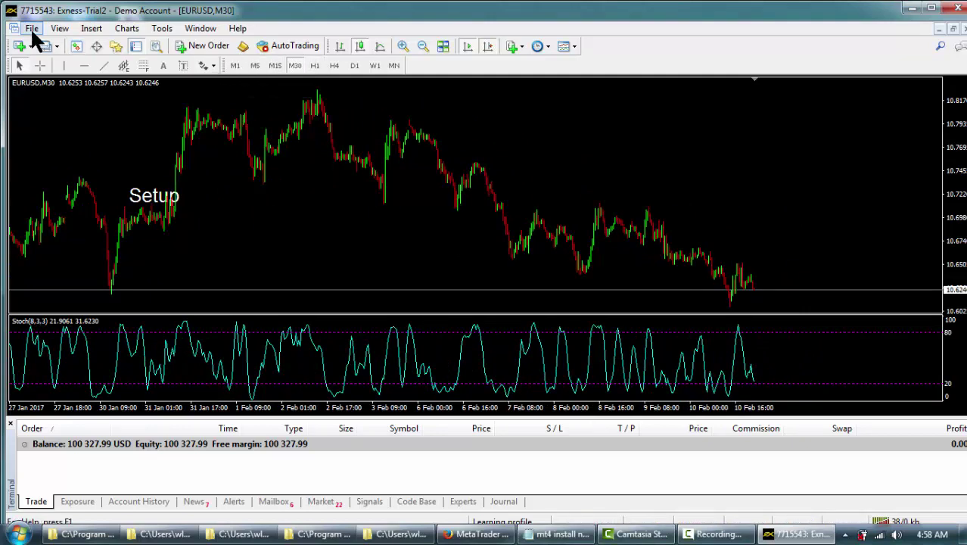
pyautogui.click(32, 30)
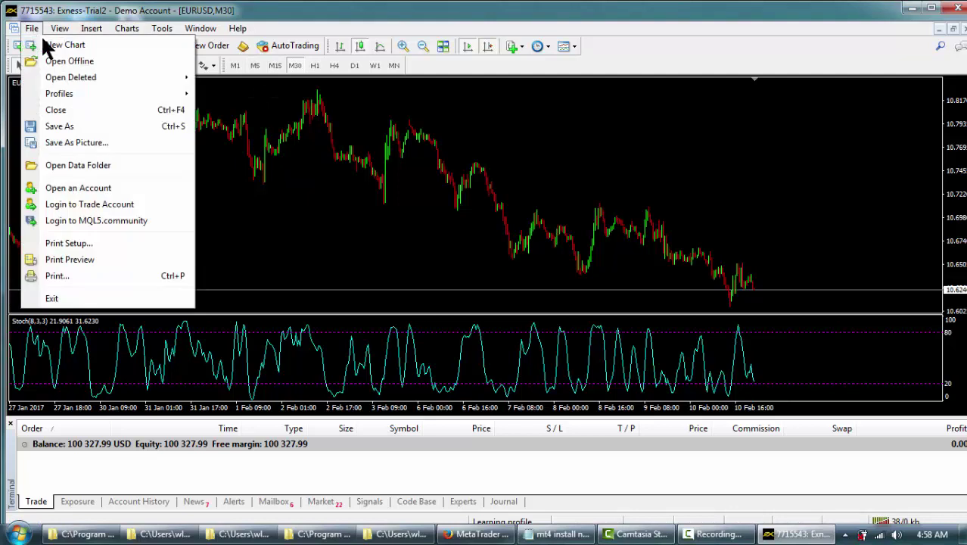
pyautogui.click(55, 44)
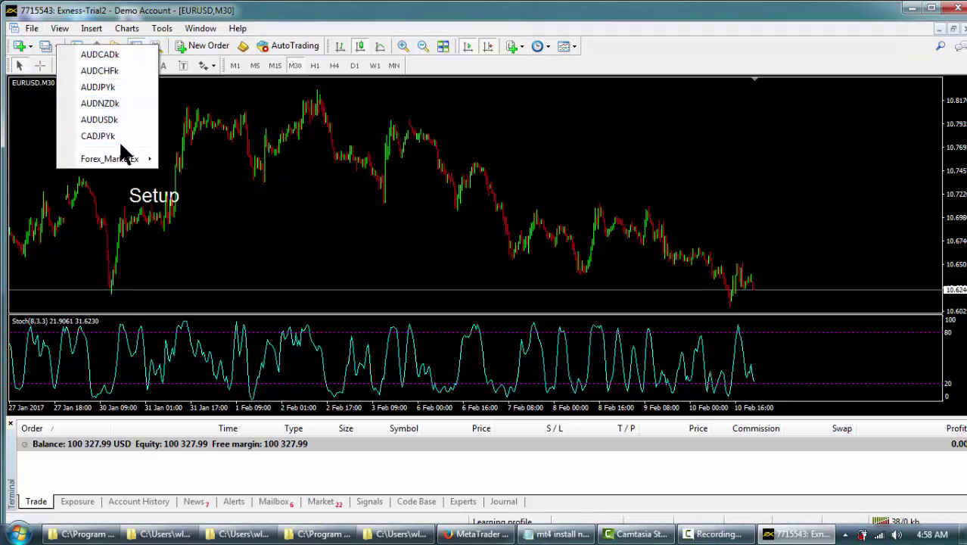
pyautogui.moveTo(151, 162)
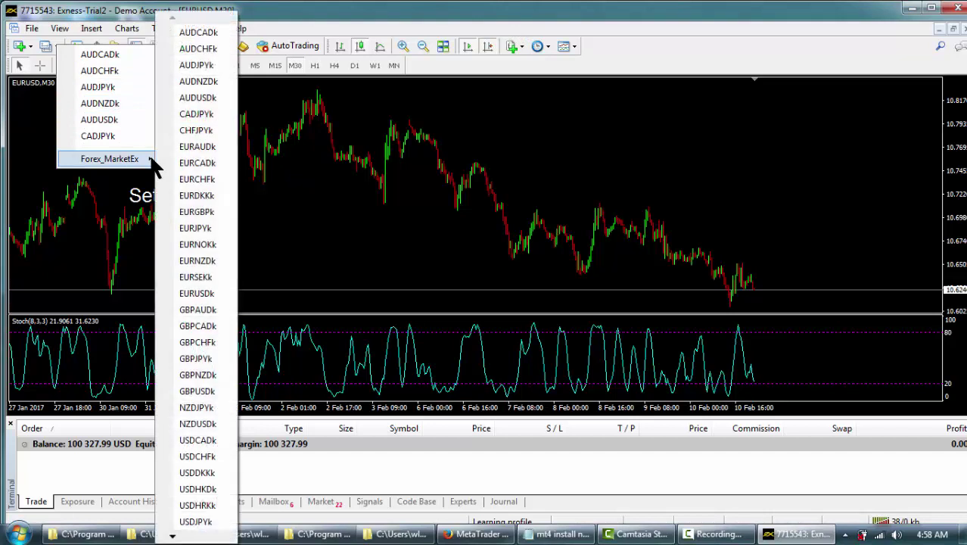
pyautogui.press('Escape')
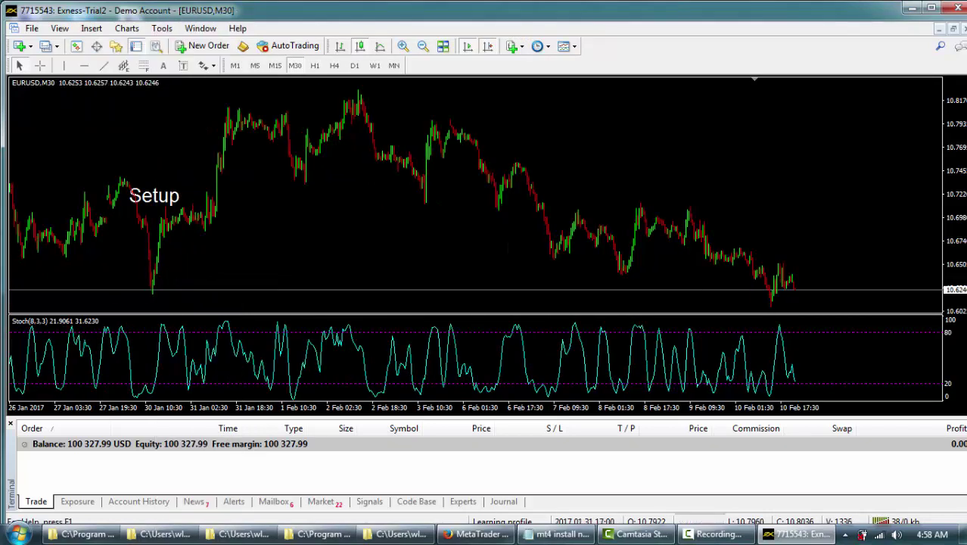
pyautogui.click(117, 47)
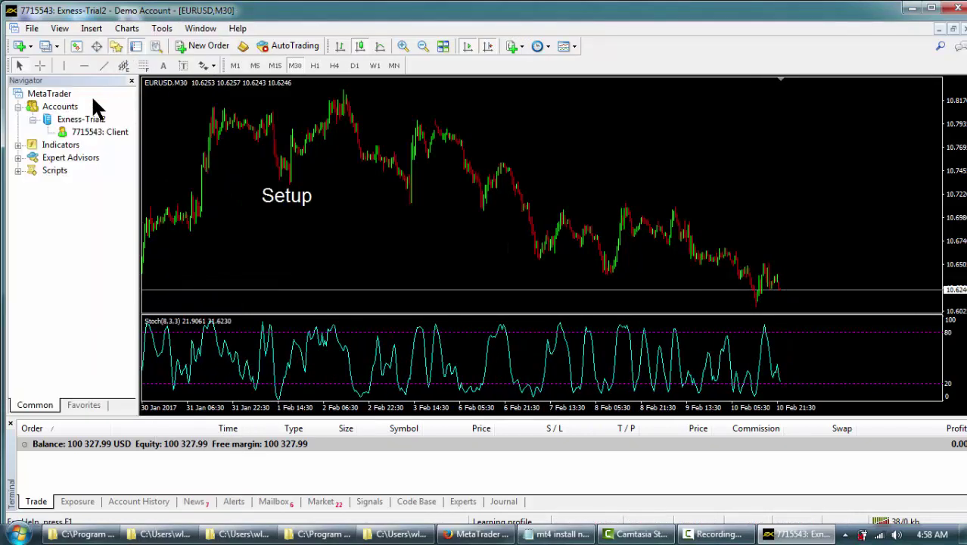
pyautogui.click(116, 44)
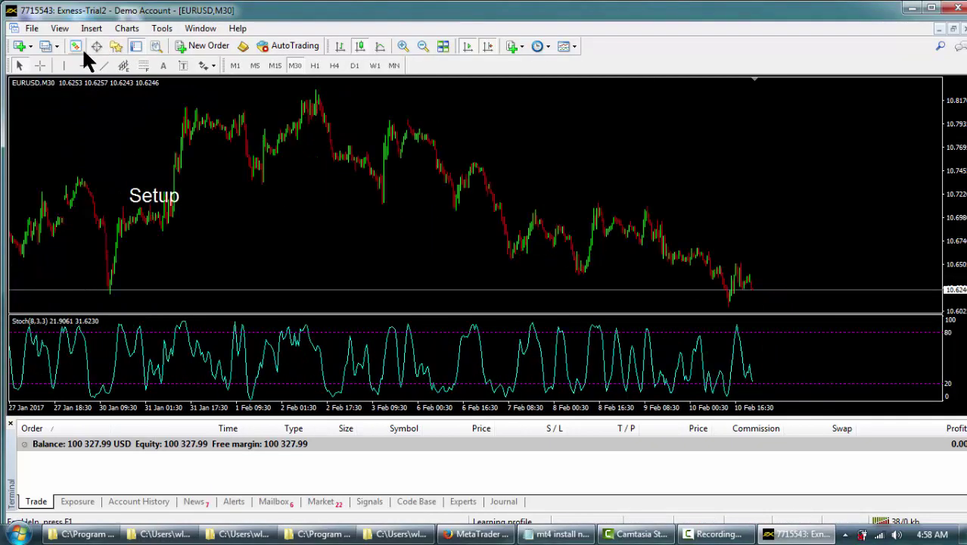
# Open a new EURUSDk chart from a widened Market Watch symbol list and hide Market Watch again
pyautogui.click(79, 44)
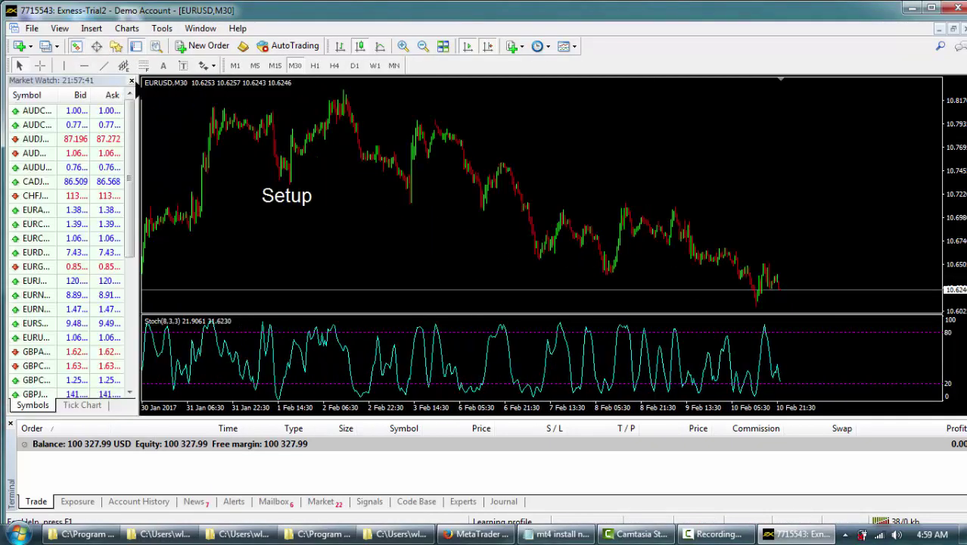
pyautogui.moveTo(138, 227); pyautogui.dragTo(215, 227)
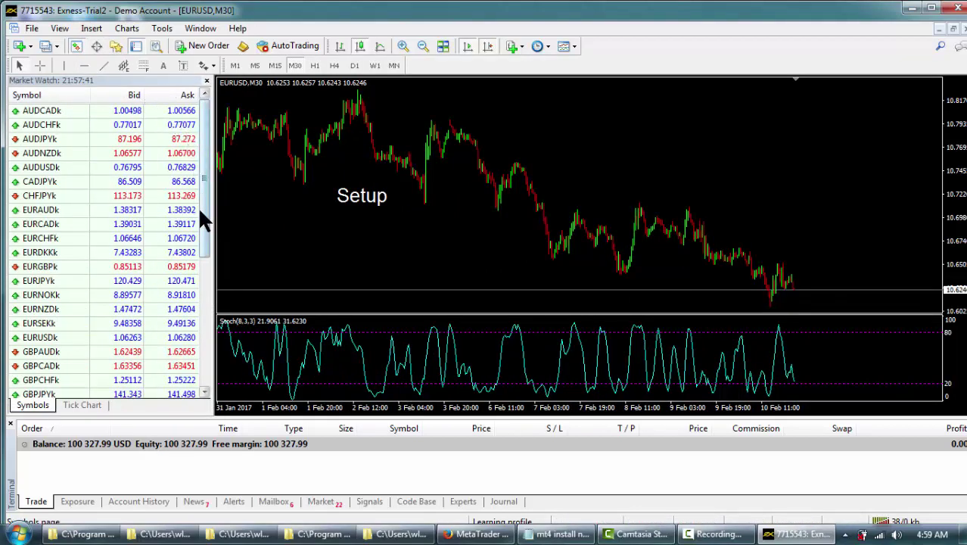
pyautogui.click(45, 338)
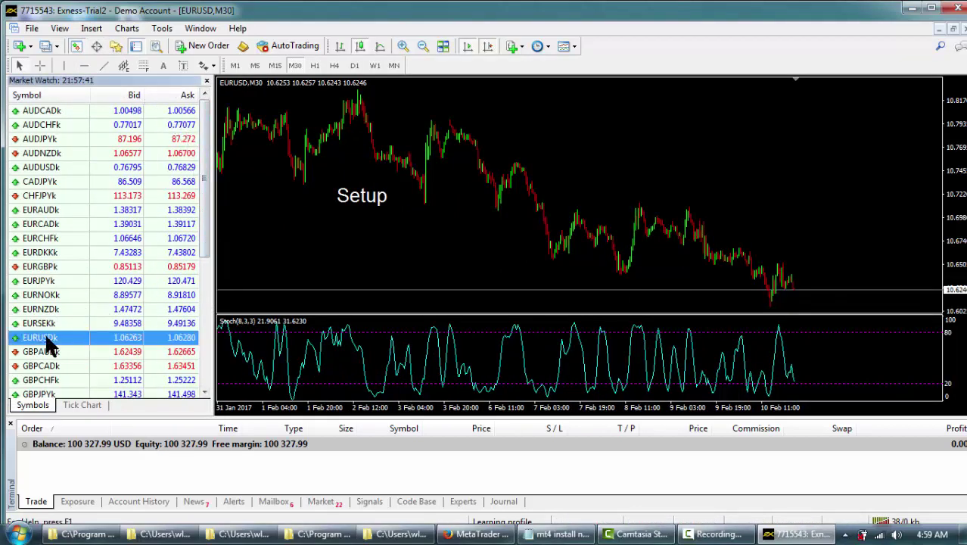
pyautogui.rightClick(48, 340)
pyautogui.click(91, 80)
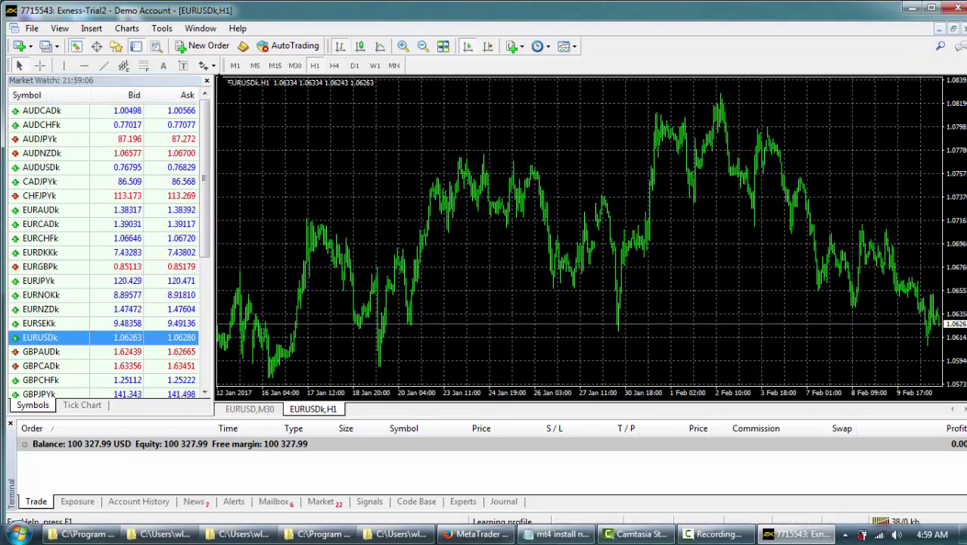
pyautogui.click(207, 80)
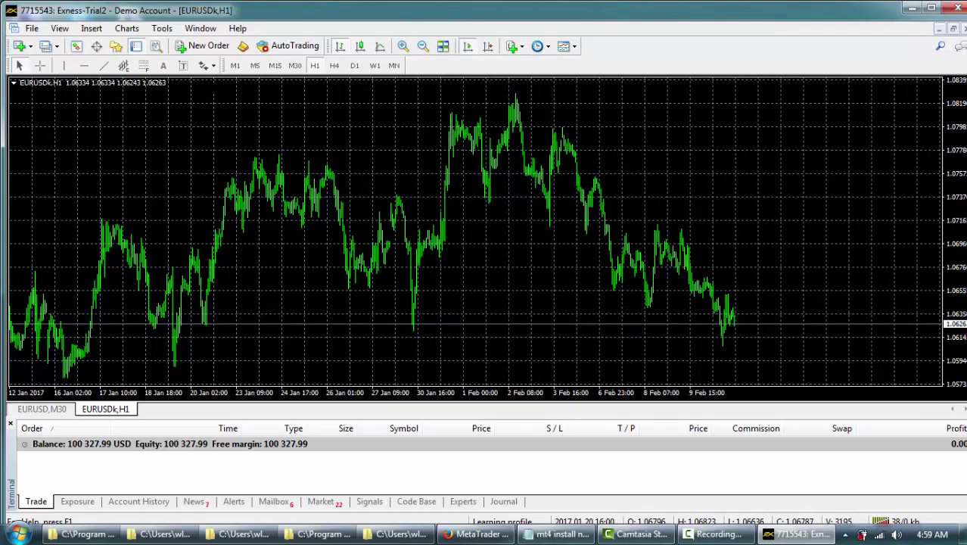
# Apply the Learning template to the EURUSDk,H1 chart and bring its most recent candles into view
pyautogui.click(572, 46)
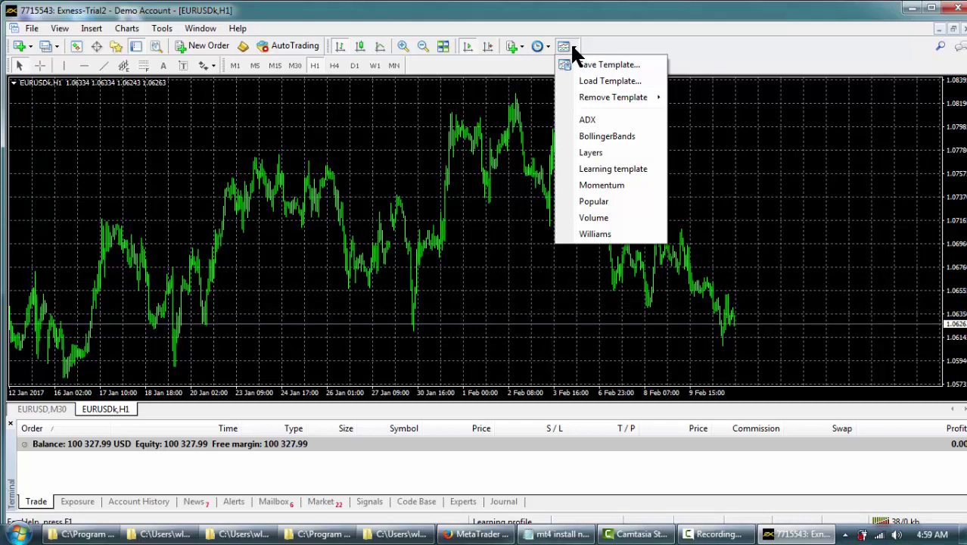
pyautogui.click(598, 170)
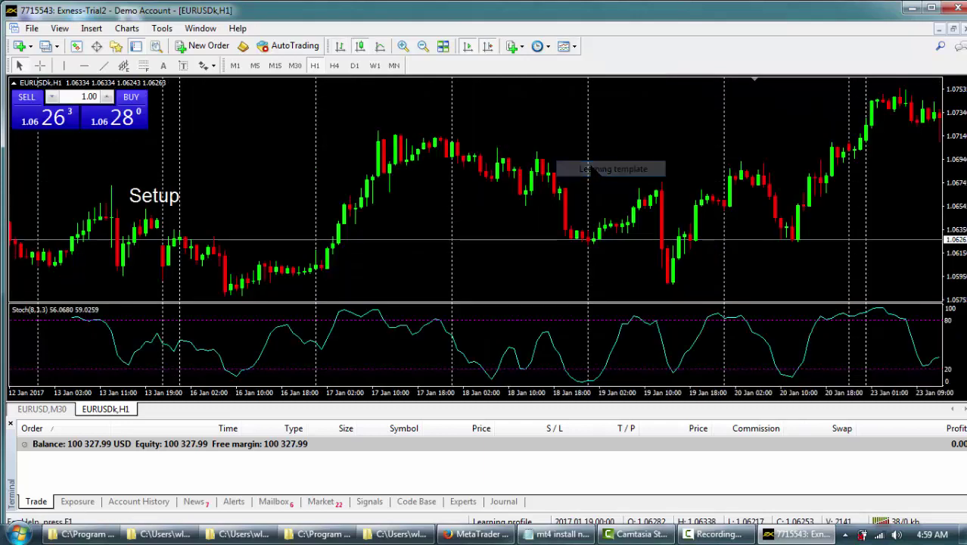
pyautogui.scroll(-10, 511, 147)
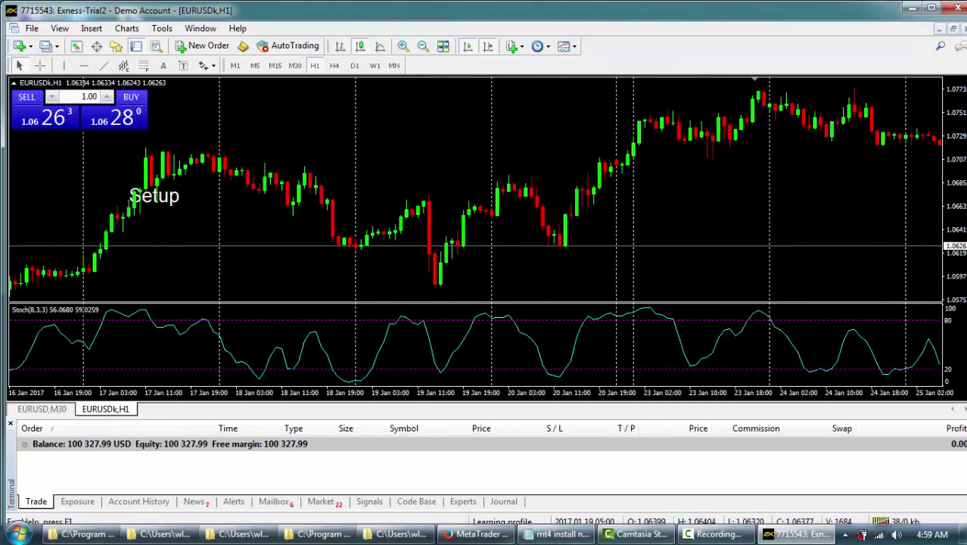
pyautogui.click(488, 46)
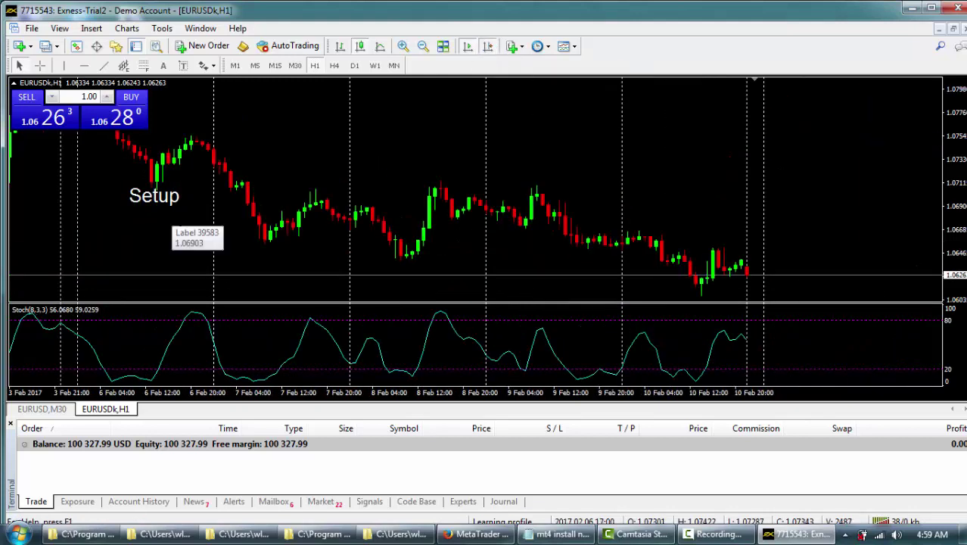
# Move the Setup label slightly lower on the EURUSDk chart and set the chart's timeframe to M30
pyautogui.doubleClick(156, 195)
pyautogui.moveTo(129, 185); pyautogui.dragTo(122, 225)
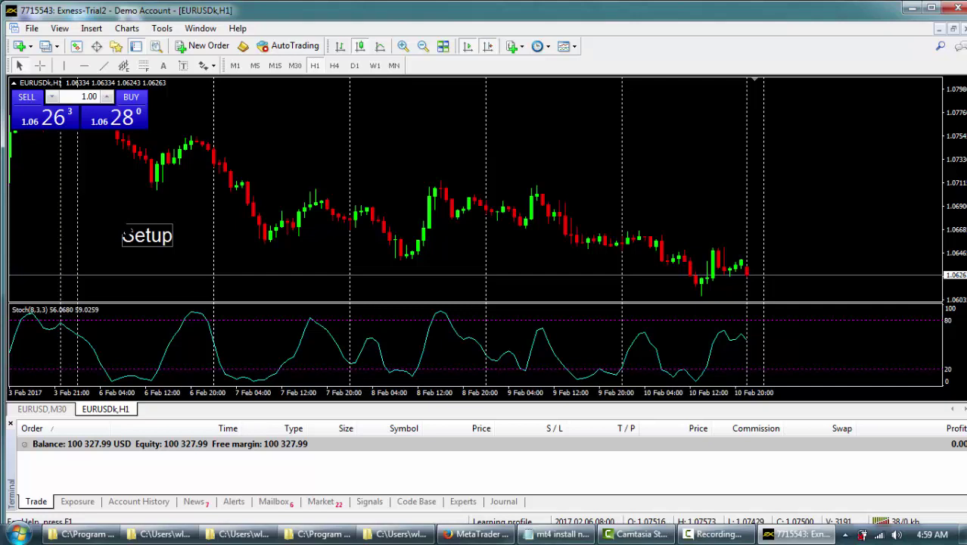
pyautogui.click(255, 65)
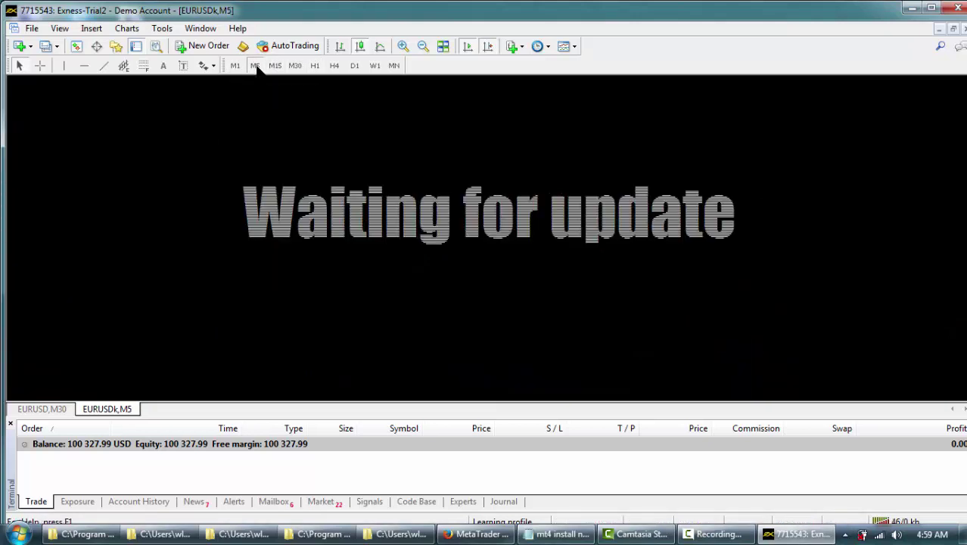
pyautogui.click(295, 65)
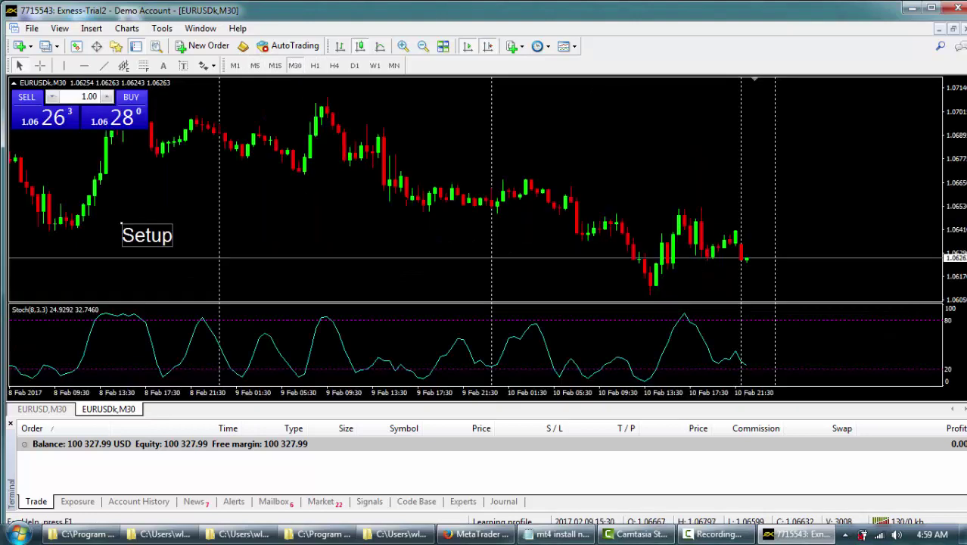
# Close the EURUSD,M30 chart so that only the EURUSDk,M30 chart stays open
pyautogui.click(46, 407)
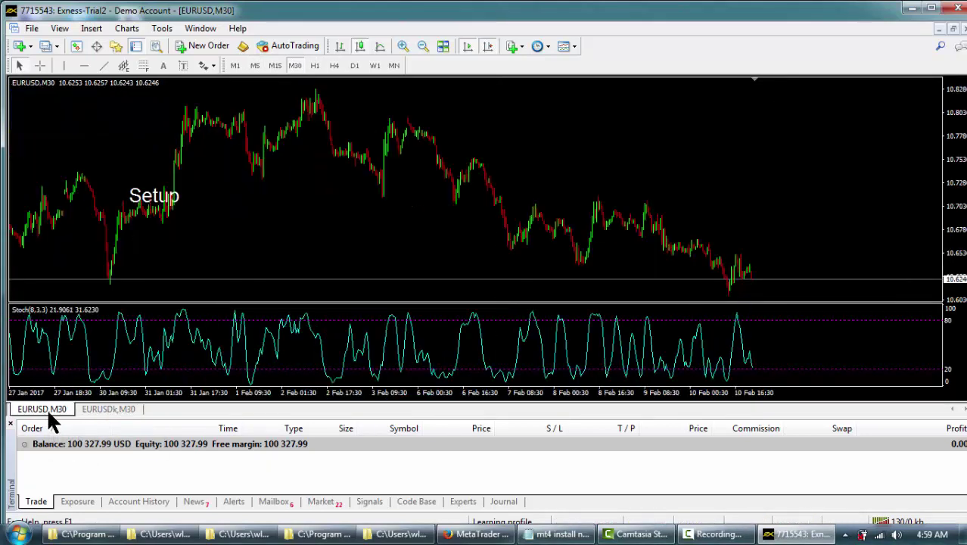
pyautogui.rightClick(47, 407)
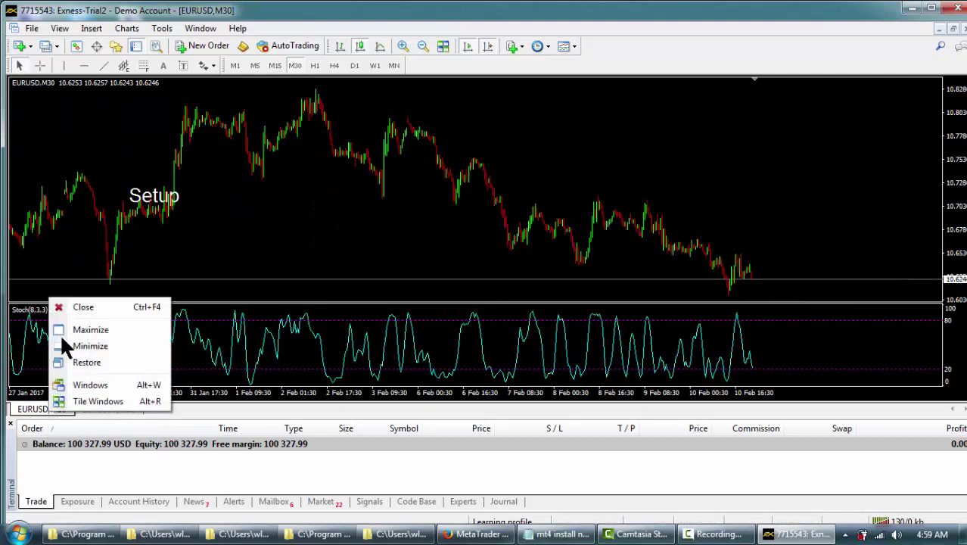
pyautogui.click(60, 306)
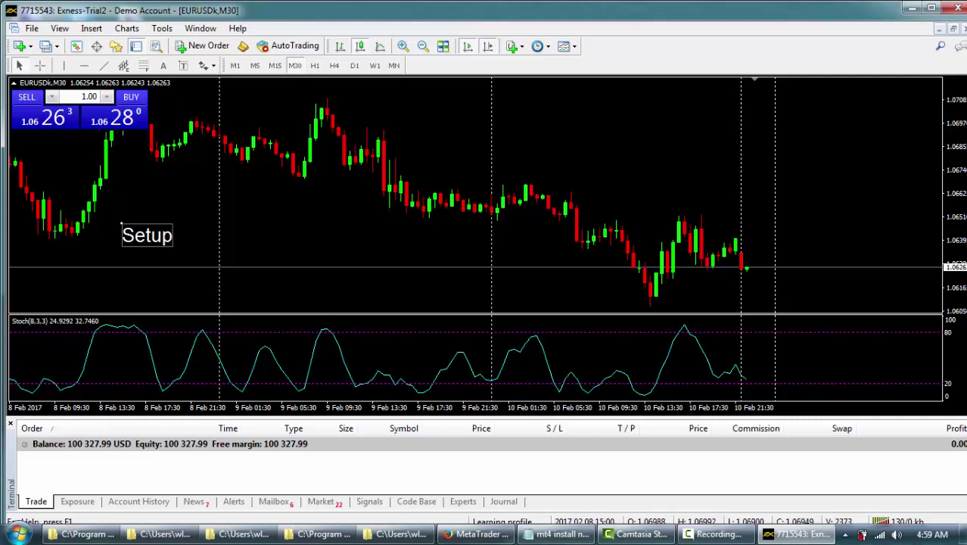
# Set the one-click trading volume on the EURUSDk chart to 0.10 lots
pyautogui.moveTo(121, 224)
pyautogui.click(107, 97)
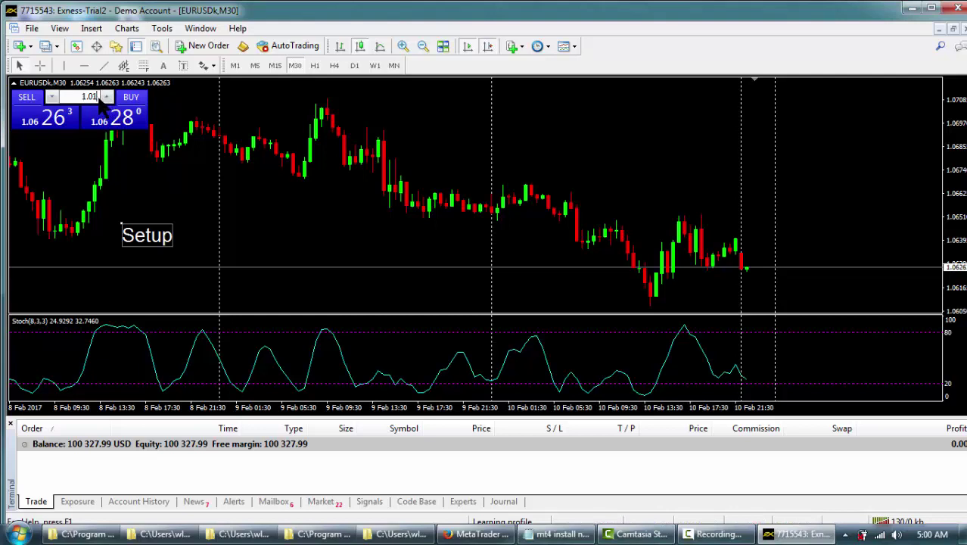
pyautogui.moveTo(96, 97); pyautogui.dragTo(82, 98)
pyautogui.click(84, 99)
pyautogui.press('BackSpace')
pyautogui.doubleClick(86, 97)
pyautogui.write('0.01')
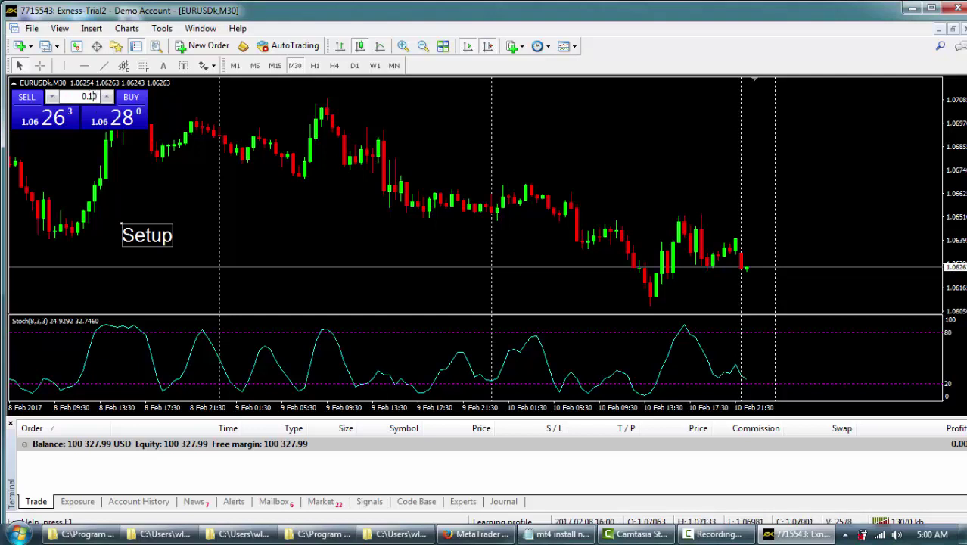
# Accept the One-Click Trading terms and conditions and buy 0.10 lots of EURUSDk at market price
pyautogui.click(136, 122)
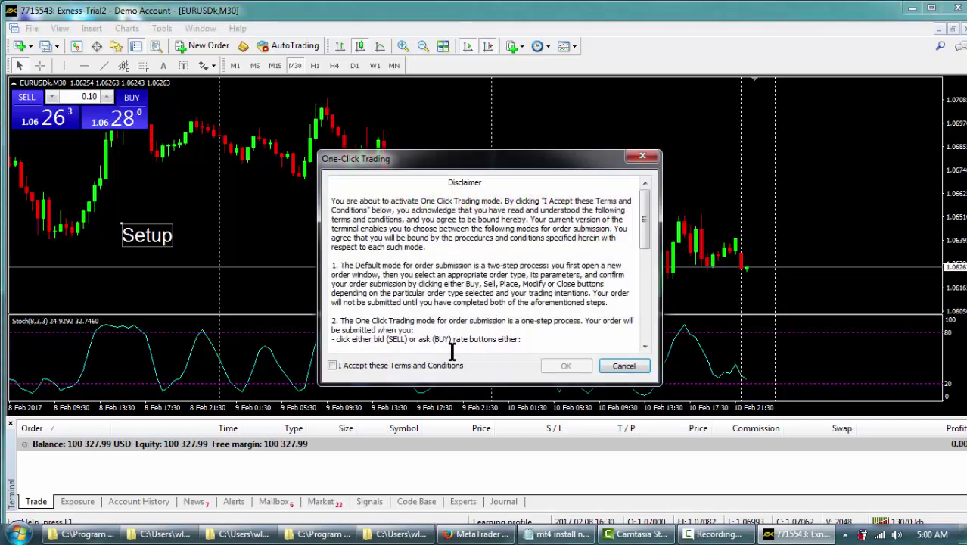
pyautogui.click(333, 365)
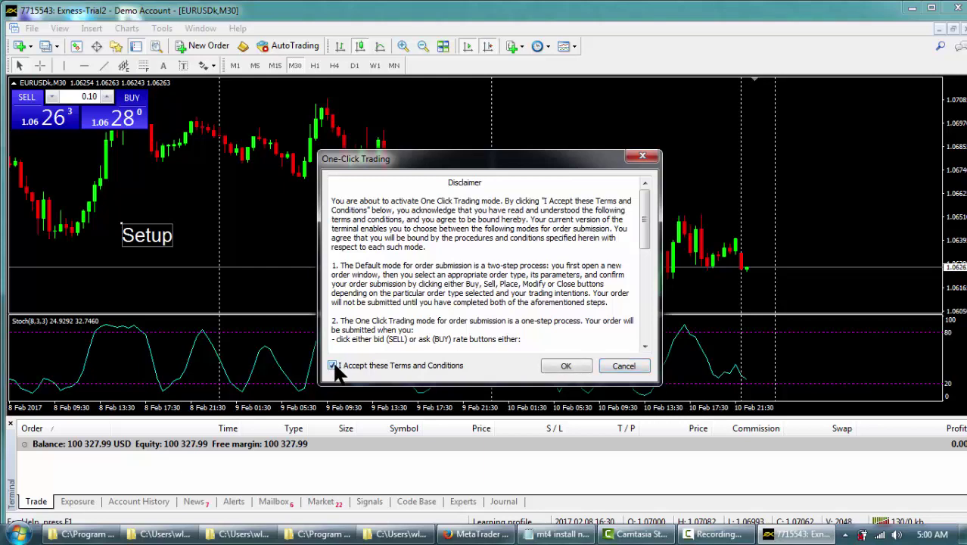
pyautogui.click(569, 369)
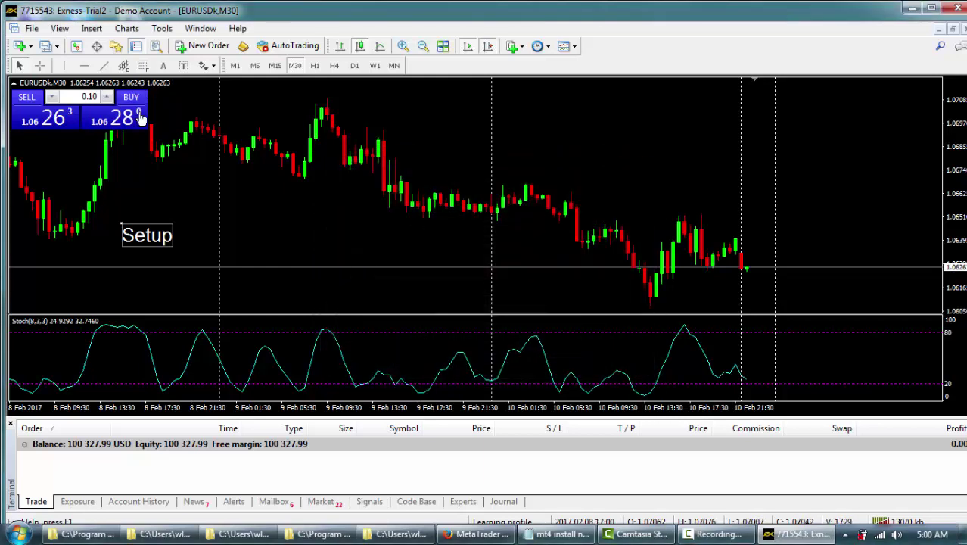
pyautogui.click(138, 122)
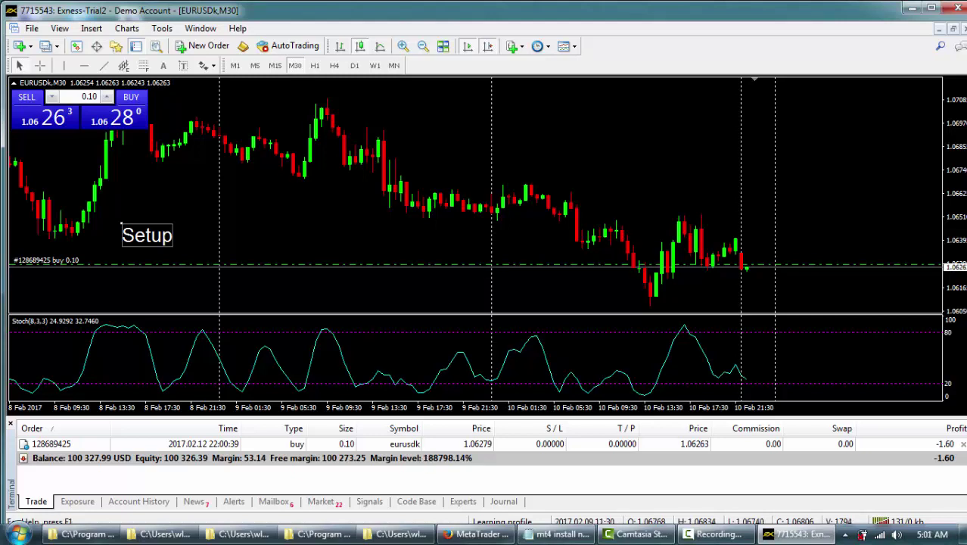
# Switch back to the Exness MetaTrader terminal and place the buy order's take-profit line on the chart at about 1.06638
pyautogui.moveTo(723, 538)
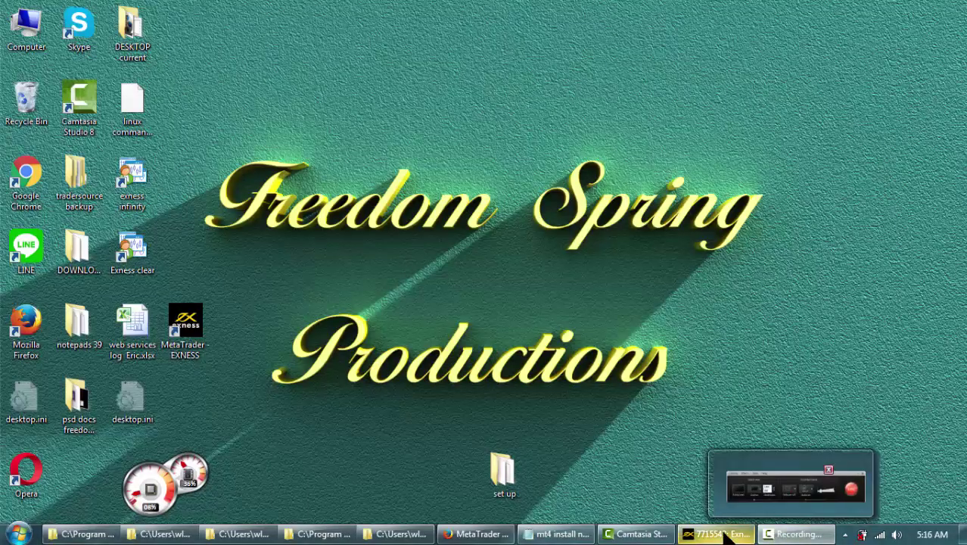
pyautogui.click(719, 535)
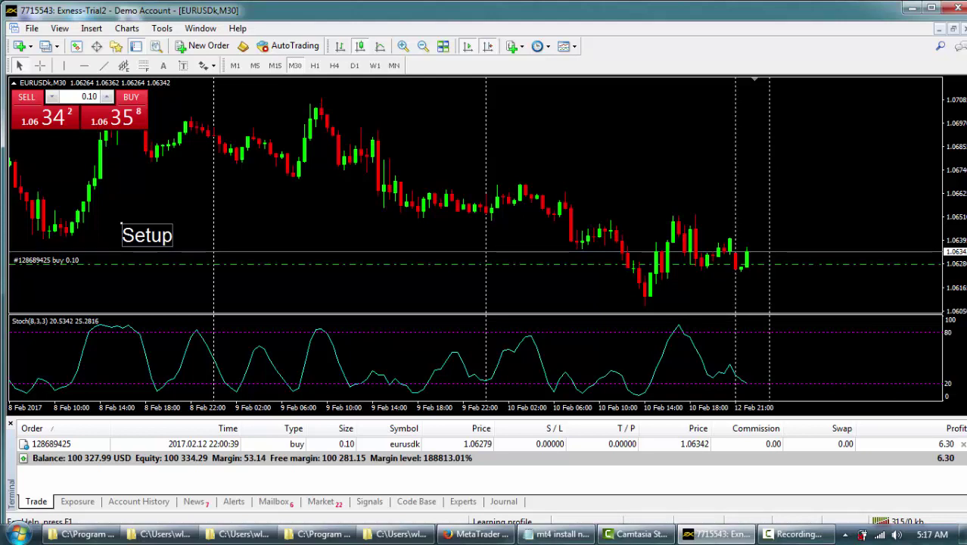
pyautogui.scroll(-3, 815, 270)
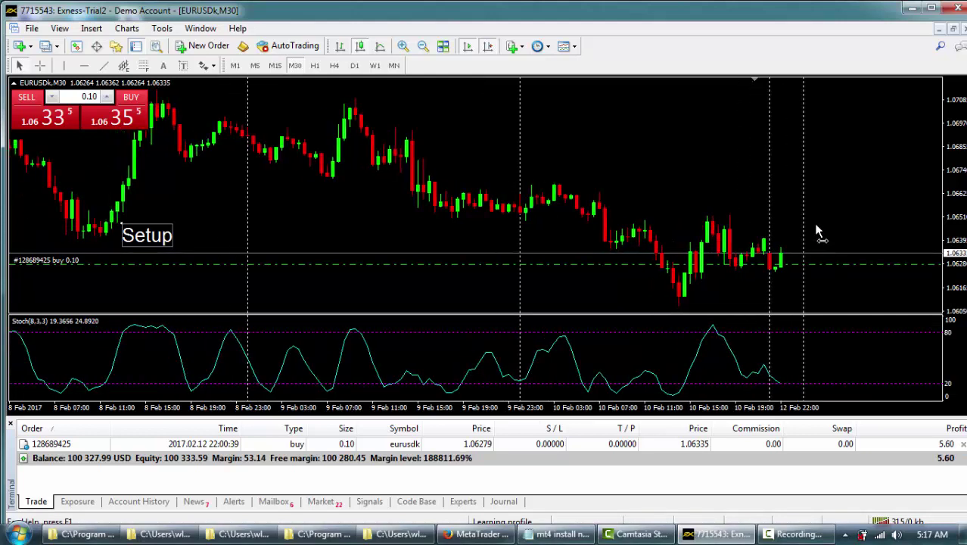
pyautogui.moveTo(831, 264); pyautogui.dragTo(845, 196)
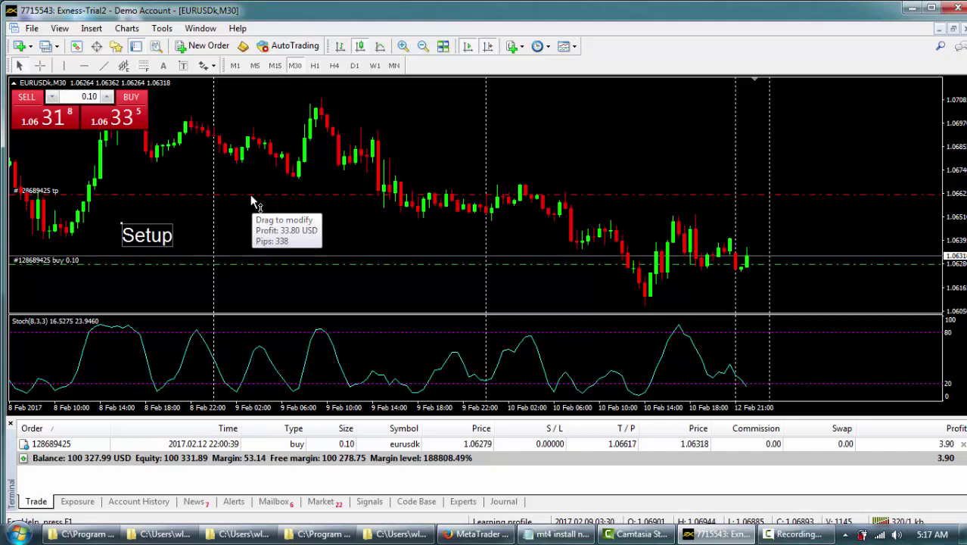
pyautogui.moveTo(252, 200); pyautogui.dragTo(202, 177)
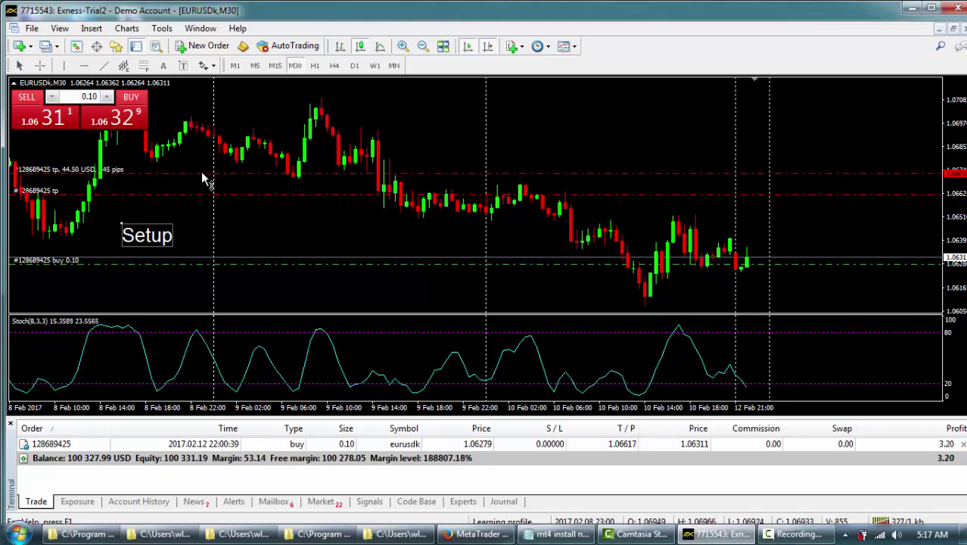
pyautogui.moveTo(202, 173); pyautogui.dragTo(206, 194)
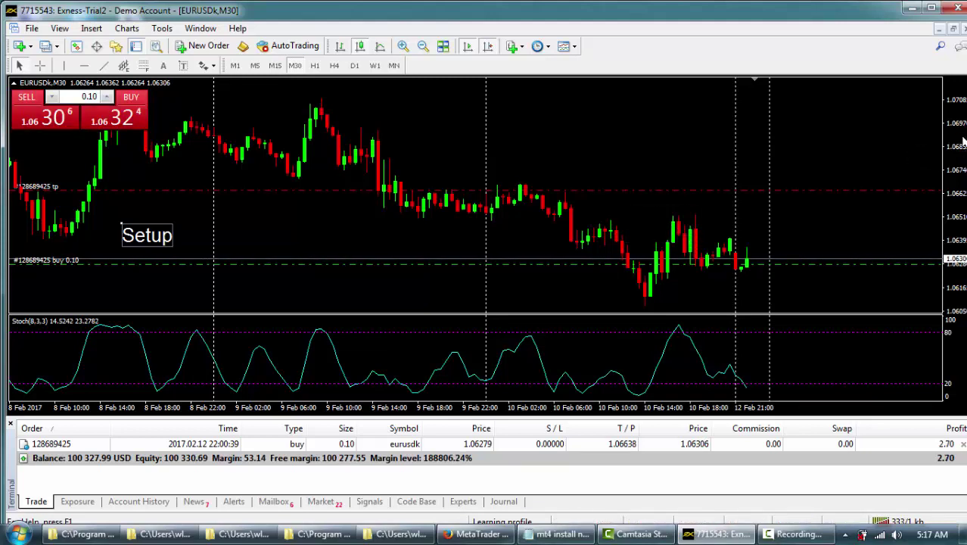
# Compress the EURUSDk chart's price scale and place the buy order's stop-loss line below the entry at about 1.06041
pyautogui.moveTo(963, 140); pyautogui.dragTo(963, 186)
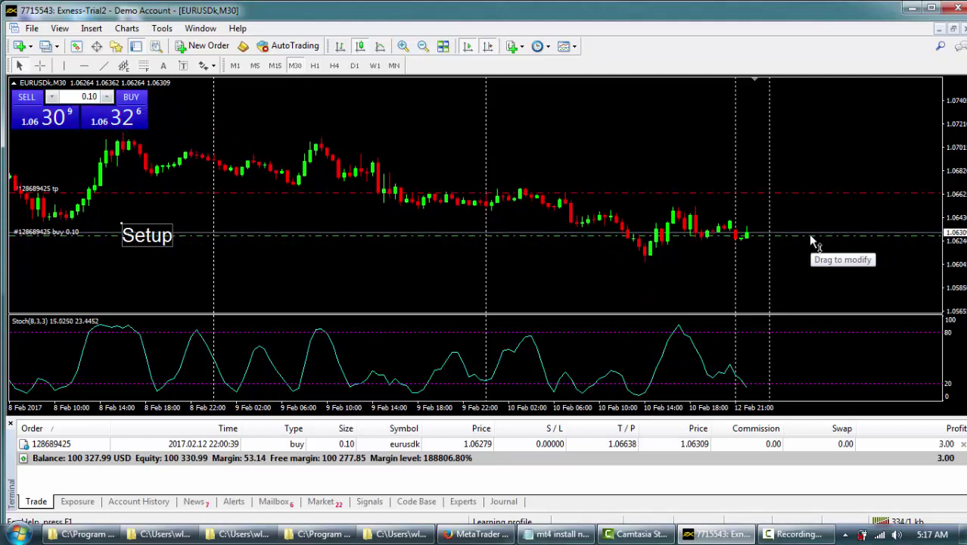
pyautogui.moveTo(812, 241); pyautogui.dragTo(816, 270)
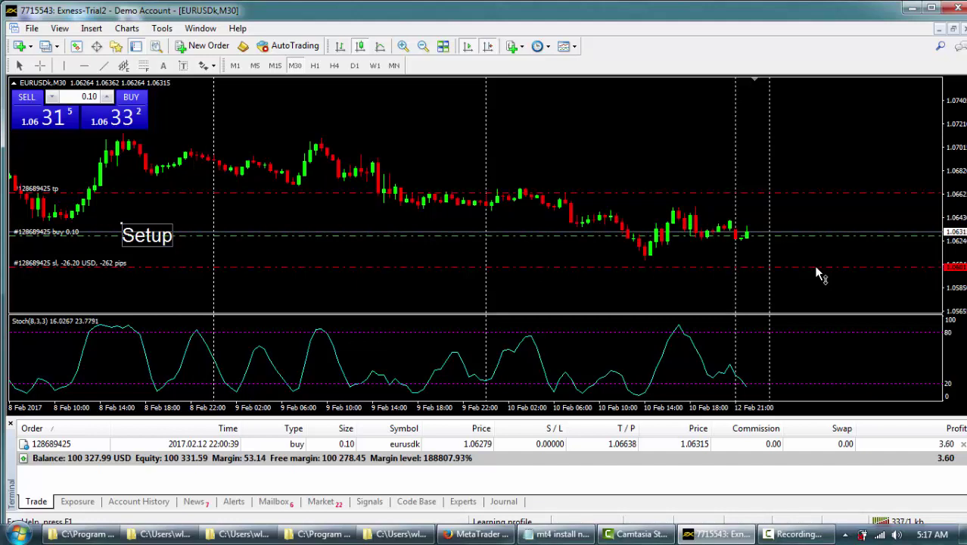
pyautogui.moveTo(816, 268); pyautogui.dragTo(107, 261)
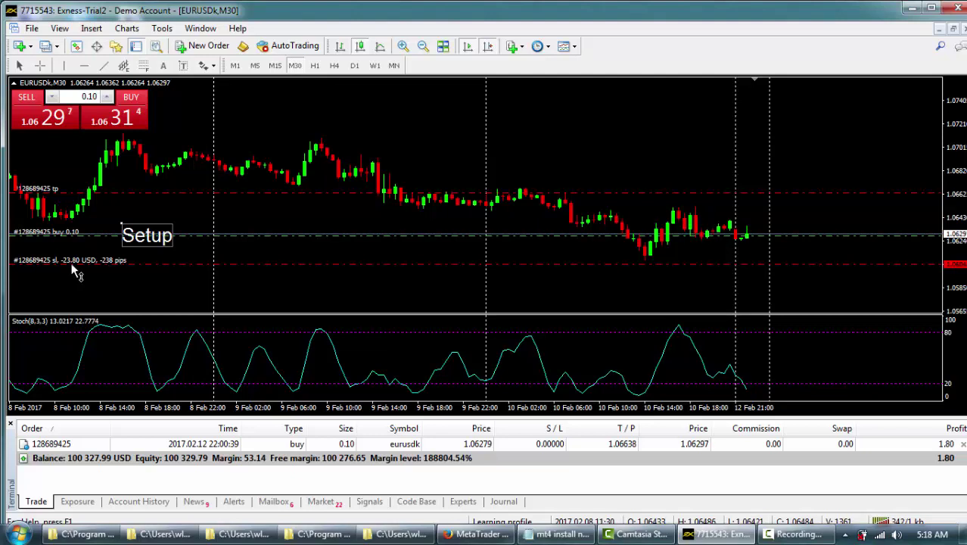
pyautogui.moveTo(73, 267); pyautogui.dragTo(79, 264)
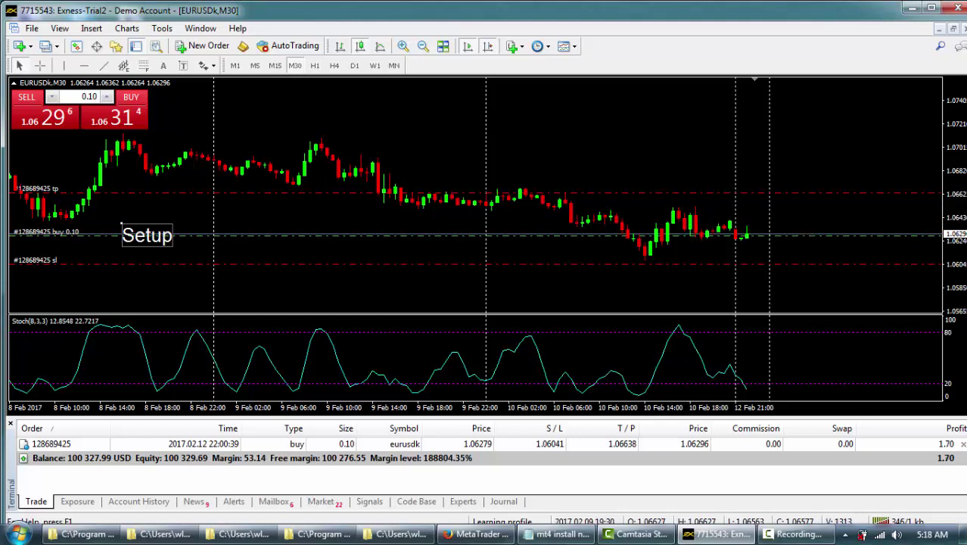
# Measure bar and point distances with the crosshair from above the 9 February afternoon candles down to lower prices
pyautogui.middleClick(436, 153)
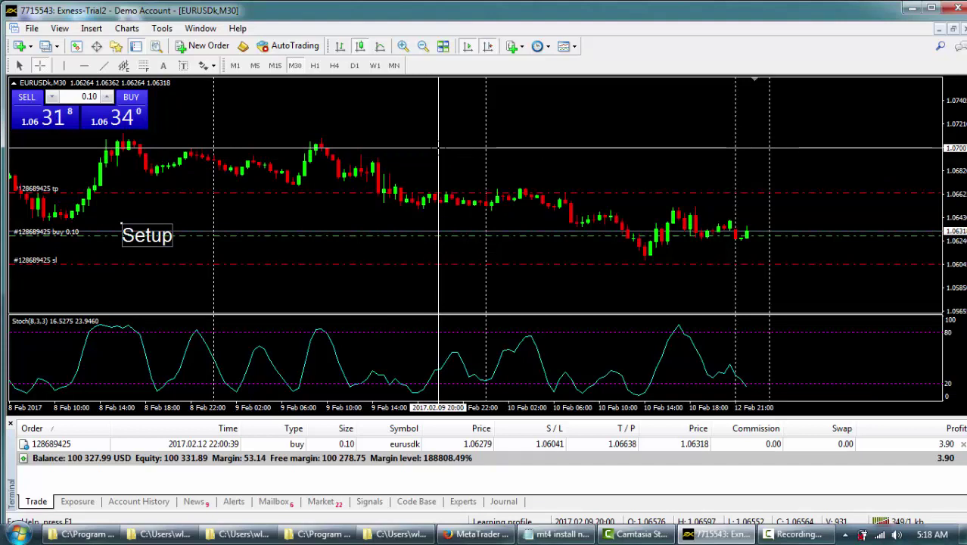
pyautogui.click(41, 65)
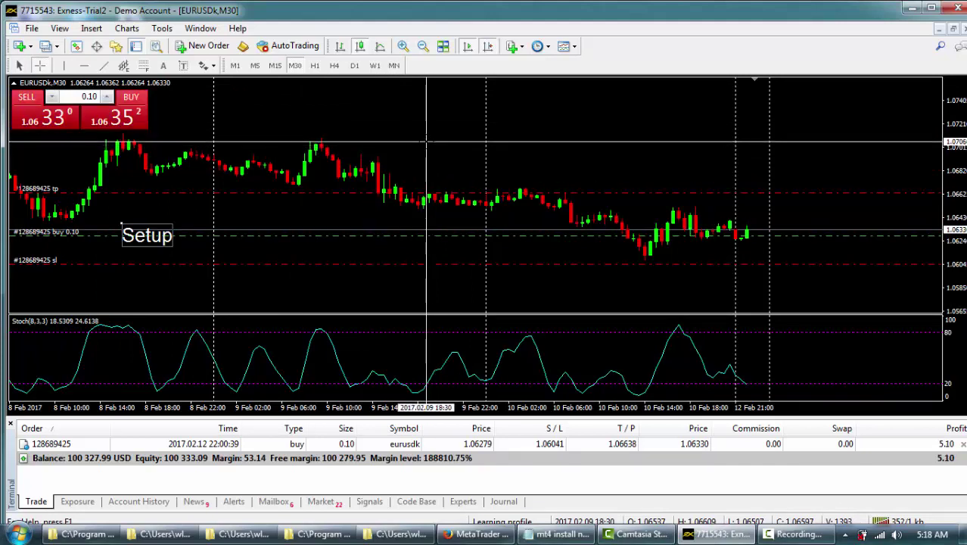
pyautogui.moveTo(426, 141); pyautogui.dragTo(437, 180)
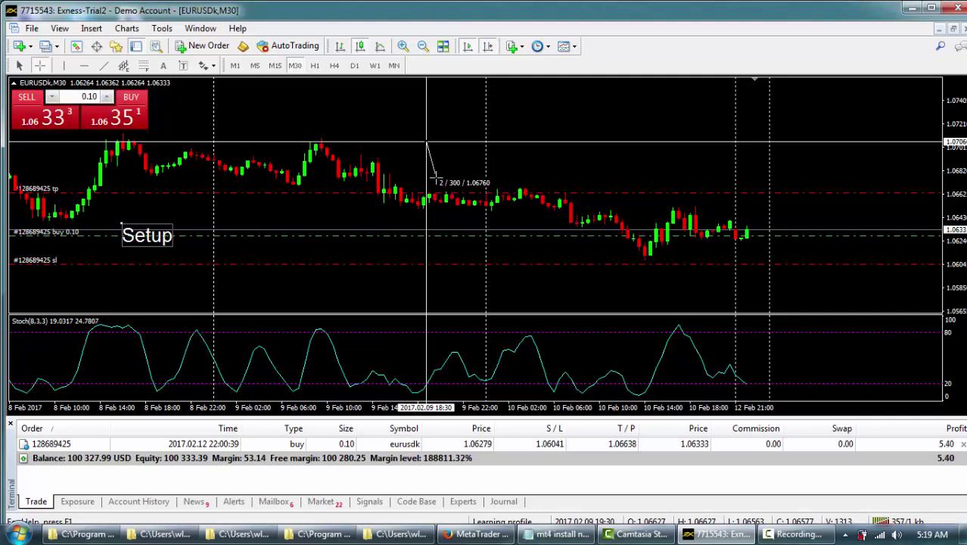
pyautogui.moveTo(437, 179); pyautogui.dragTo(437, 179)
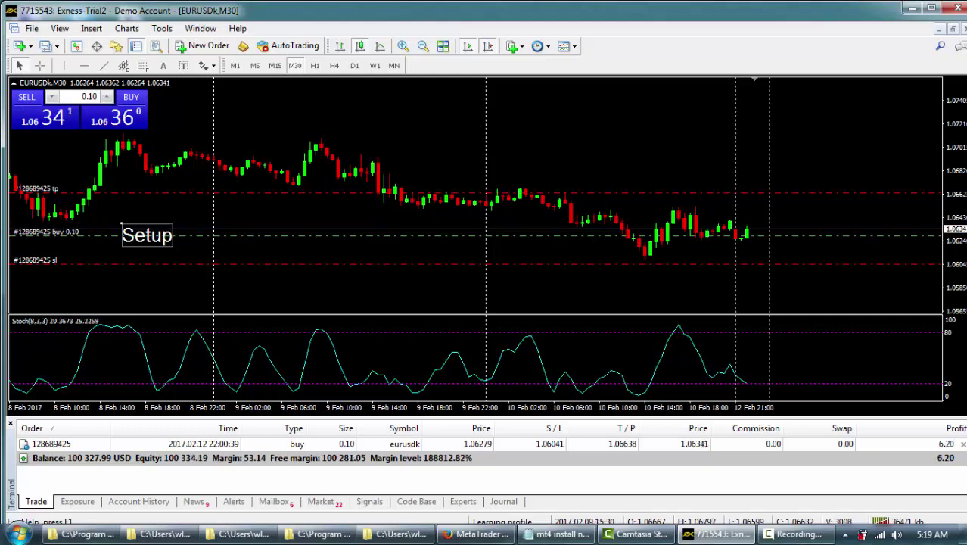
pyautogui.middleClick(395, 141)
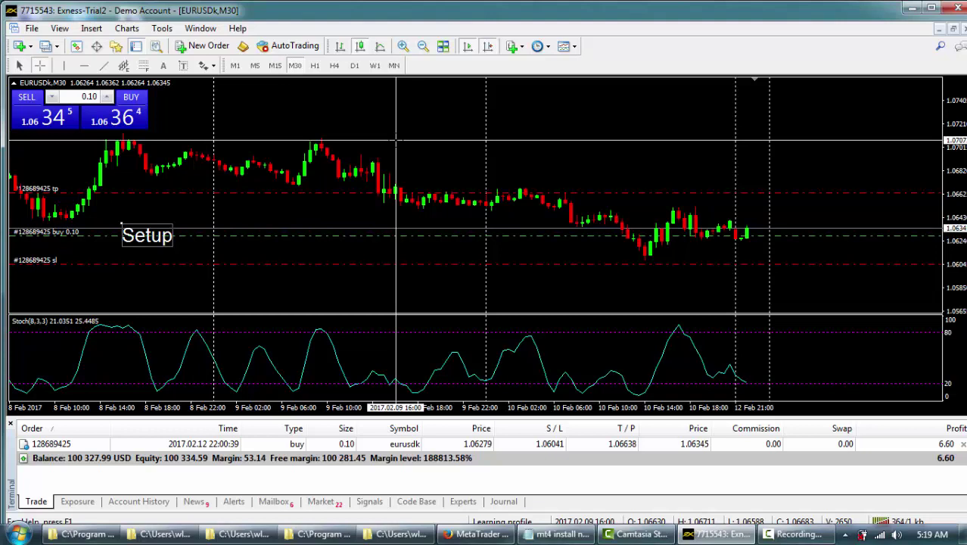
pyautogui.moveTo(395, 140); pyautogui.dragTo(409, 177)
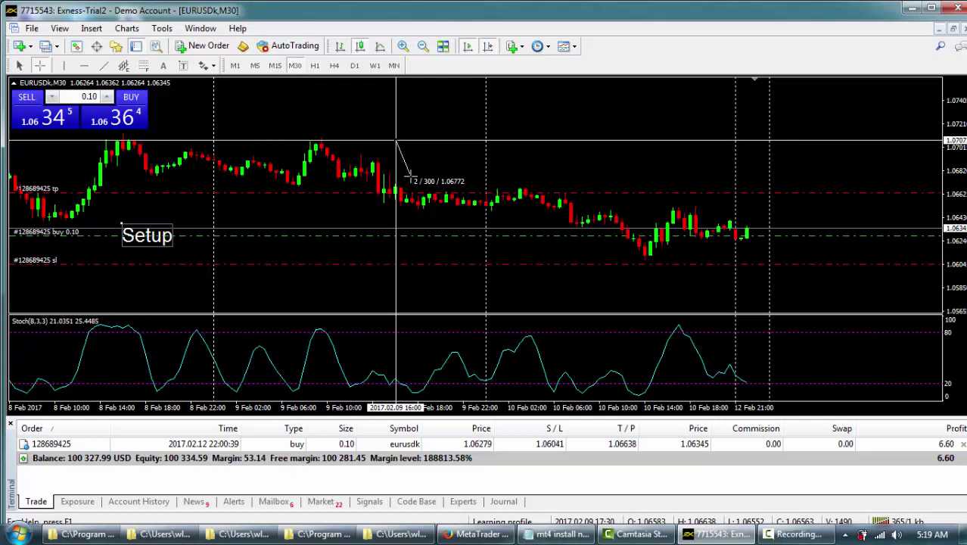
pyautogui.moveTo(409, 177); pyautogui.dragTo(452, 173)
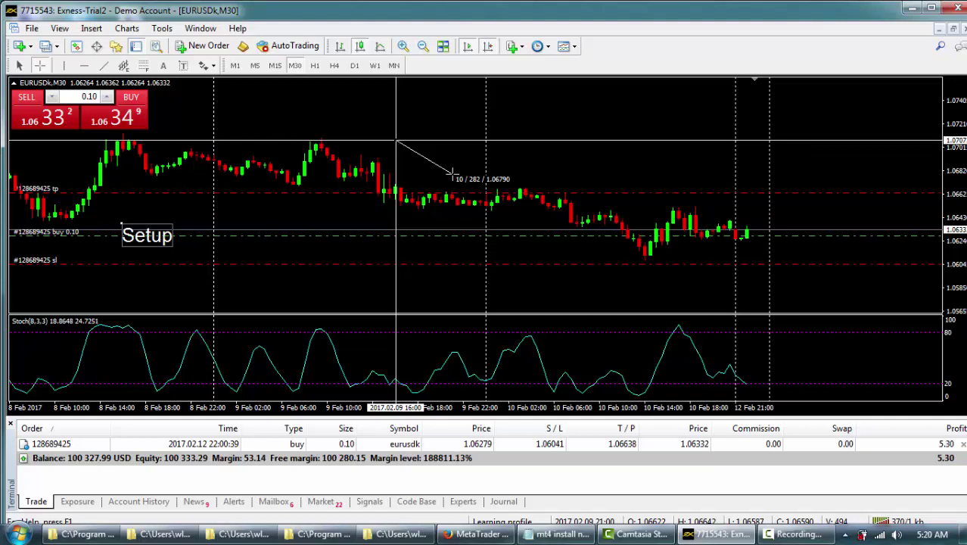
pyautogui.moveTo(452, 174); pyautogui.dragTo(451, 174)
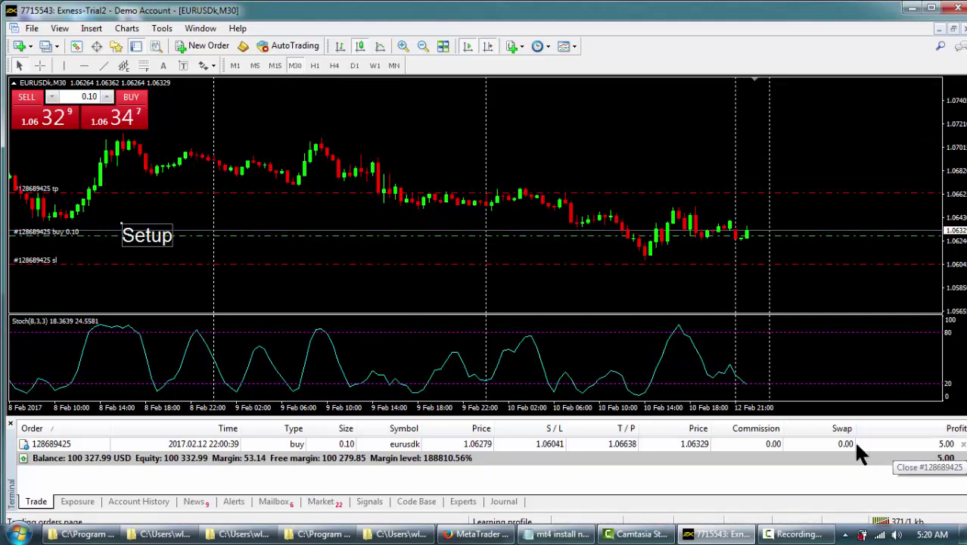
# Check the trailing stop and profit display options of the open EURUSDk buy order, and close the order
pyautogui.click(805, 447)
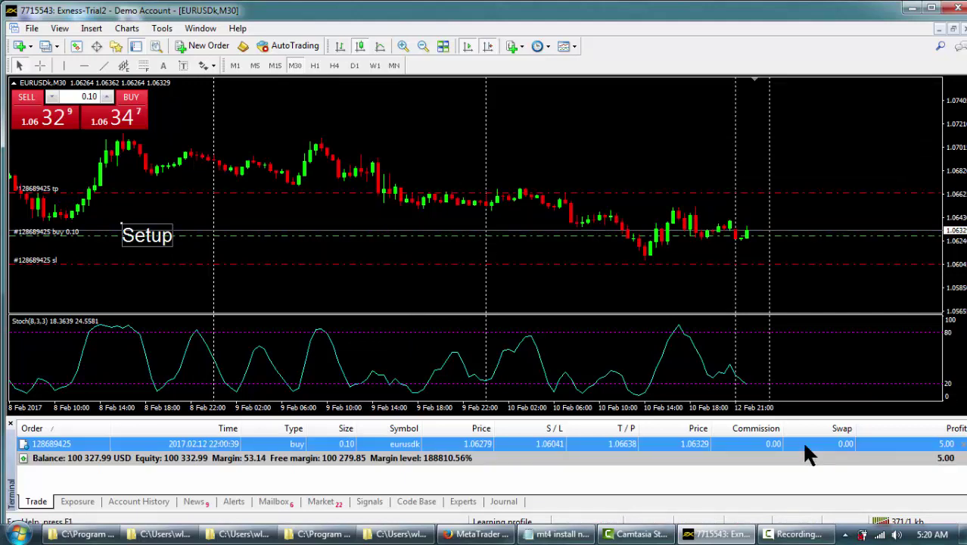
pyautogui.rightClick(804, 445)
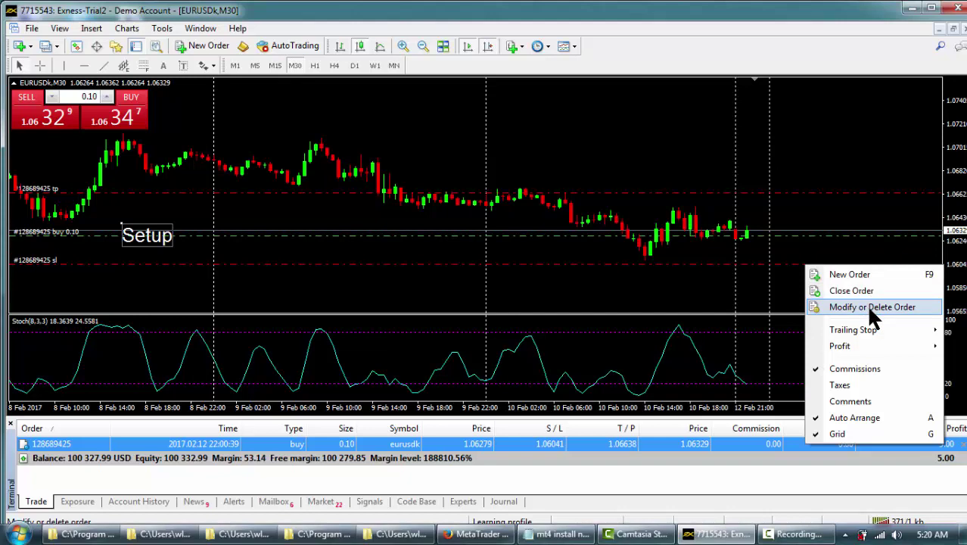
pyautogui.moveTo(863, 330)
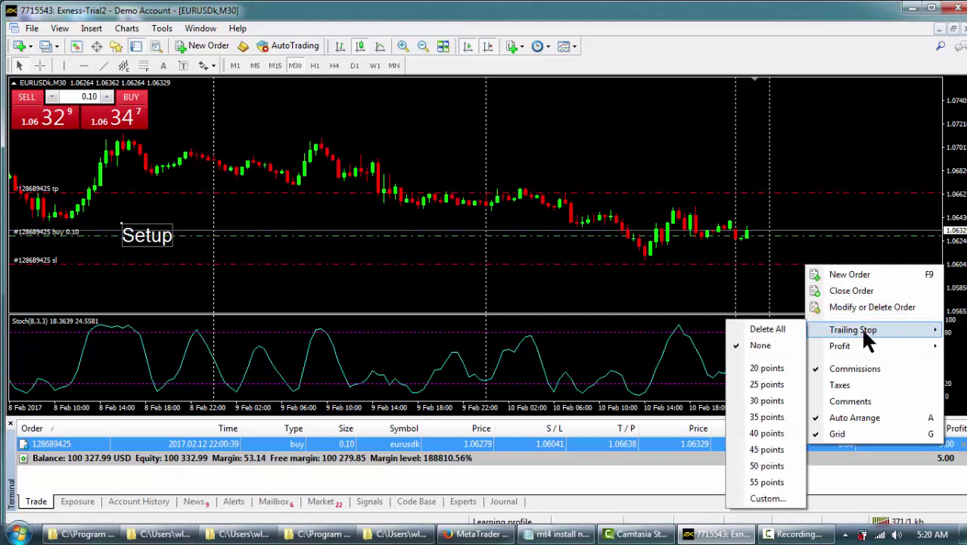
pyautogui.moveTo(858, 348)
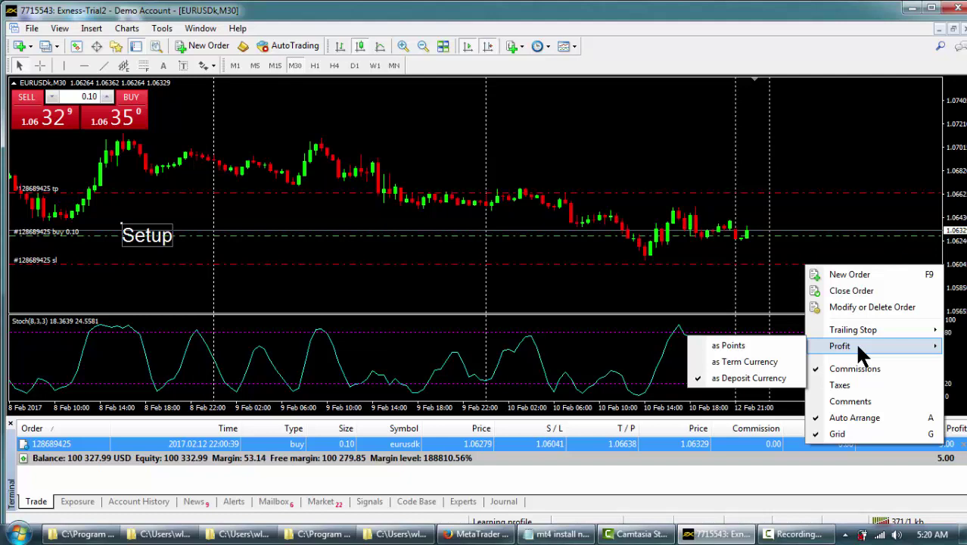
pyautogui.click(857, 289)
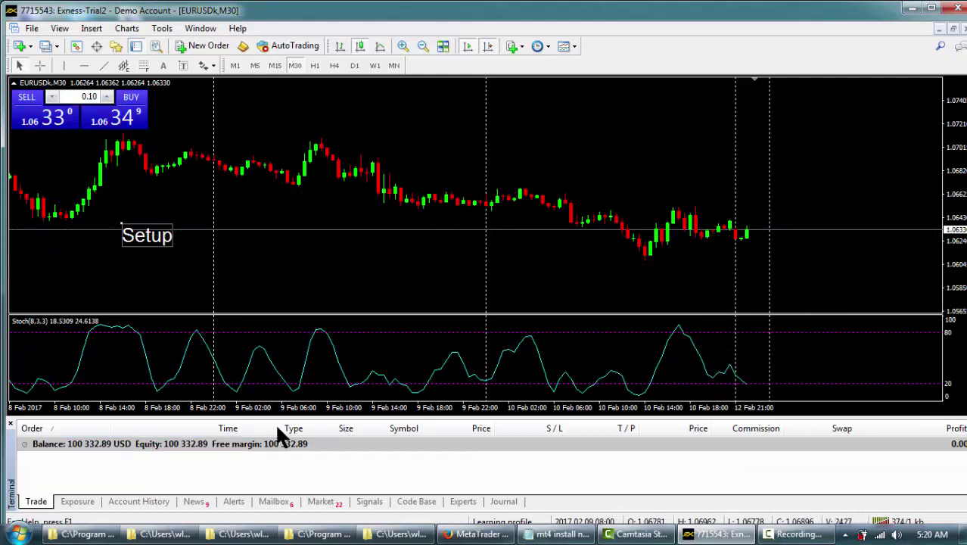
# Review the closed trade in the account history and look over the available history period and report options
pyautogui.click(153, 499)
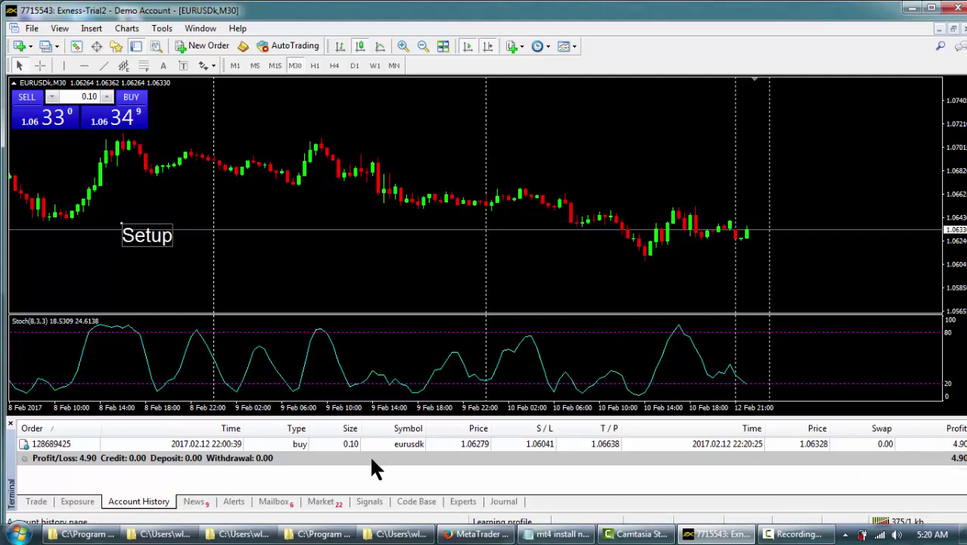
pyautogui.rightClick(436, 445)
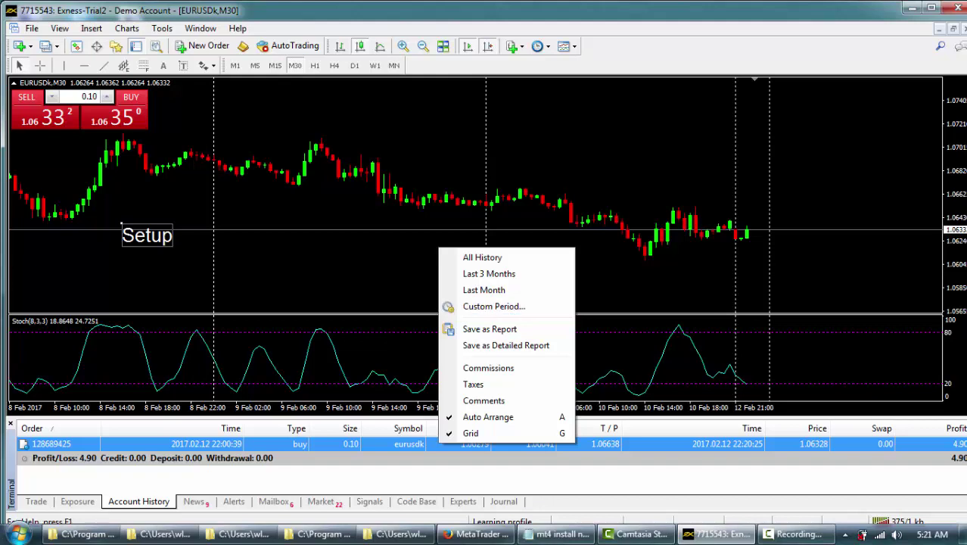
pyautogui.click(382, 287)
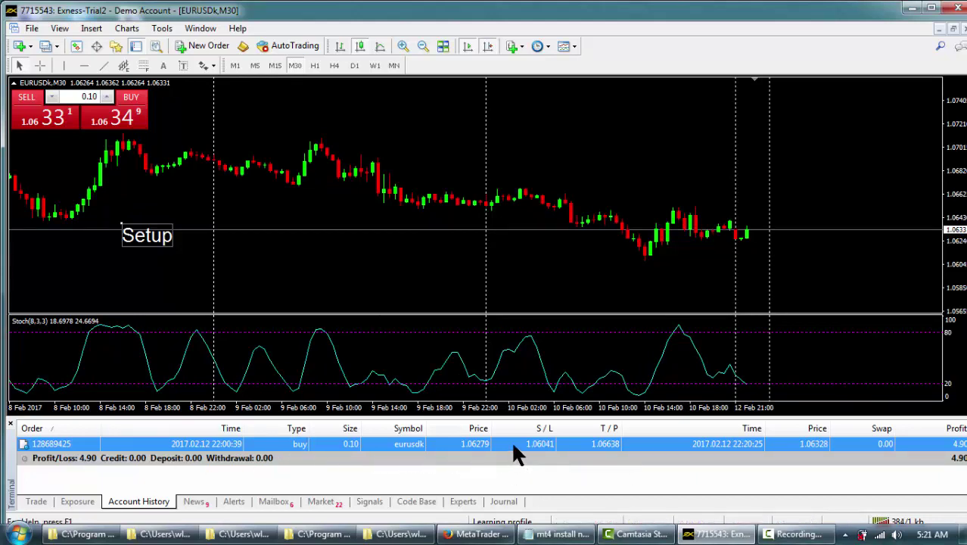
# Plot the closed trade from the account history on the EURUSDk chart and view its marks on an M5 chart with a stretched price scale
pyautogui.press('Home')
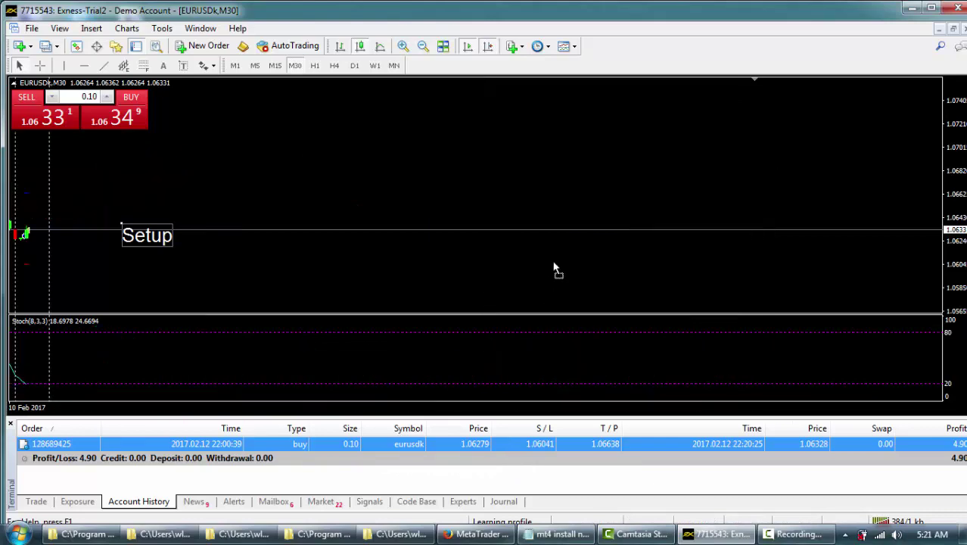
pyautogui.moveTo(361, 137); pyautogui.dragTo(220, 136)
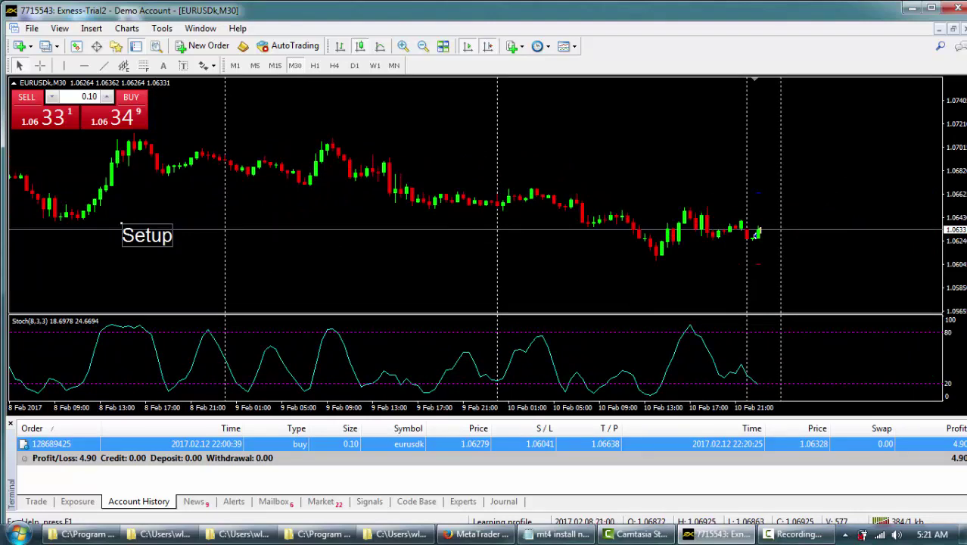
pyautogui.click(254, 66)
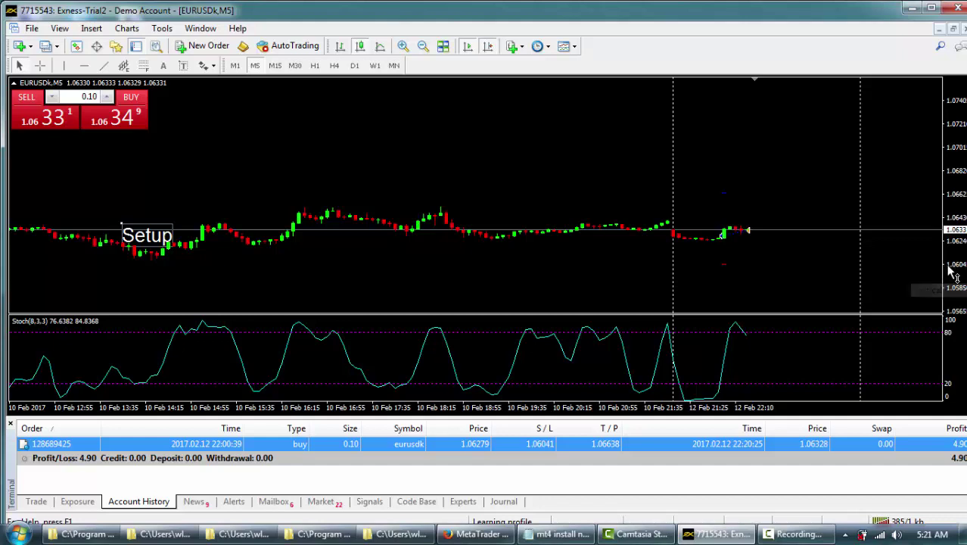
pyautogui.moveTo(955, 277); pyautogui.dragTo(956, 235)
pyautogui.moveTo(722, 209)
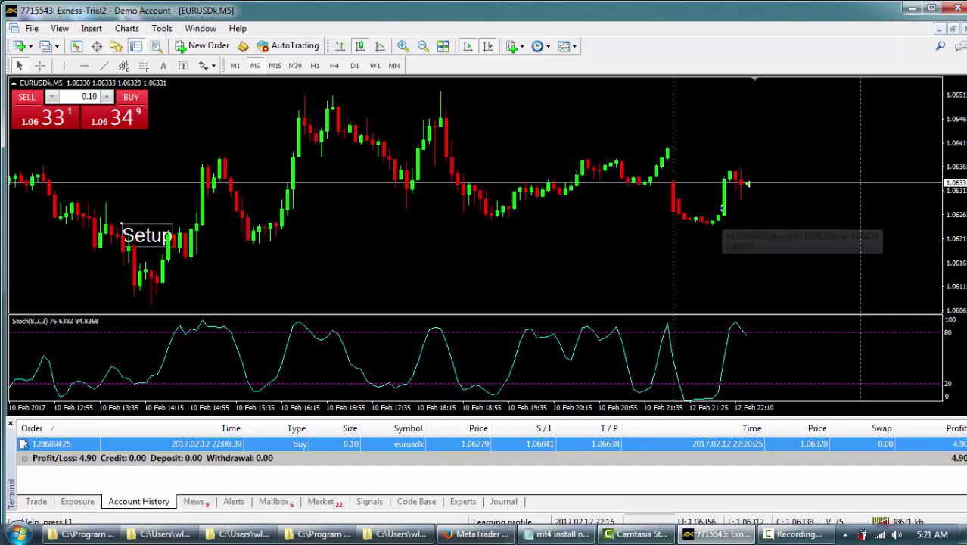
pyautogui.moveTo(755, 204)
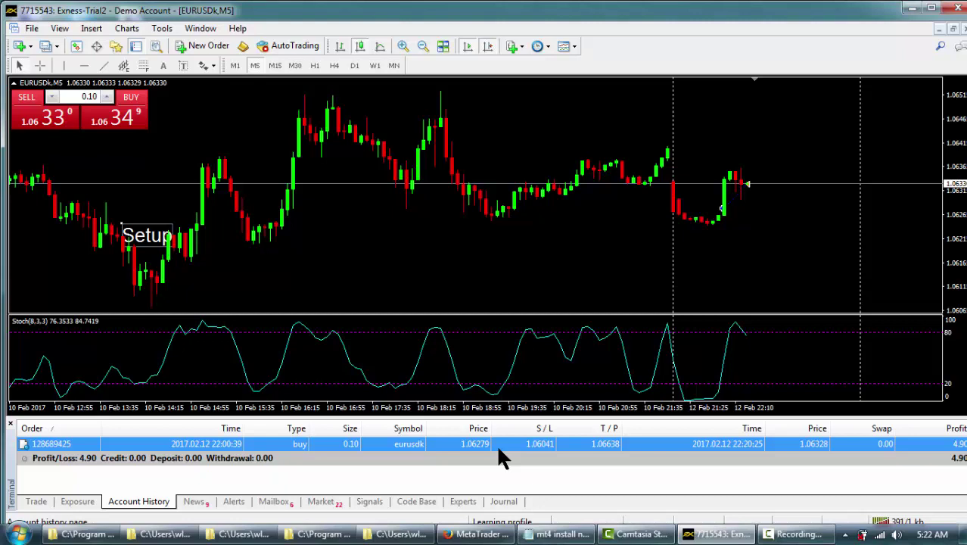
# Show the Market Watch, load EURJPYk into the chart, and restore the EURUSDk chart from the closed trade
pyautogui.click(76, 45)
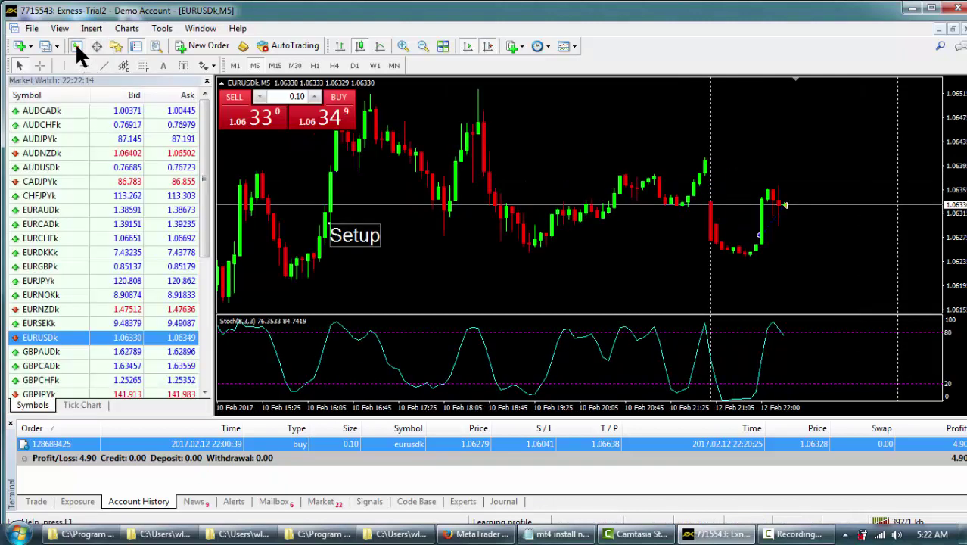
pyautogui.click(15, 283)
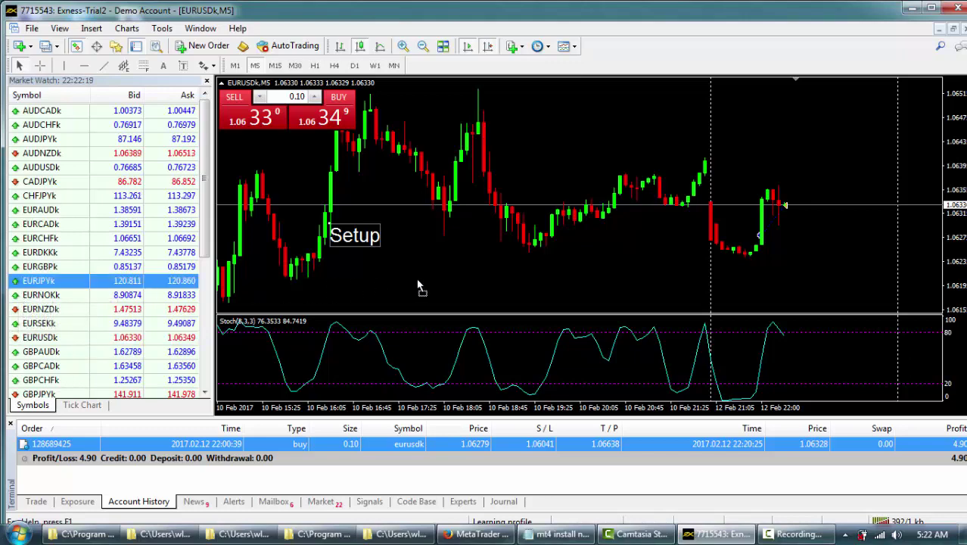
pyautogui.moveTo(417, 286); pyautogui.dragTo(453, 278)
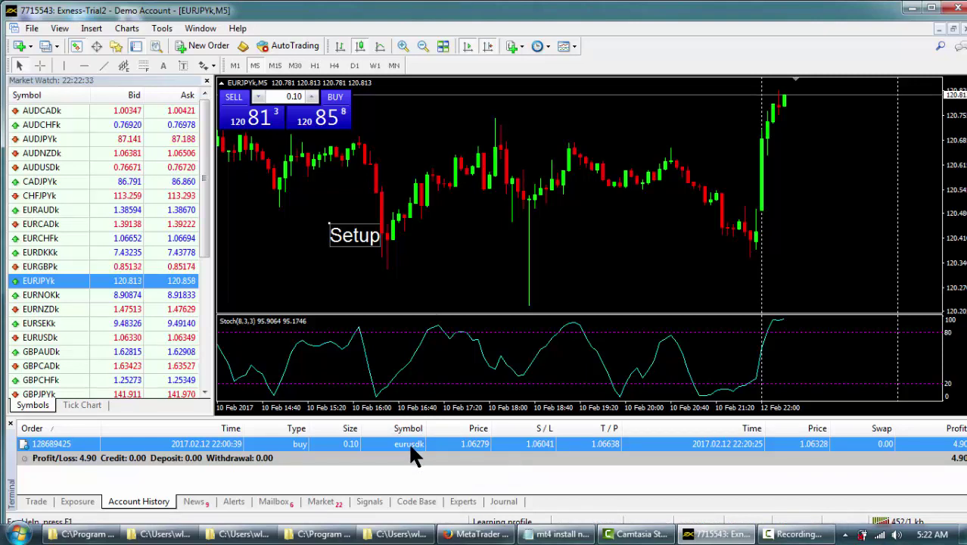
pyautogui.hotkey('ctrl', 'F6')
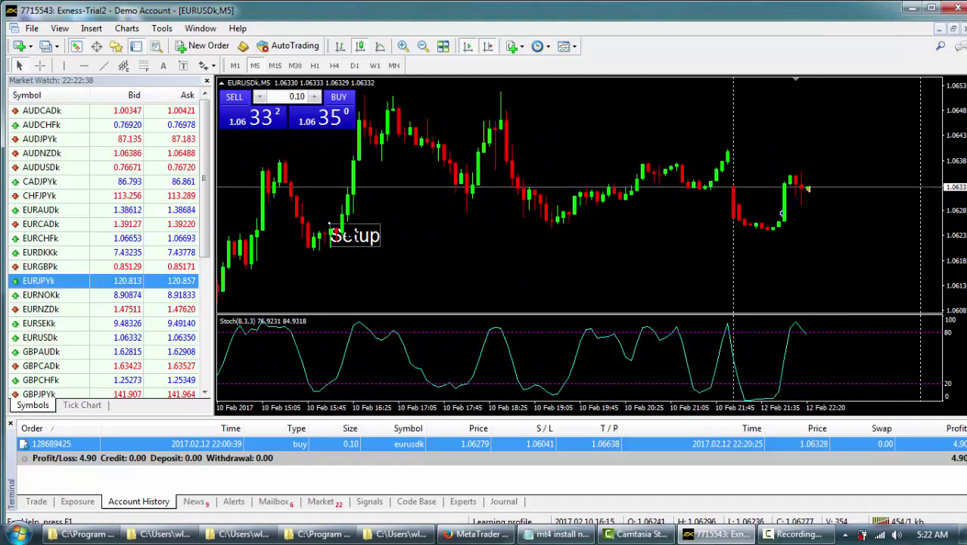
# Try the Setup label at several chart positions and place it below the candles, just before the 12 February day separator
pyautogui.moveTo(333, 234); pyautogui.dragTo(379, 258)
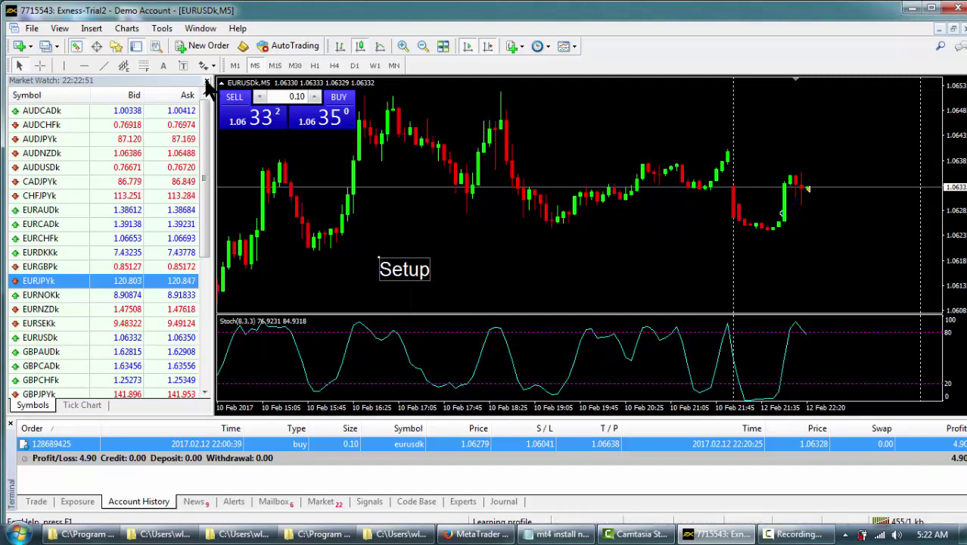
pyautogui.moveTo(379, 256); pyautogui.dragTo(538, 249)
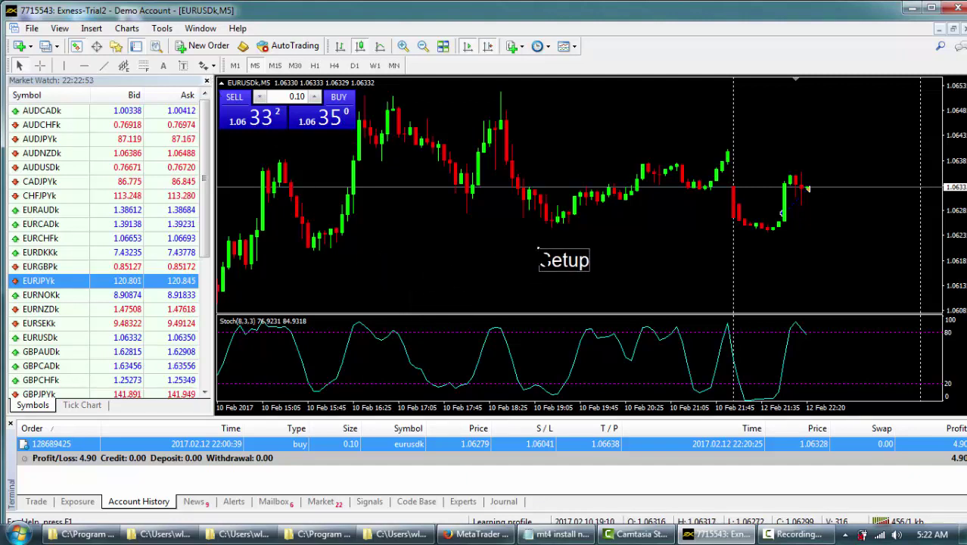
pyautogui.click(538, 248)
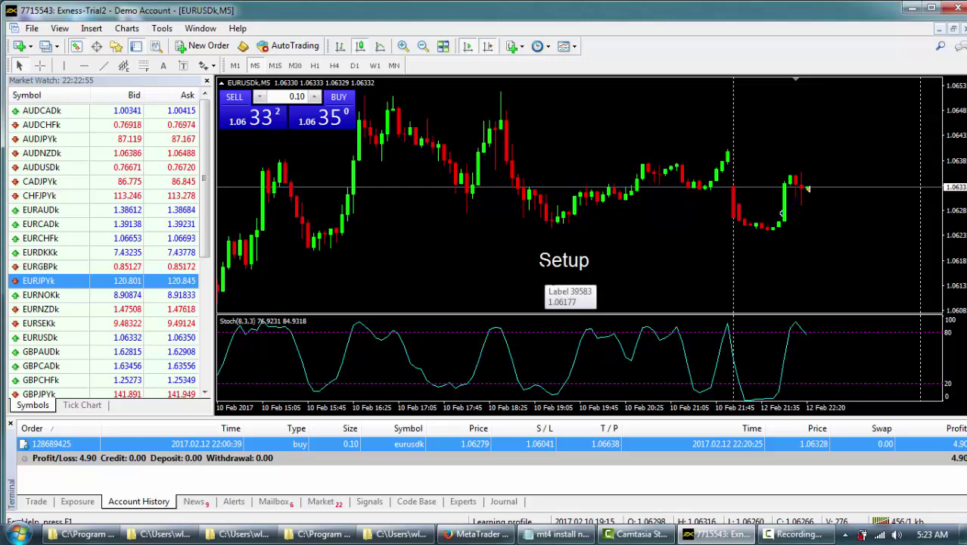
pyautogui.moveTo(539, 260); pyautogui.dragTo(516, 266)
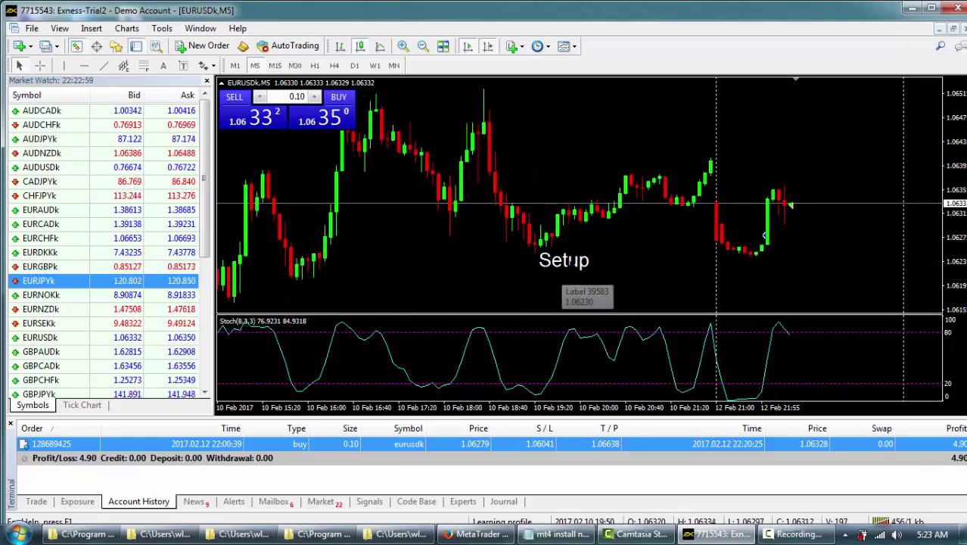
pyautogui.doubleClick(539, 247)
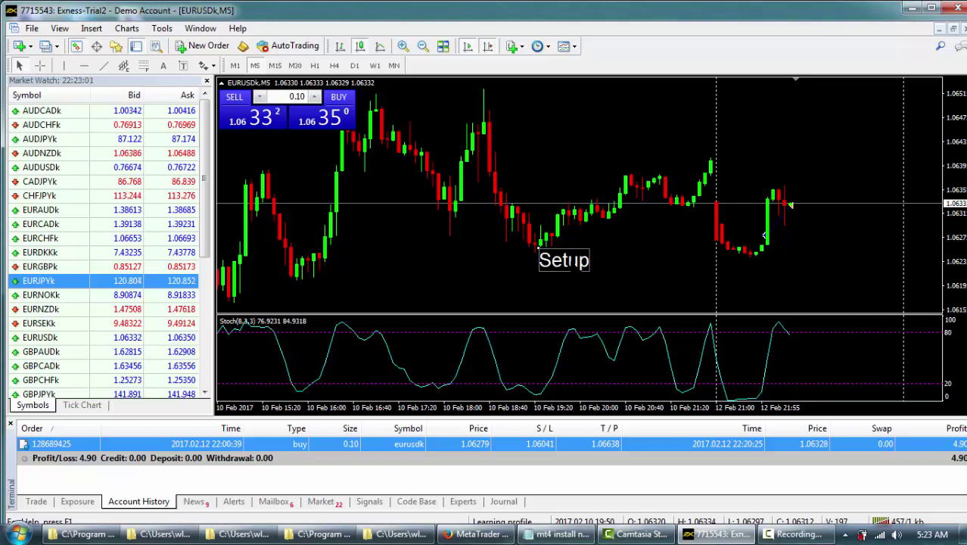
pyautogui.moveTo(538, 248); pyautogui.dragTo(535, 137)
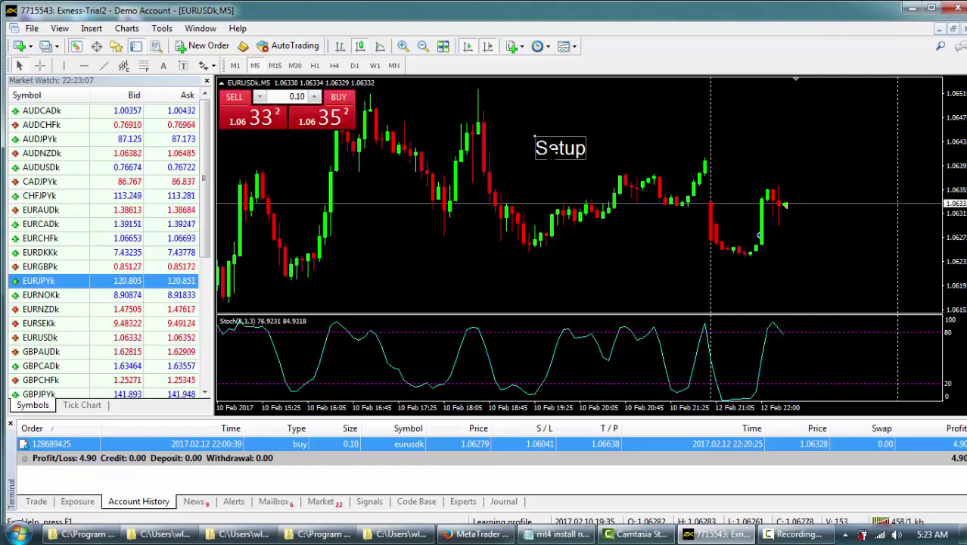
pyautogui.moveTo(535, 137); pyautogui.dragTo(521, 103)
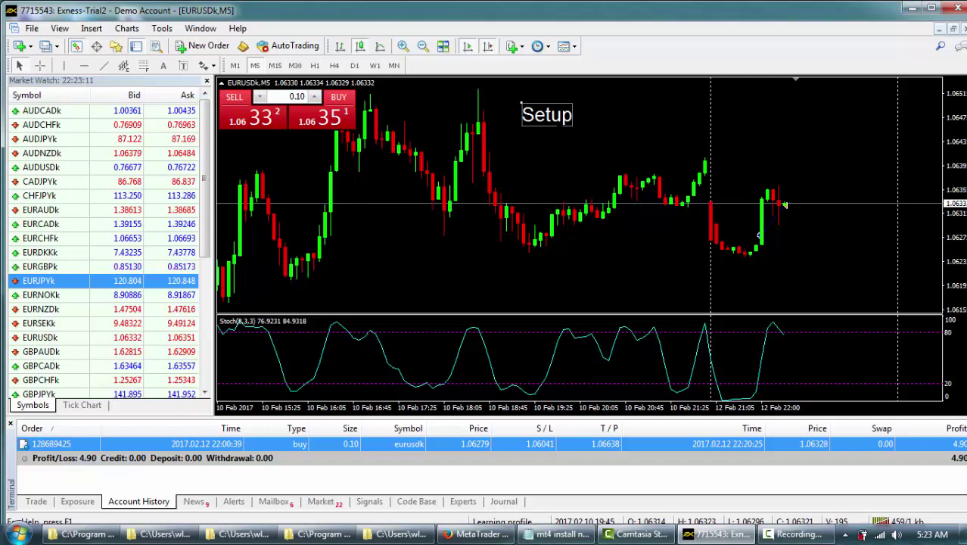
pyautogui.moveTo(521, 103); pyautogui.dragTo(641, 279)
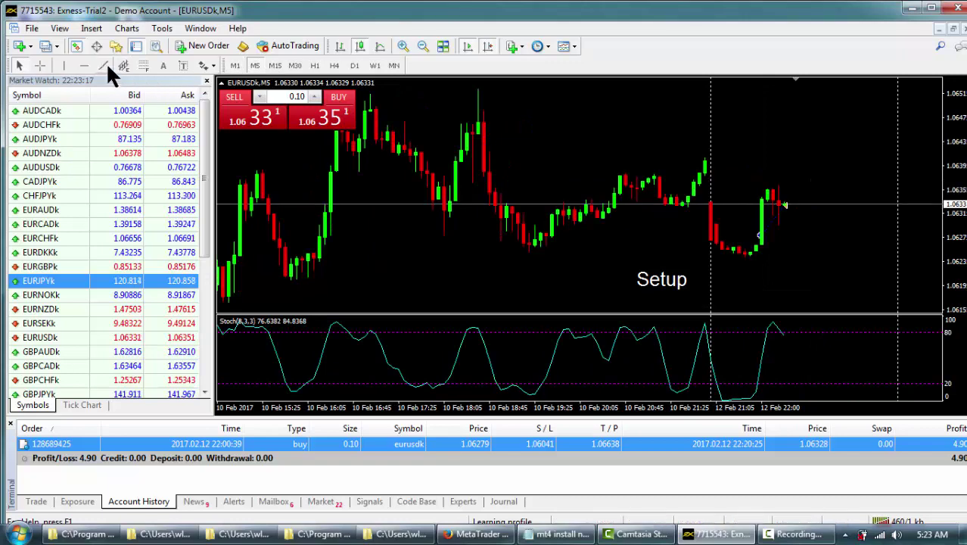
# Draw a horizontal line above the current EURUSDk price and move it below the price to about 1.0621
pyautogui.click(83, 66)
pyautogui.click(655, 129)
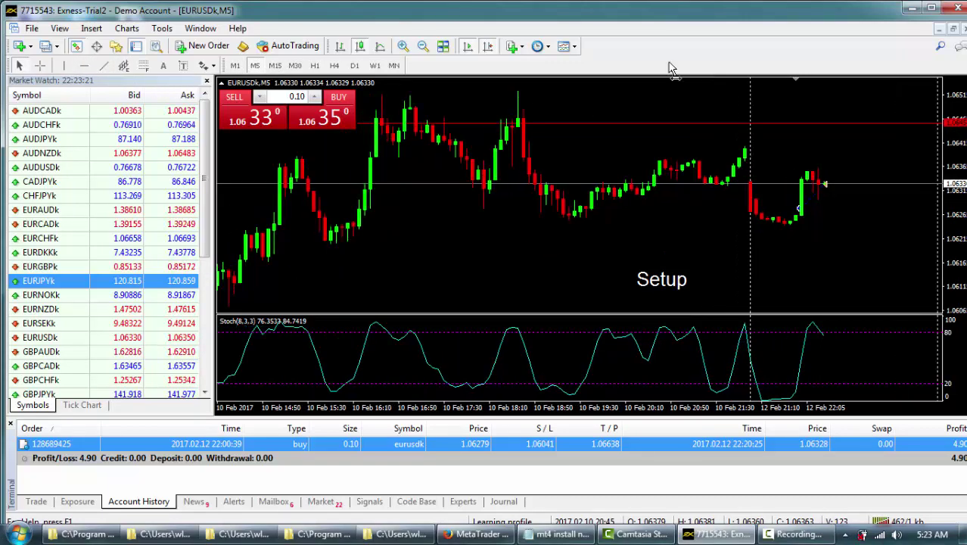
pyautogui.scroll(3, 656, 155)
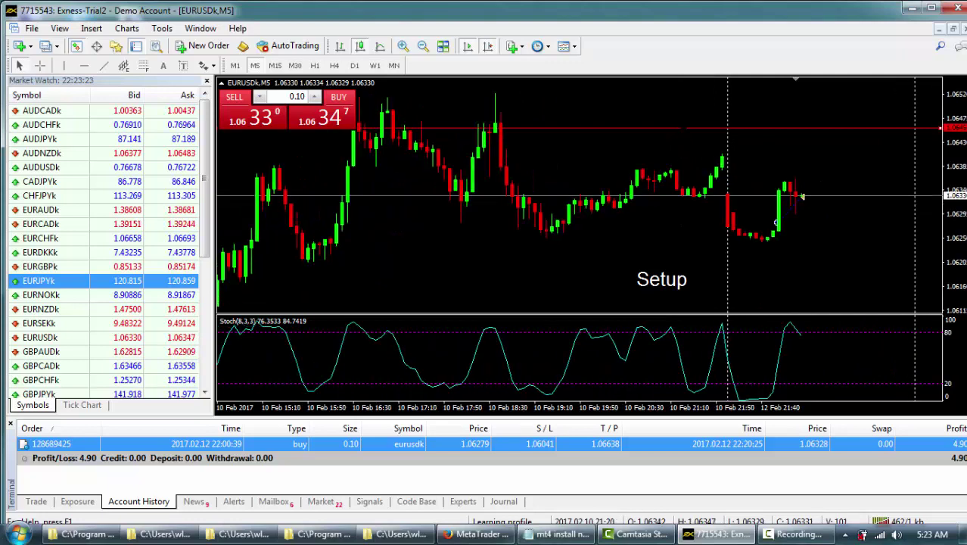
pyautogui.moveTo(655, 129); pyautogui.dragTo(655, 260)
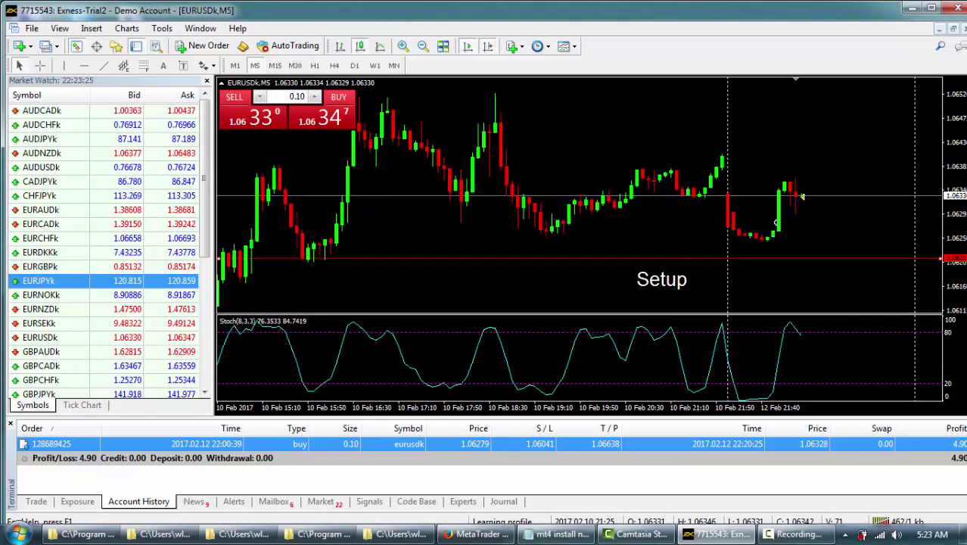
pyautogui.scroll(-3, 655, 260)
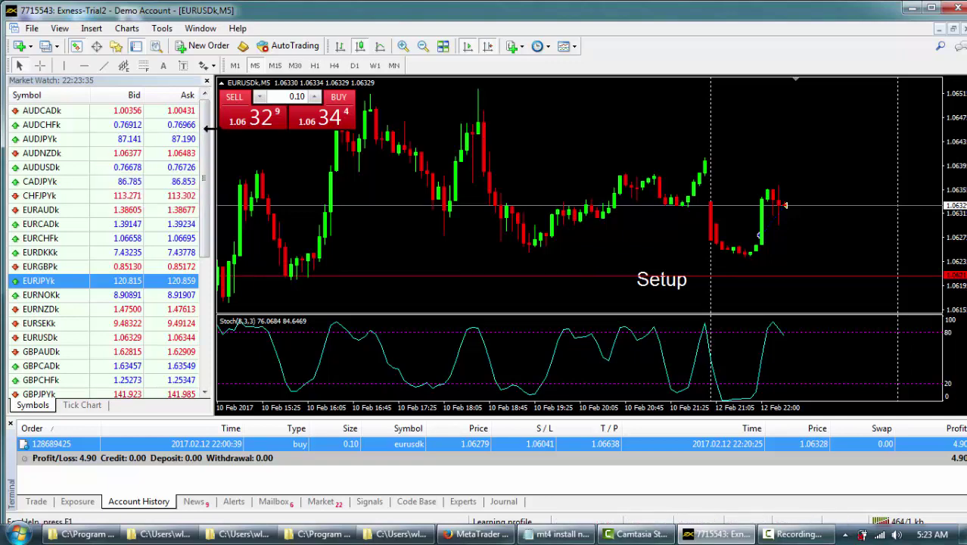
# Hide all symbols in the Market Watch and try to hide the EURUSDk symbol individually
pyautogui.moveTo(205, 137); pyautogui.dragTo(201, 114)
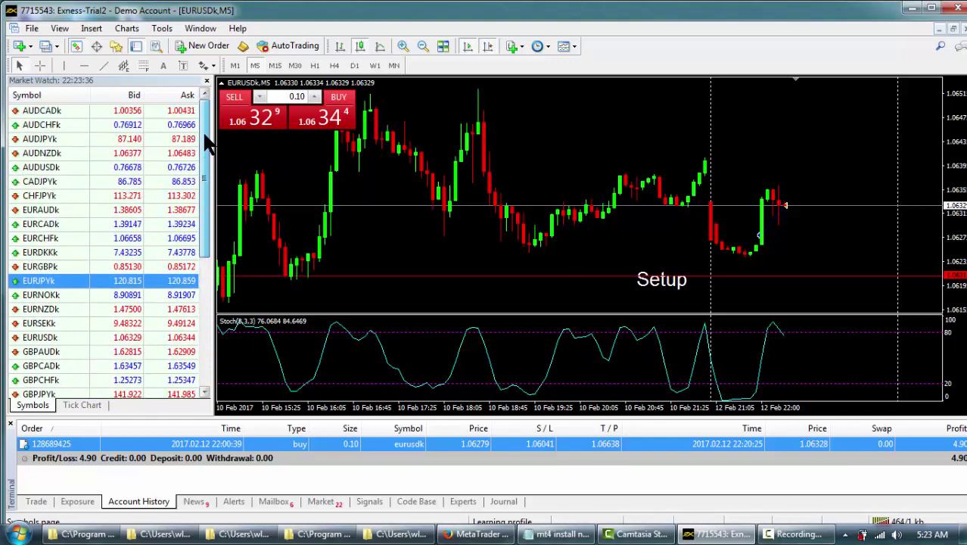
pyautogui.rightClick(66, 154)
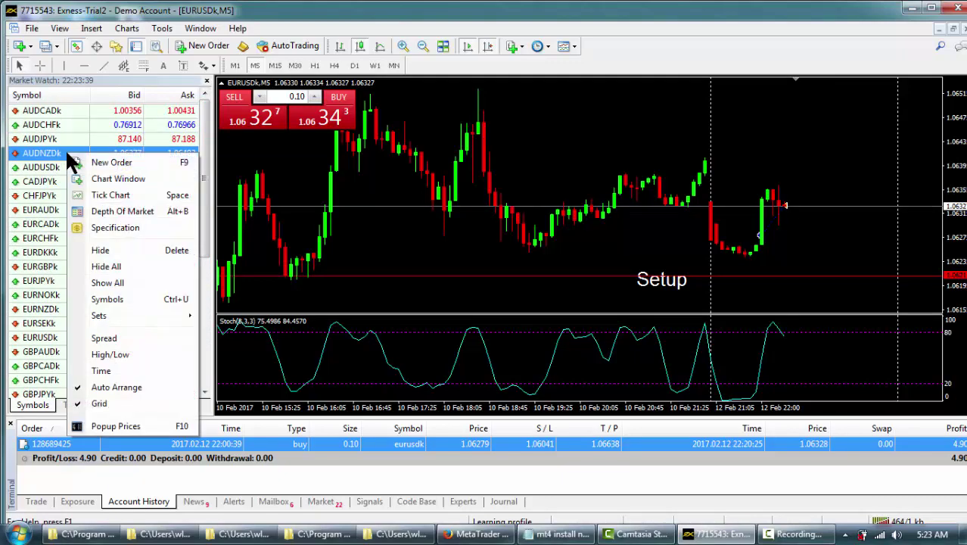
pyautogui.click(95, 268)
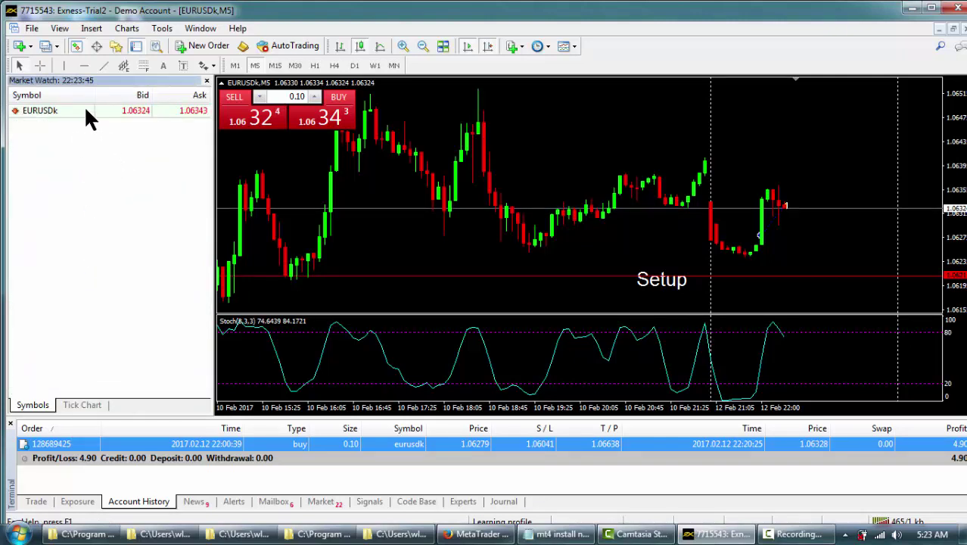
pyautogui.rightClick(86, 110)
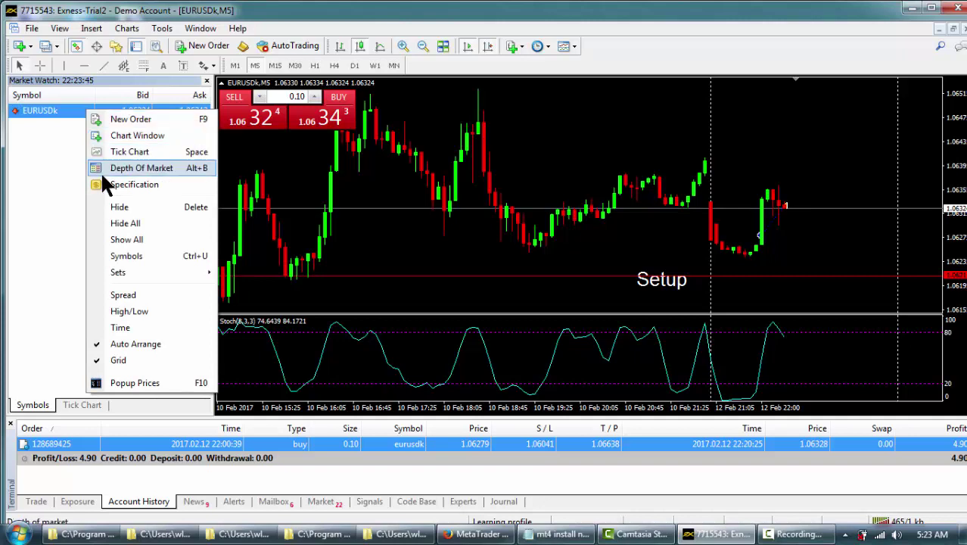
pyautogui.click(112, 208)
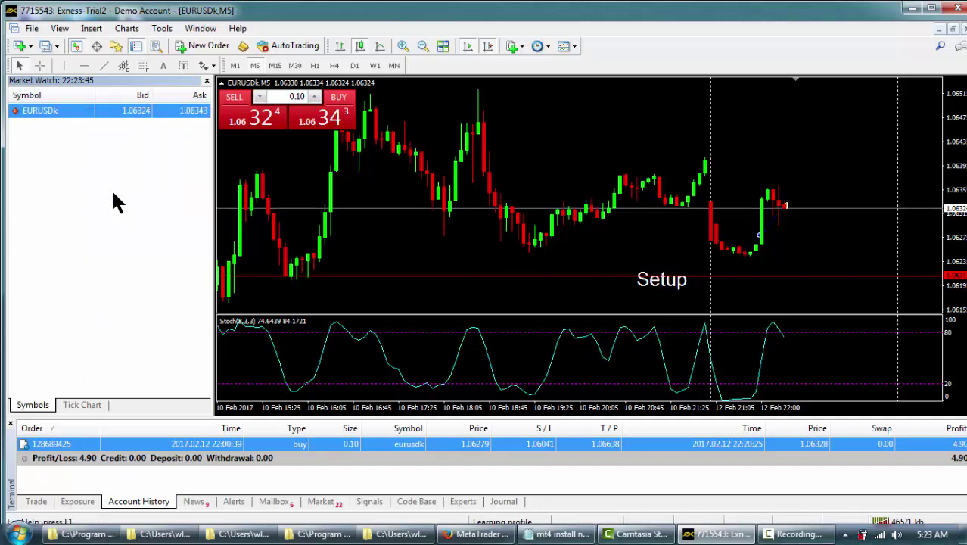
# Show all available symbols in the Market Watch and hide MAGUSDk from the list
pyautogui.rightClick(77, 104)
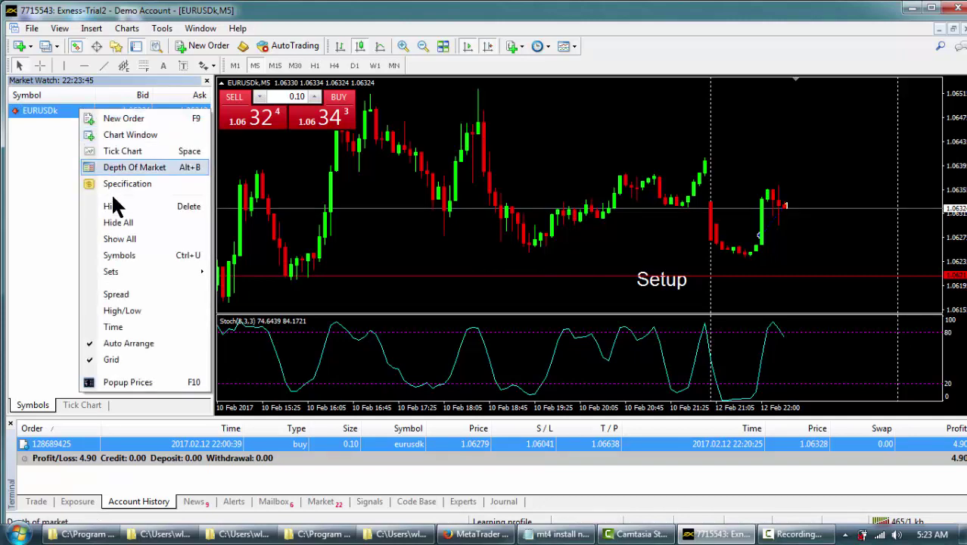
pyautogui.click(122, 238)
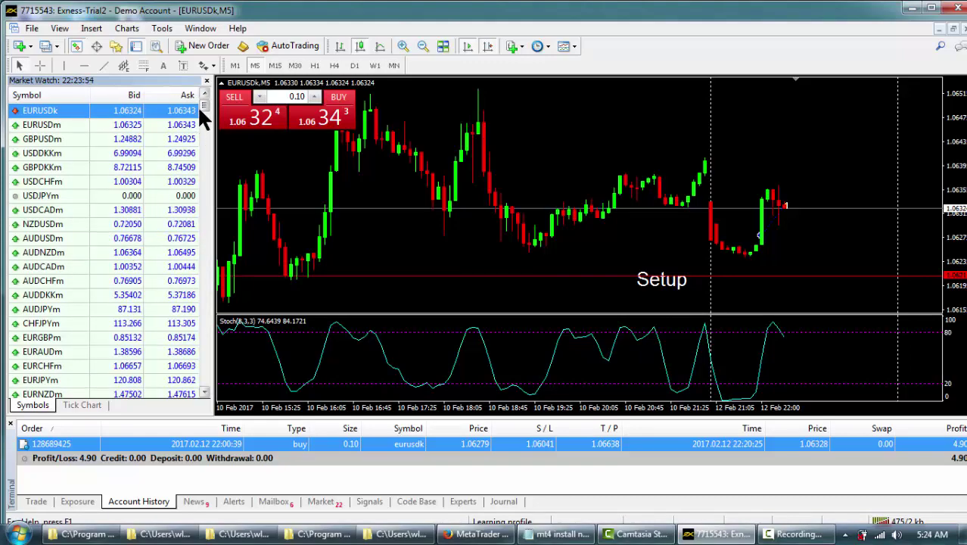
pyautogui.moveTo(201, 112); pyautogui.dragTo(199, 384)
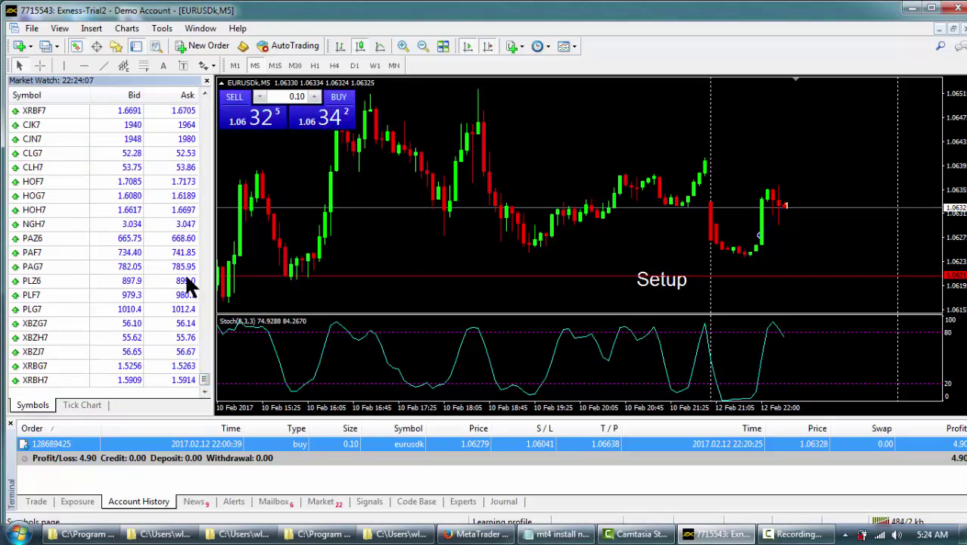
pyautogui.click(207, 384)
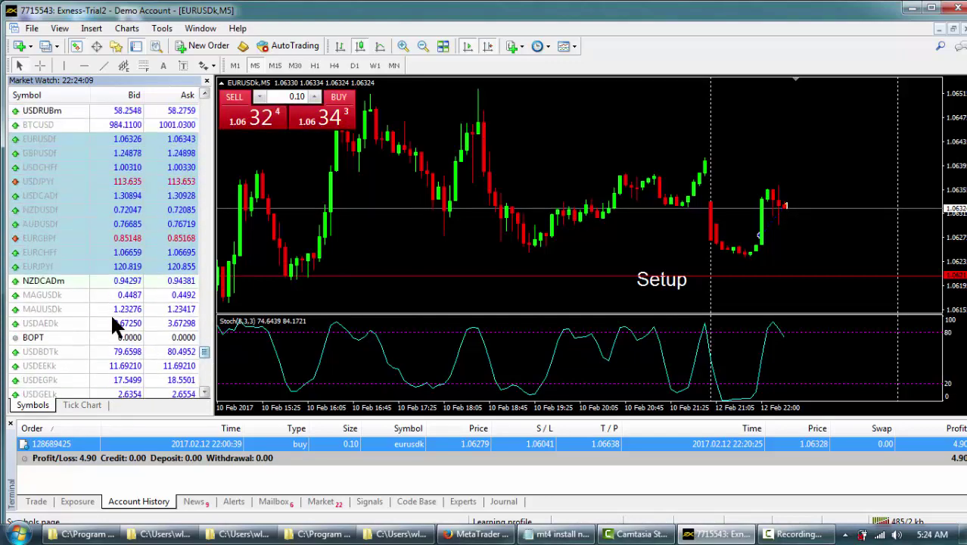
pyautogui.rightClick(87, 292)
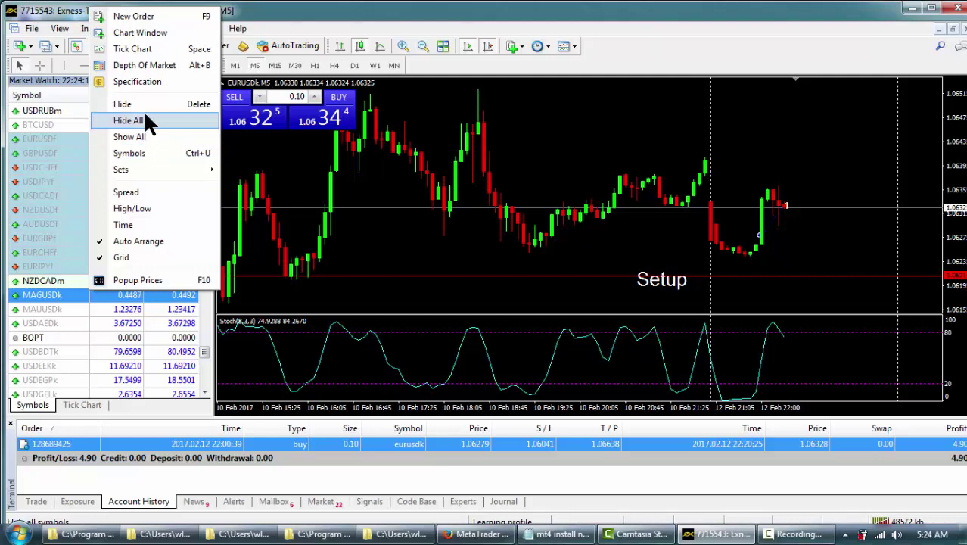
pyautogui.click(146, 104)
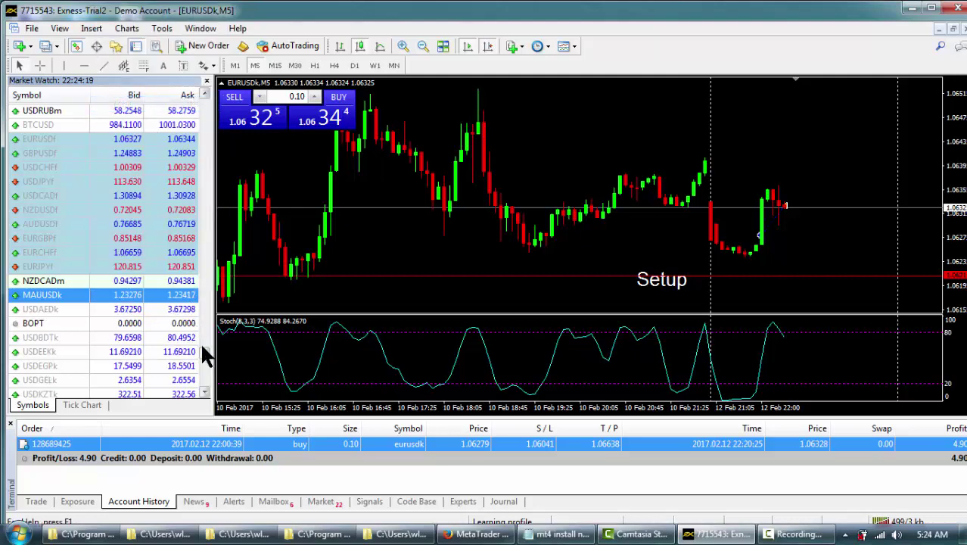
# Try to hide the EURUSDk symbol individually, and hide all symbols in the Market Watch
pyautogui.moveTo(202, 349); pyautogui.dragTo(201, 141)
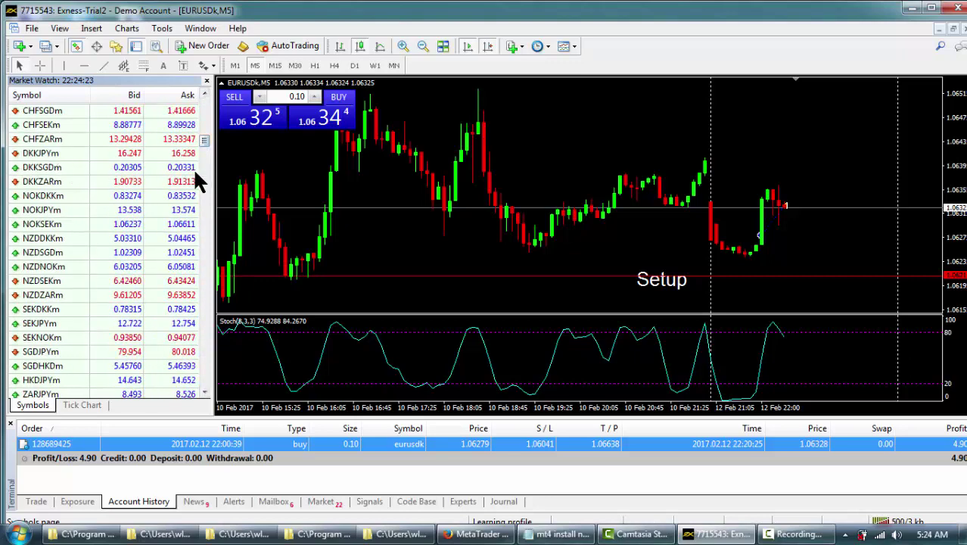
pyautogui.moveTo(204, 141); pyautogui.dragTo(203, 107)
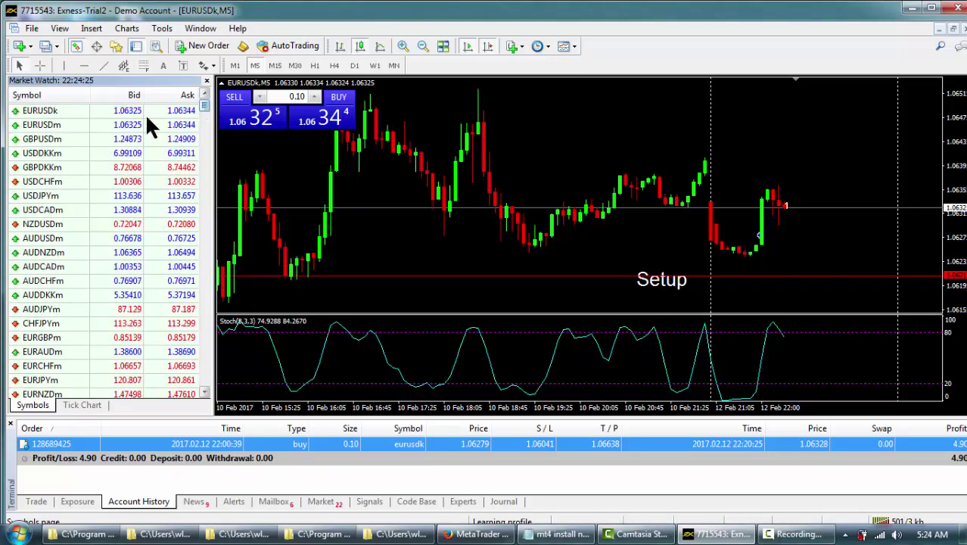
pyautogui.click(71, 111)
pyautogui.rightClick(72, 111)
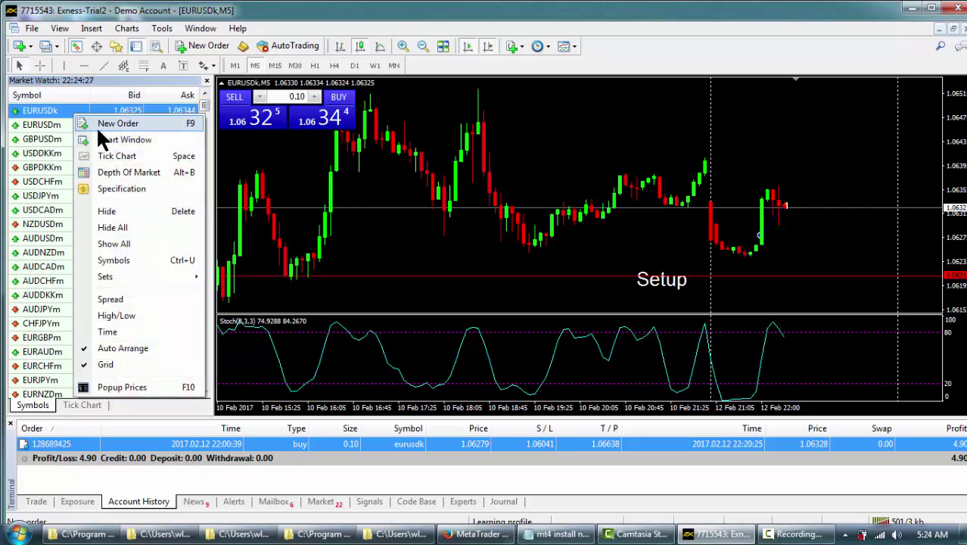
pyautogui.click(117, 211)
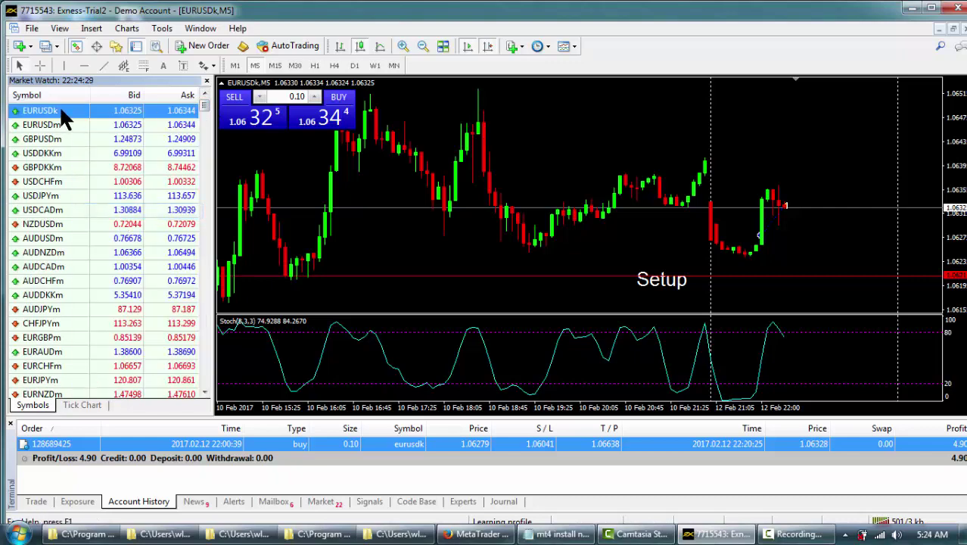
pyautogui.rightClick(59, 109)
pyautogui.click(121, 220)
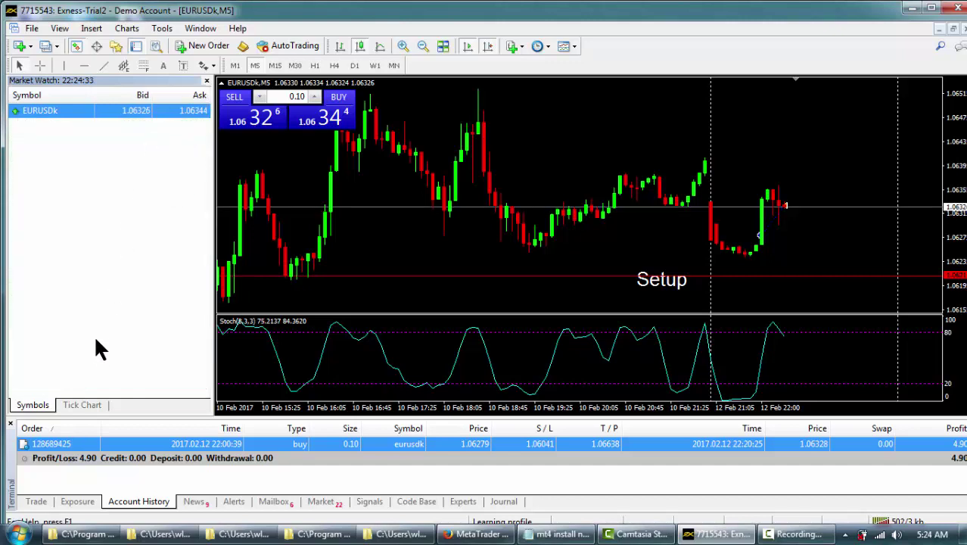
# Show all available symbols in the Market Watch and display the Spread column
pyautogui.rightClick(69, 181)
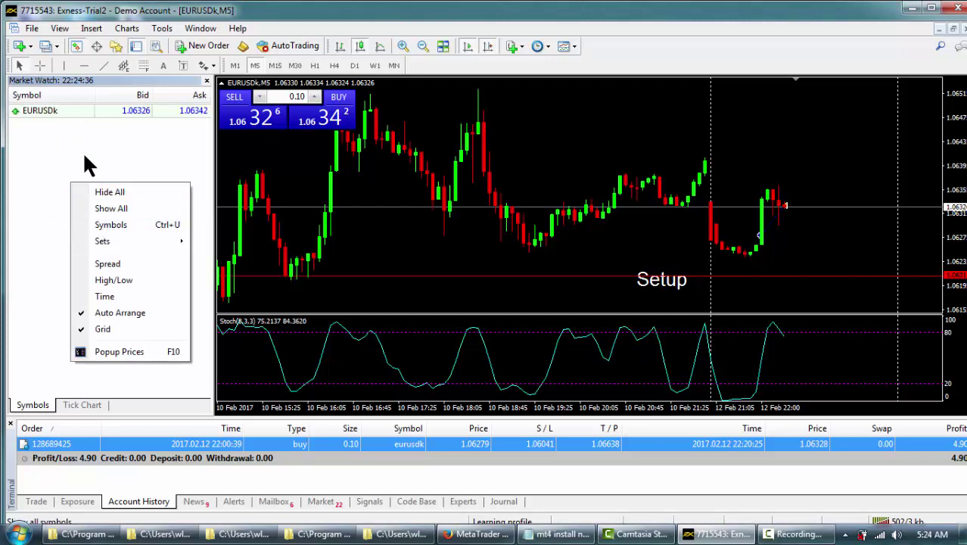
pyautogui.click(90, 207)
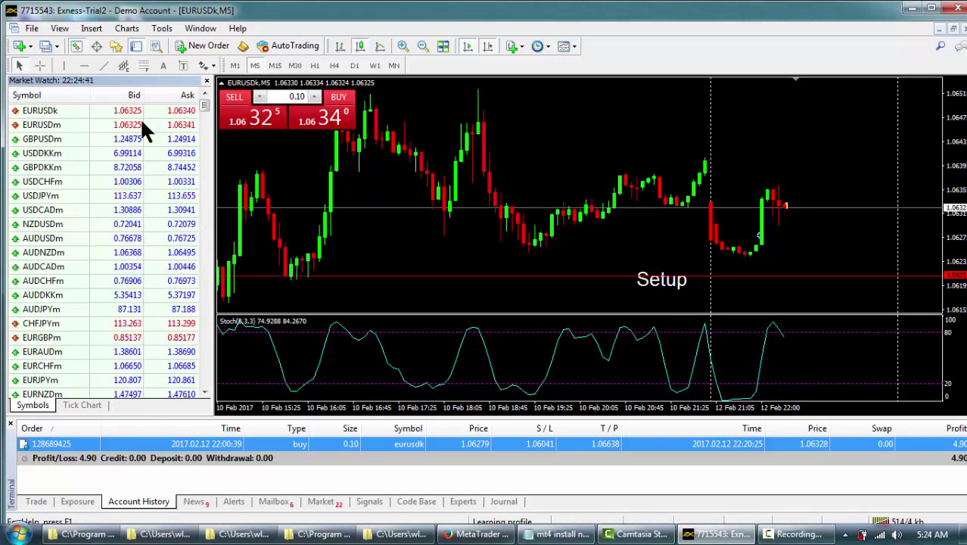
pyautogui.rightClick(167, 95)
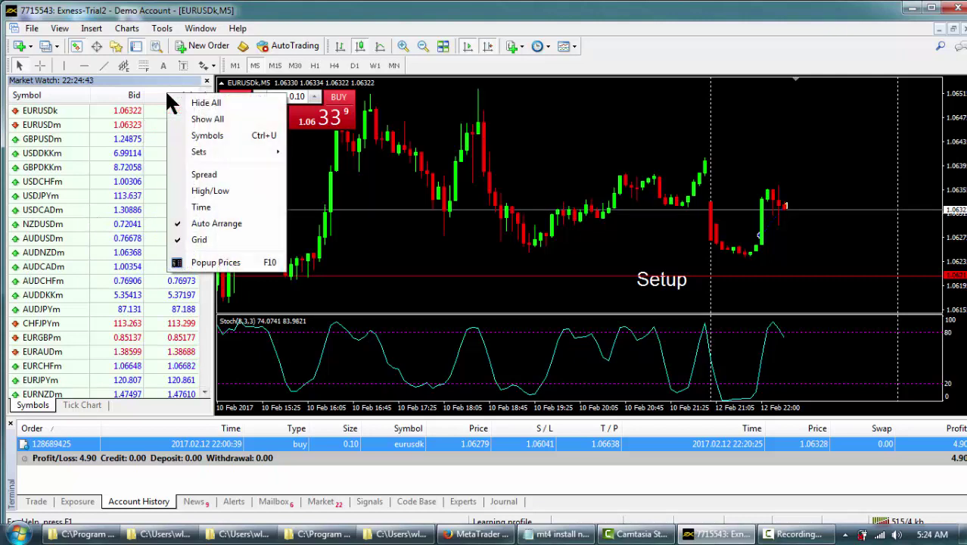
pyautogui.click(201, 174)
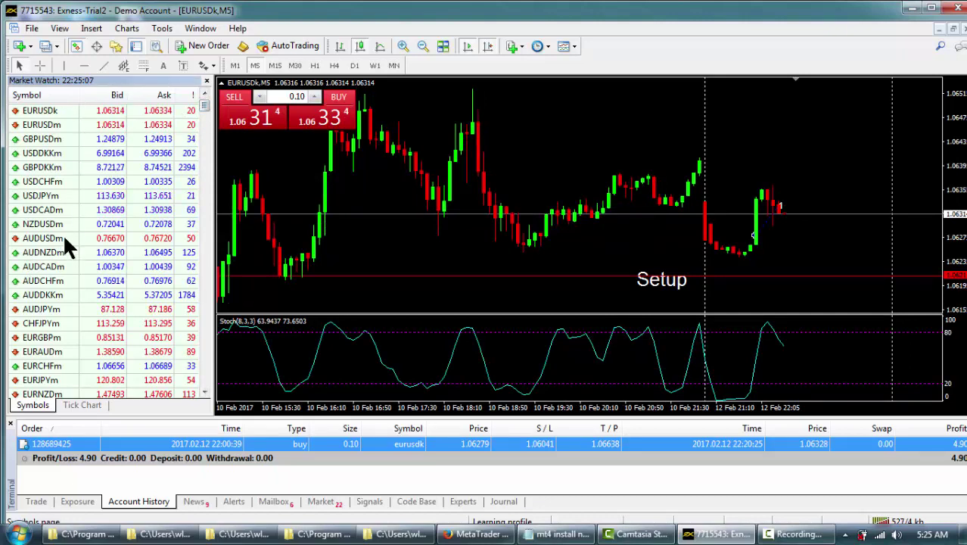
# Open a chart window for USDCHFm from the Market Watch and apply the Learning template to it
pyautogui.rightClick(61, 181)
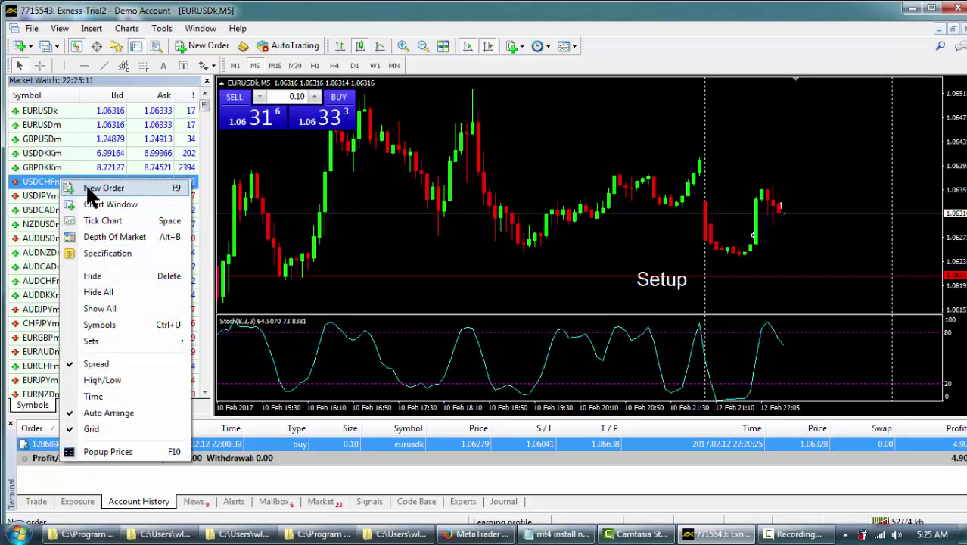
pyautogui.click(110, 203)
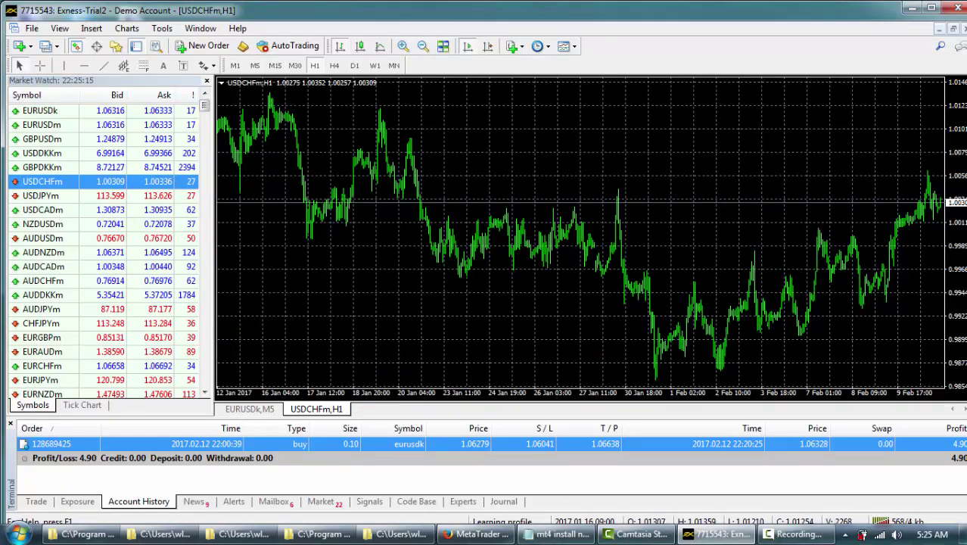
pyautogui.click(572, 46)
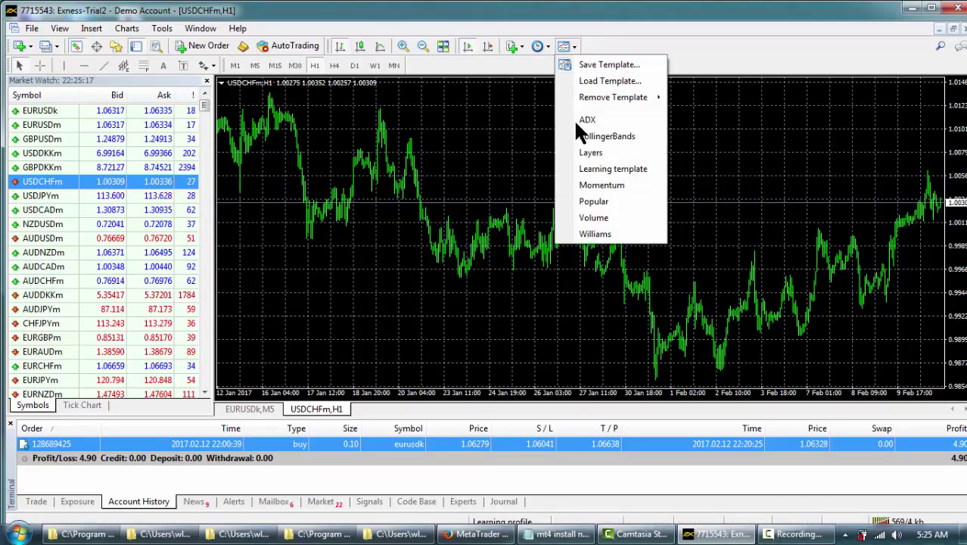
pyautogui.click(596, 170)
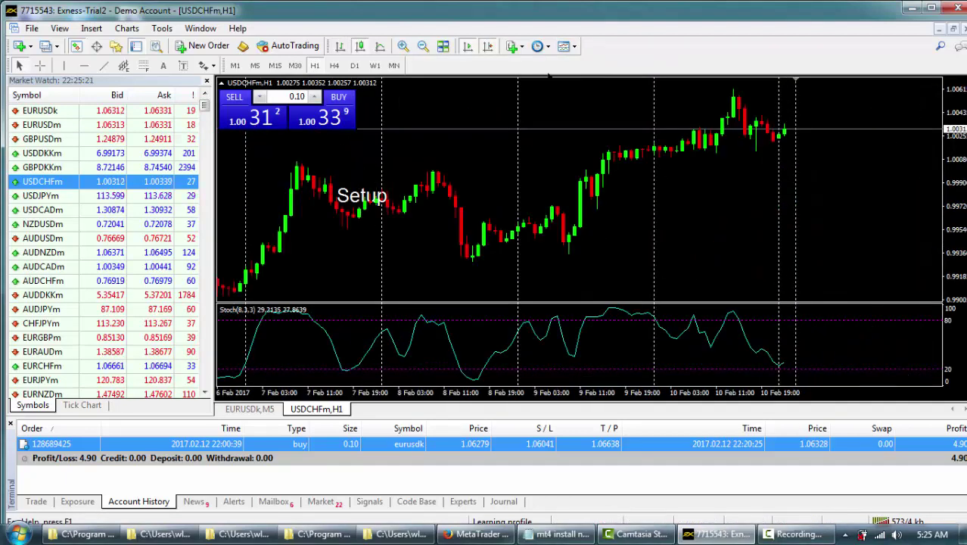
# Close the Market Watch and turn off the period separators in the USDCHFm chart's properties
pyautogui.click(205, 81)
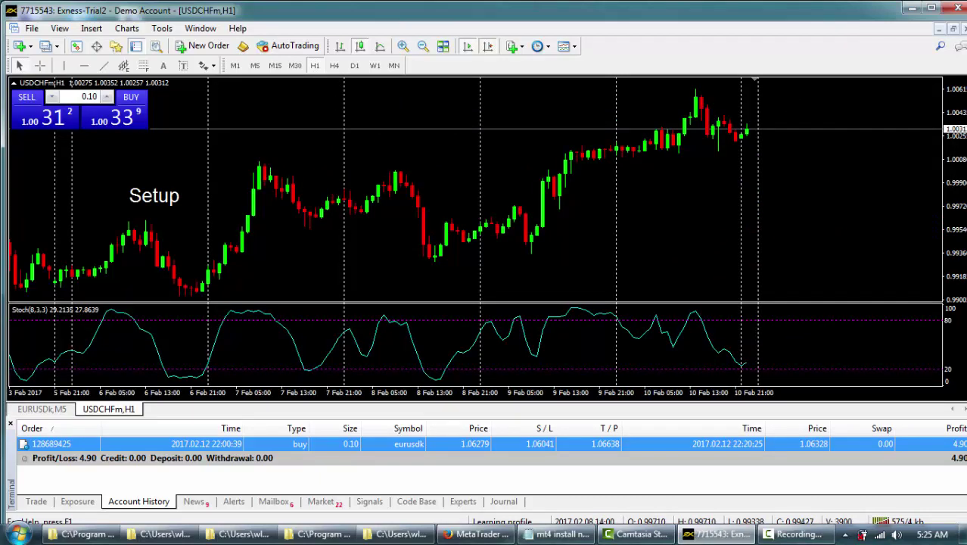
pyautogui.rightClick(425, 156)
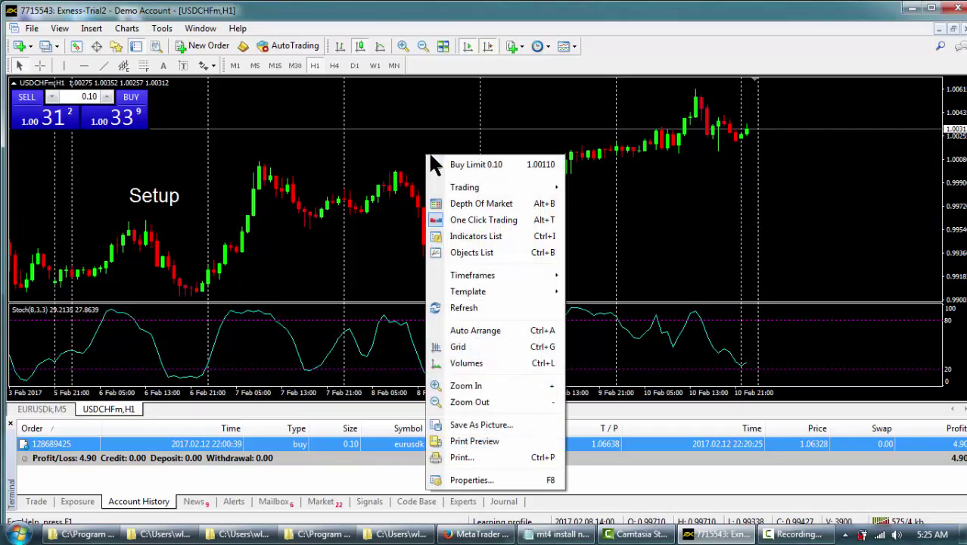
pyautogui.click(501, 480)
pyautogui.click(342, 163)
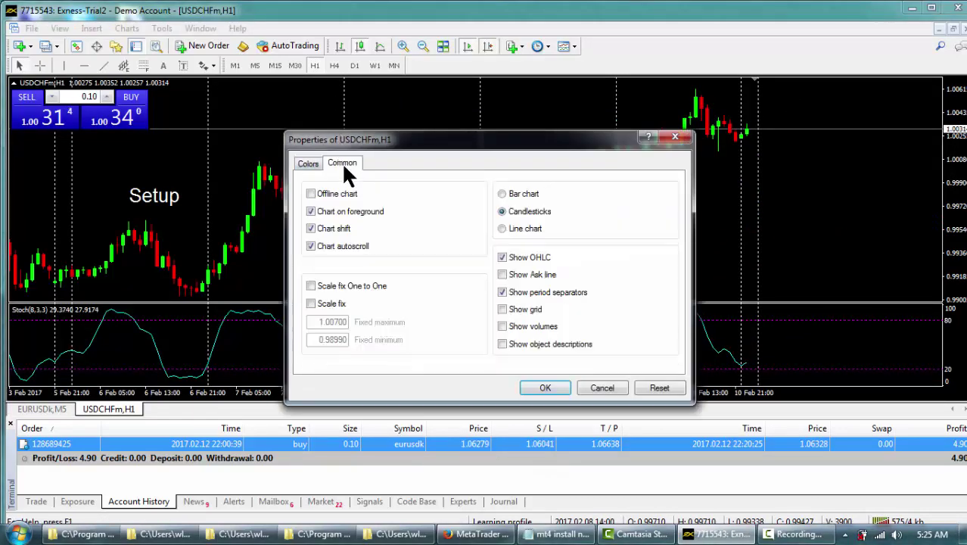
pyautogui.click(502, 292)
pyautogui.click(546, 386)
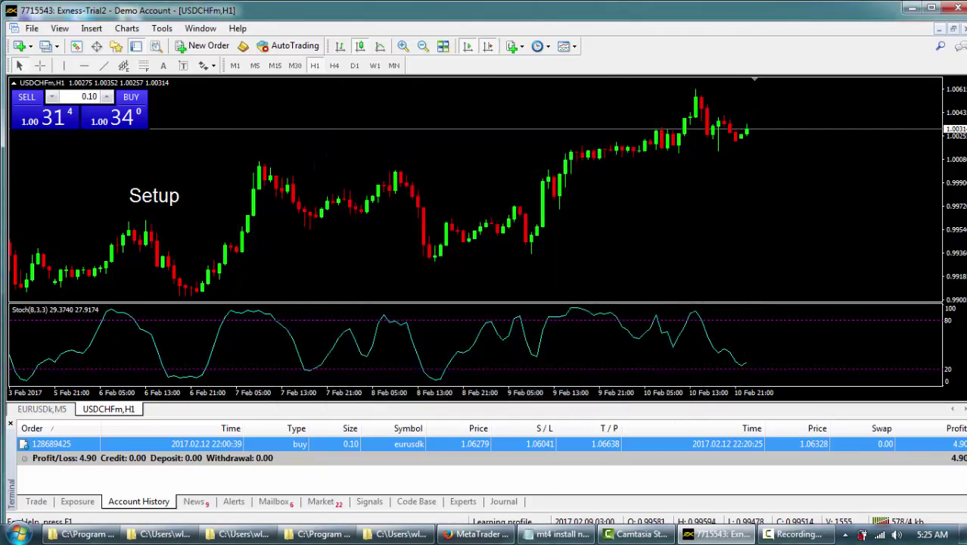
# Save the USDCHFm chart settings as a template, replacing the existing learning template.tpl
pyautogui.click(575, 46)
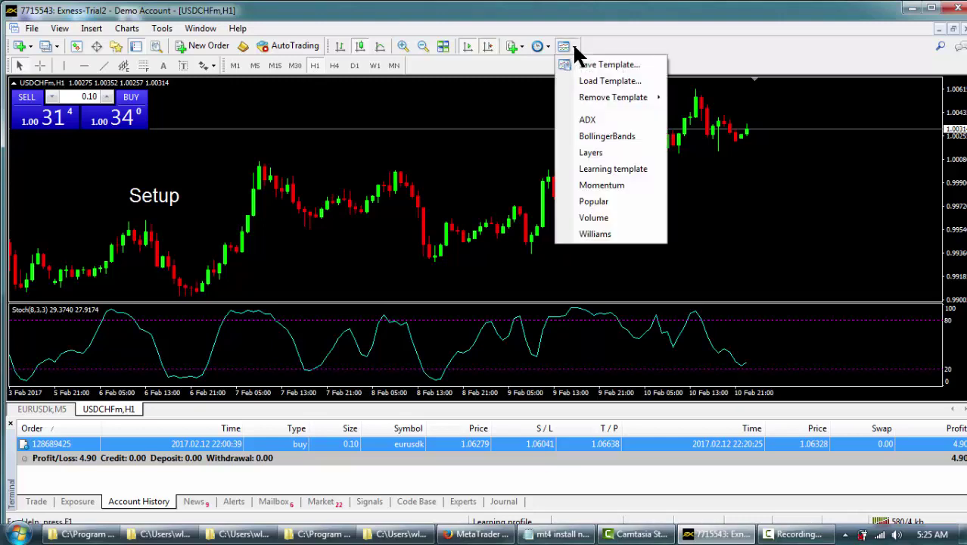
pyautogui.click(590, 65)
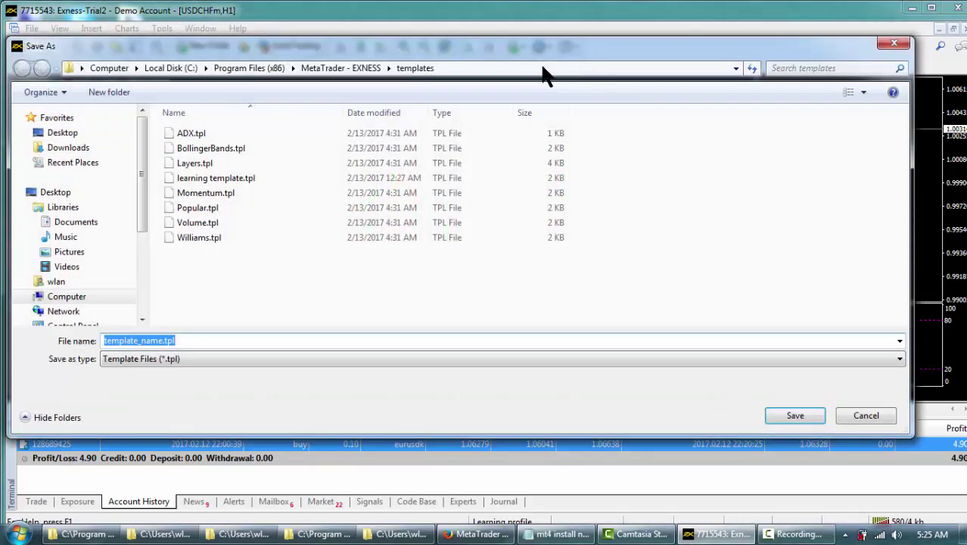
pyautogui.doubleClick(218, 178)
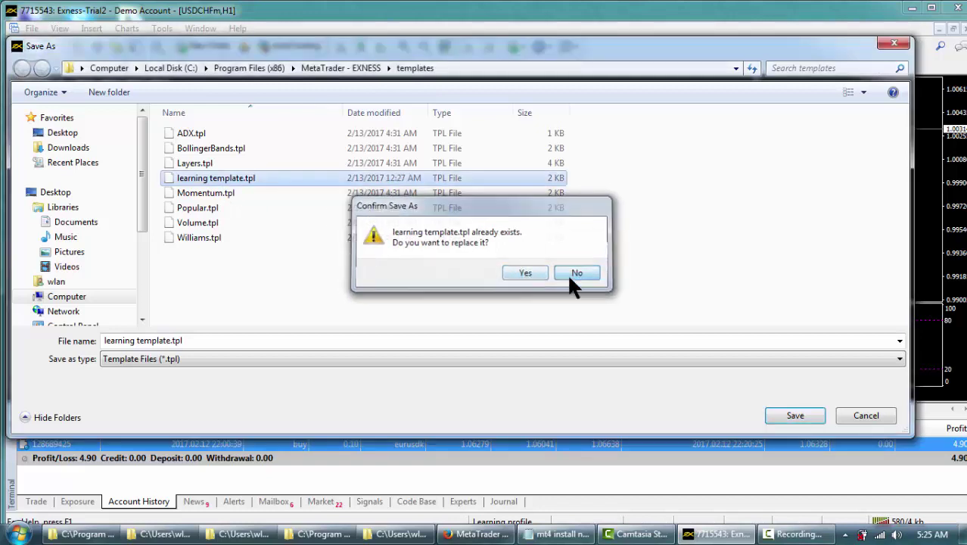
pyautogui.click(574, 278)
pyautogui.click(792, 415)
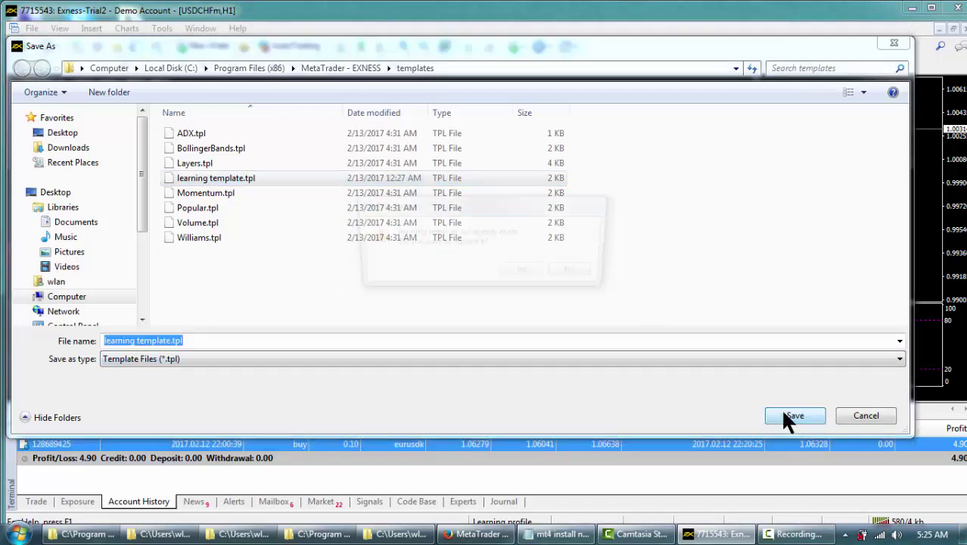
pyautogui.click(525, 273)
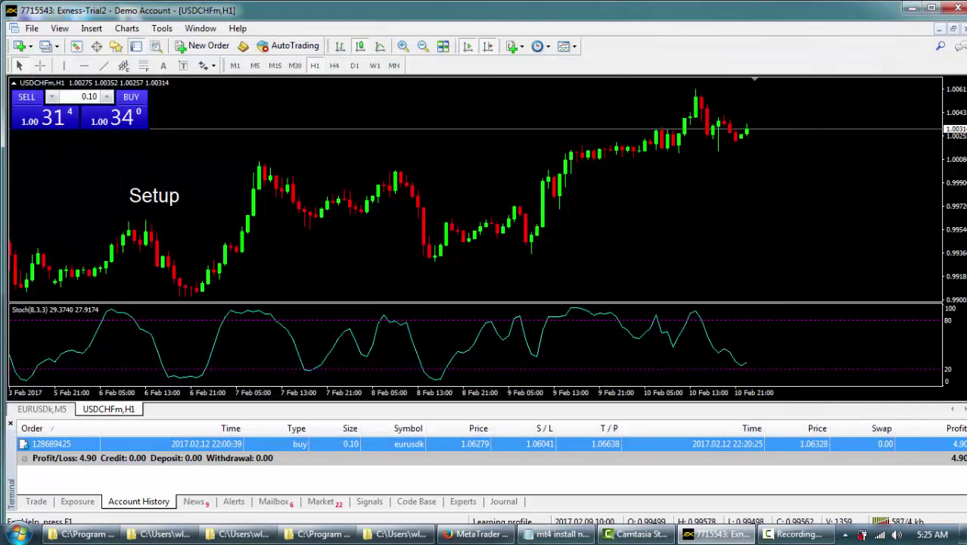
# Switch to the EURUSDk M5 chart and apply the updated Learning template to it
pyautogui.click(32, 29)
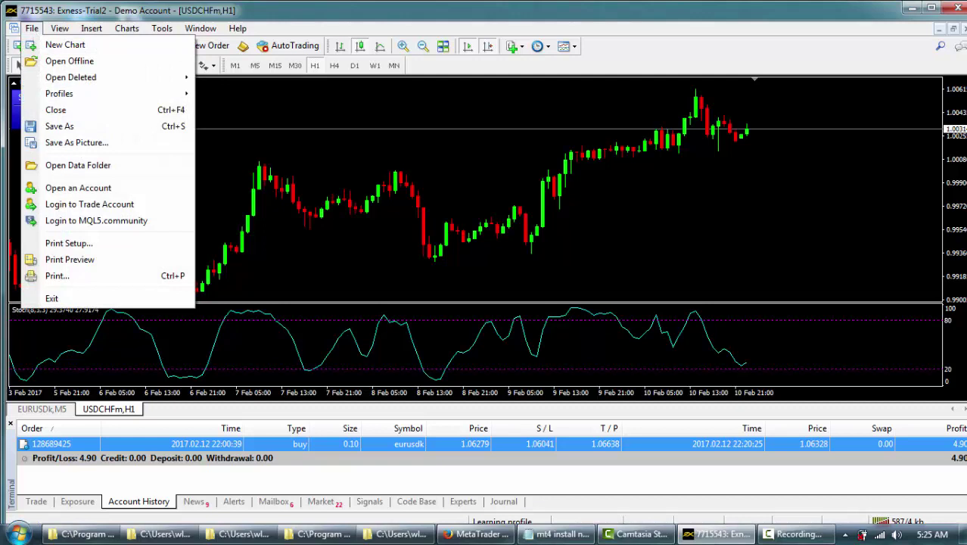
pyautogui.click(42, 408)
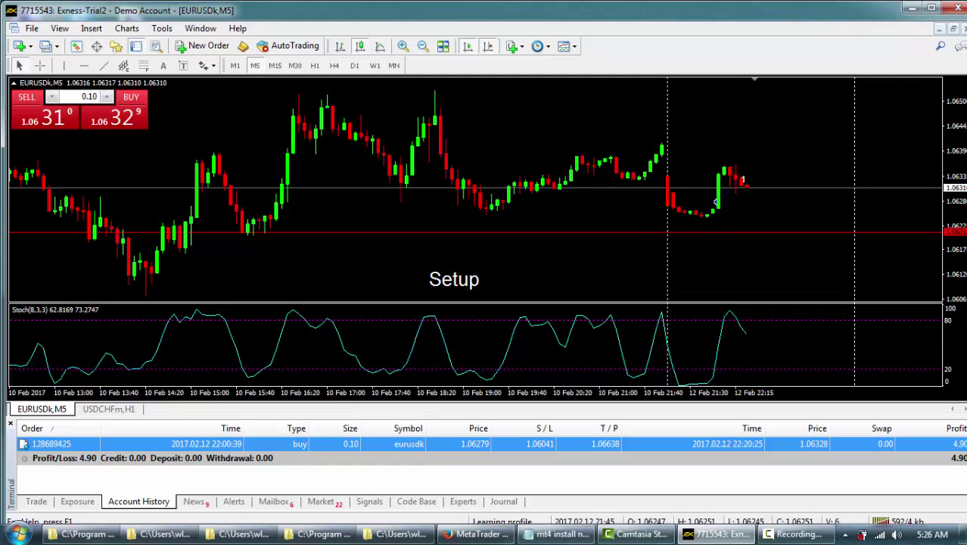
pyautogui.click(564, 44)
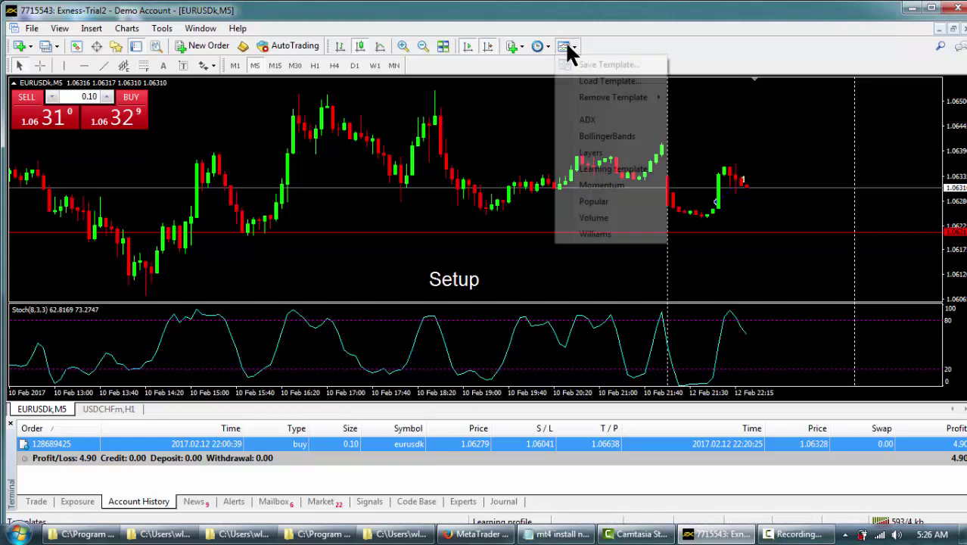
pyautogui.click(607, 169)
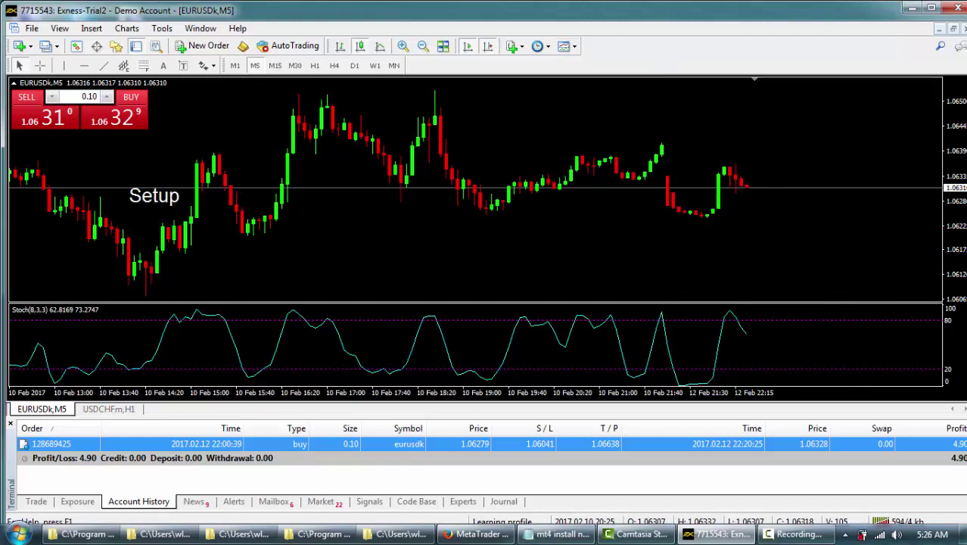
# Save the current chart layout as a new profile named "new"
pyautogui.click(536, 520)
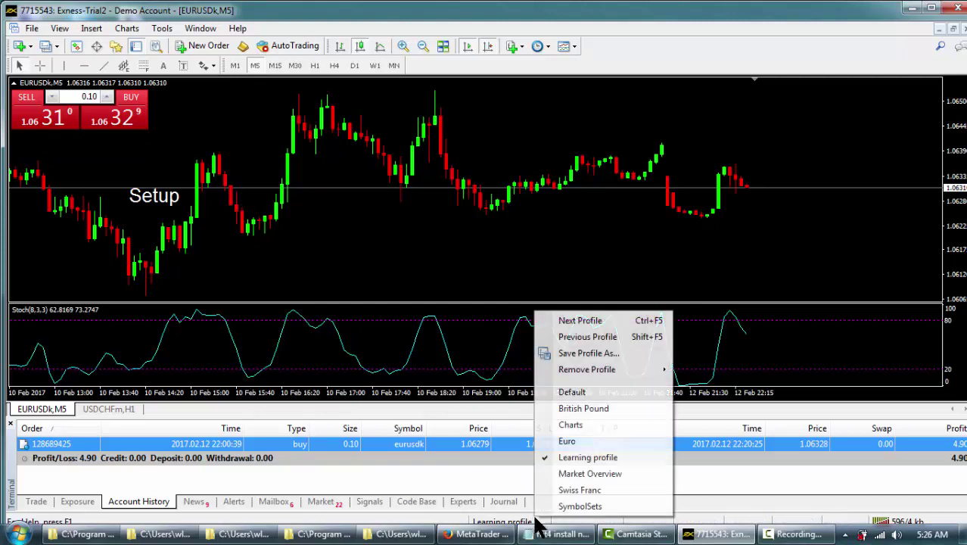
pyautogui.click(589, 353)
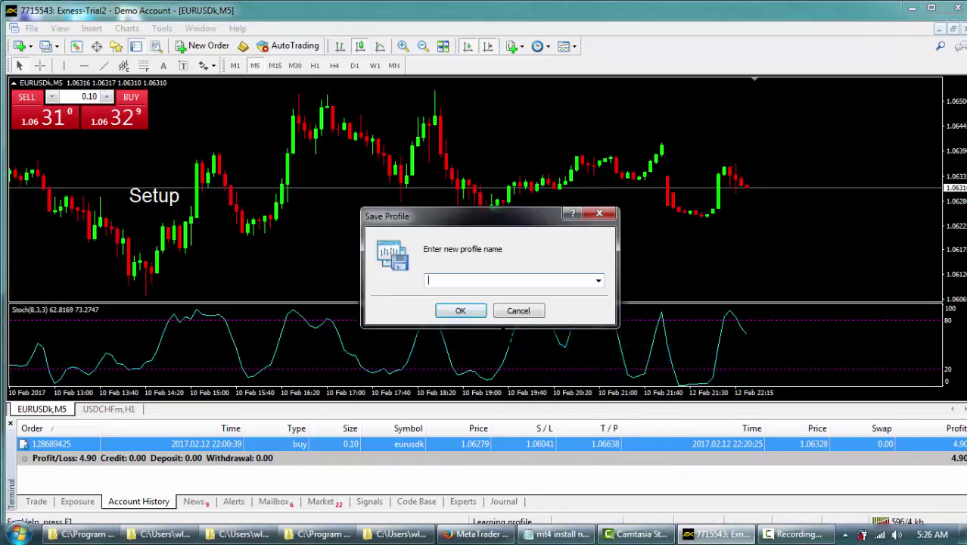
pyautogui.write('new')
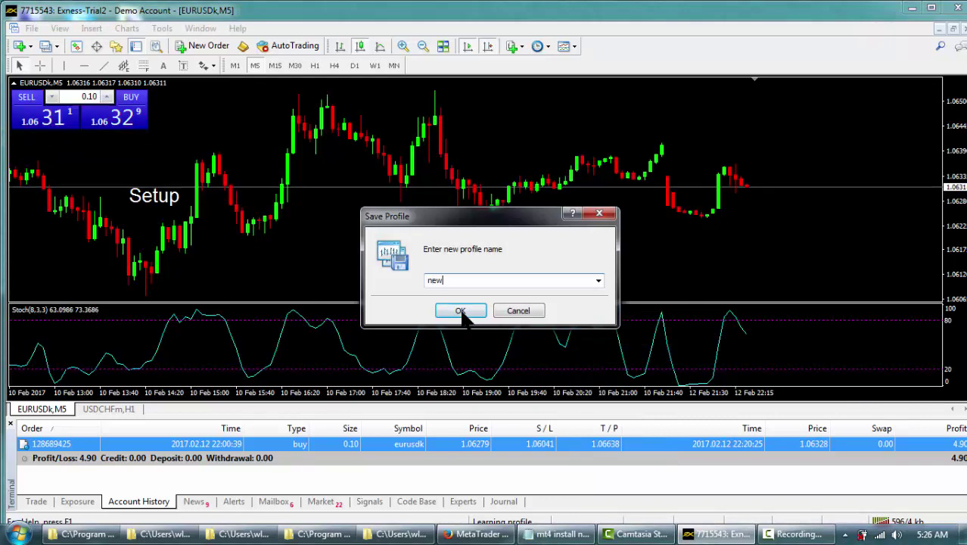
pyautogui.click(461, 311)
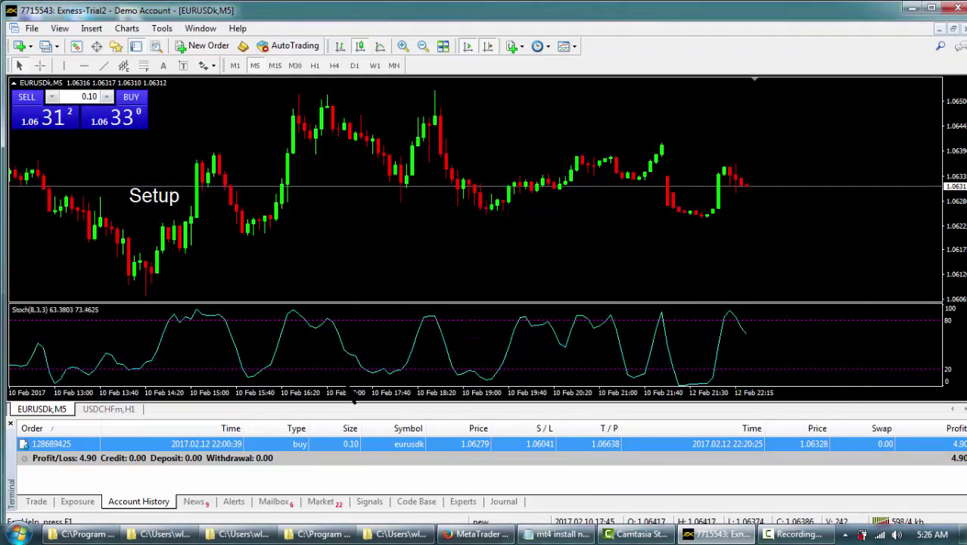
# Close the USDCHFm H1 chart in the new profile
pyautogui.click(117, 406)
pyautogui.rightClick(117, 406)
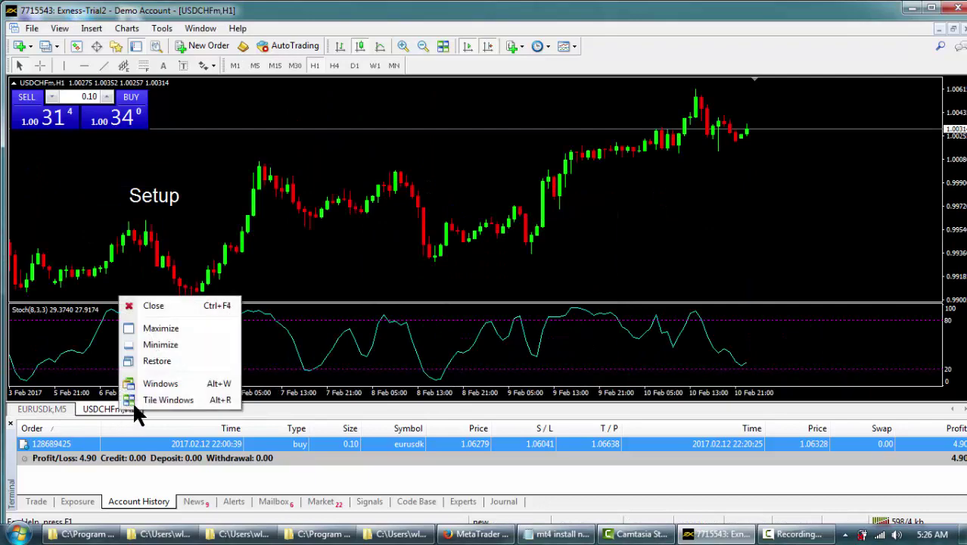
pyautogui.click(168, 306)
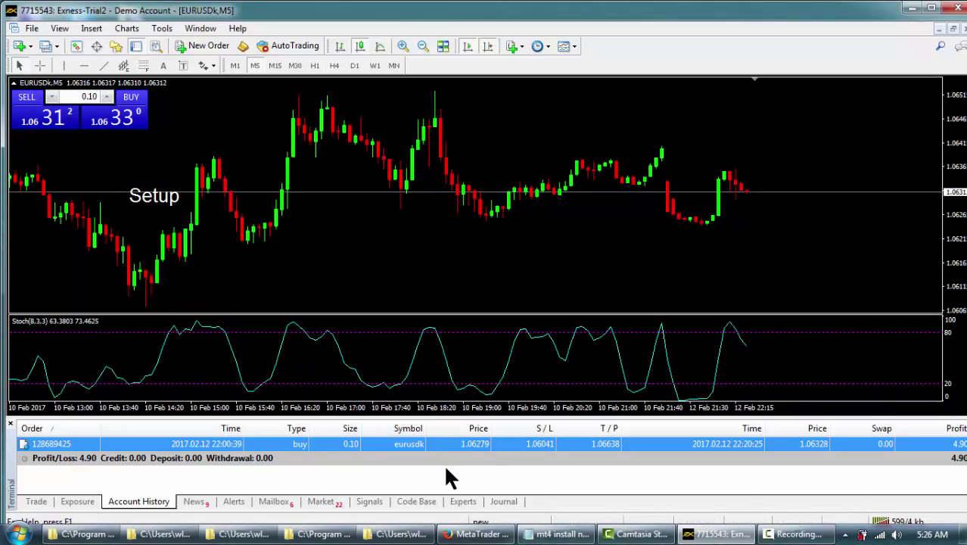
# Switch the workspace to the saved Learning profile
pyautogui.click(499, 521)
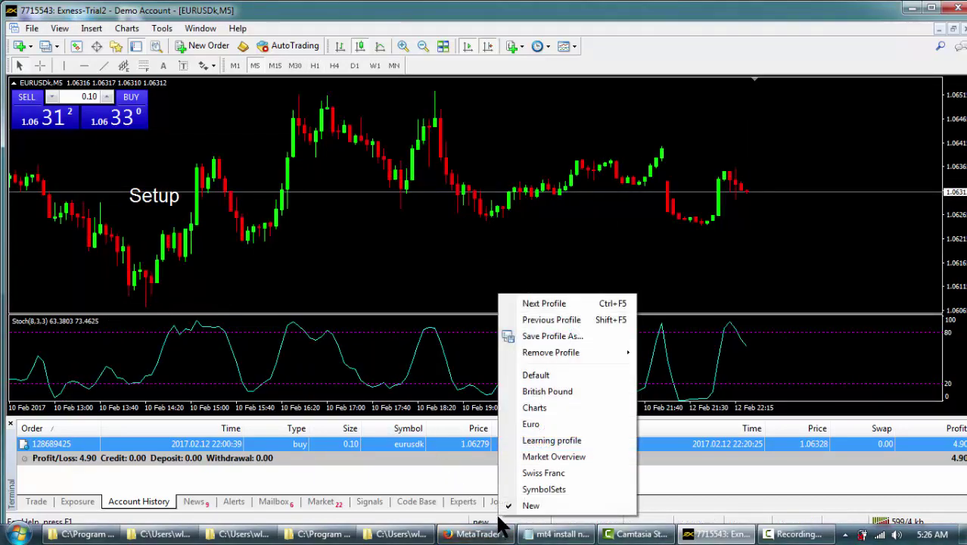
pyautogui.click(541, 438)
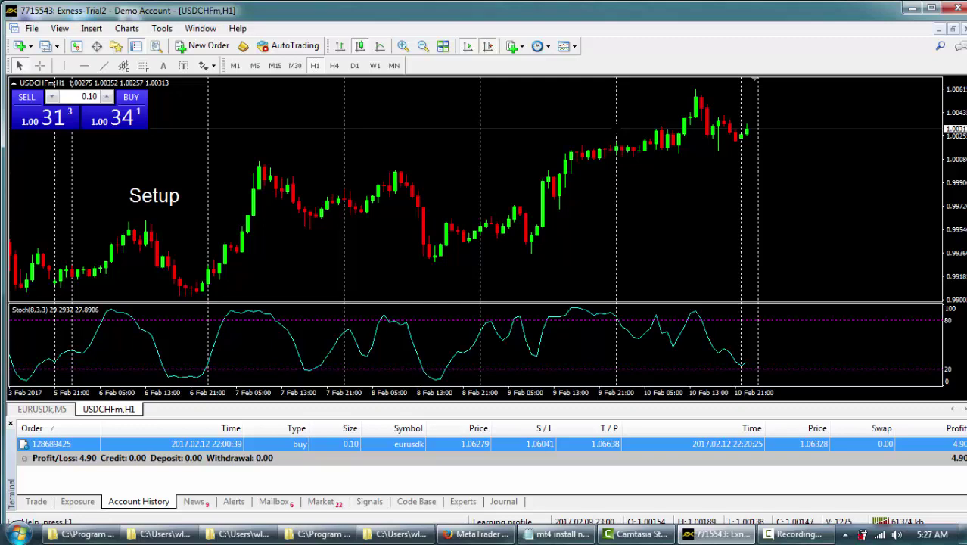
# Try the BollingerBands template and the Volume template on the USDCHFm H1 chart
pyautogui.click(573, 45)
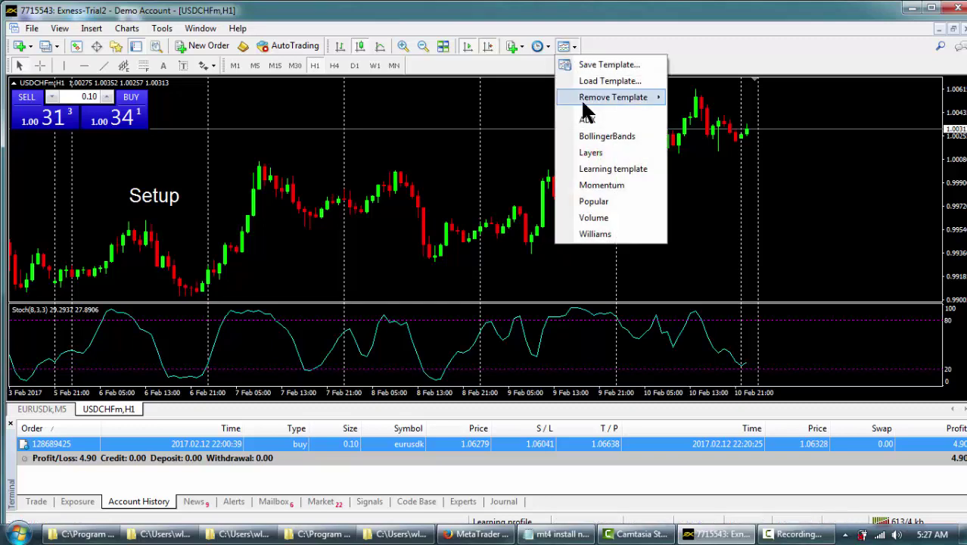
pyautogui.click(584, 137)
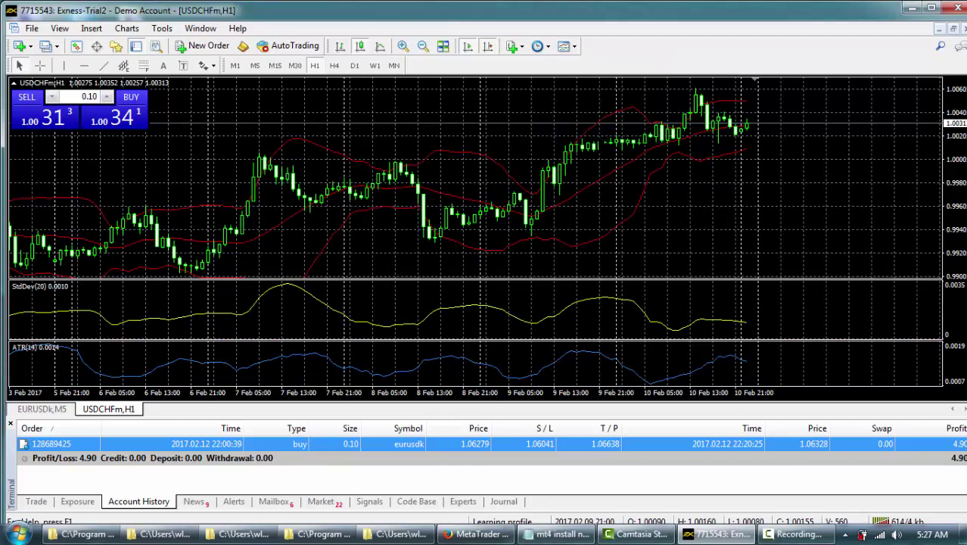
pyautogui.click(564, 46)
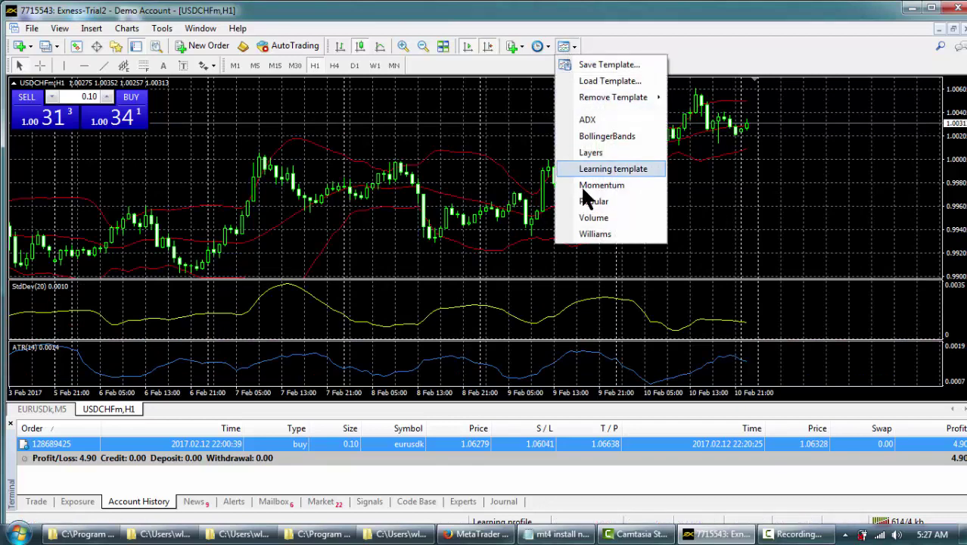
pyautogui.click(596, 217)
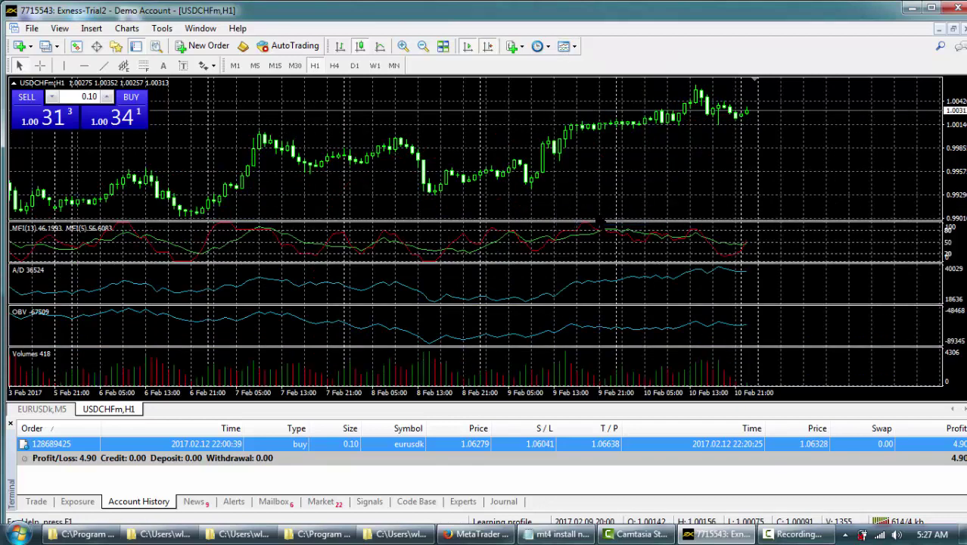
# Delete the saved BollingerBands template and reapply the Learning template to the USDCHFm H1 chart
pyautogui.click(573, 47)
pyautogui.moveTo(599, 97)
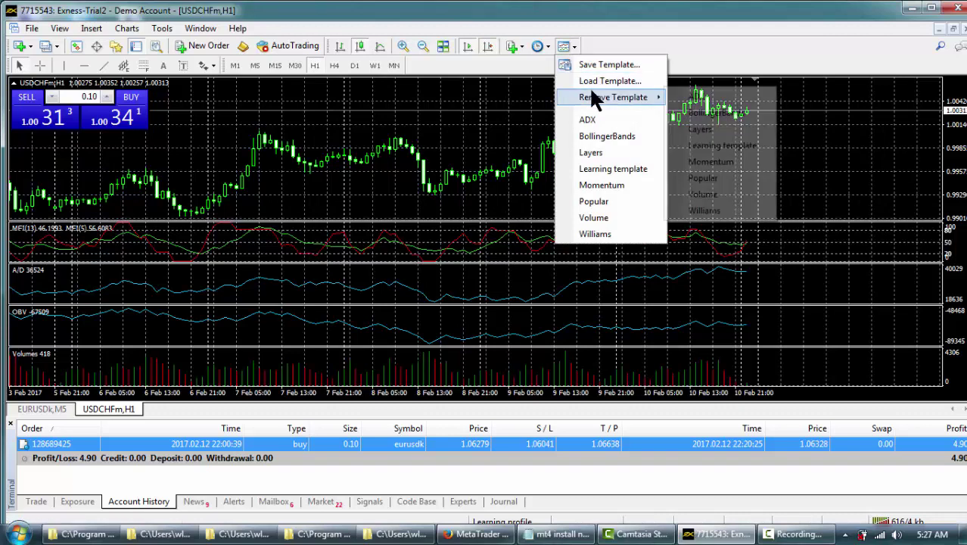
pyautogui.click(706, 112)
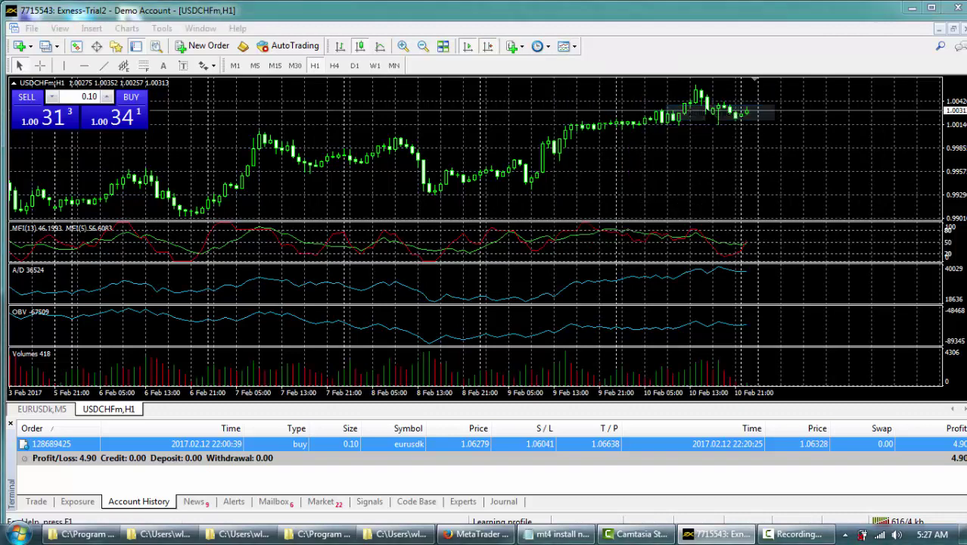
pyautogui.click(516, 310)
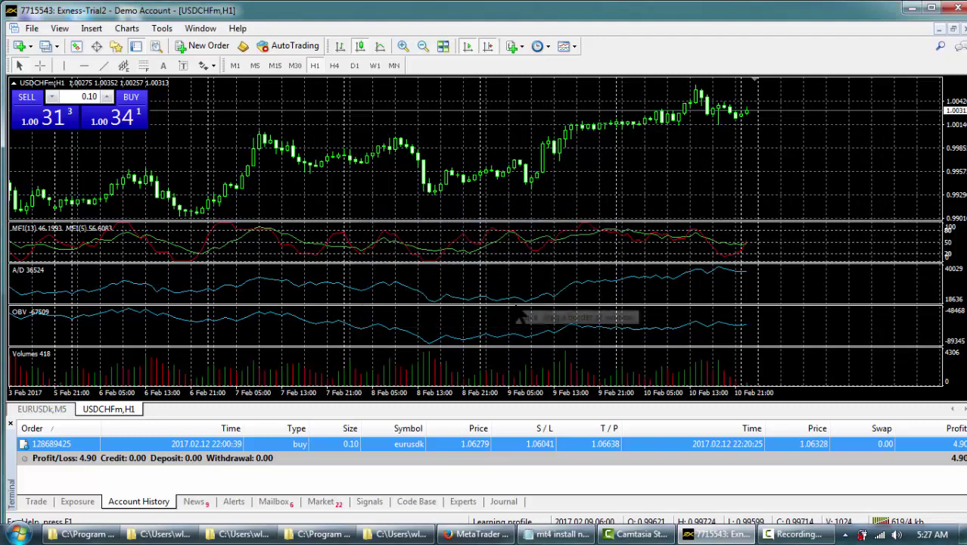
pyautogui.click(573, 45)
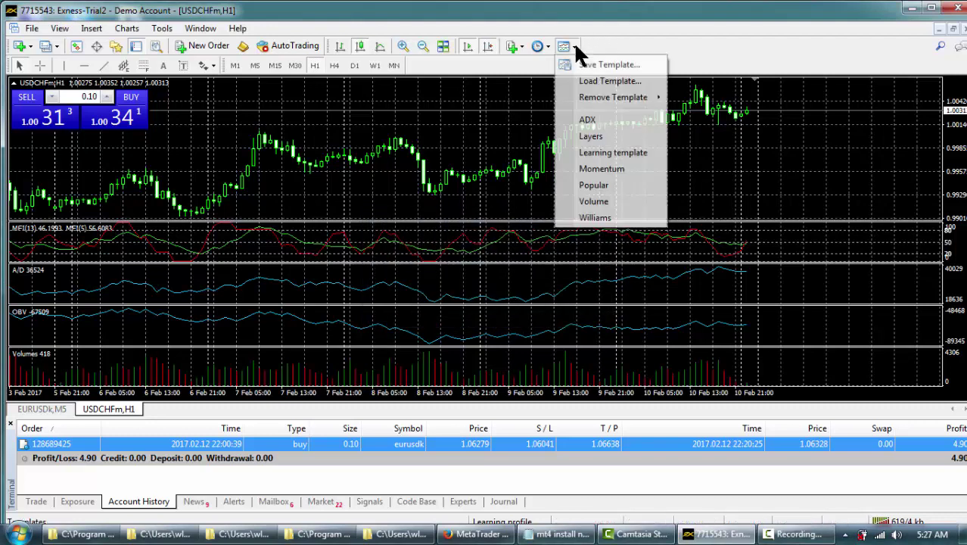
pyautogui.click(606, 152)
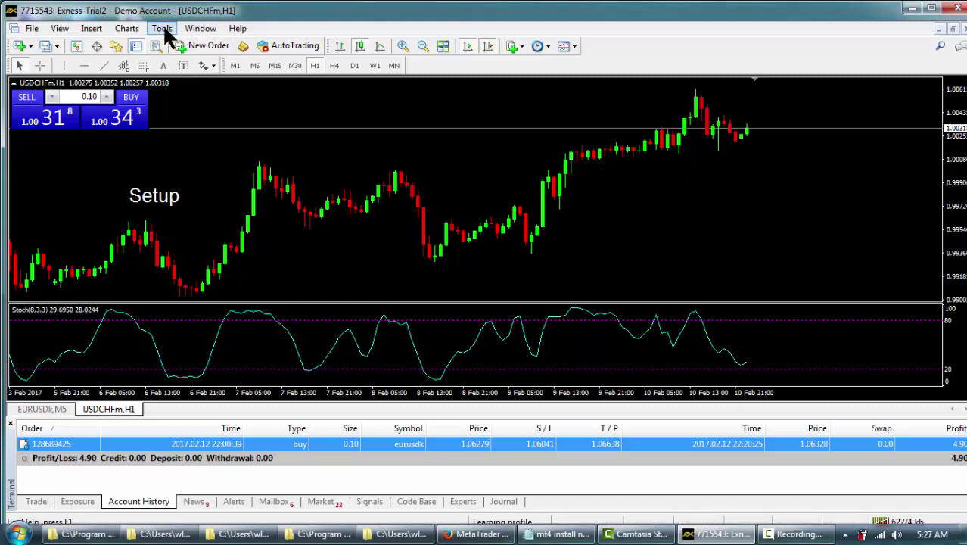
# Start a Moving Average indicator for the USDCHFm H1 chart with period 50, Exponential method, applied to Median Price (HL/2)
pyautogui.click(91, 31)
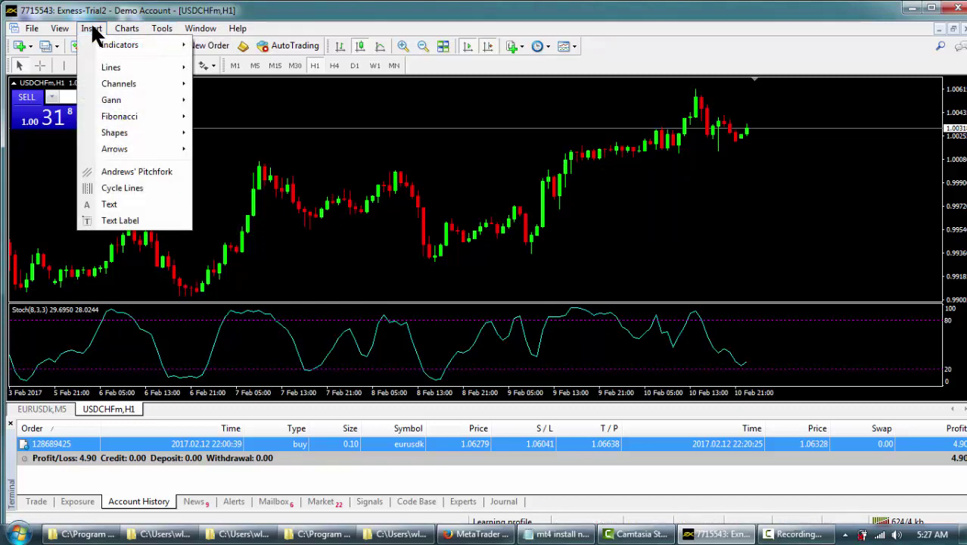
pyautogui.moveTo(113, 51)
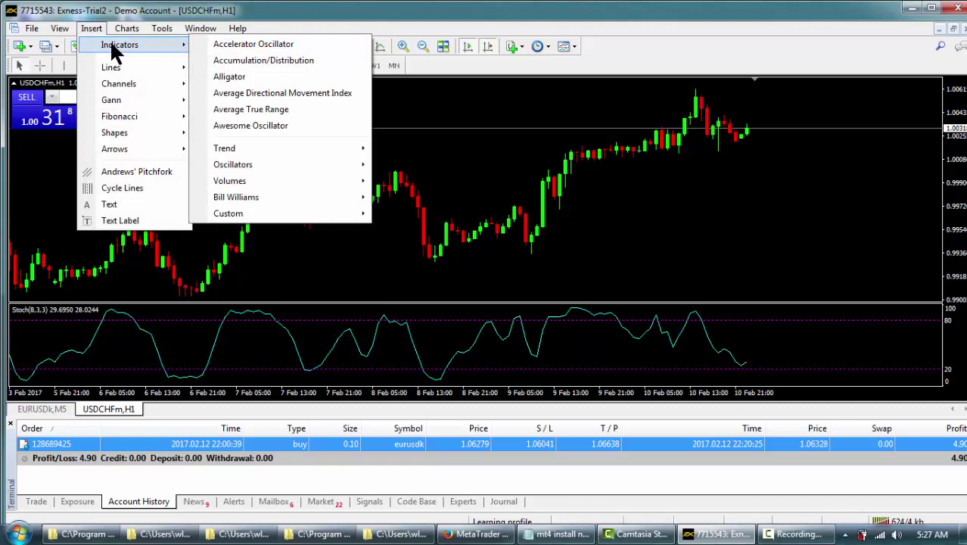
pyautogui.moveTo(258, 151)
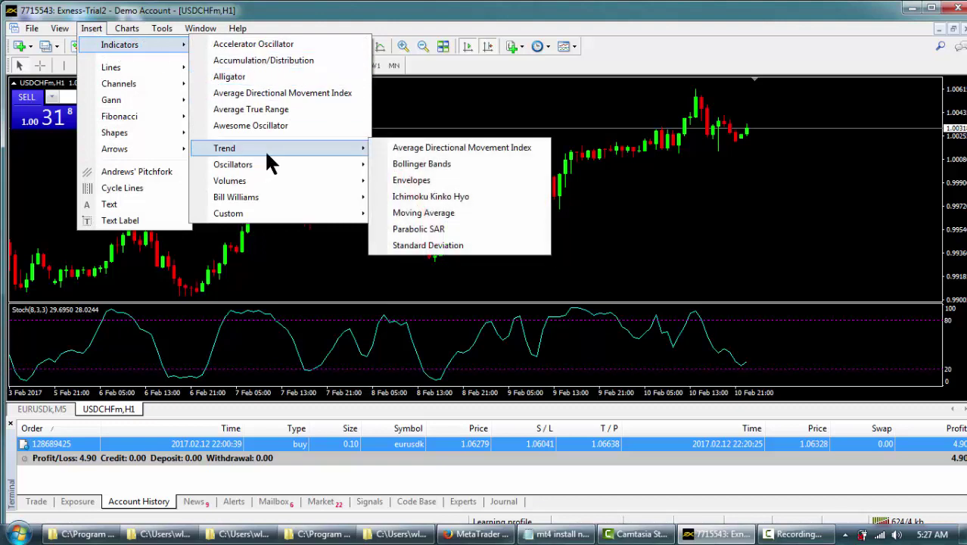
pyautogui.click(445, 210)
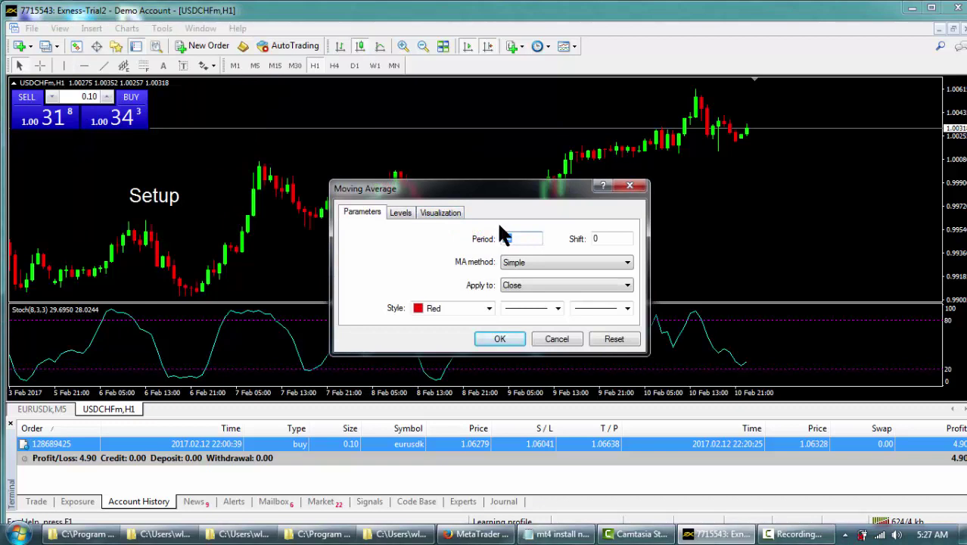
pyautogui.write('50')
pyautogui.click(628, 262)
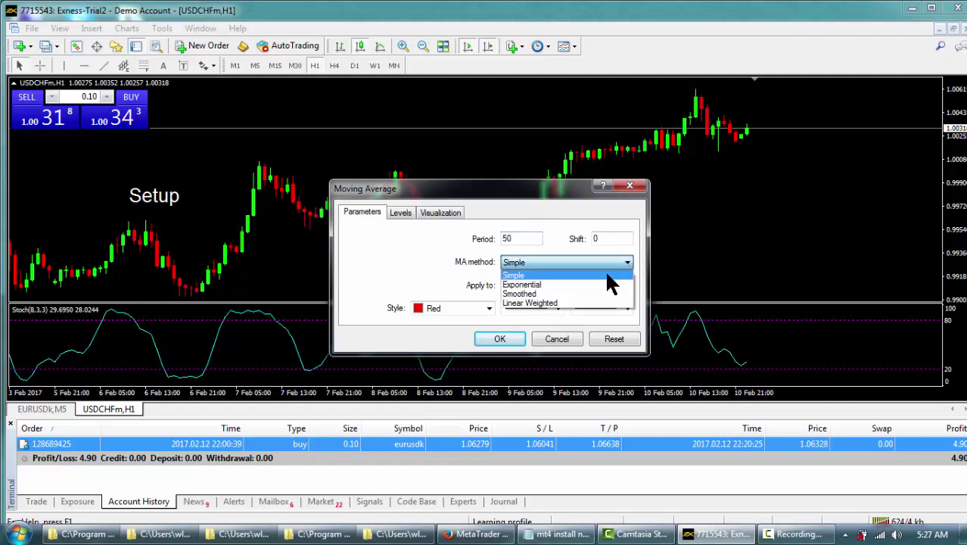
pyautogui.click(606, 284)
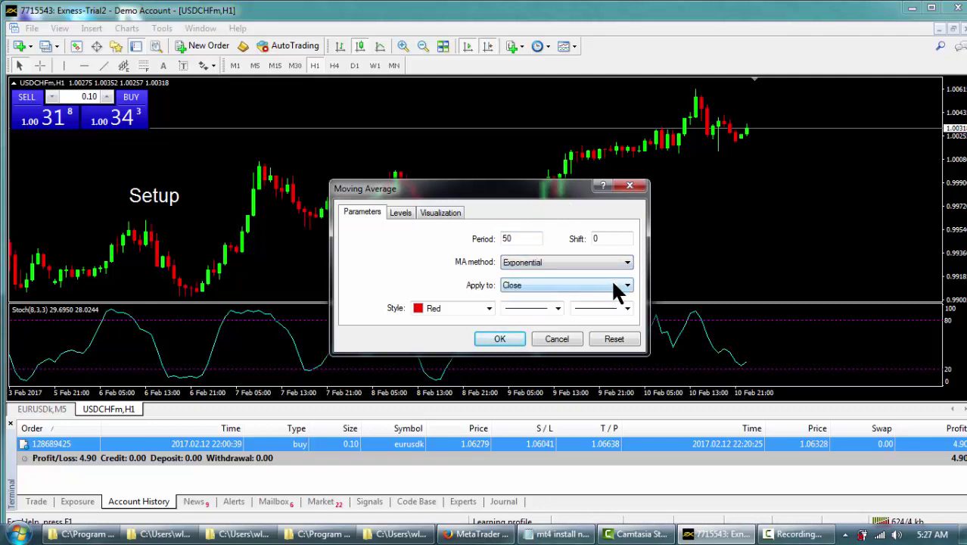
pyautogui.click(627, 285)
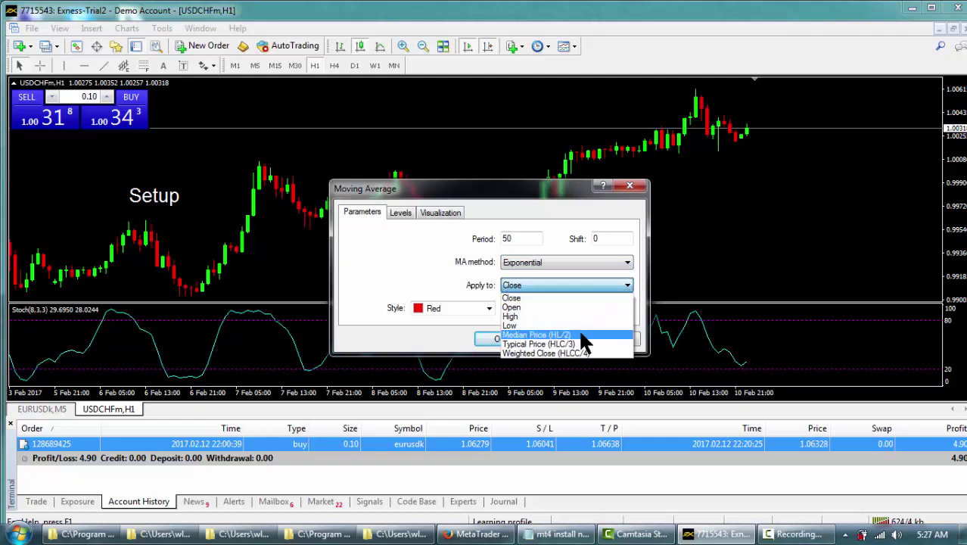
pyautogui.click(580, 333)
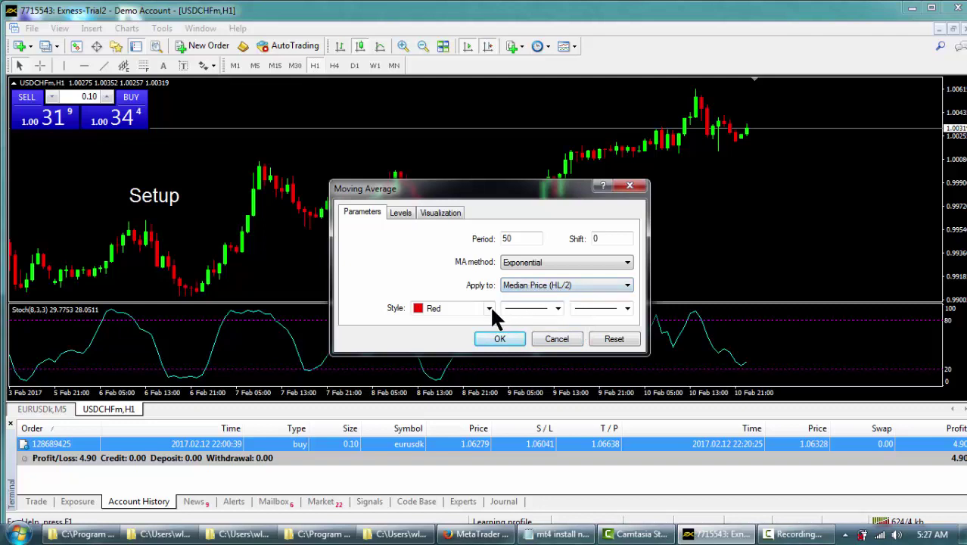
# Give the moving average a solid line in the second-thinnest width and add it to the chart
pyautogui.click(558, 308)
pyautogui.click(558, 308)
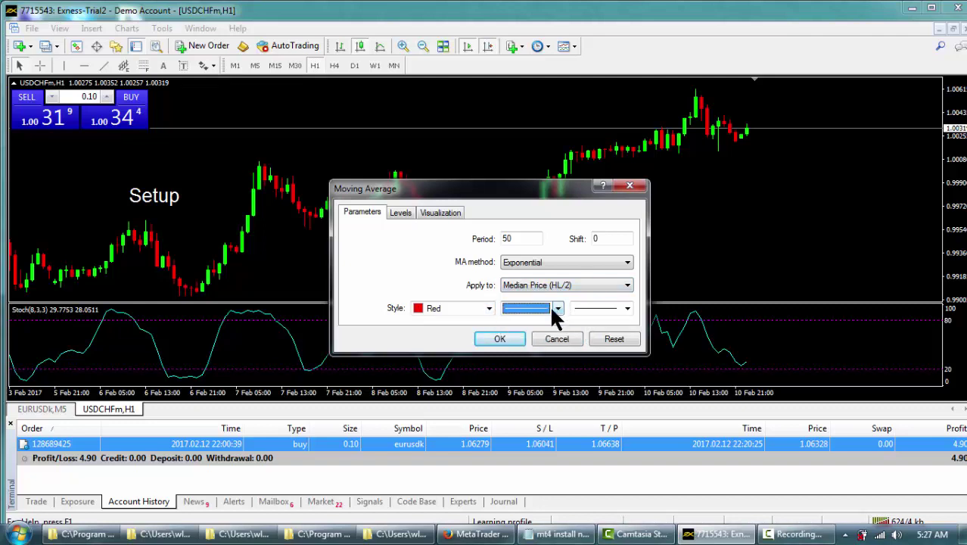
pyautogui.click(558, 308)
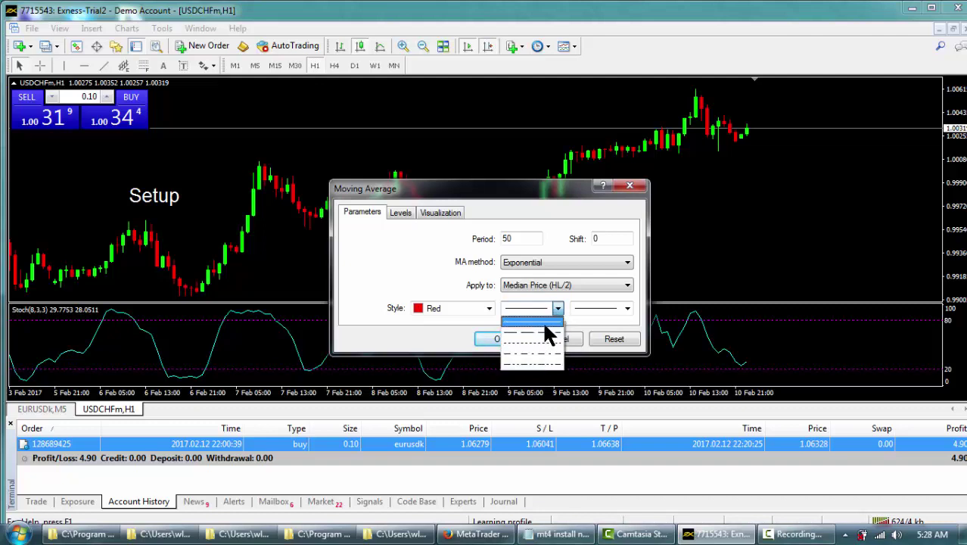
pyautogui.click(542, 322)
pyautogui.click(627, 307)
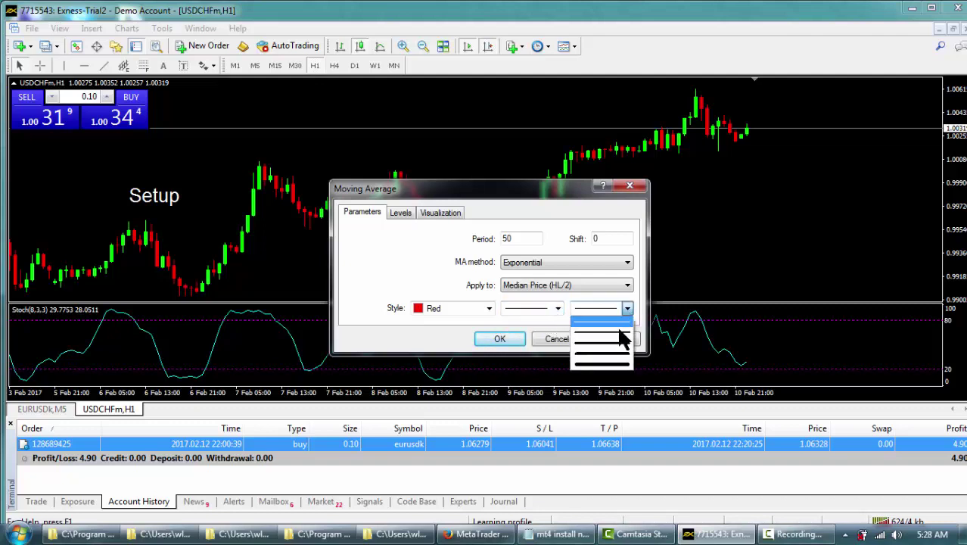
pyautogui.click(616, 331)
pyautogui.click(501, 339)
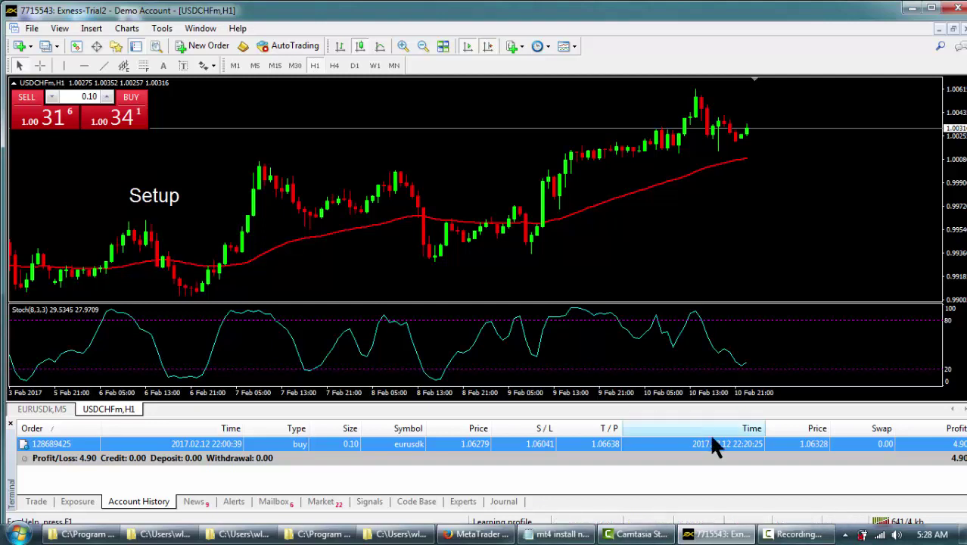
# Hide the Terminal window and show the Navigator beside the USDCHFm H1 chart
pyautogui.moveTo(752, 534)
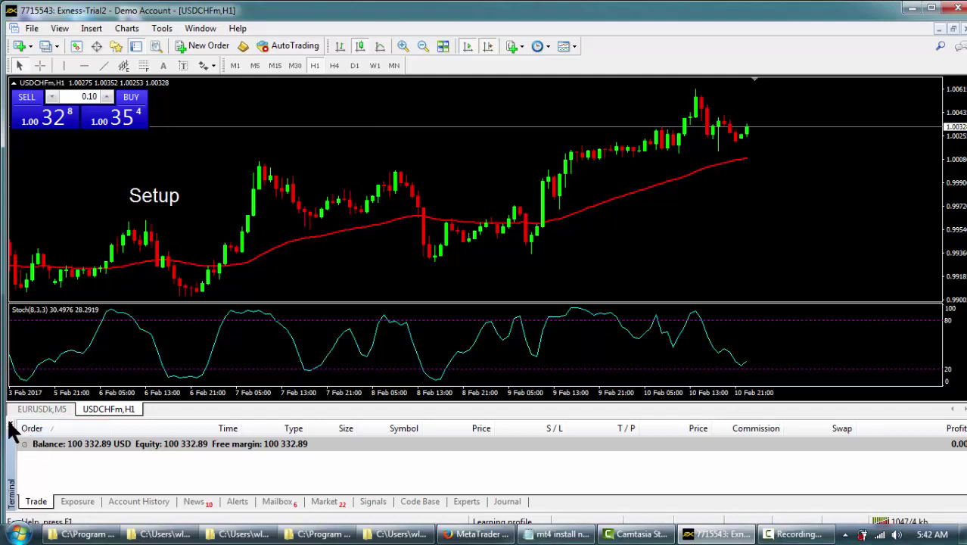
pyautogui.click(10, 422)
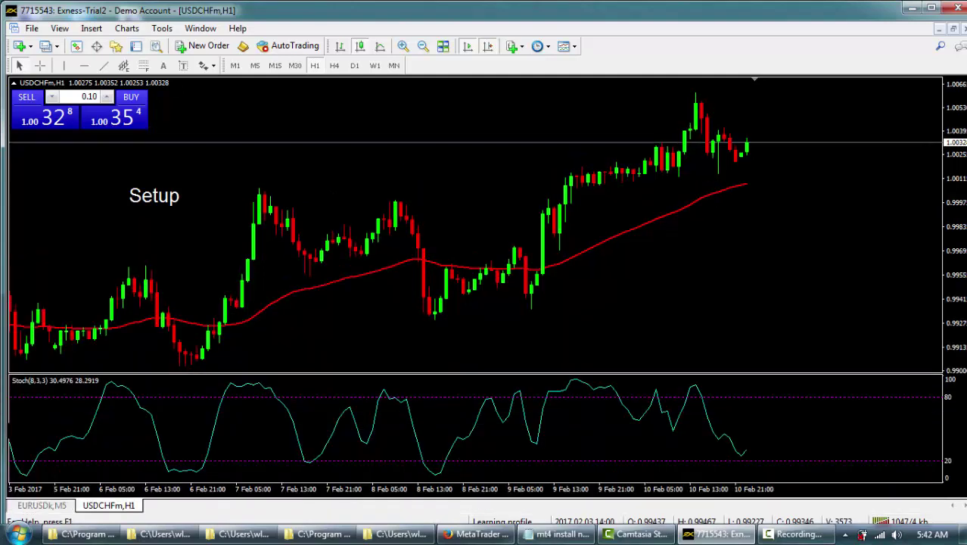
pyautogui.click(116, 45)
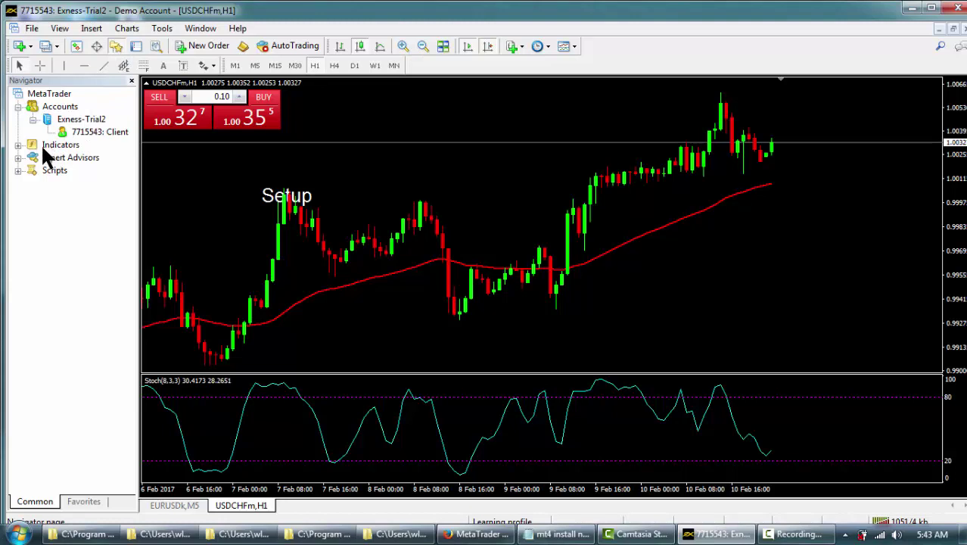
# Expand the Navigator's Indicators list, widen it to fit the full names, and select the macd color alert Money Belt HI-LOW bar indicator
pyautogui.click(18, 145)
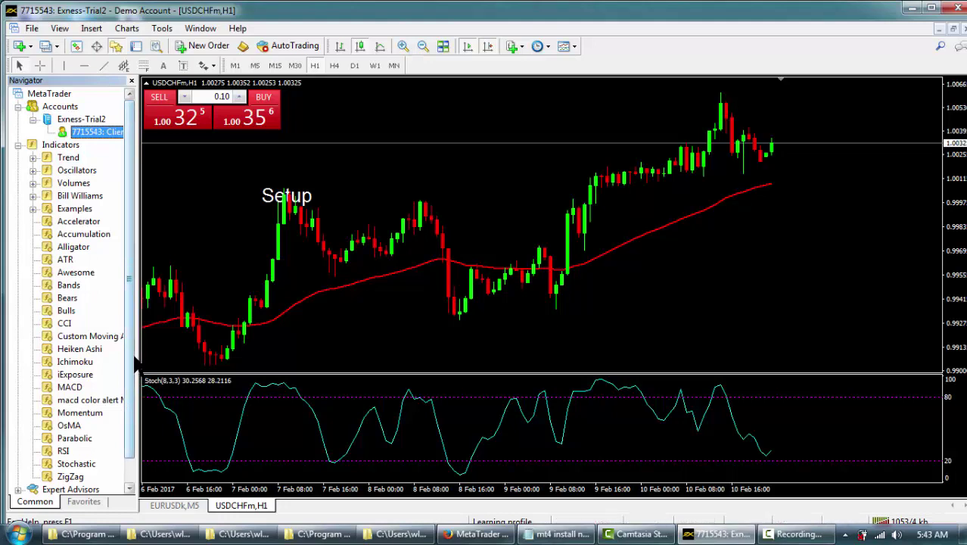
pyautogui.moveTo(139, 344); pyautogui.dragTo(185, 344)
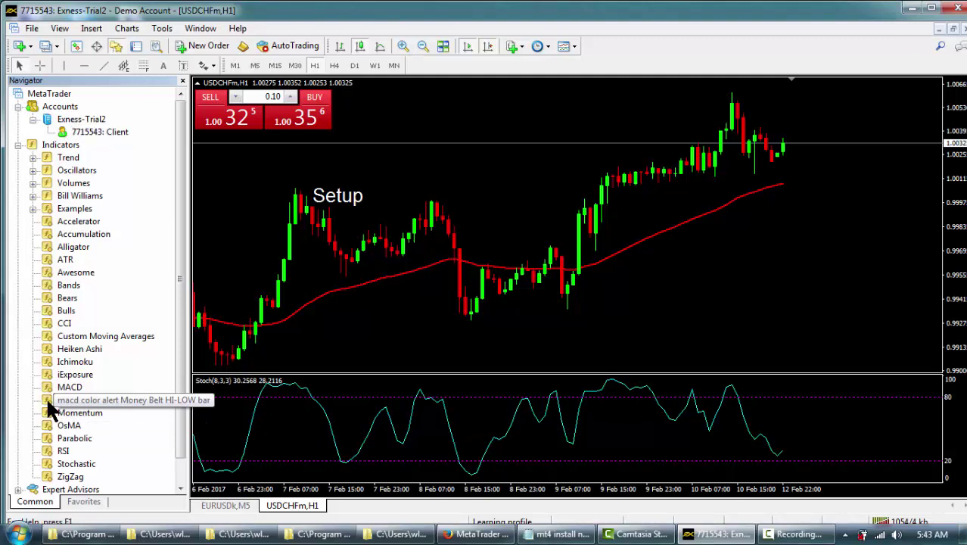
pyautogui.click(46, 399)
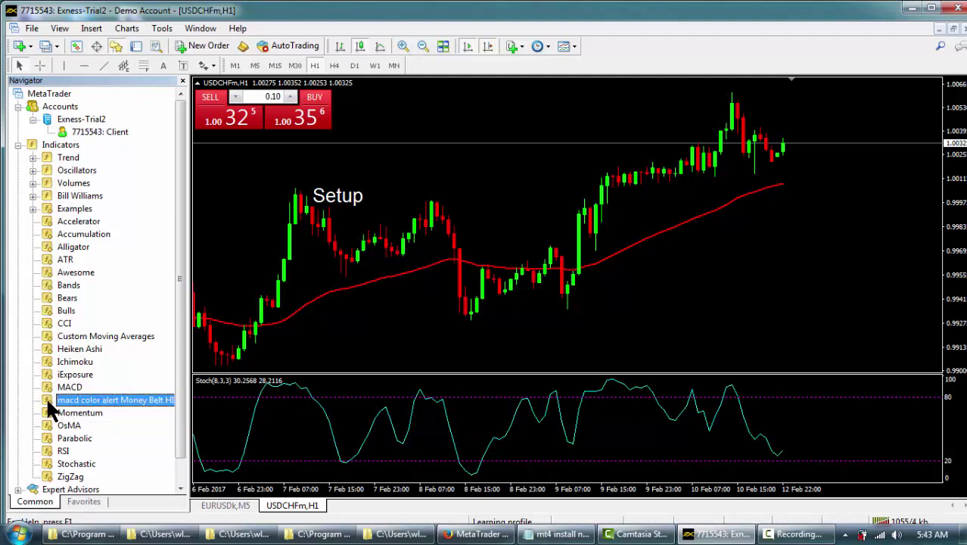
# Add the custom indicator "macd color alert Money Belt HI-LOW bar" to the USDCHFm H1 chart and review its inputs and colors
pyautogui.click(98, 412)
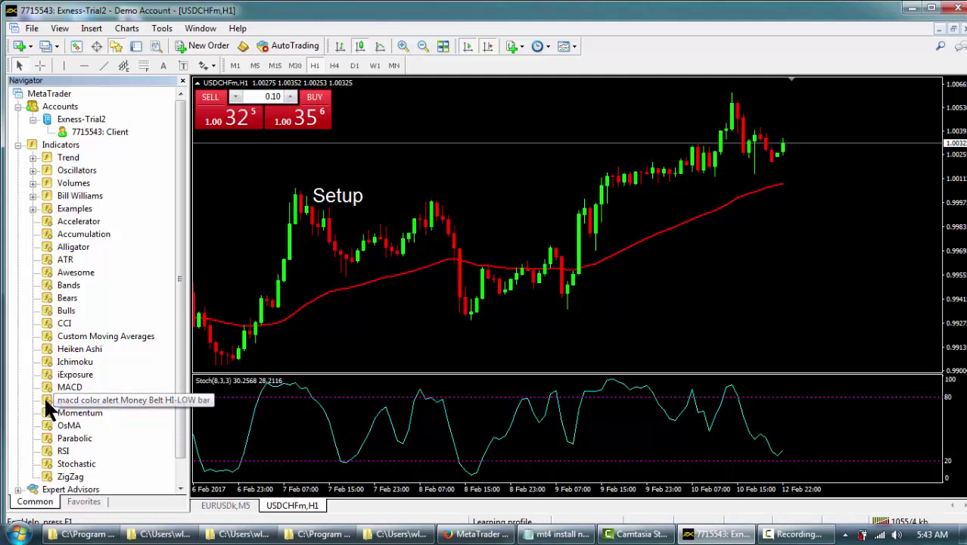
pyautogui.moveTo(44, 400); pyautogui.dragTo(423, 328)
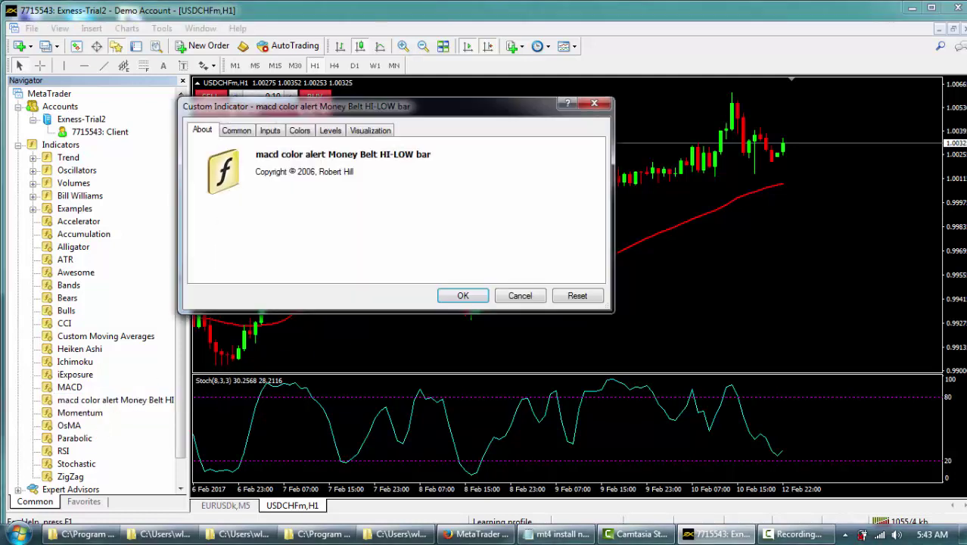
pyautogui.click(269, 129)
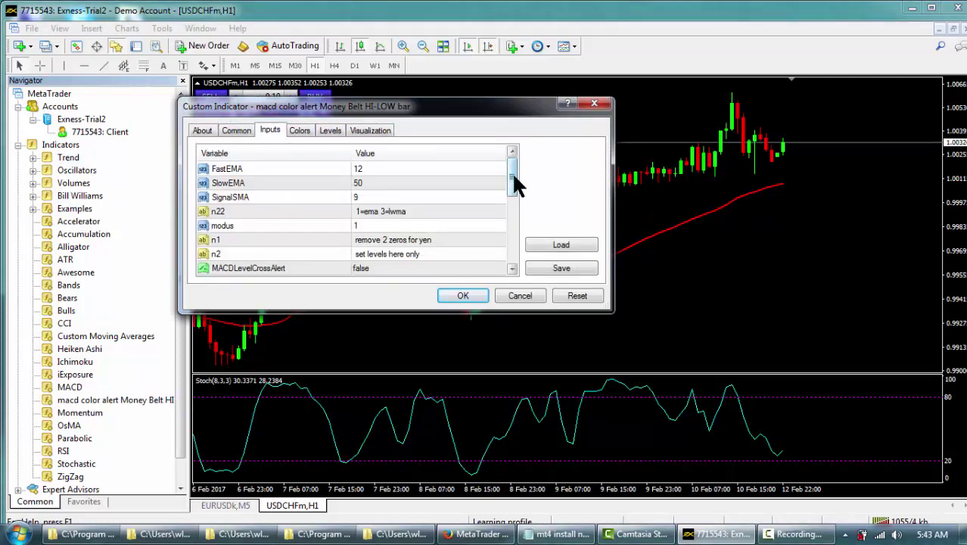
pyautogui.moveTo(507, 174)
pyautogui.mouseDown()
pyautogui.moveTo(508, 246)
pyautogui.moveTo(511, 177)
pyautogui.mouseUp()
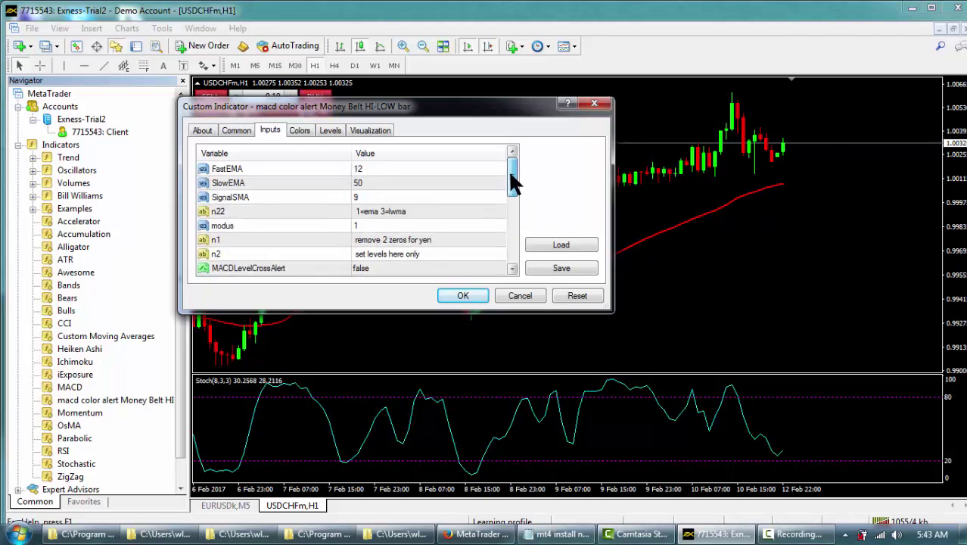
pyautogui.click(301, 132)
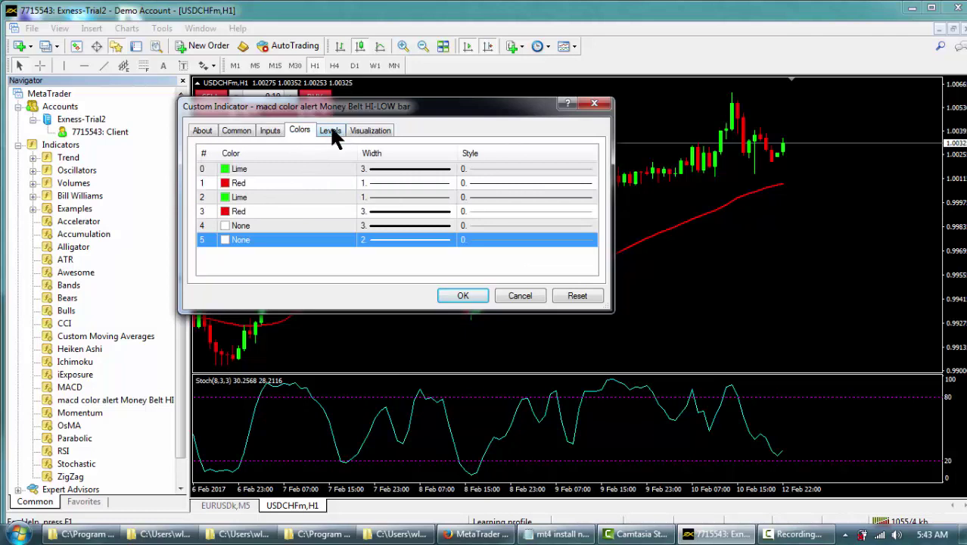
# Add a level at 0.0 to the indicator, set its color to Gold, and apply the indicator to the chart
pyautogui.click(331, 130)
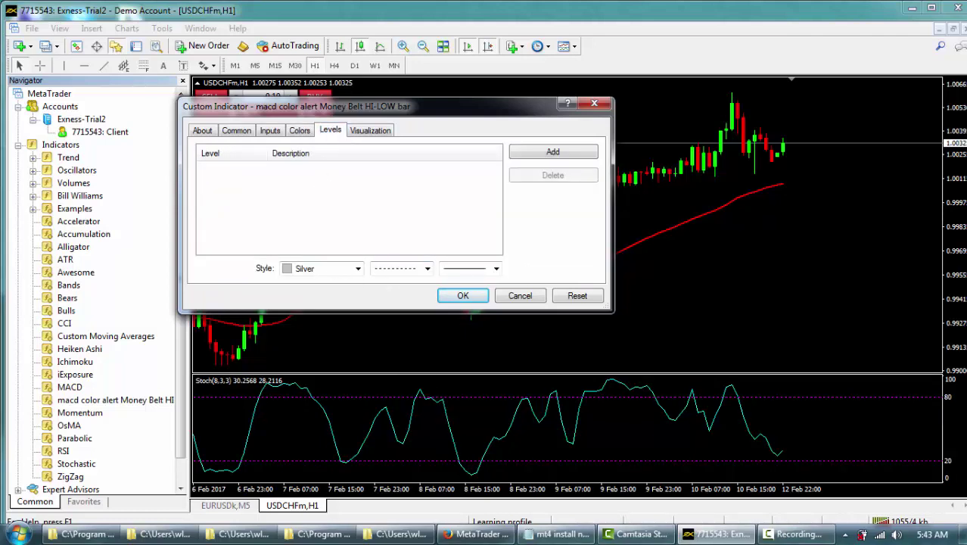
pyautogui.click(569, 154)
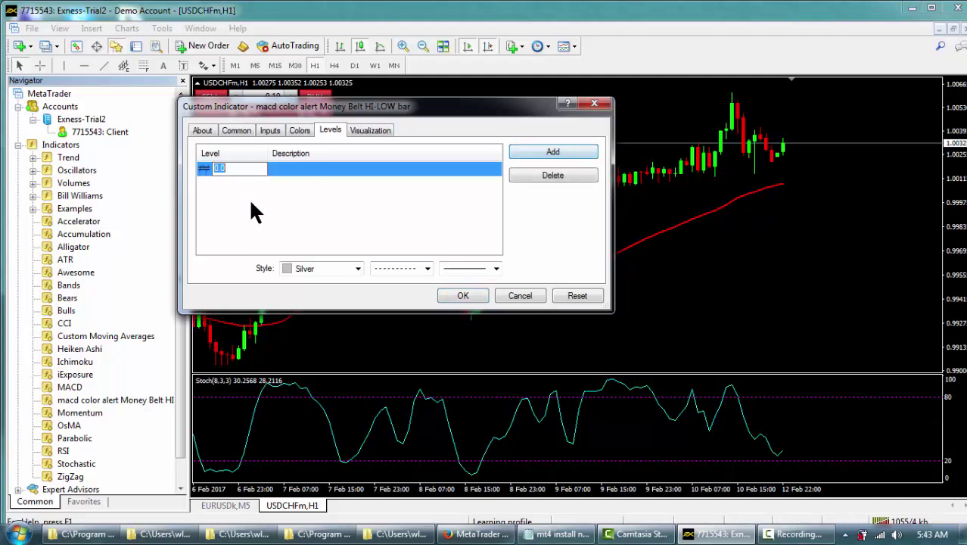
pyautogui.click(356, 266)
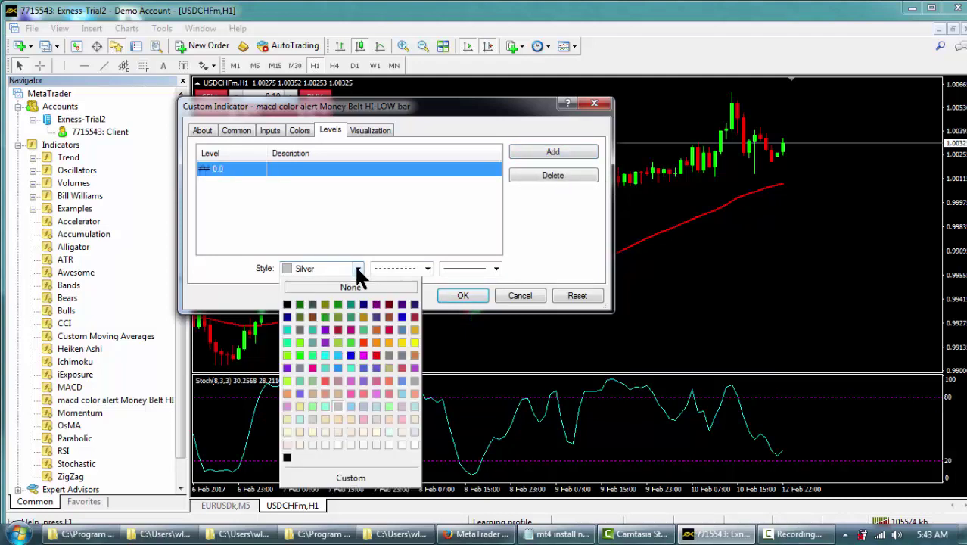
pyautogui.click(400, 343)
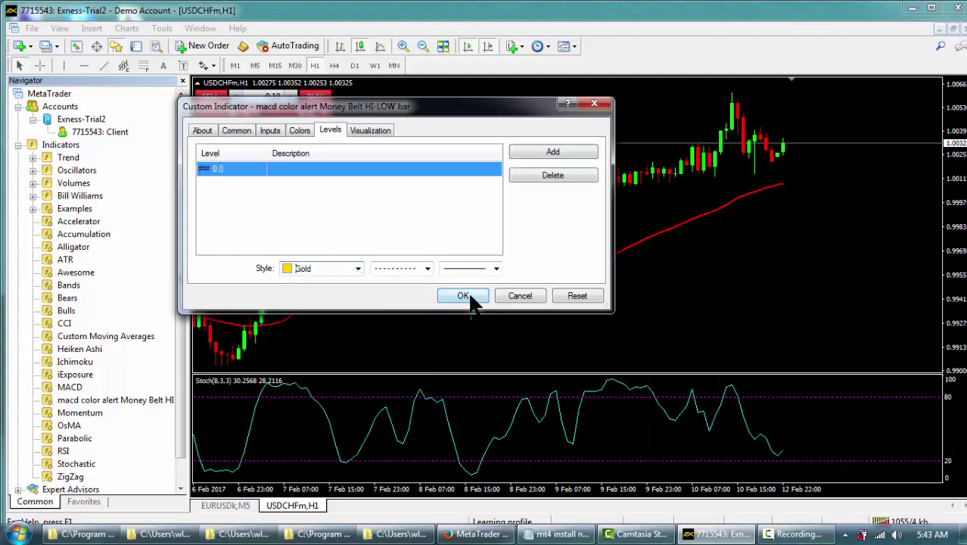
pyautogui.click(463, 296)
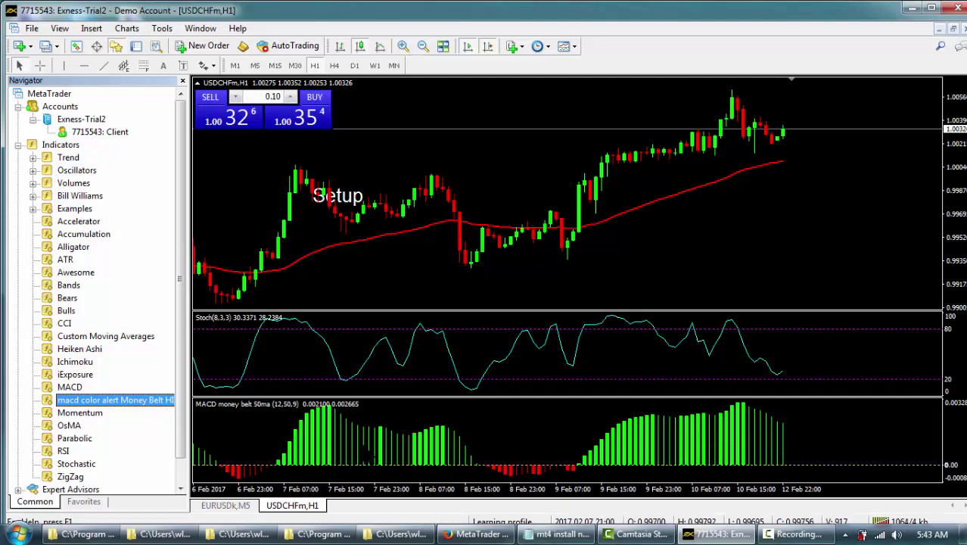
# Collapse the indicators, expand the expert advisors, and place the MACD Sample expert on the USDCHFm chart
pyautogui.click(19, 144)
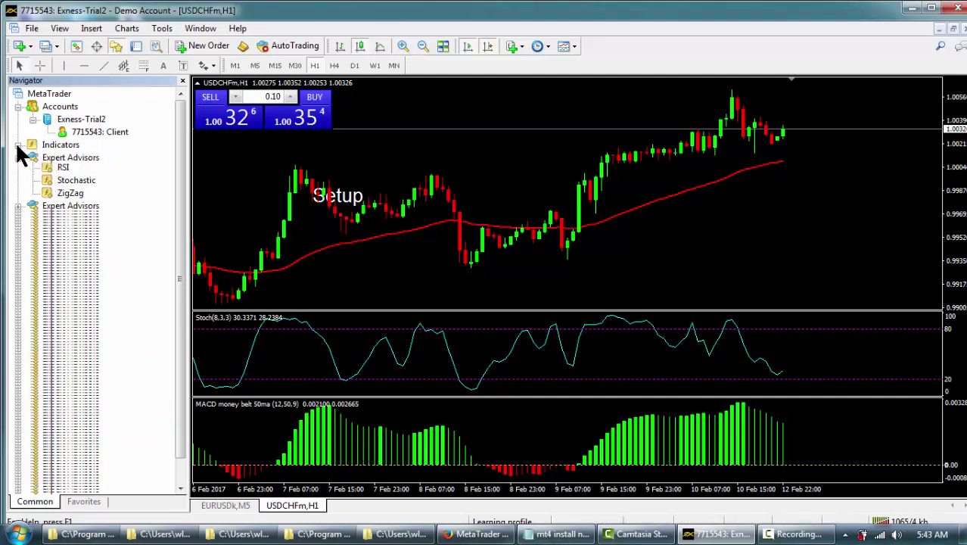
pyautogui.click(18, 158)
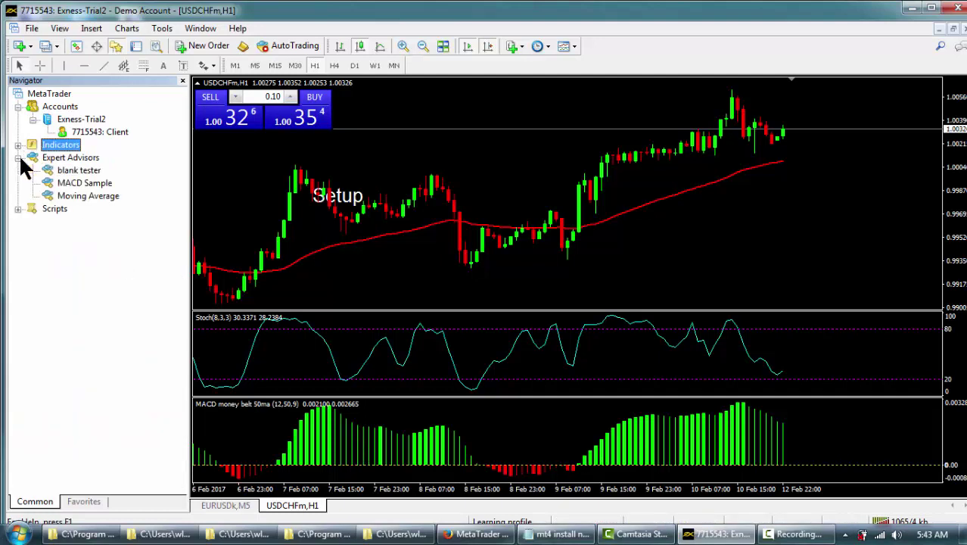
pyautogui.click(99, 186)
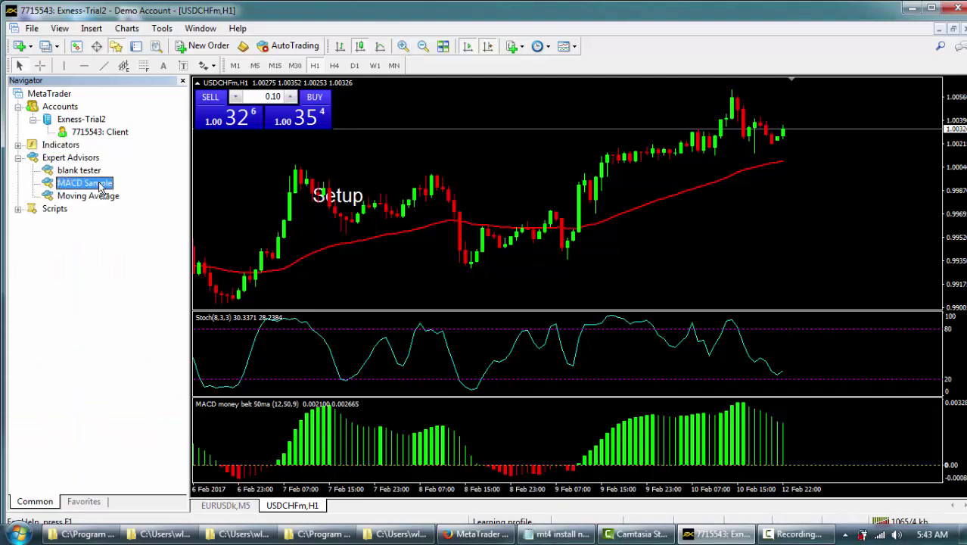
pyautogui.moveTo(99, 187); pyautogui.dragTo(476, 167)
pyautogui.moveTo(478, 167); pyautogui.dragTo(477, 165)
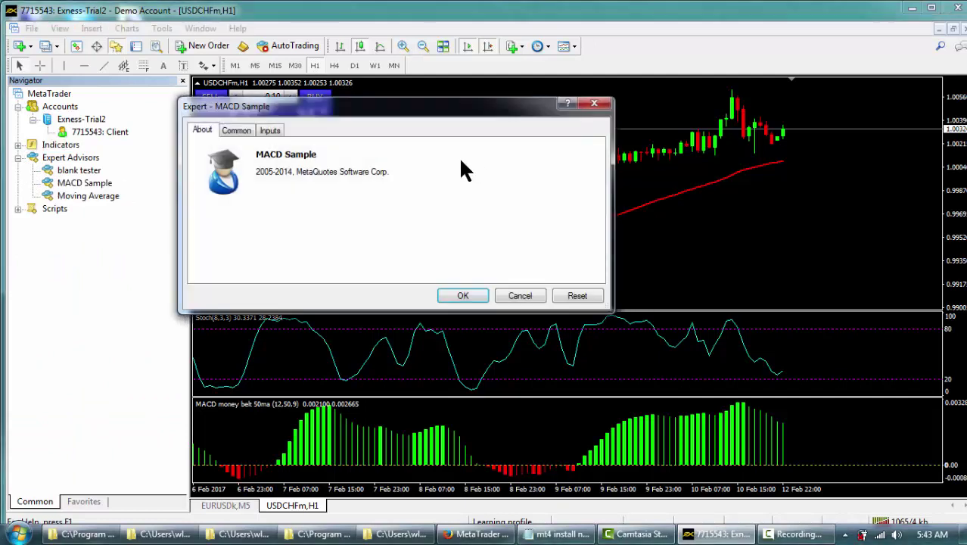
# Allow live trading for the MACD Sample expert, review its input values, and accept the settings
pyautogui.click(235, 130)
pyautogui.click(206, 247)
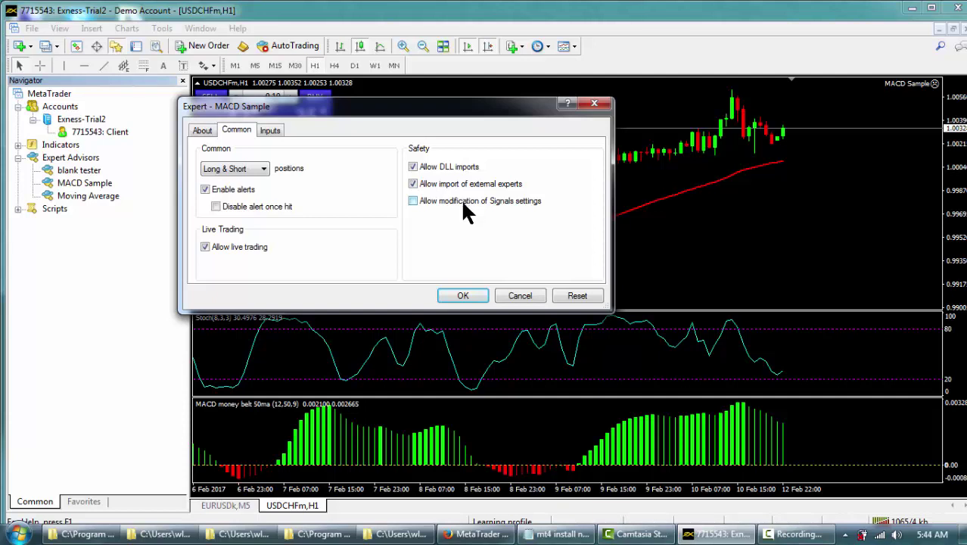
pyautogui.click(272, 132)
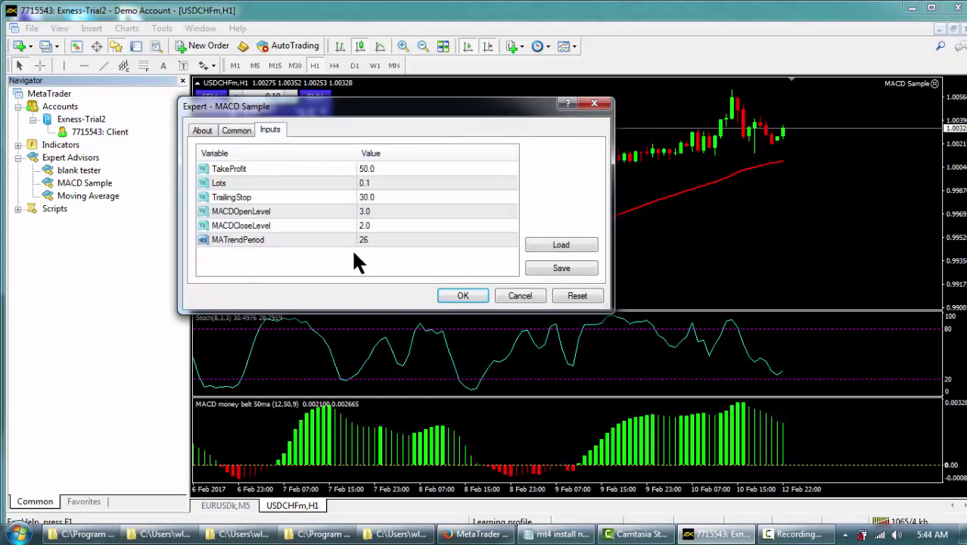
pyautogui.click(465, 296)
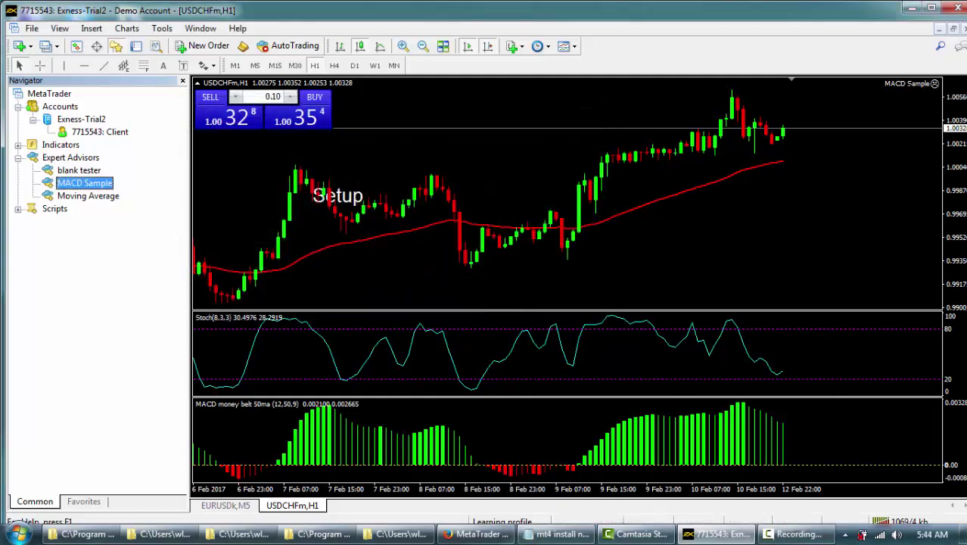
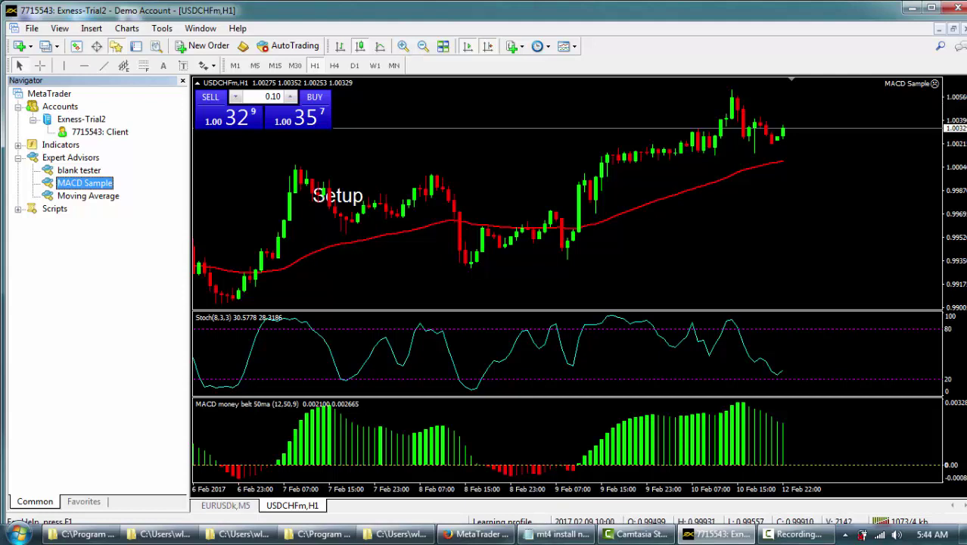
# Enable AutoTrading and replace the Navigator with the Terminal
pyautogui.click(291, 47)
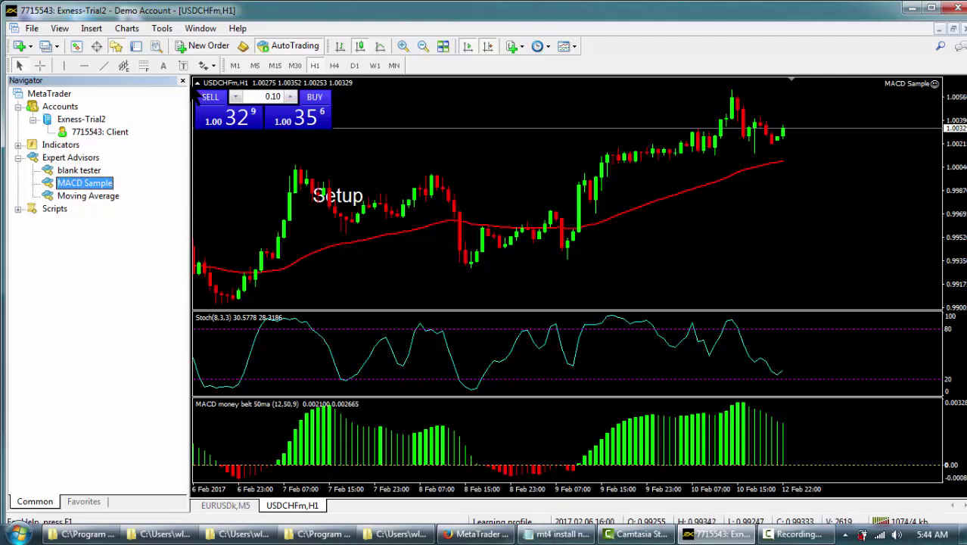
pyautogui.hotkey('ctrl', 'n')
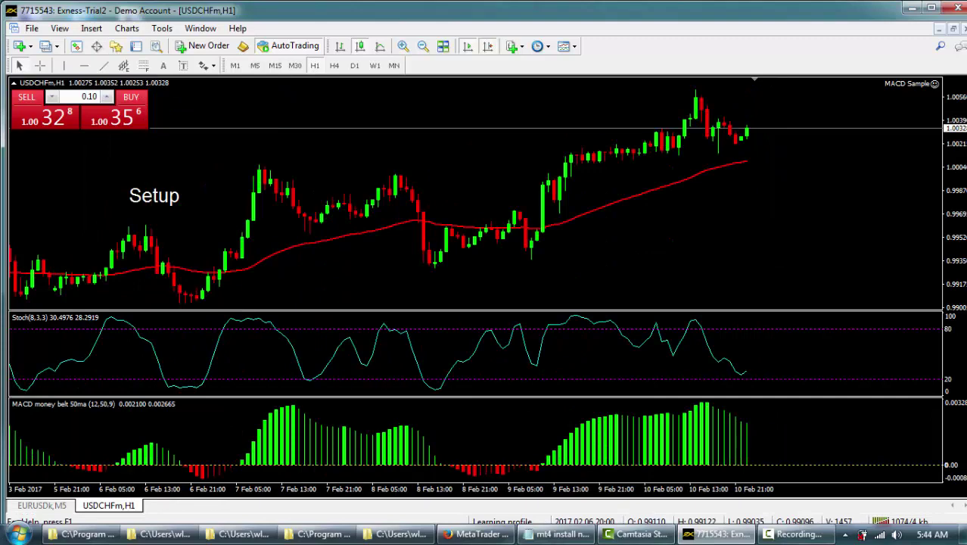
pyautogui.click(137, 43)
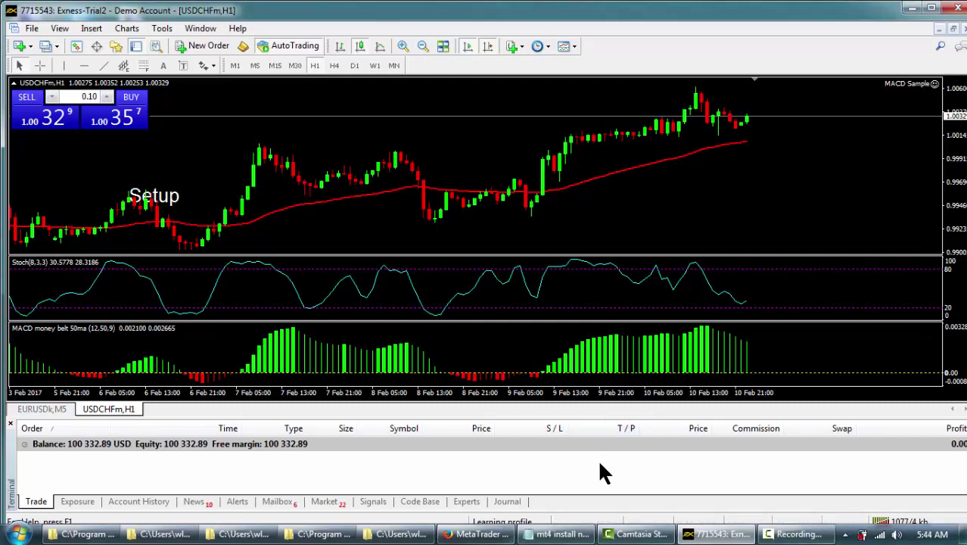
# Review the input settings of the MACD Sample expert advisor attached to the chart, closing its properties without changes
pyautogui.rightClick(451, 143)
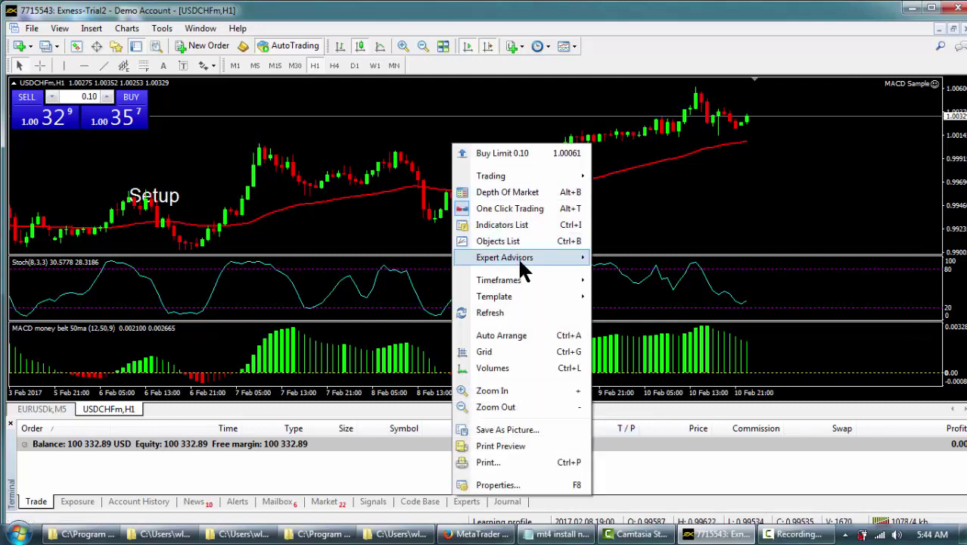
pyautogui.moveTo(518, 256)
pyautogui.click(623, 256)
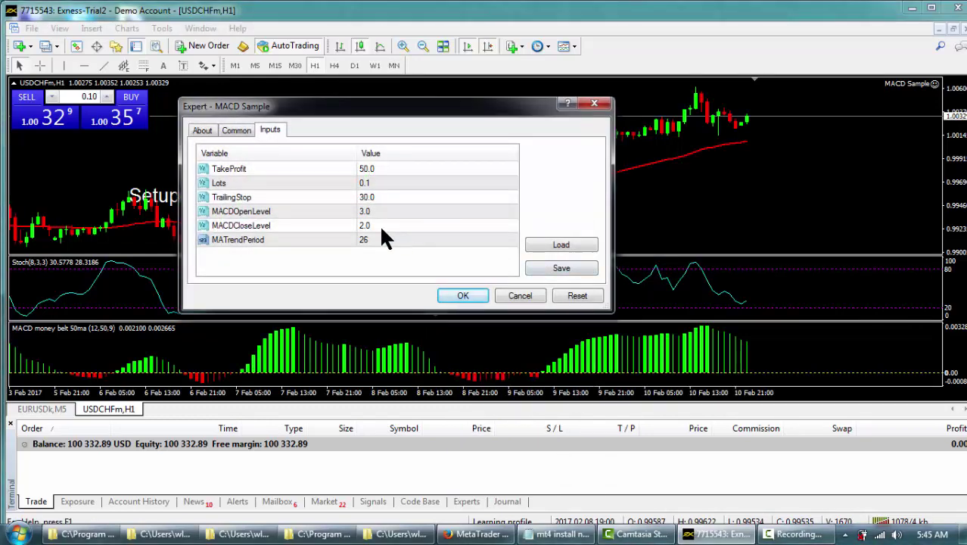
pyautogui.click(594, 103)
pyautogui.rightClick(469, 159)
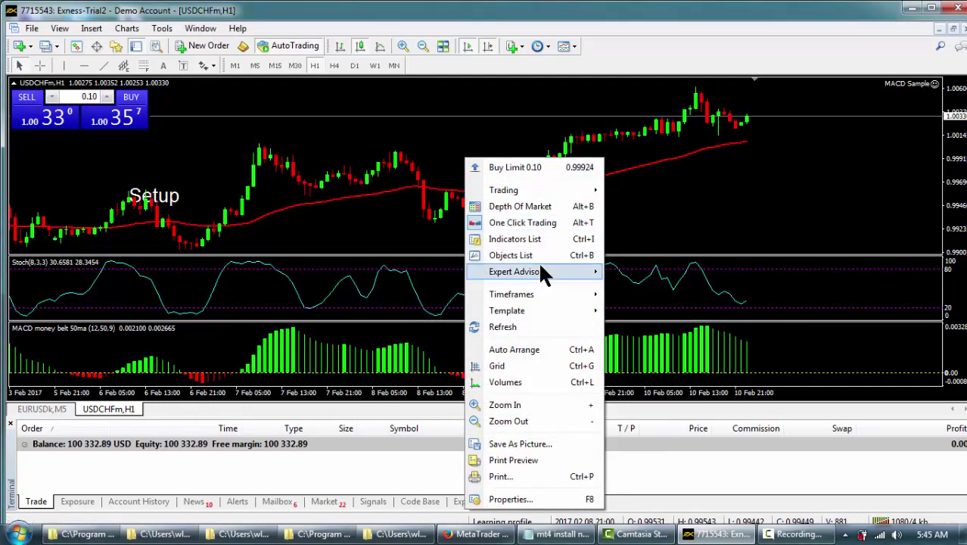
pyautogui.moveTo(541, 268)
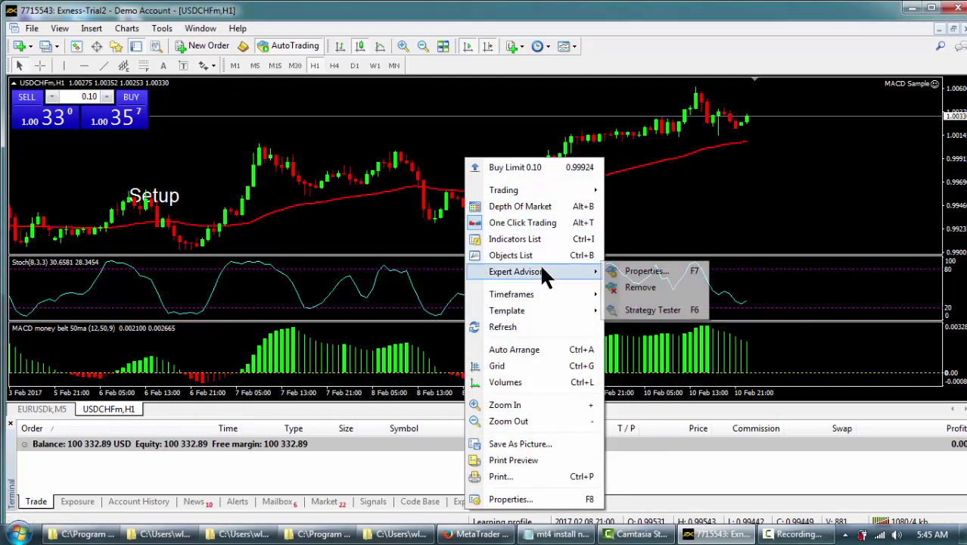
pyautogui.click(641, 274)
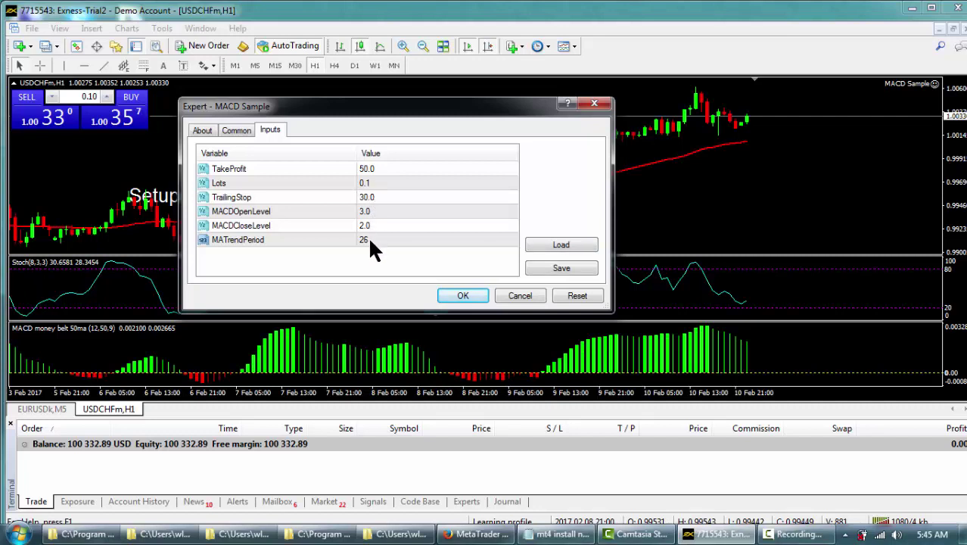
pyautogui.click(594, 103)
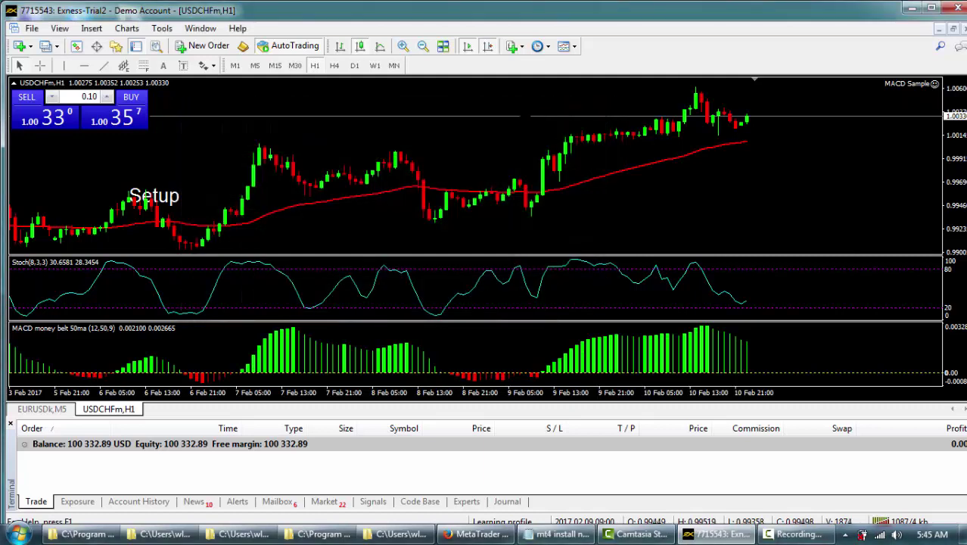
# Remove the MACD Sample expert advisor from the USDCHFm chart
pyautogui.rightClick(467, 101)
pyautogui.moveTo(519, 207)
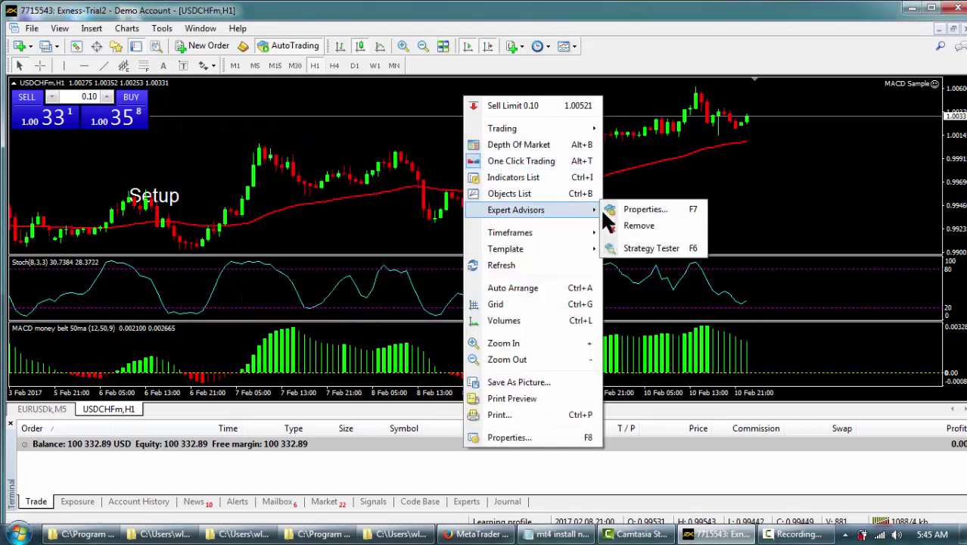
pyautogui.click(630, 225)
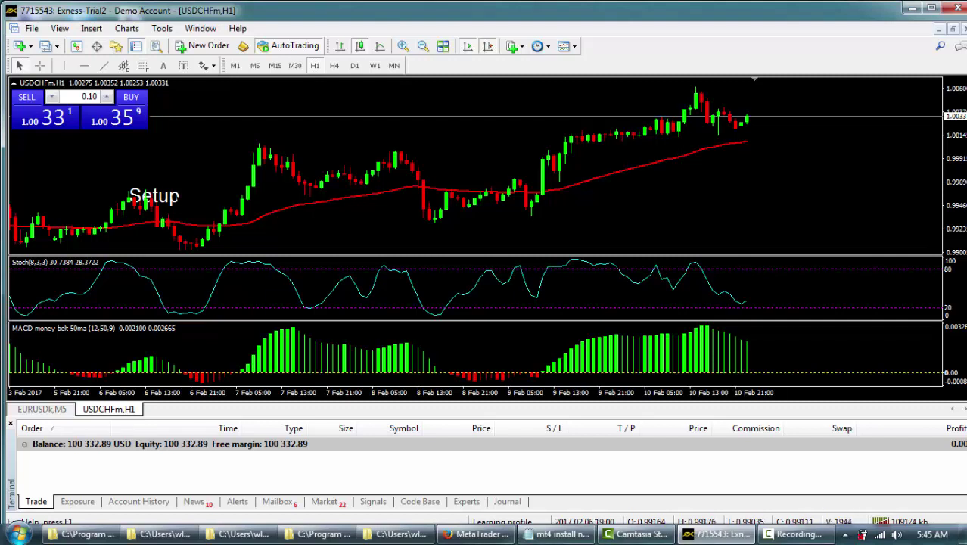
# Delete the "Setup" text label from the chart
pyautogui.doubleClick(177, 199)
pyautogui.rightClick(177, 197)
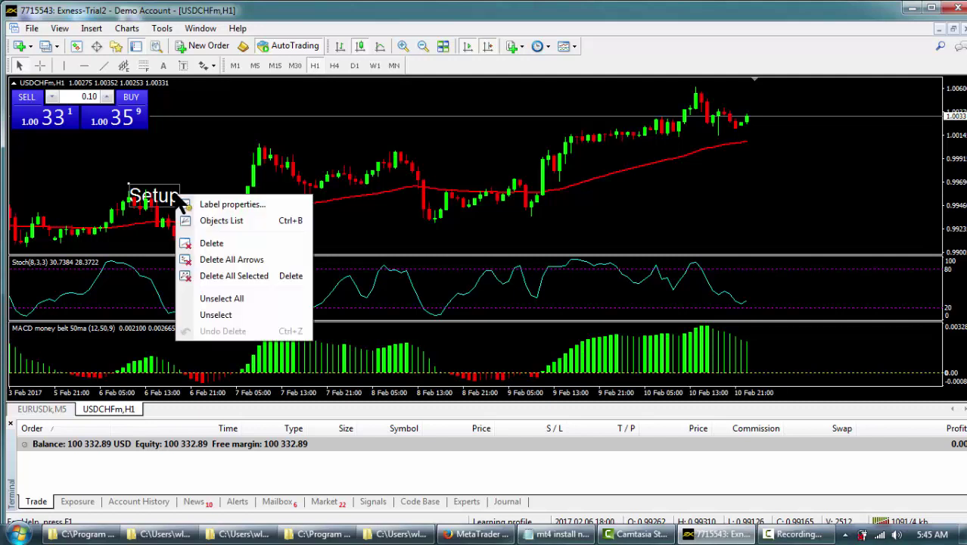
pyautogui.click(211, 243)
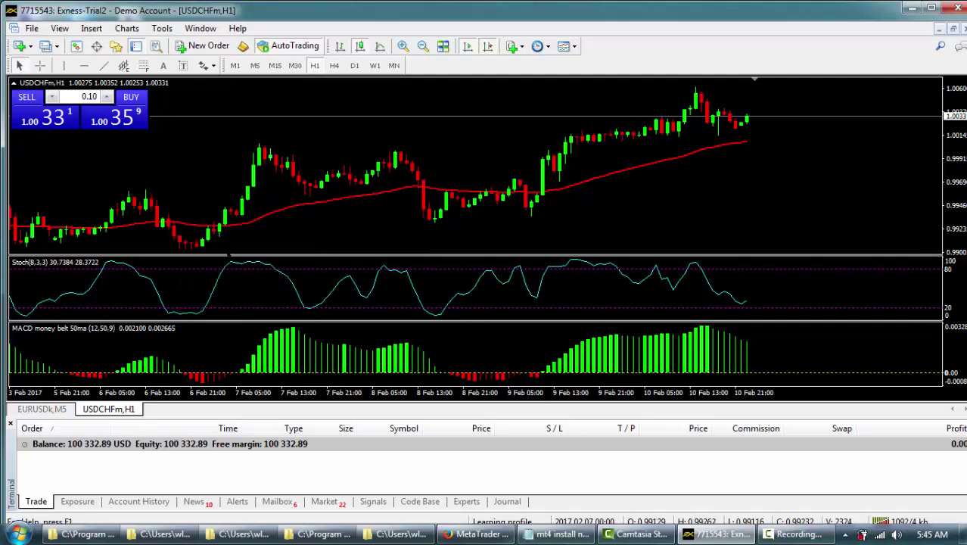
# Delete the Stochastic indicator window from below the price chart
pyautogui.rightClick(437, 301)
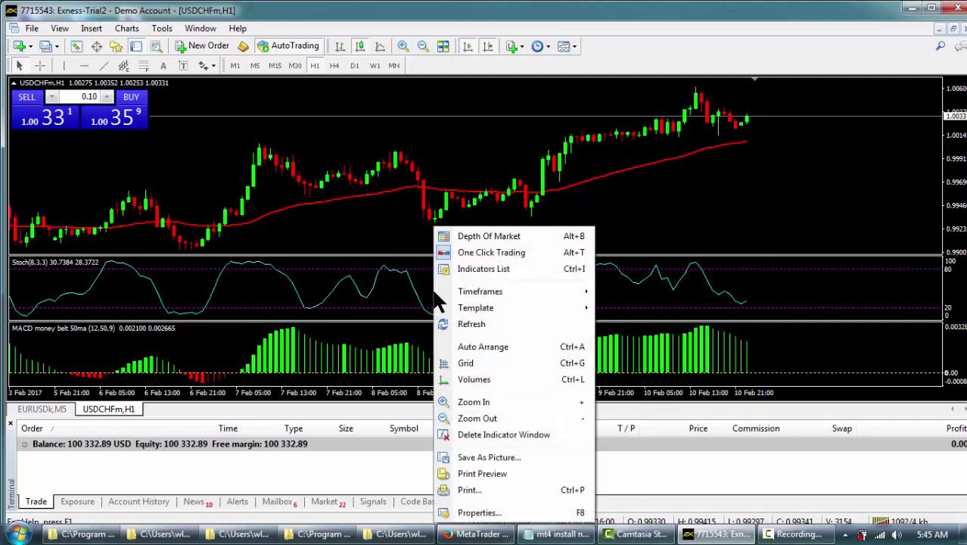
pyautogui.click(512, 435)
pyautogui.moveTo(481, 301); pyautogui.dragTo(480, 314)
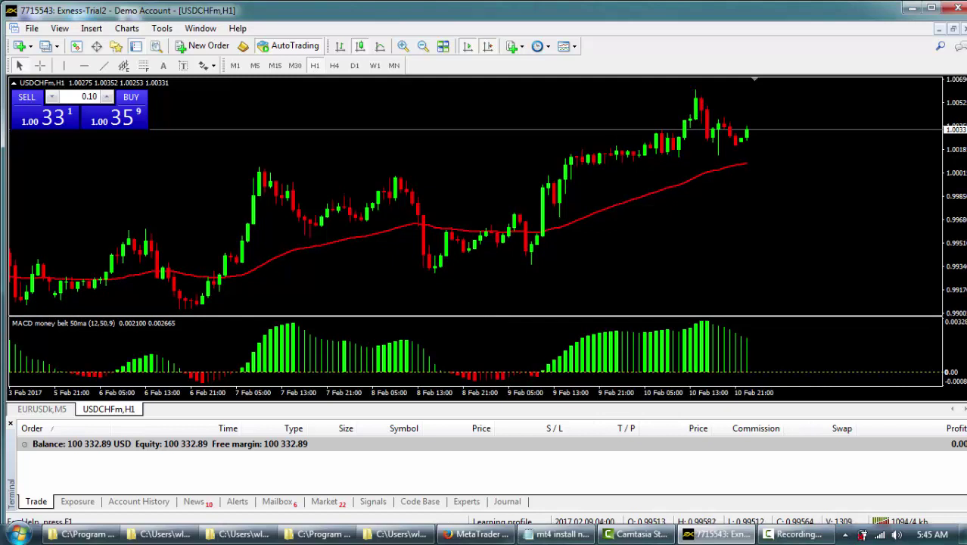
# Hide the Terminal and show it again
pyautogui.click(10, 422)
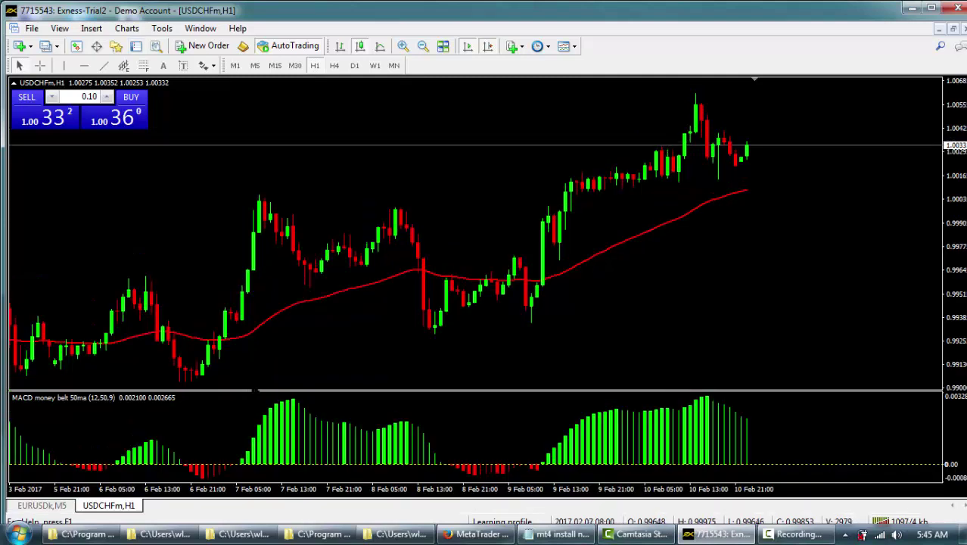
pyautogui.click(135, 47)
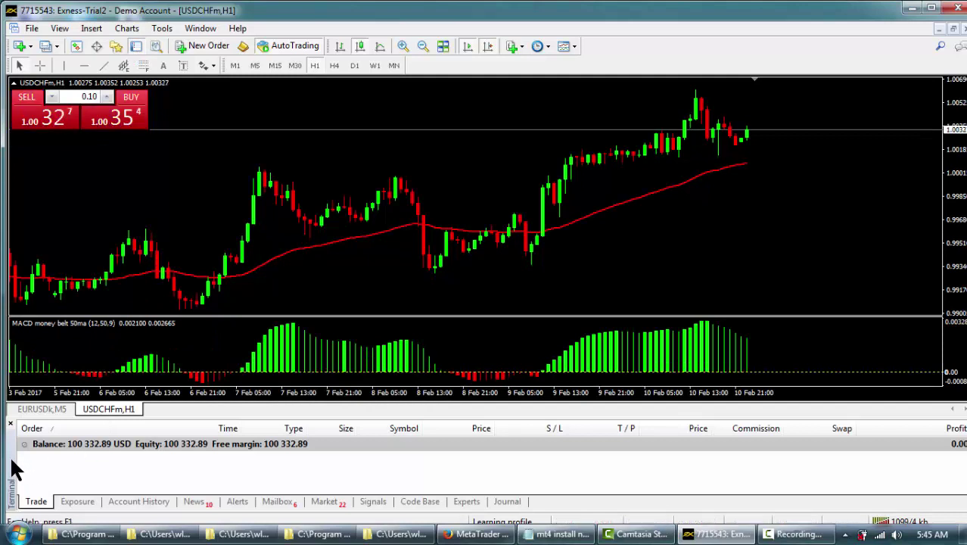
# Enlarge the Terminal to view its Signals list, and close the Terminal
pyautogui.moveTo(16, 469); pyautogui.dragTo(15, 475)
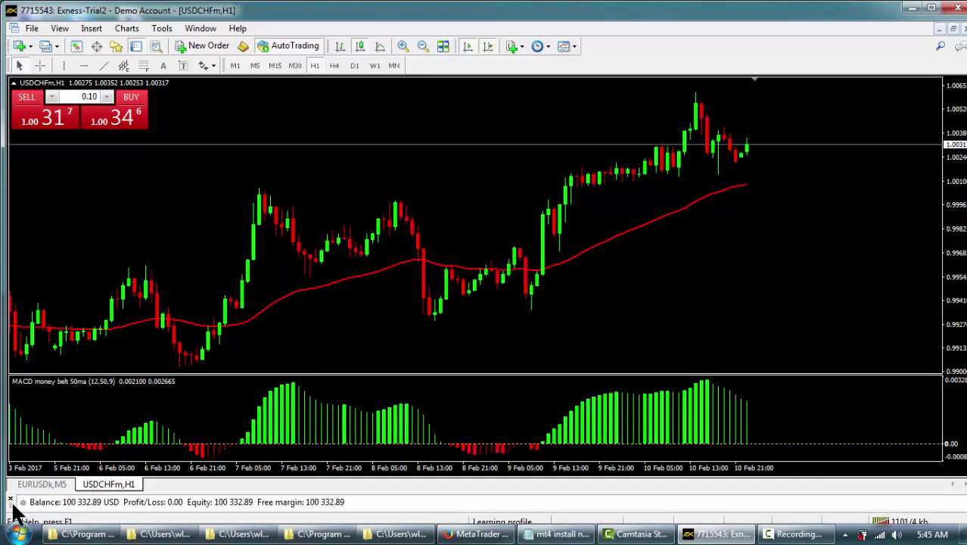
pyautogui.moveTo(10, 494); pyautogui.dragTo(12, 418)
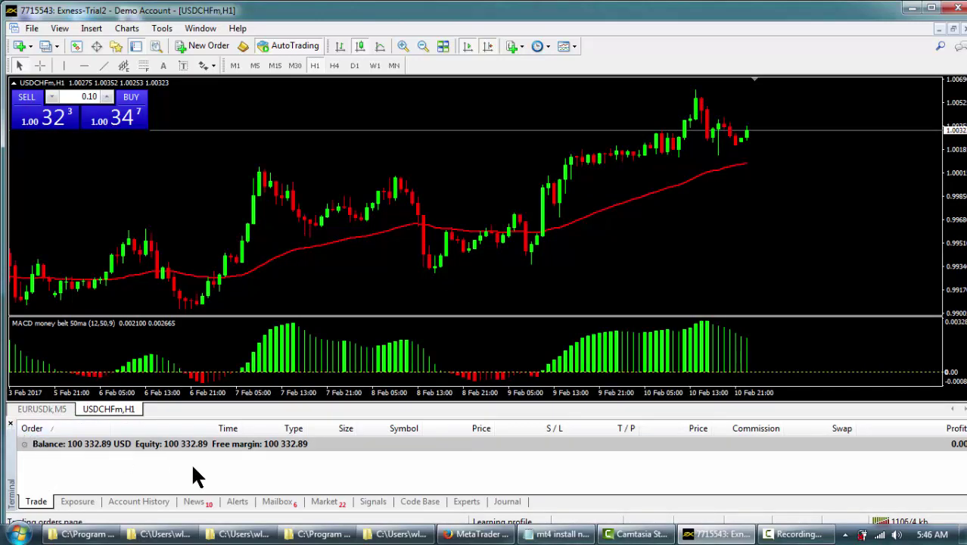
pyautogui.click(376, 502)
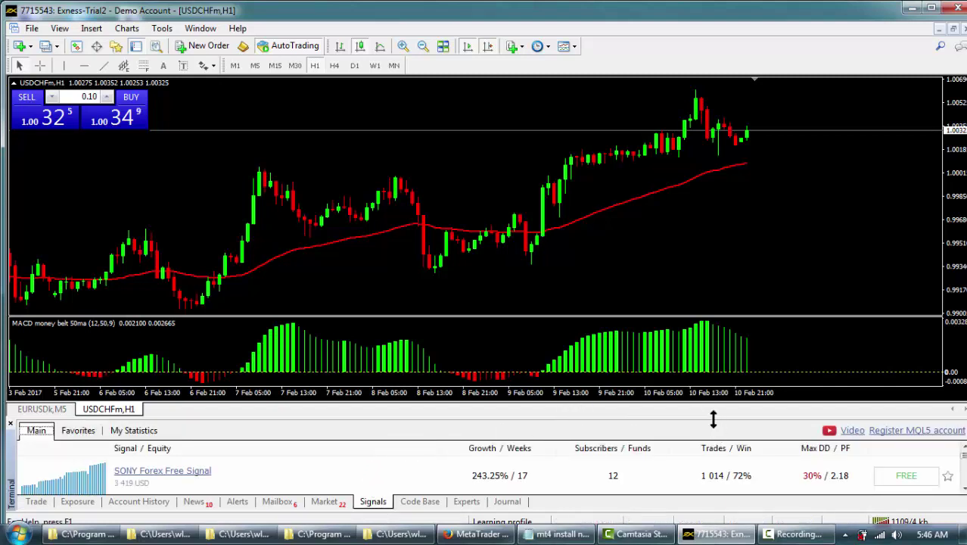
pyautogui.moveTo(714, 401); pyautogui.dragTo(723, 287)
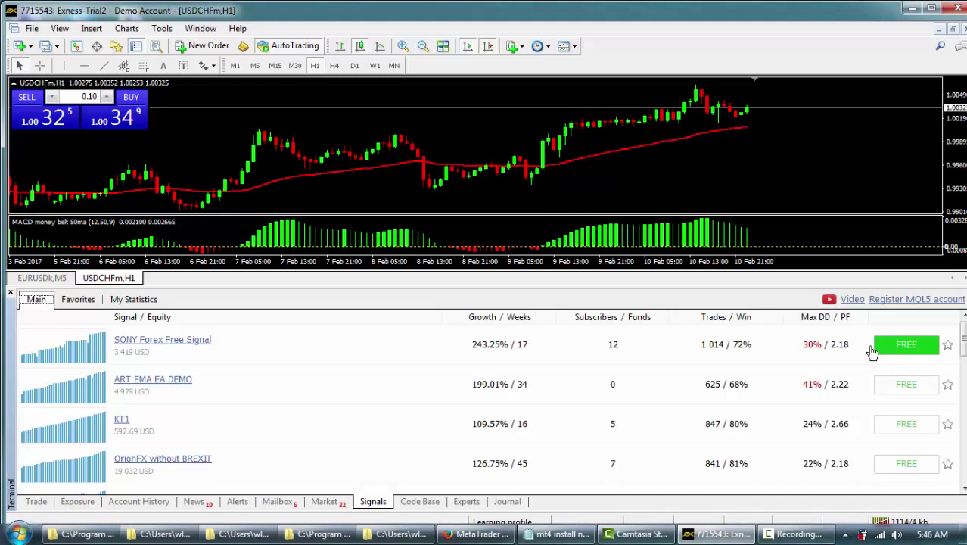
pyautogui.click(10, 294)
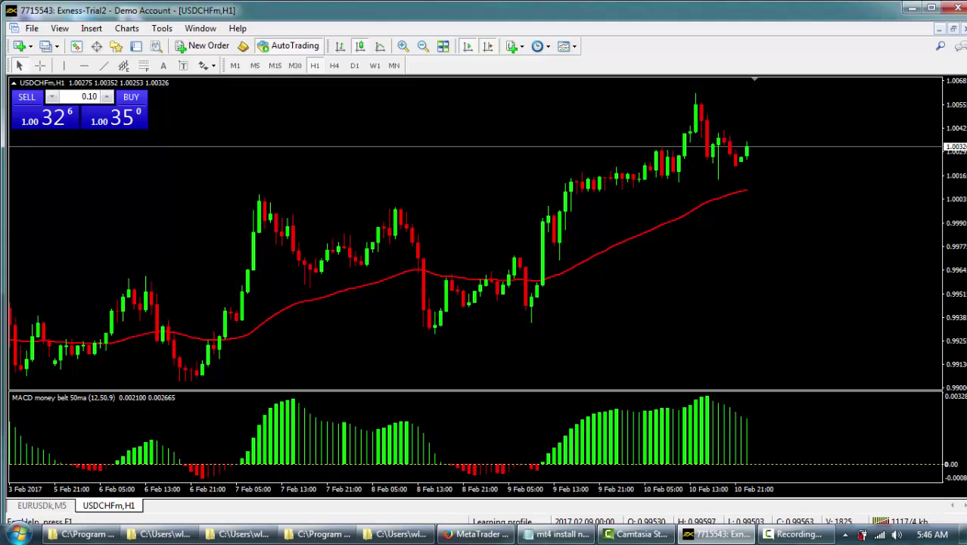
# Examine the USDCHFm chart's earlier candles back to late January 2017
pyautogui.scroll(5, 479, 217)
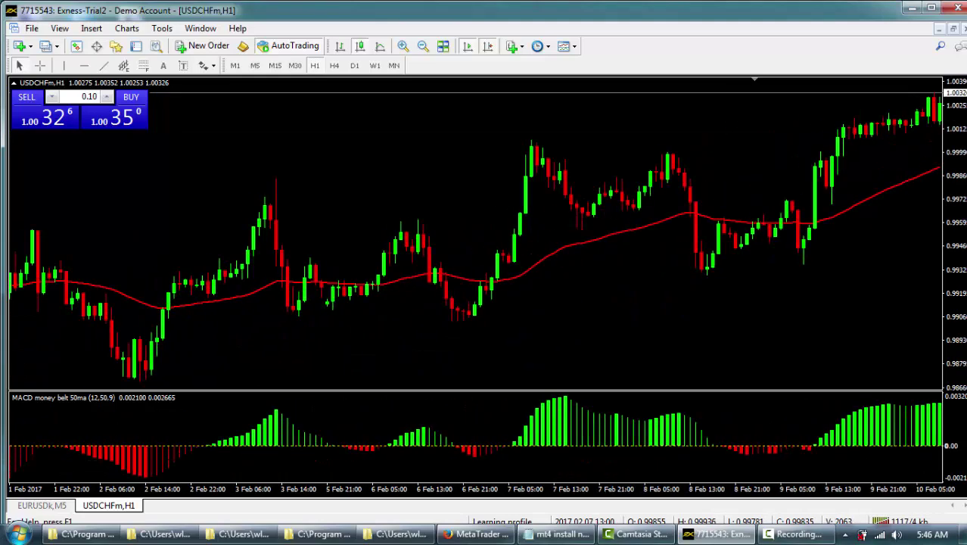
pyautogui.scroll(-6, 331, 209)
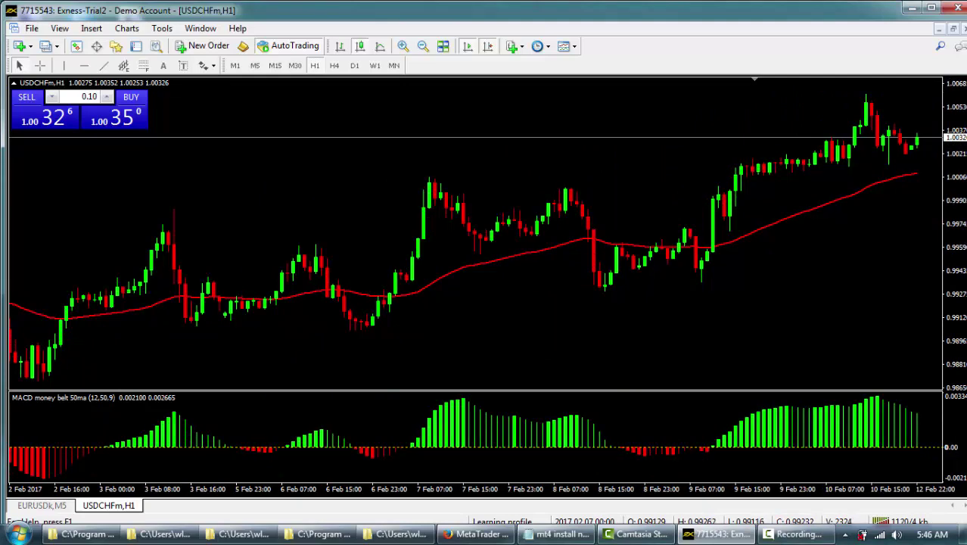
pyautogui.scroll(10, 477, 234)
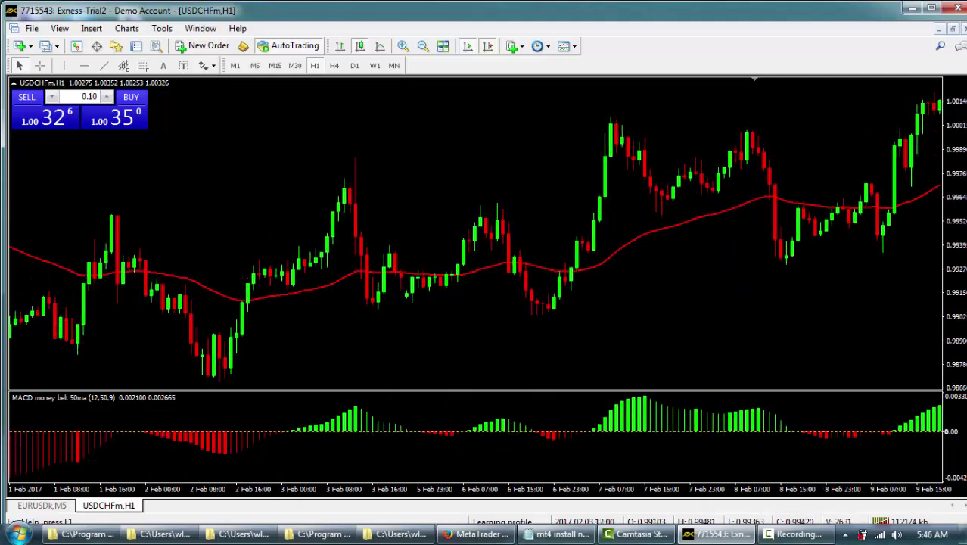
pyautogui.scroll(5, 477, 235)
pyautogui.scroll(-5, 476, 234)
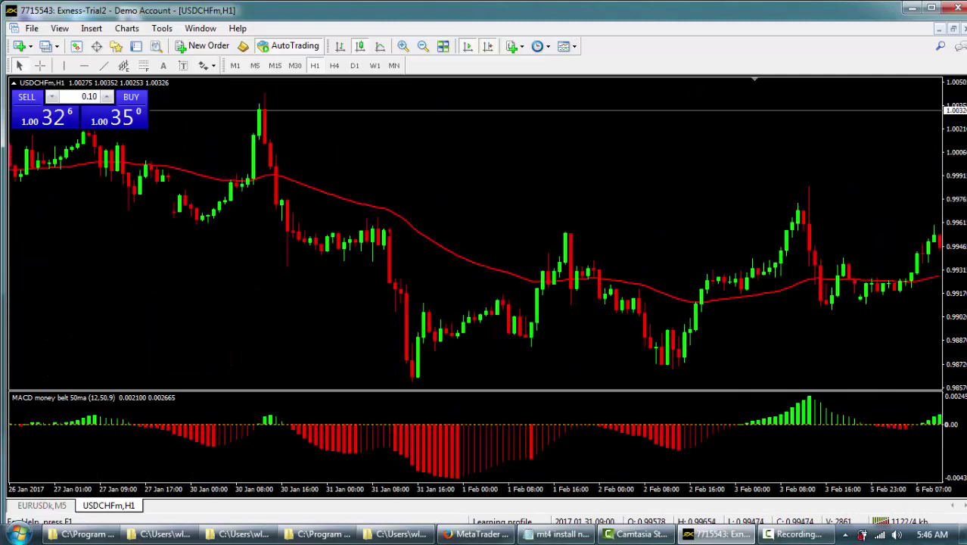
# Zoom the USDCHFm chart out to its widest level and examine price history back to early December 2016
pyautogui.click(420, 43)
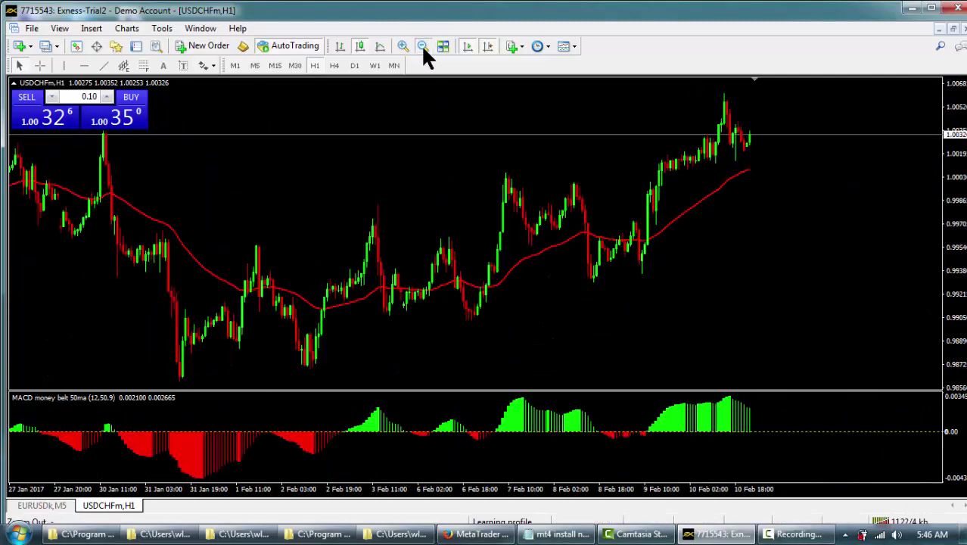
pyautogui.click(421, 44)
pyautogui.press('+')
pyautogui.press('-')
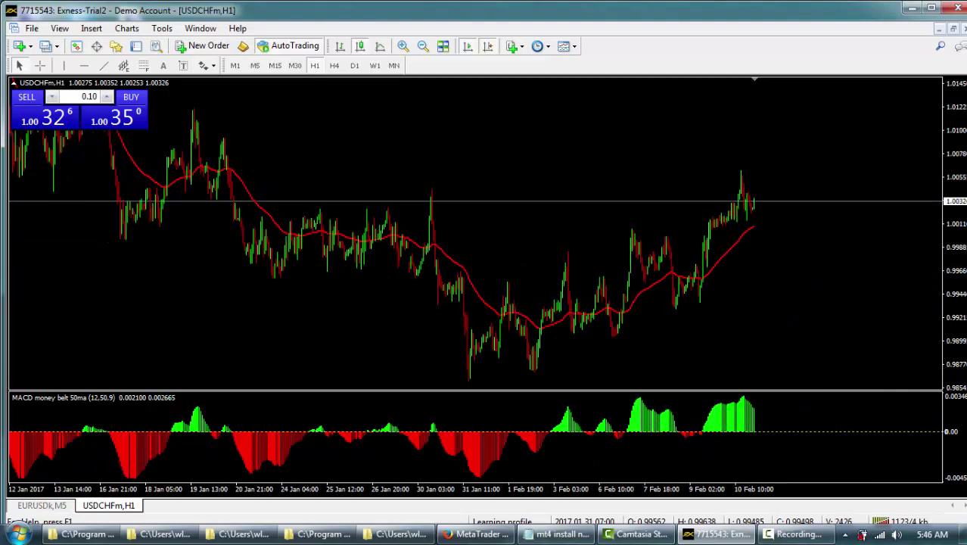
pyautogui.press('-')
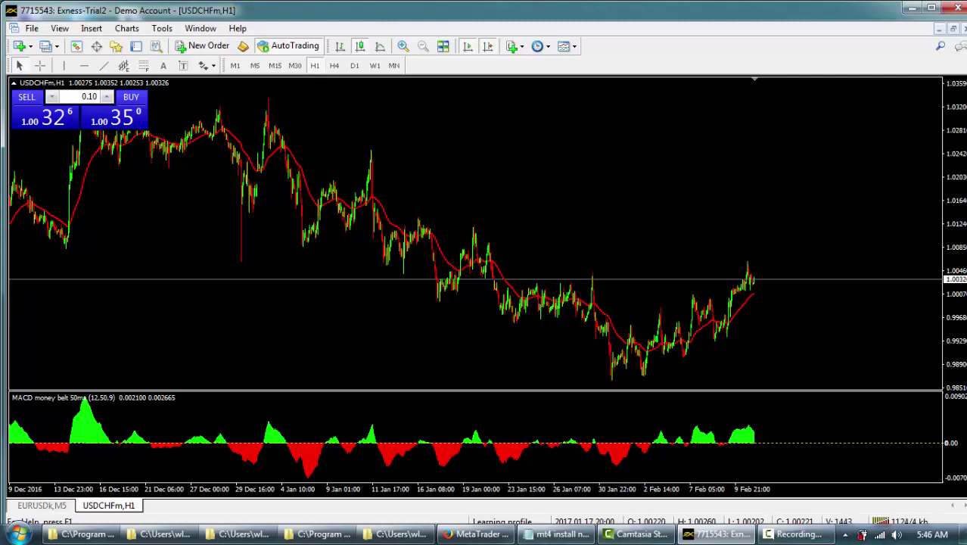
pyautogui.press('Left')
pyautogui.press('Left')
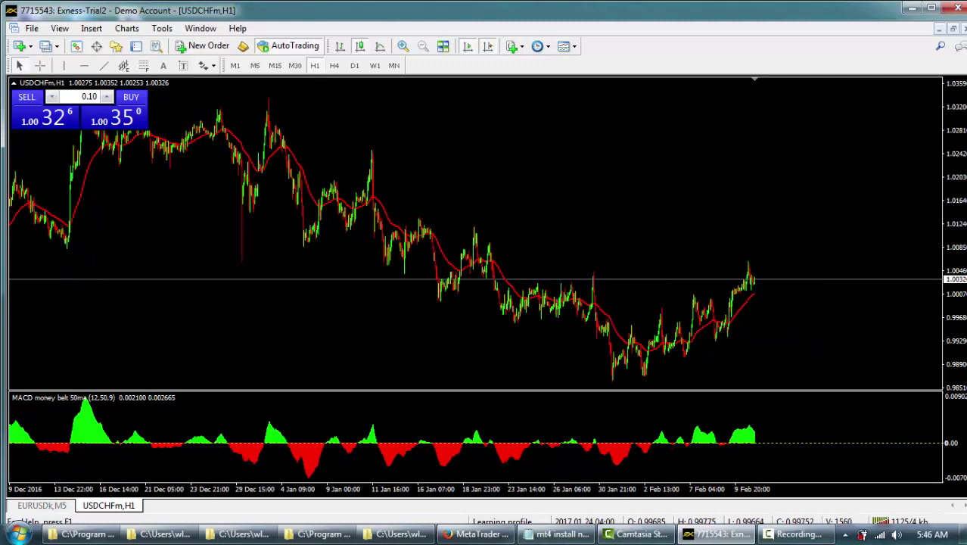
pyautogui.press('Left')
pyautogui.press('Left')
pyautogui.press('Left')
pyautogui.press('Left')
pyautogui.press('Left')
pyautogui.press('Left')
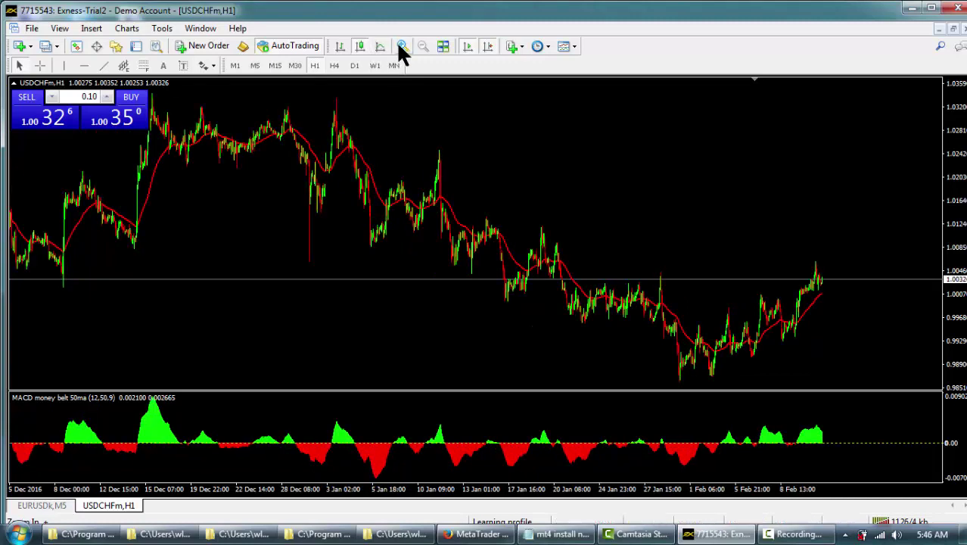
# Compare the chart at several zoom levels, ending zoomed out to show price action from mid-January to 10 February 2017
pyautogui.click(401, 47)
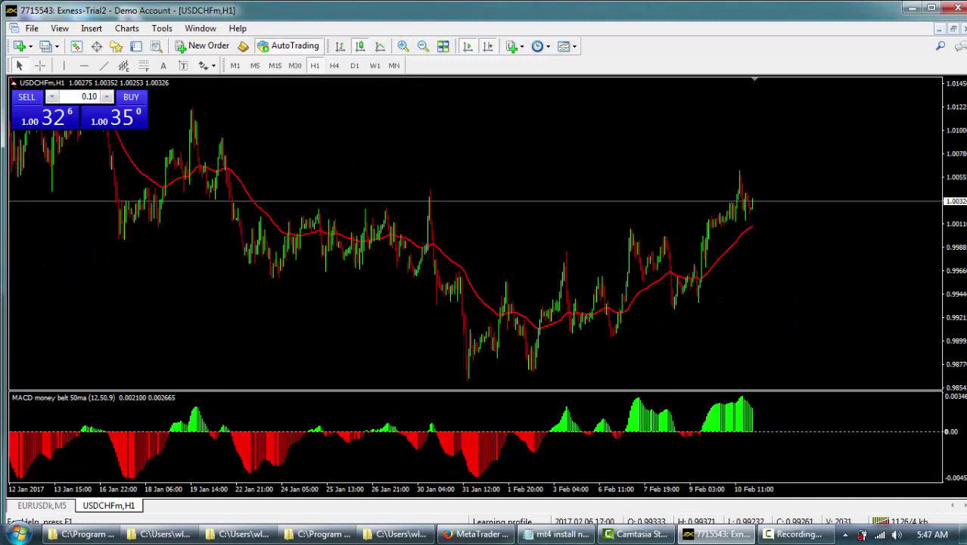
pyautogui.click(423, 46)
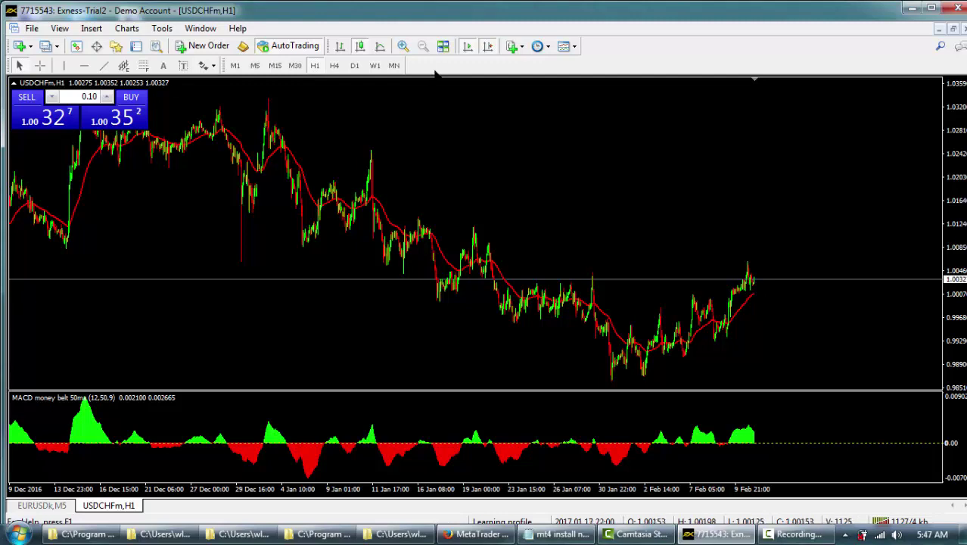
pyautogui.click(402, 46)
pyautogui.press('-')
pyautogui.click(403, 47)
pyautogui.click(402, 47)
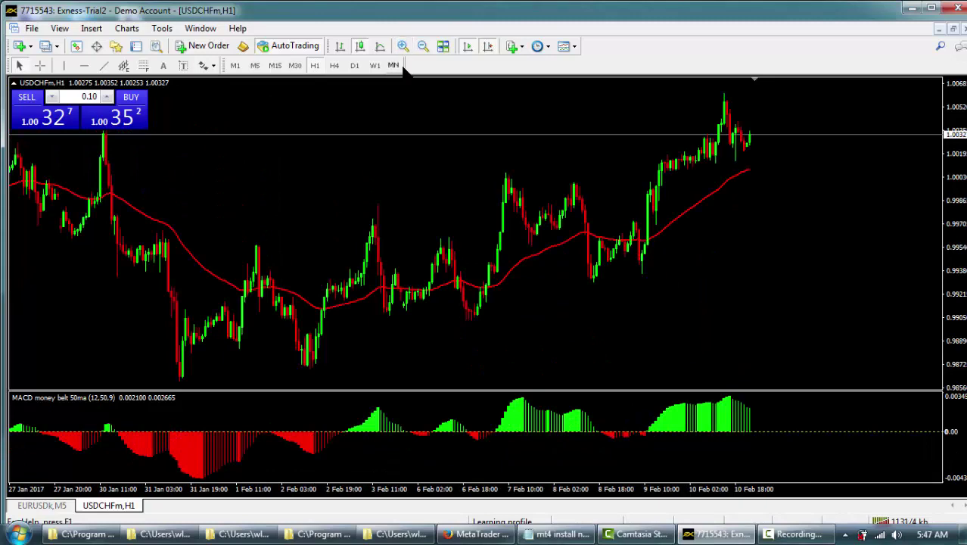
pyautogui.moveTo(408, 95); pyautogui.dragTo(619, 97)
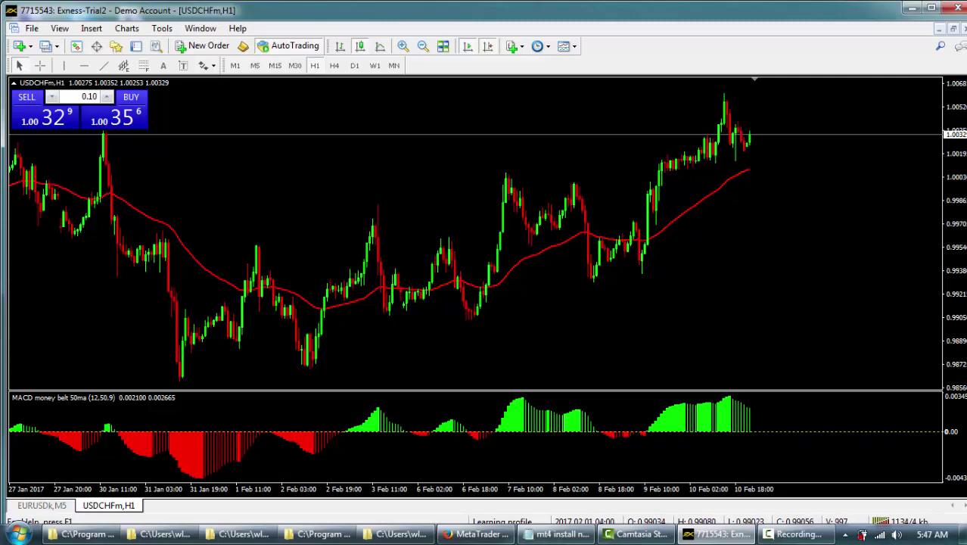
pyautogui.click(422, 46)
pyautogui.click(422, 46)
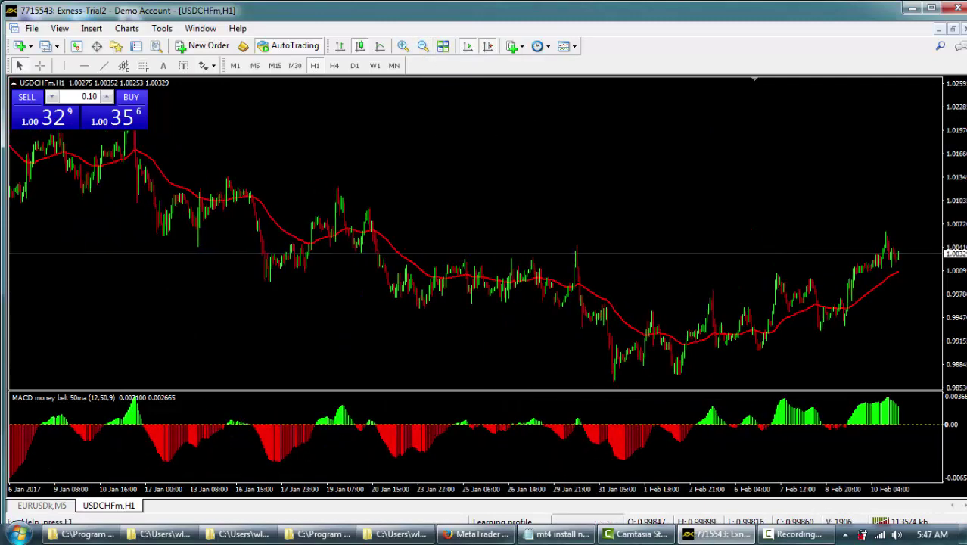
# Go back to the December 2016 candles on the chart and turn off Auto Scroll
pyautogui.moveTo(590, 144); pyautogui.dragTo(774, 176)
pyautogui.hscroll(-5, 774, 182)
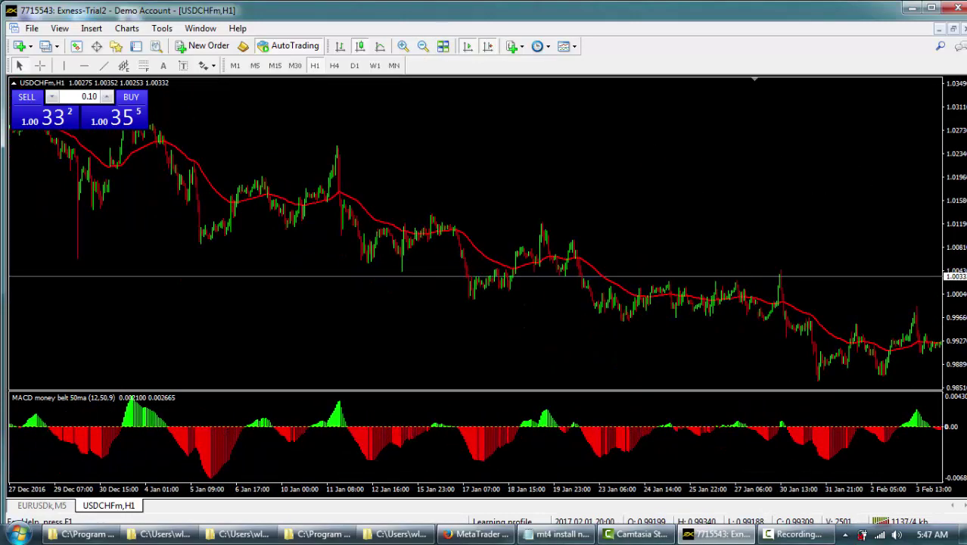
pyautogui.hscroll(-5, 768, 170)
pyautogui.hscroll(-10, 768, 167)
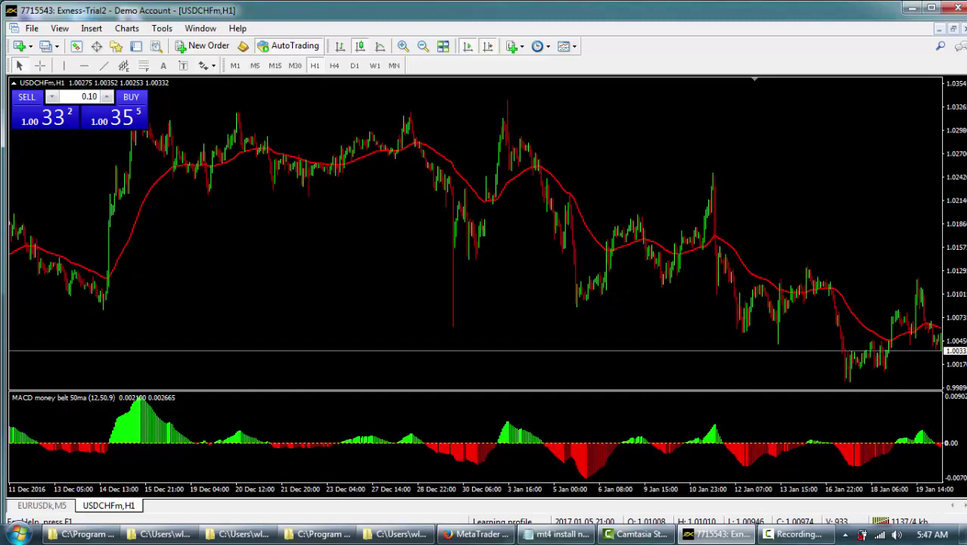
pyautogui.click(467, 46)
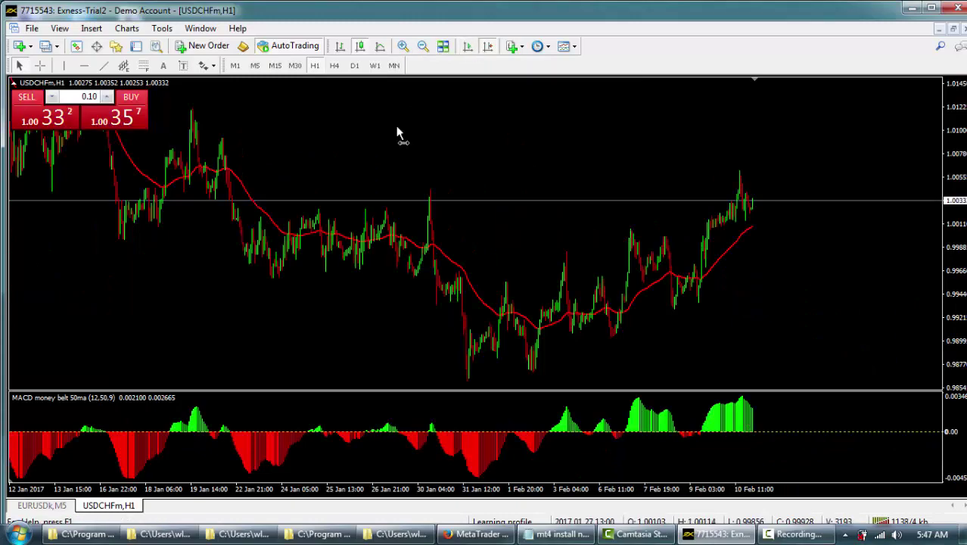
# Review the price history back to 5 December 2016 with Auto Scroll off, and return to the latest candles
pyautogui.moveTo(396, 125); pyautogui.dragTo(626, 128)
pyautogui.hscroll(-12, 475, 237)
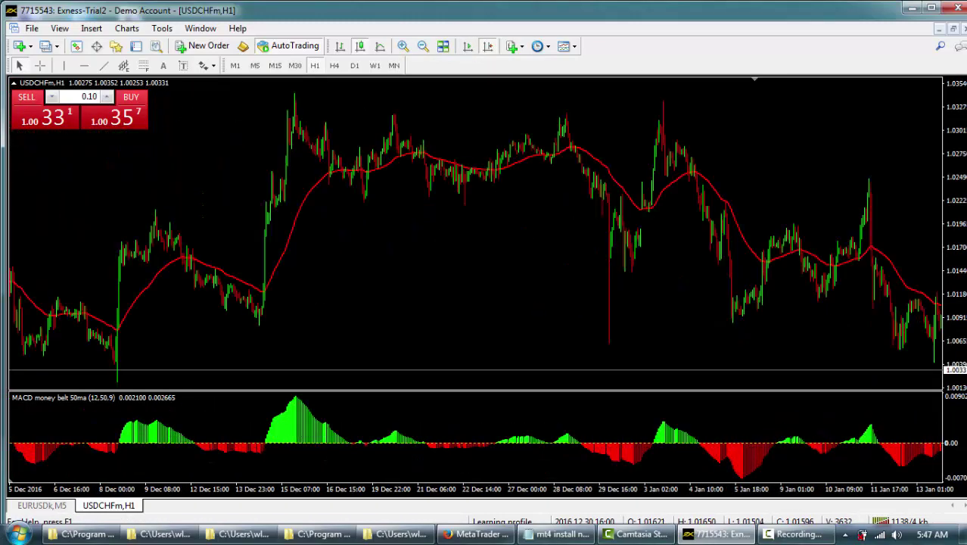
pyautogui.hscroll(6, 475, 237)
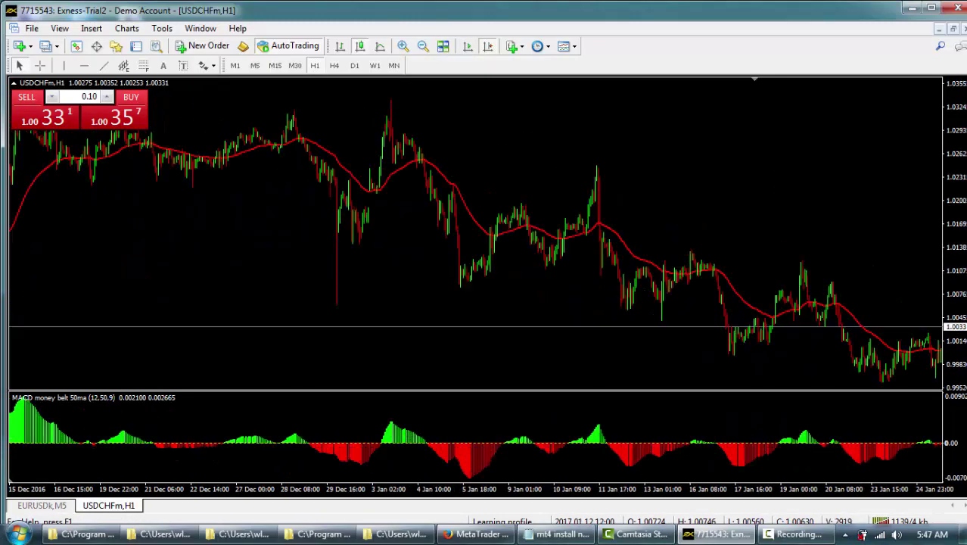
pyautogui.press('End')
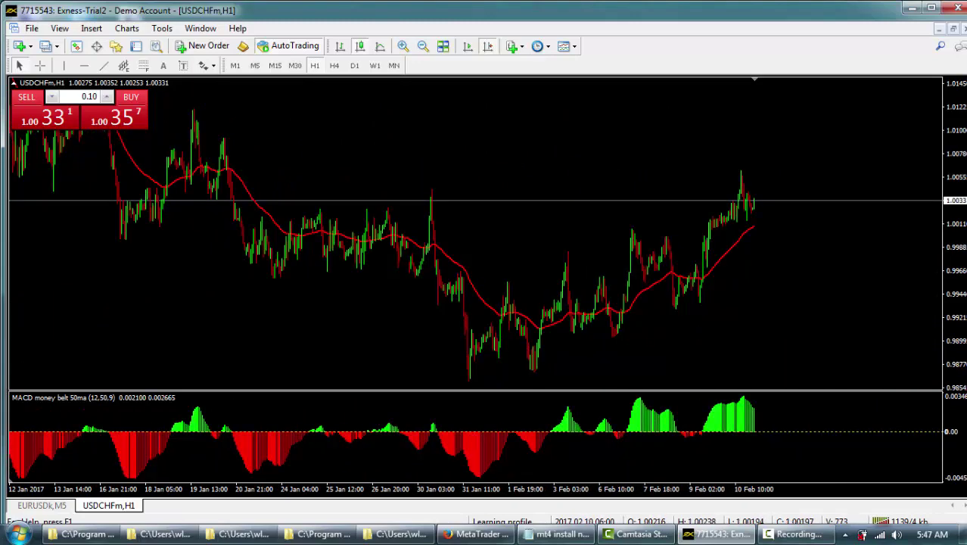
# Restore the chart windows and arrange the USDCHFm and EURUSDk charts side by side at full workspace height
pyautogui.click(952, 28)
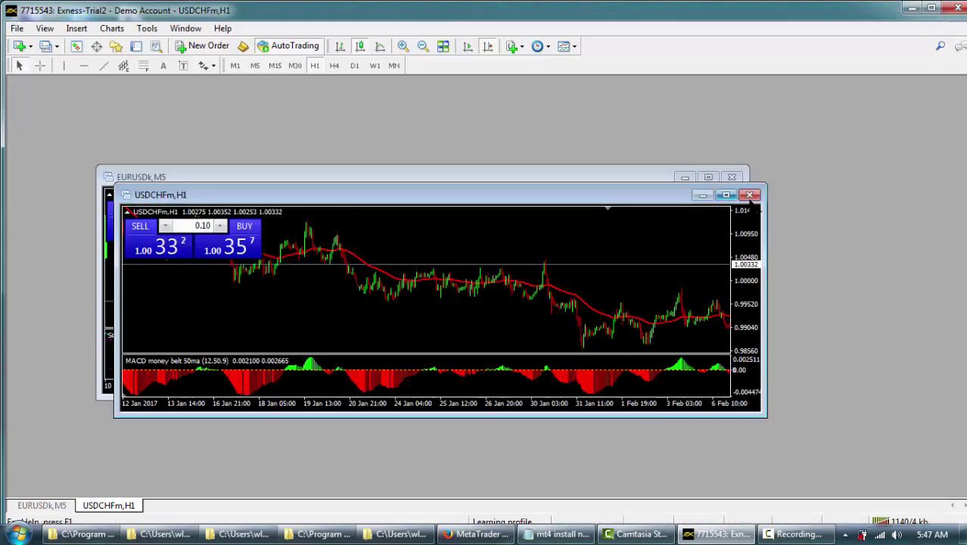
pyautogui.moveTo(766, 214); pyautogui.dragTo(436, 250)
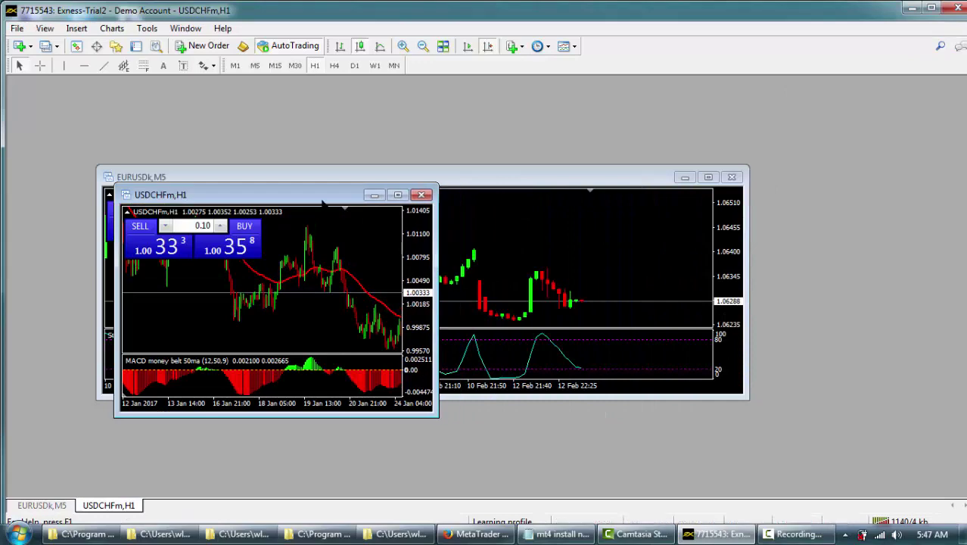
pyautogui.moveTo(318, 195); pyautogui.dragTo(216, 85)
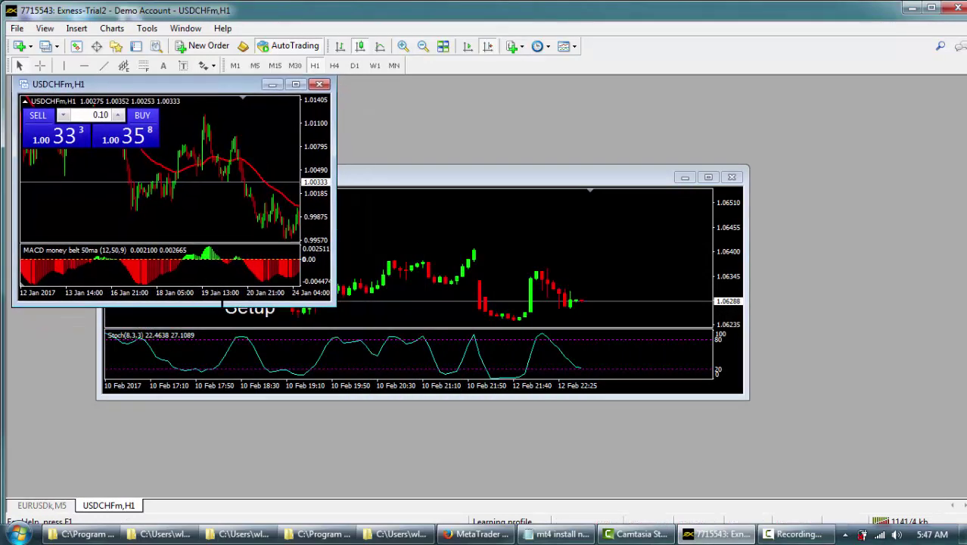
pyautogui.moveTo(219, 303); pyautogui.dragTo(224, 490)
pyautogui.click(435, 173)
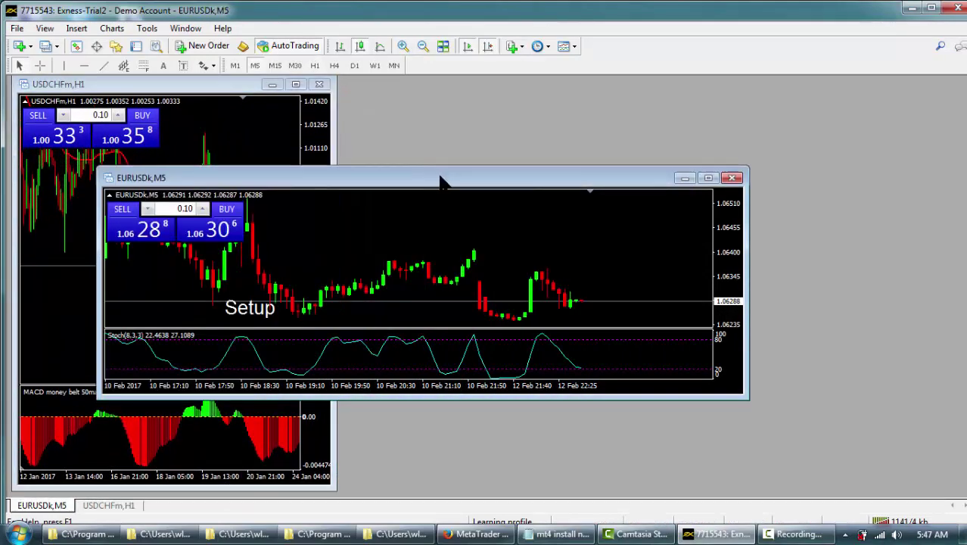
pyautogui.moveTo(443, 181); pyautogui.dragTo(665, 96)
pyautogui.moveTo(660, 306); pyautogui.dragTo(665, 490)
# Activate the USDCHFm chart, bring it to the latest candles with Auto Scroll, and toggle Chart Shift off and on
pyautogui.click(108, 505)
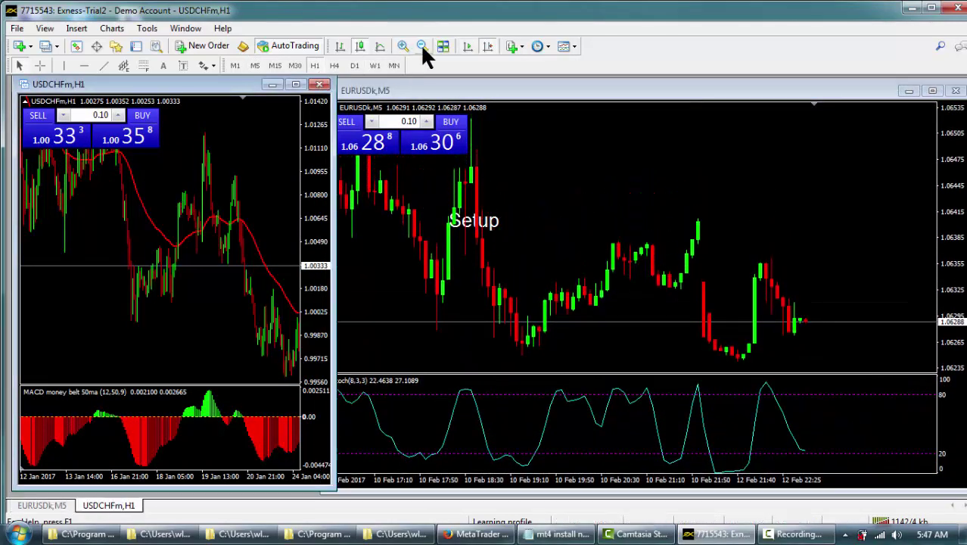
pyautogui.click(464, 47)
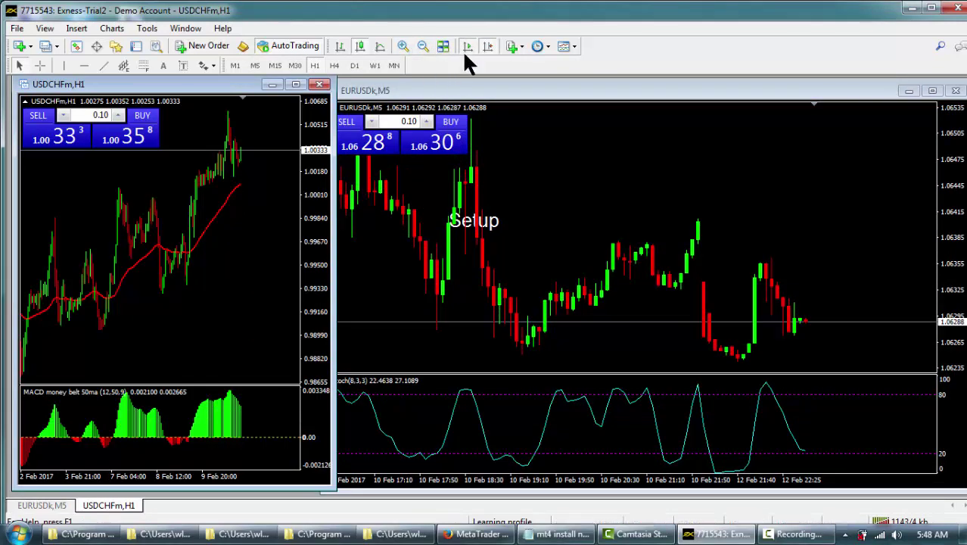
pyautogui.click(488, 46)
pyautogui.click(488, 46)
# Maximize the USDCHFm chart and bring its price history back to 5 December 2016 into view
pyautogui.click(296, 84)
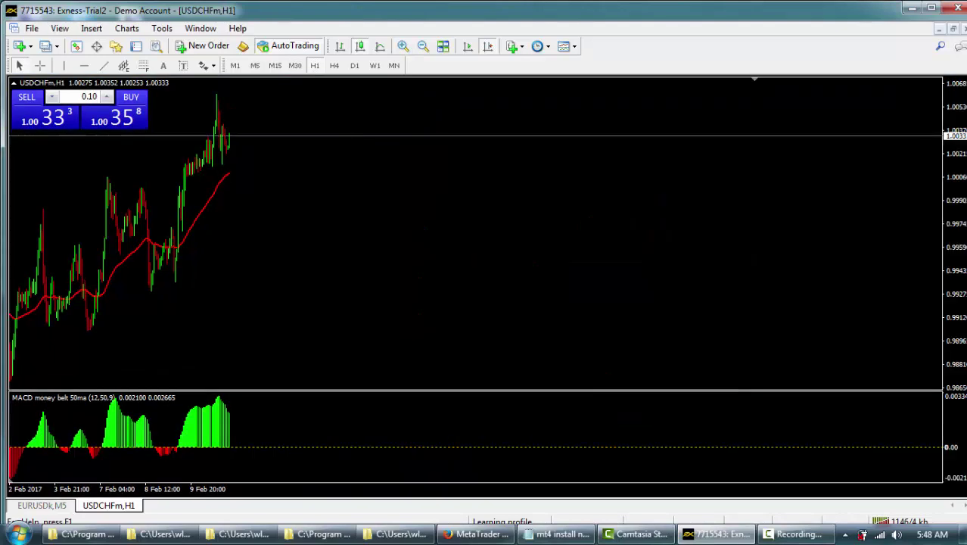
pyautogui.press('Left')
pyautogui.press('Left')
pyautogui.press('Left')
pyautogui.press('Left')
pyautogui.press('Left')
pyautogui.press('Left')
pyautogui.press('Left')
pyautogui.press('Left')
pyautogui.press('Left')
pyautogui.press('Left')
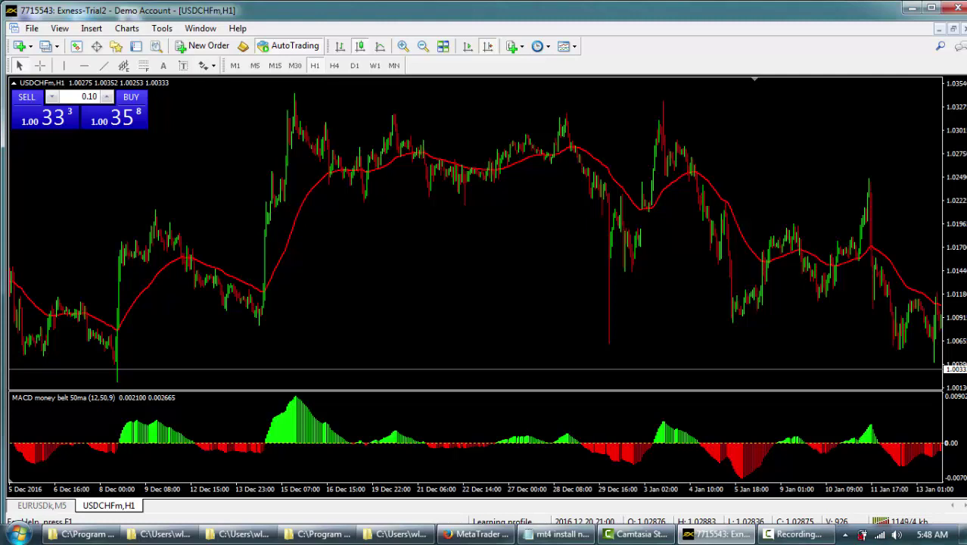
# Open the History Center and review the symbols in the Forex_Mini, Forex_Fixed and Forex_MarketEx groups
pyautogui.click(162, 28)
pyautogui.click(200, 68)
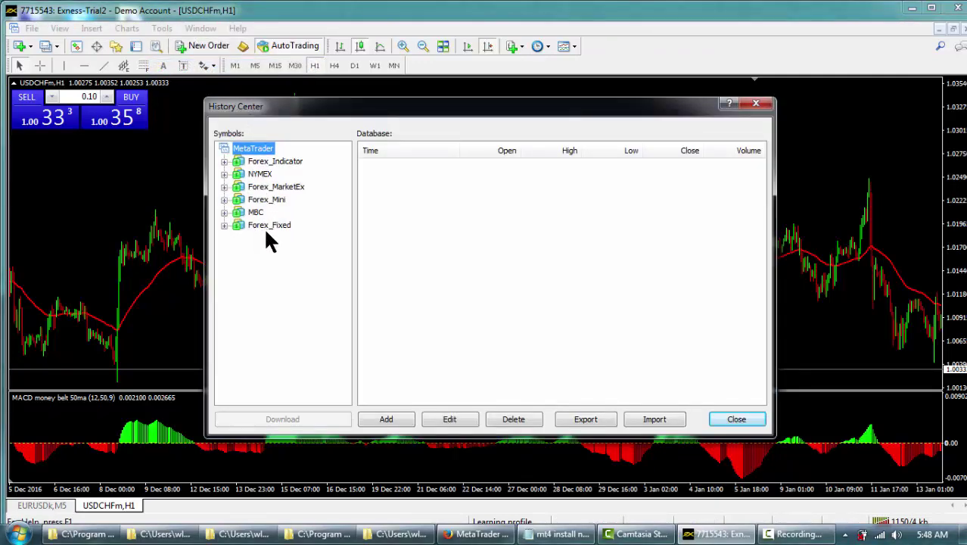
pyautogui.click(224, 199)
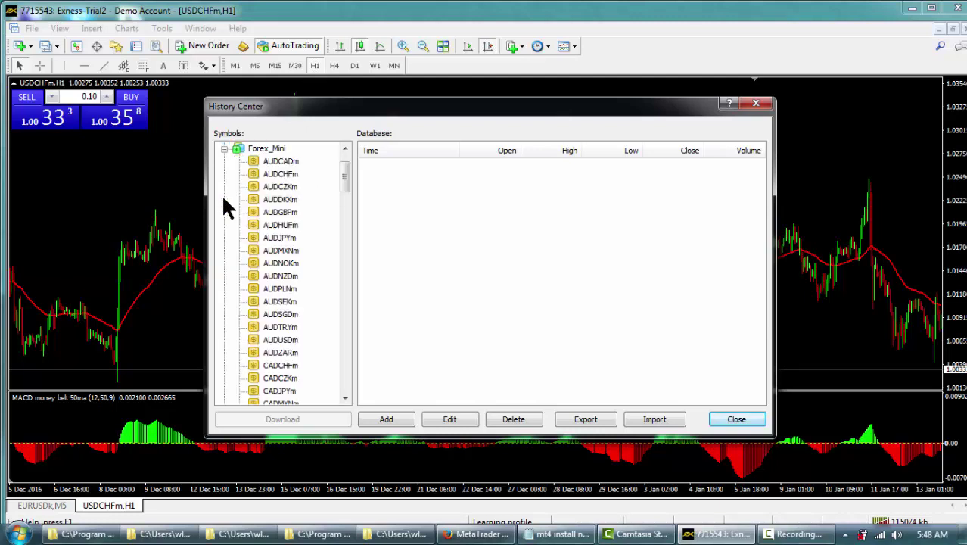
pyautogui.click(224, 149)
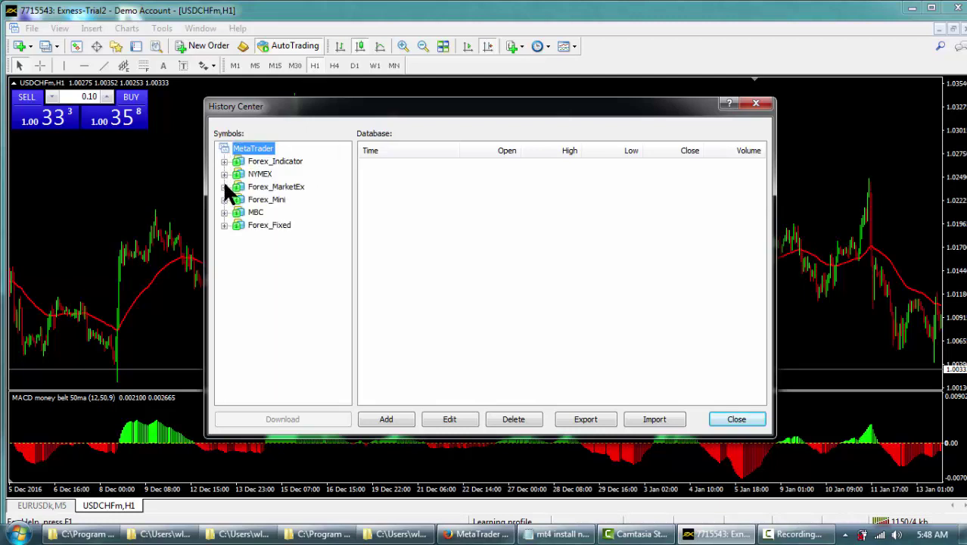
pyautogui.click(224, 225)
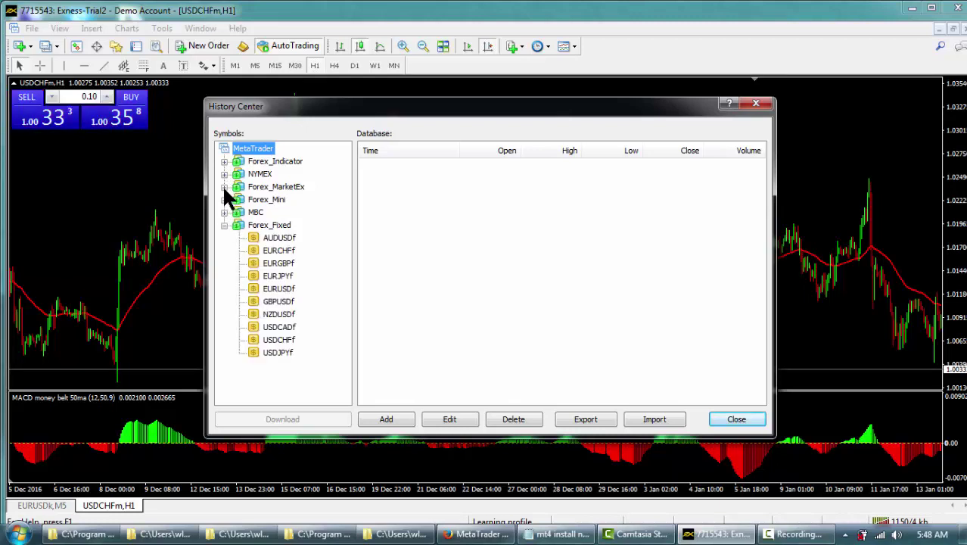
pyautogui.click(224, 186)
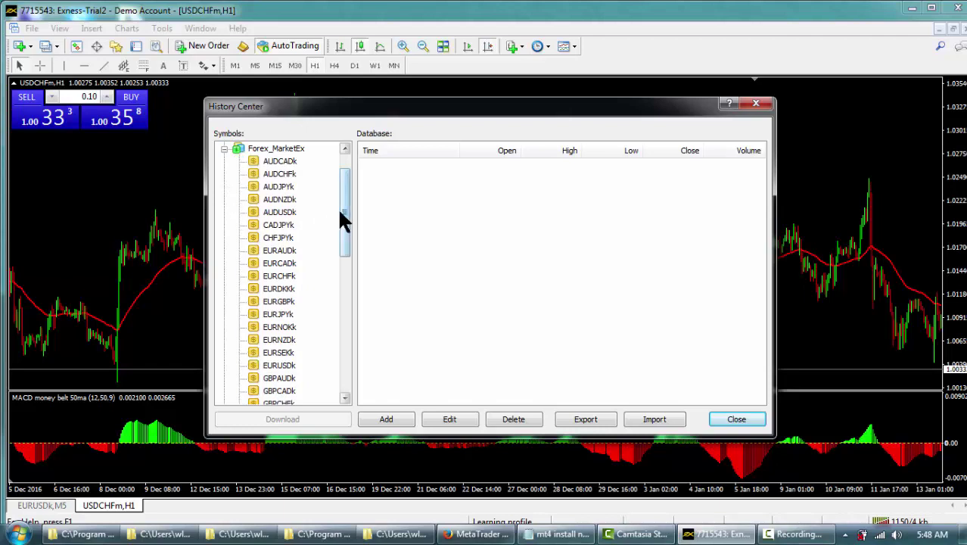
pyautogui.moveTo(339, 211); pyautogui.dragTo(340, 236)
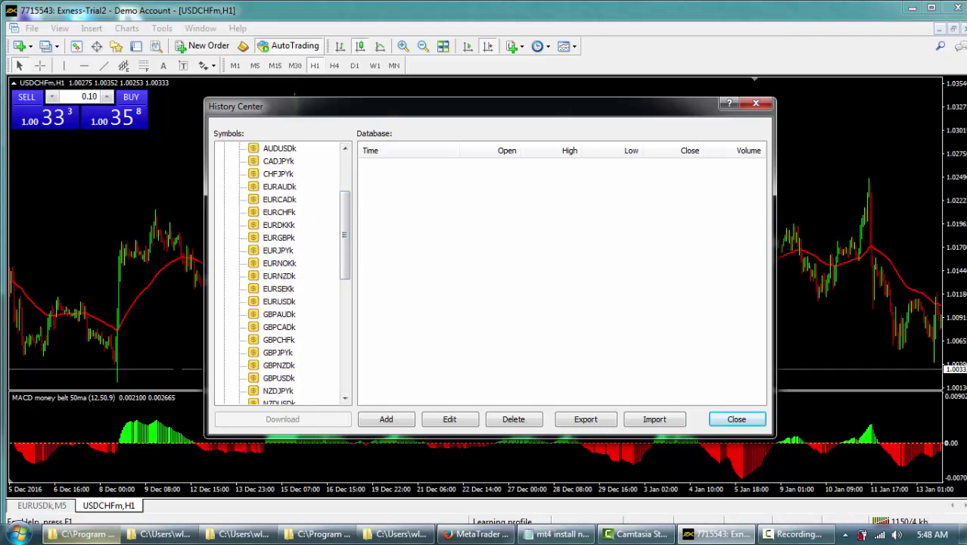
pyautogui.moveTo(340, 221); pyautogui.dragTo(317, 157)
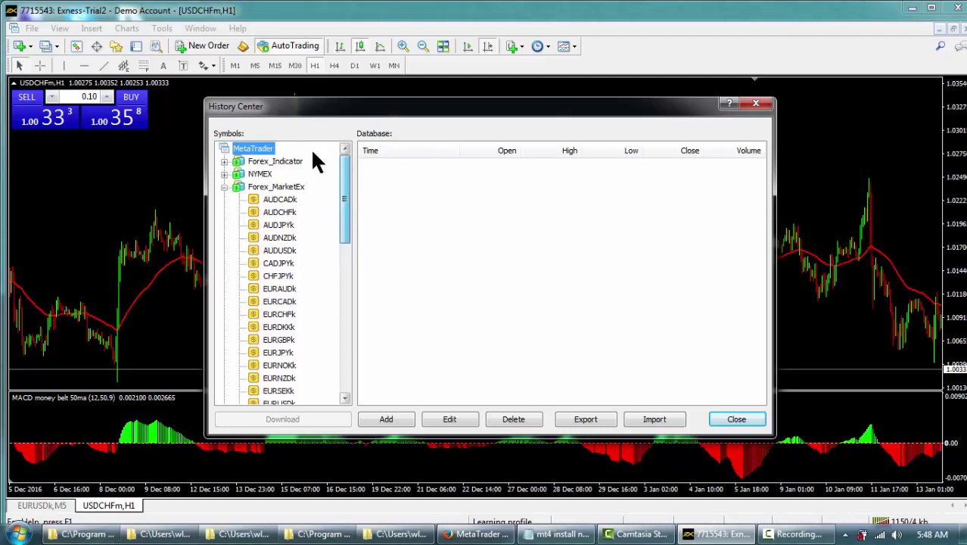
pyautogui.click(224, 187)
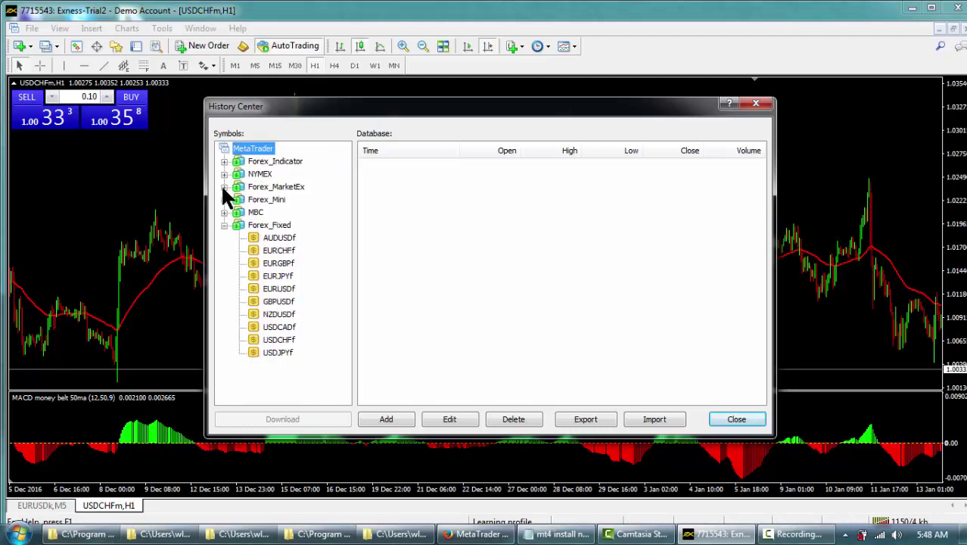
# Select the 1 Minute (M1) history of EURUSDm in the Forex_Mini group, and close the History Center
pyautogui.click(224, 200)
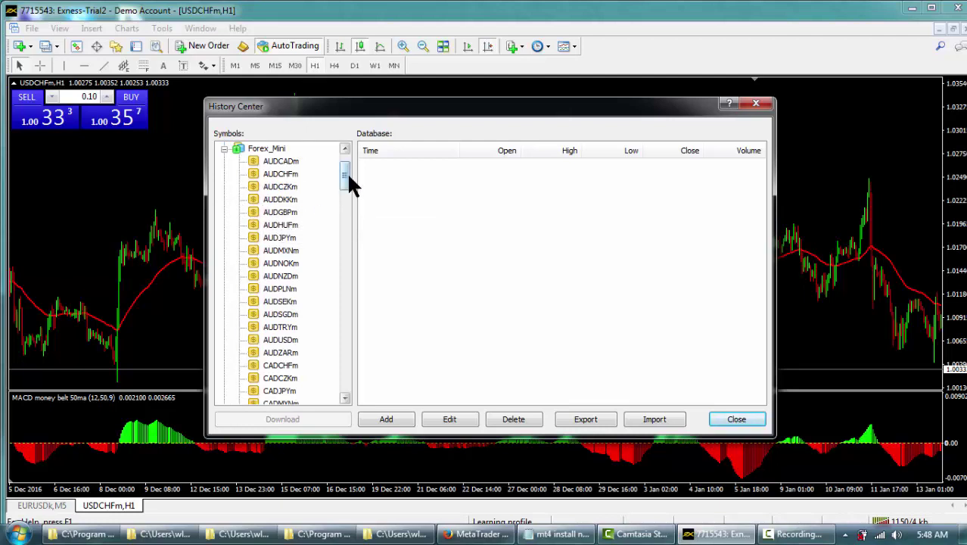
pyautogui.moveTo(343, 182); pyautogui.dragTo(343, 243)
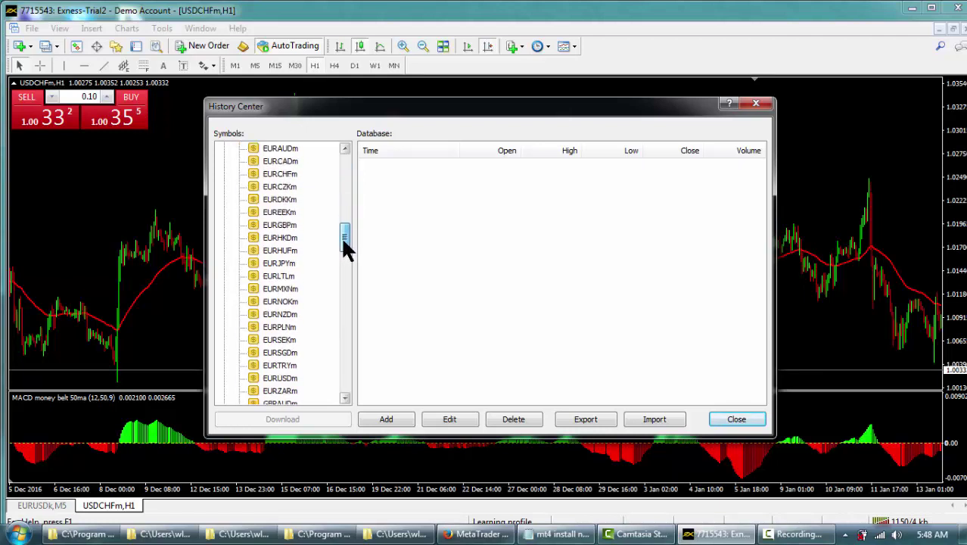
pyautogui.click(299, 377)
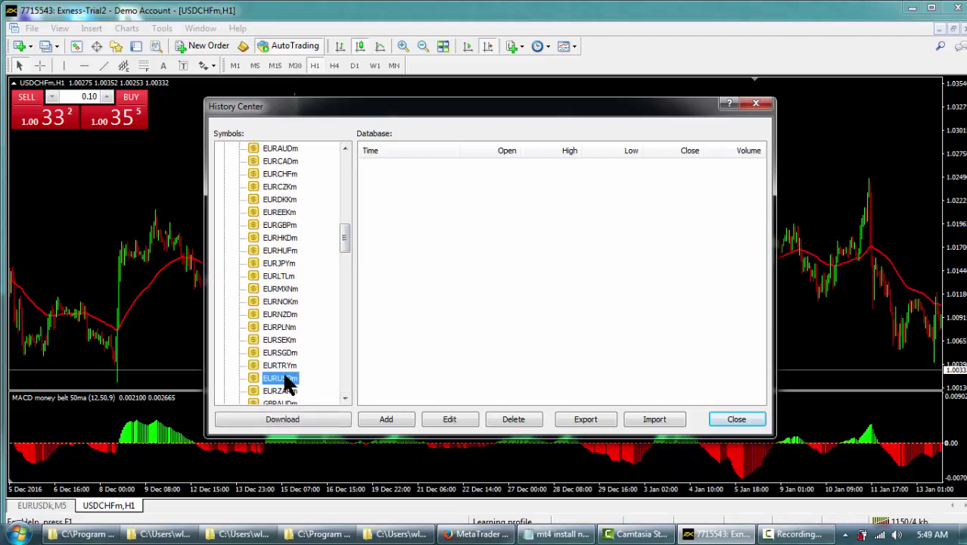
pyautogui.doubleClick(286, 378)
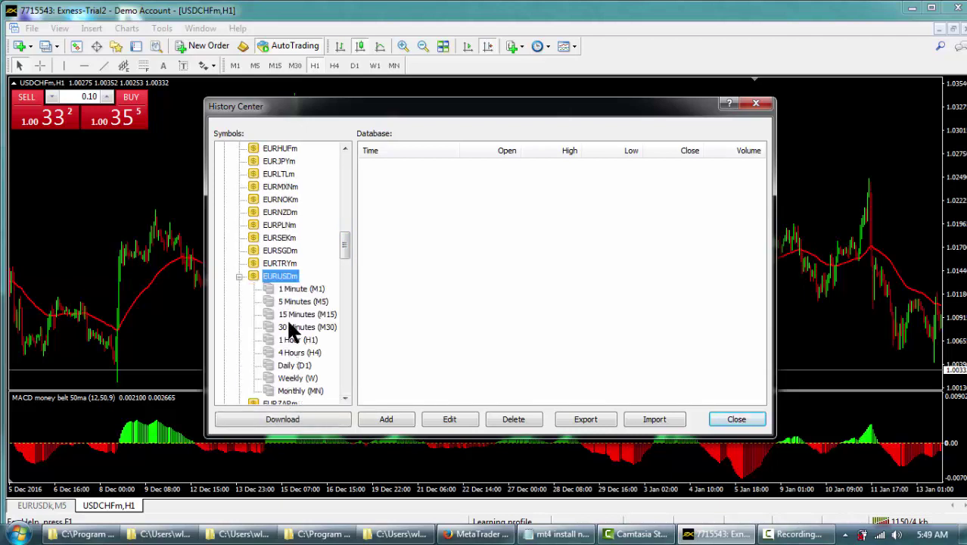
pyautogui.click(290, 292)
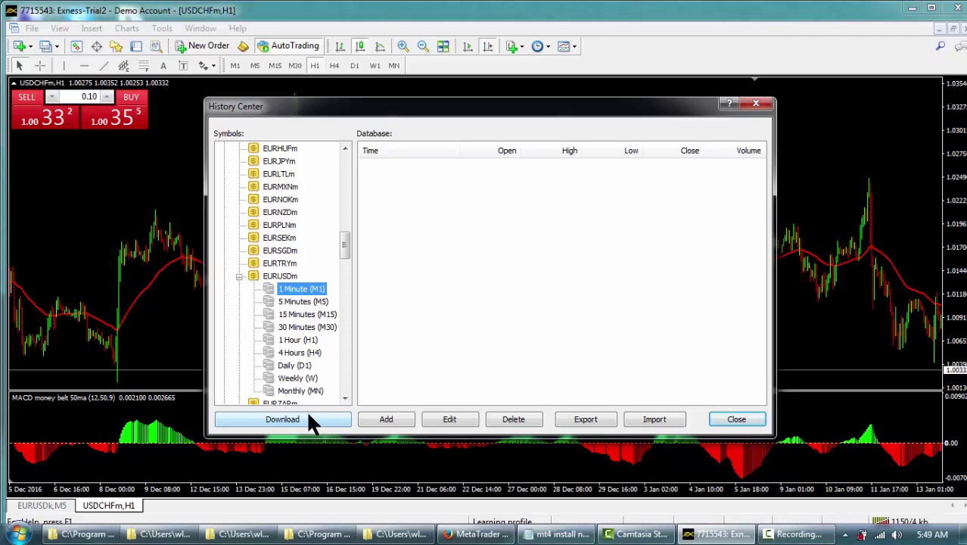
pyautogui.click(756, 106)
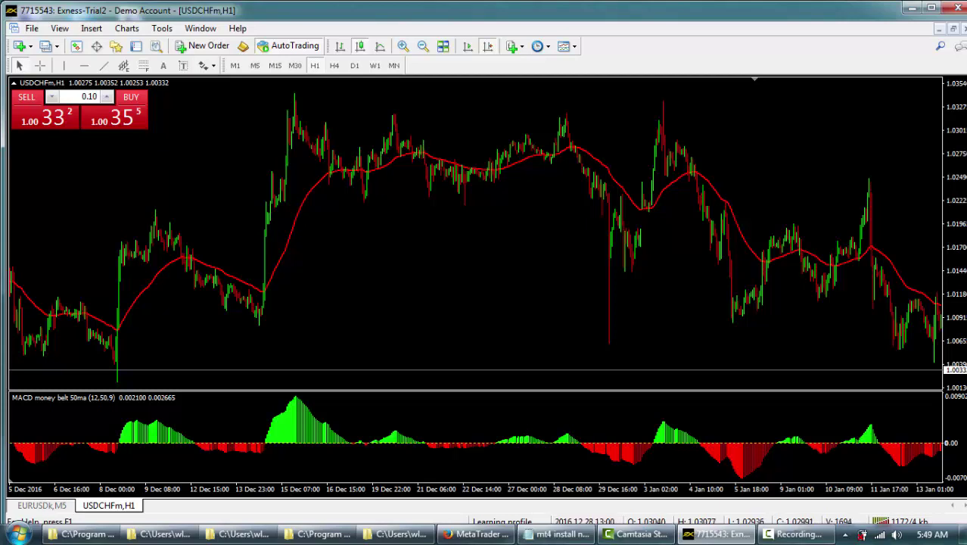
# Draw a downward-sloping channel across the mid-December candles of the USDCHFm chart and delete it
pyautogui.click(208, 66)
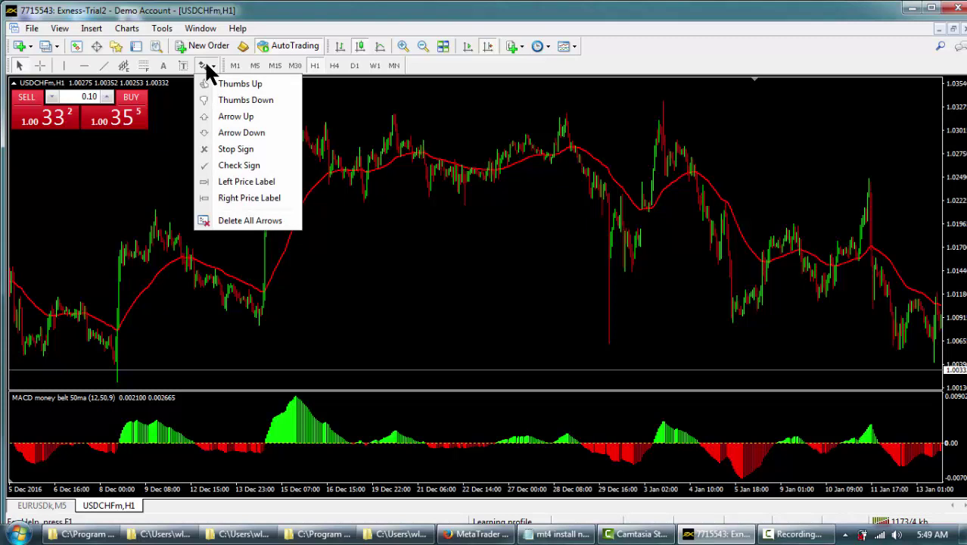
pyautogui.click(143, 68)
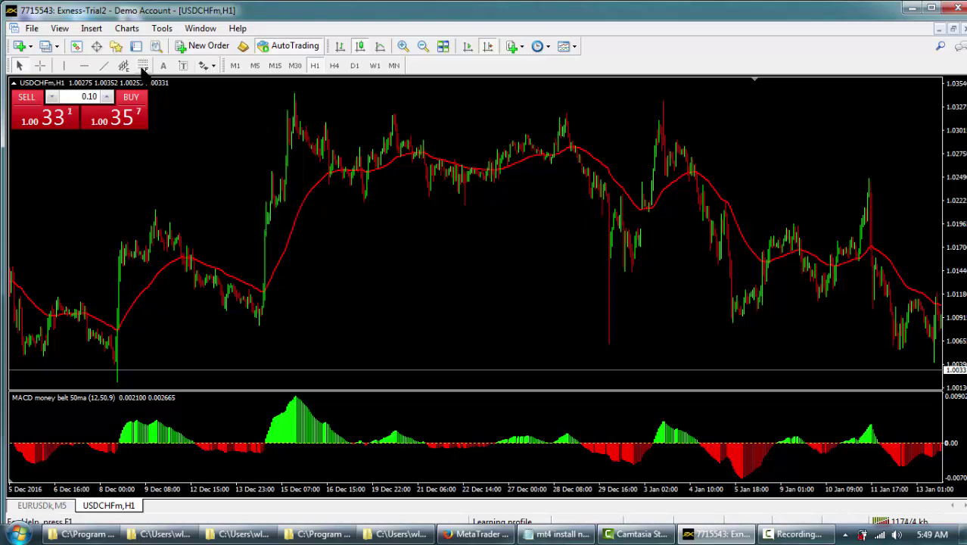
pyautogui.click(125, 68)
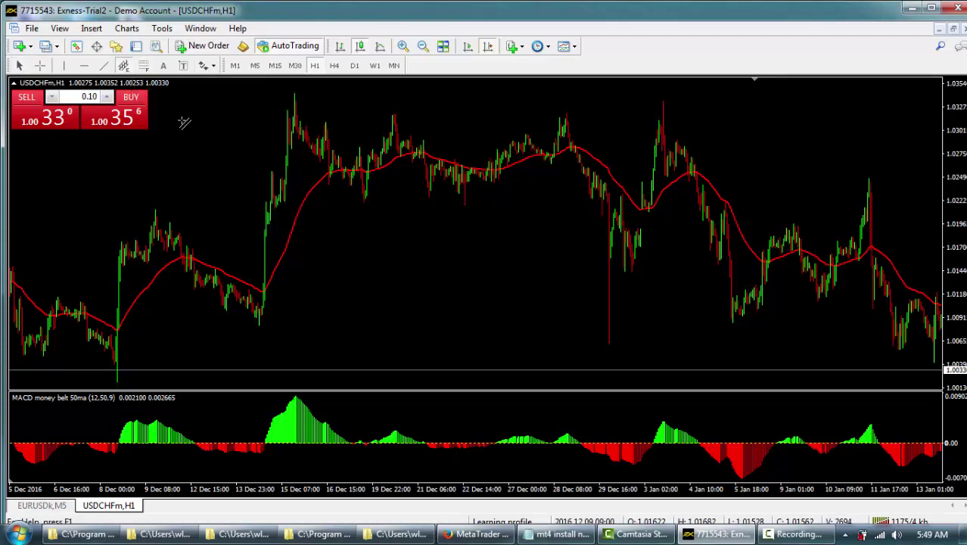
pyautogui.moveTo(242, 257)
pyautogui.mouseDown()
pyautogui.moveTo(283, 251)
pyautogui.moveTo(279, 237)
pyautogui.mouseUp()
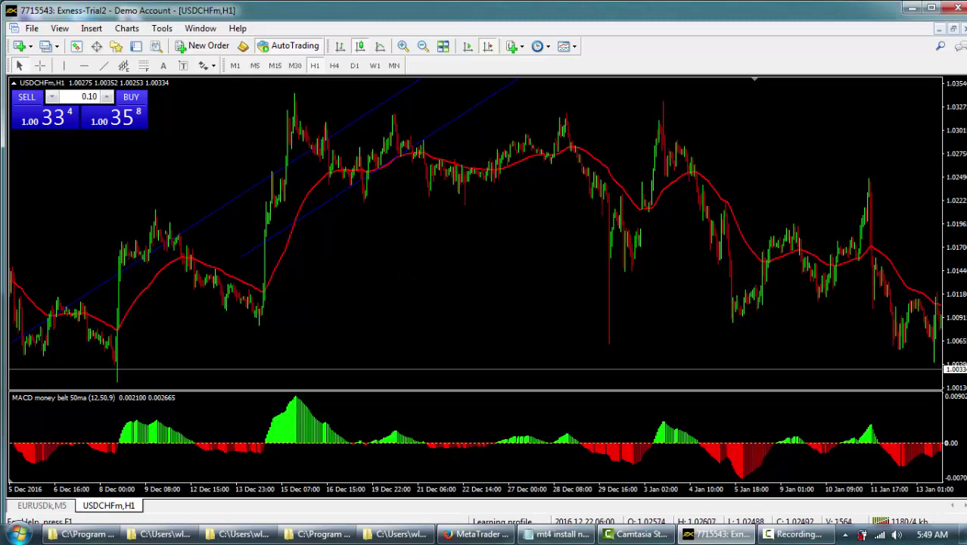
pyautogui.doubleClick(277, 242)
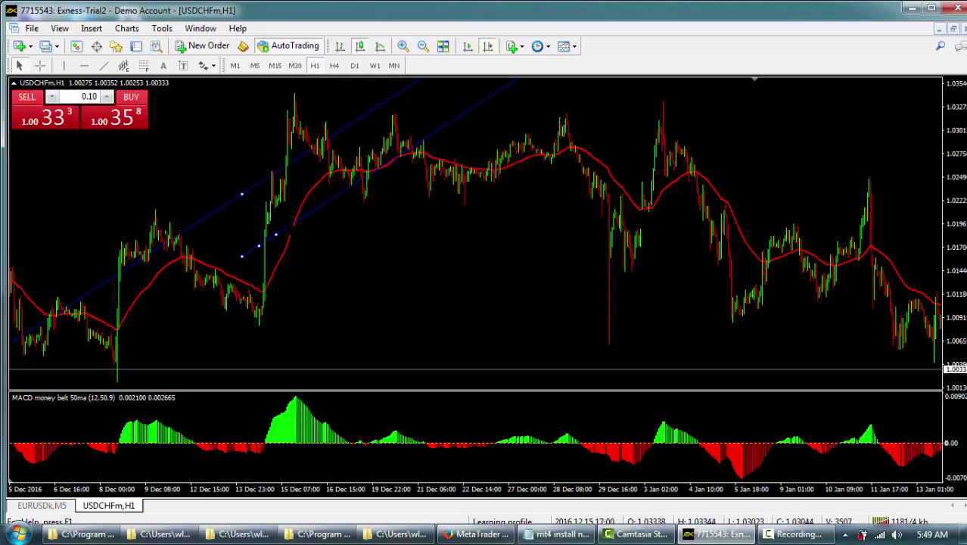
pyautogui.moveTo(276, 236); pyautogui.dragTo(274, 277)
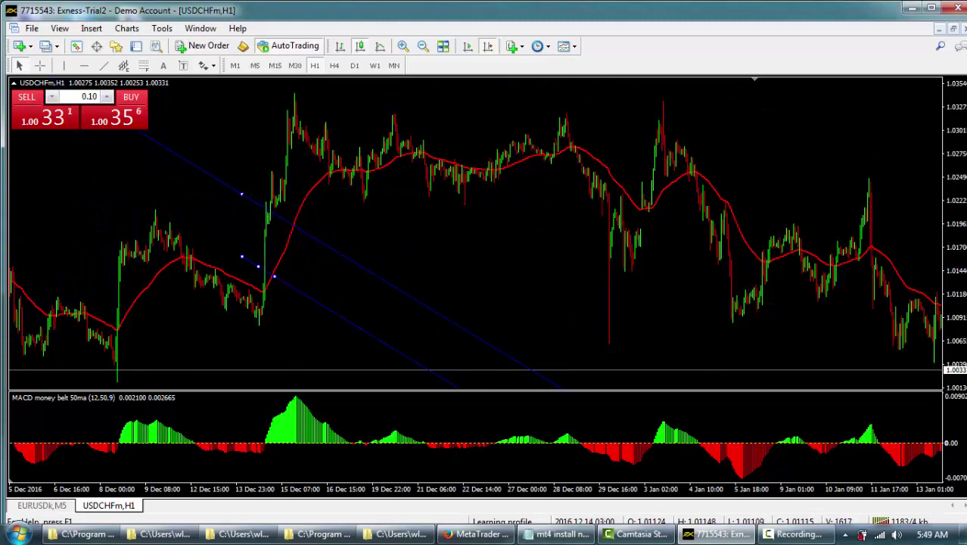
pyautogui.rightClick(242, 194)
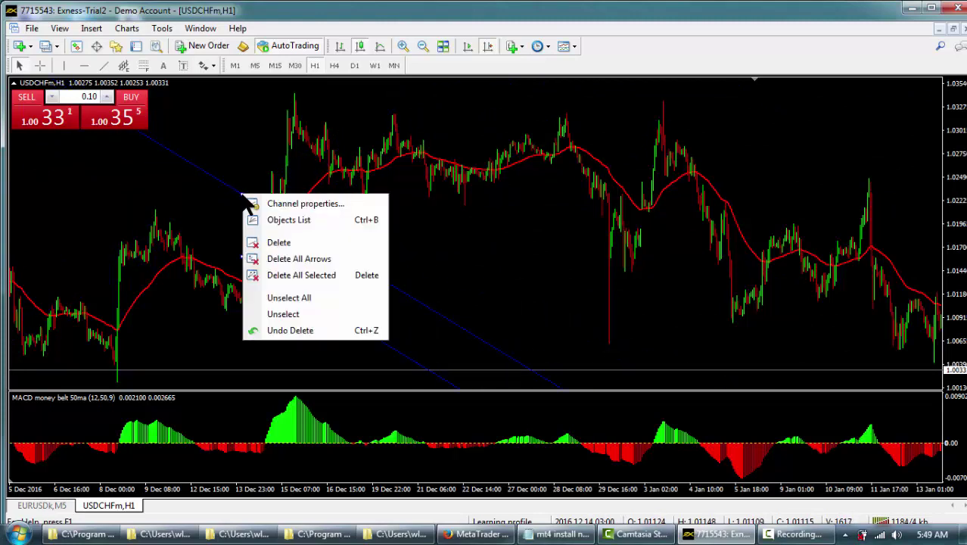
pyautogui.click(278, 244)
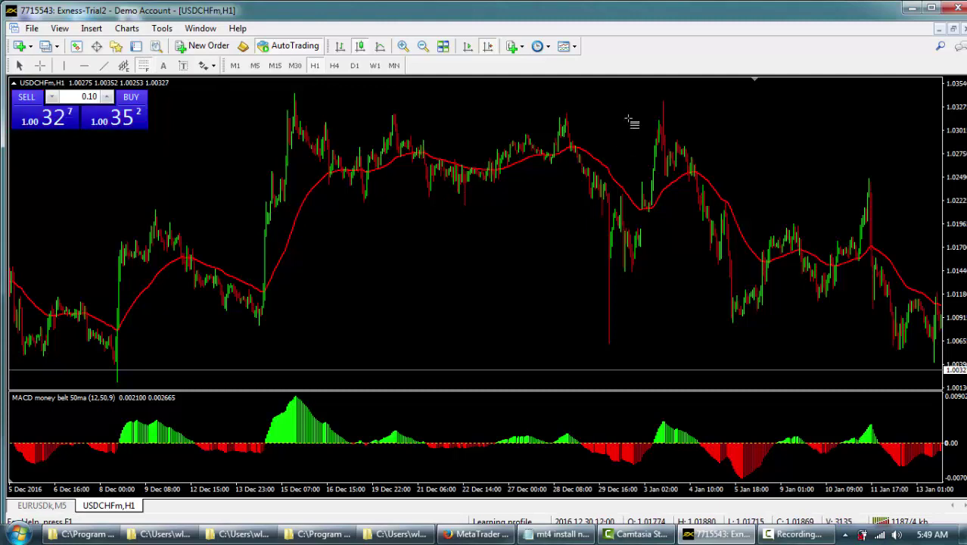
# Draw a Fibonacci retracement near 30 December 2016, toggle Chart Shift off and on, and draw another beyond the latest candles from about 1.009 to 0.991
pyautogui.moveTo(634, 111); pyautogui.dragTo(640, 307)
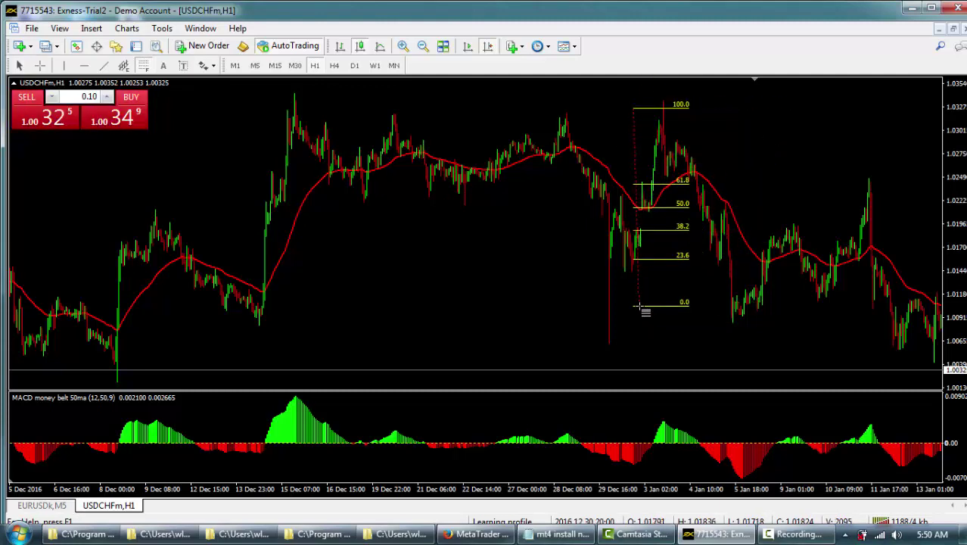
pyautogui.click(488, 46)
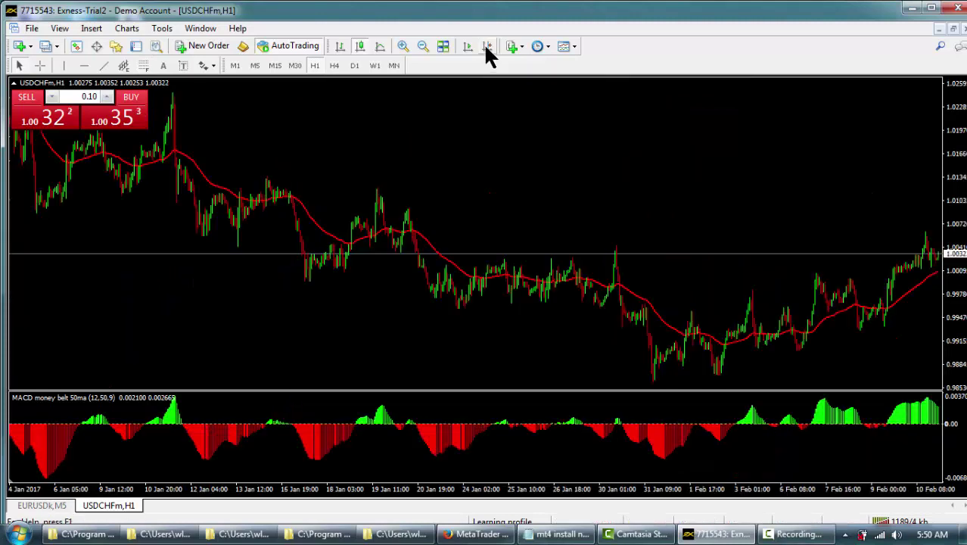
pyautogui.click(488, 47)
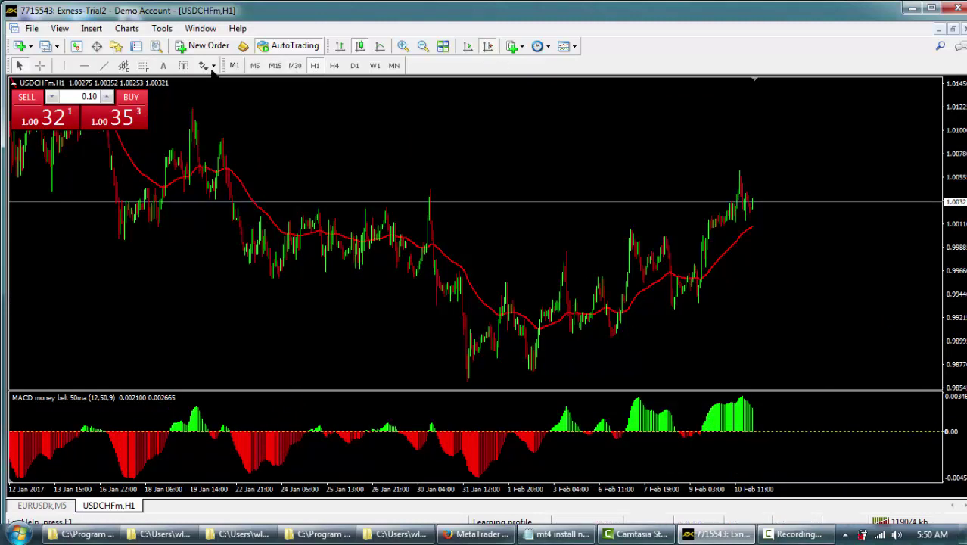
pyautogui.click(144, 66)
pyautogui.moveTo(811, 138); pyautogui.dragTo(808, 335)
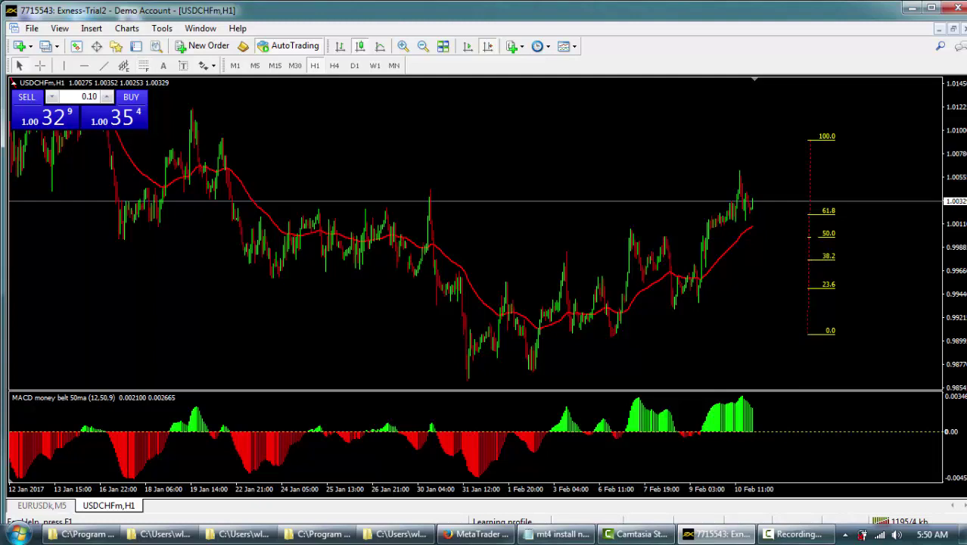
# Change the Fibonacci retracement's 23.6 level to 0.25 with the description 25
pyautogui.rightClick(811, 140)
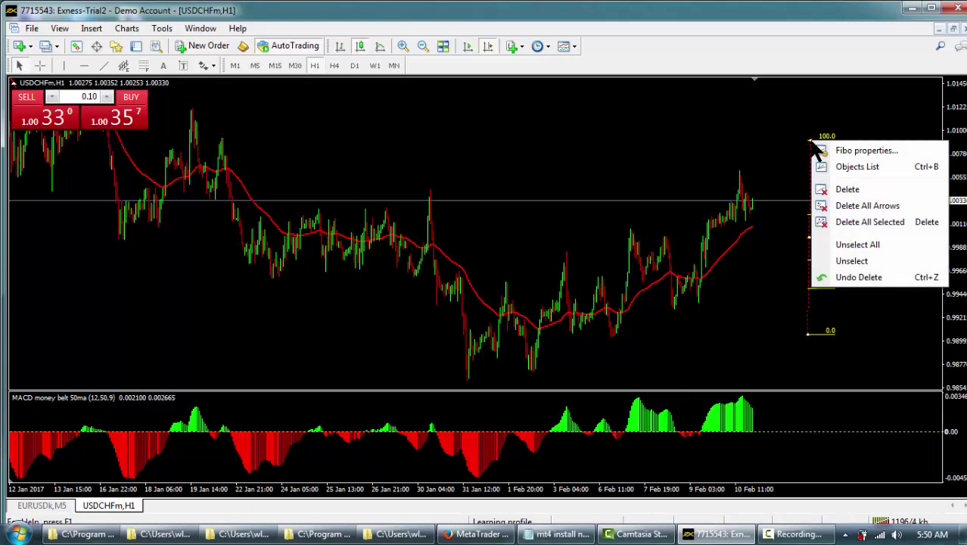
pyautogui.click(840, 152)
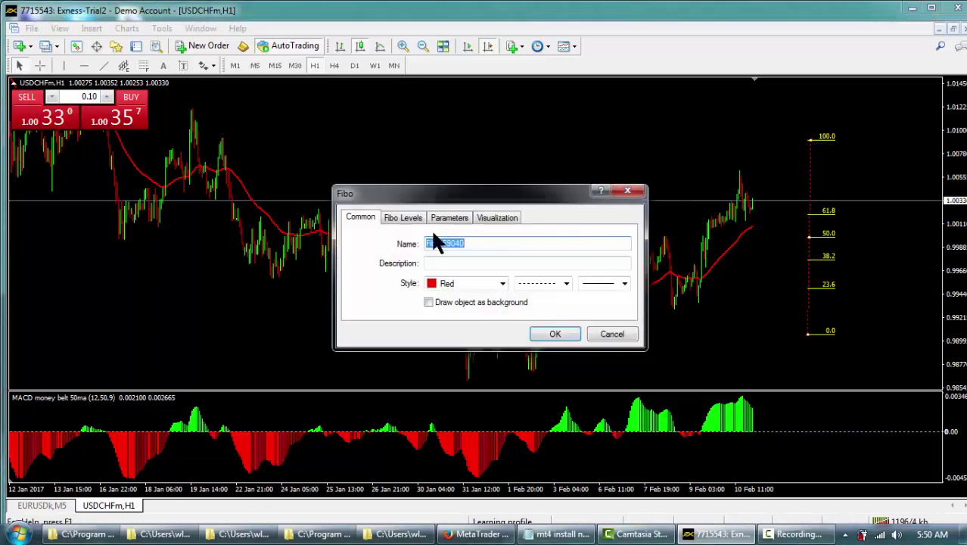
pyautogui.click(449, 219)
pyautogui.click(412, 220)
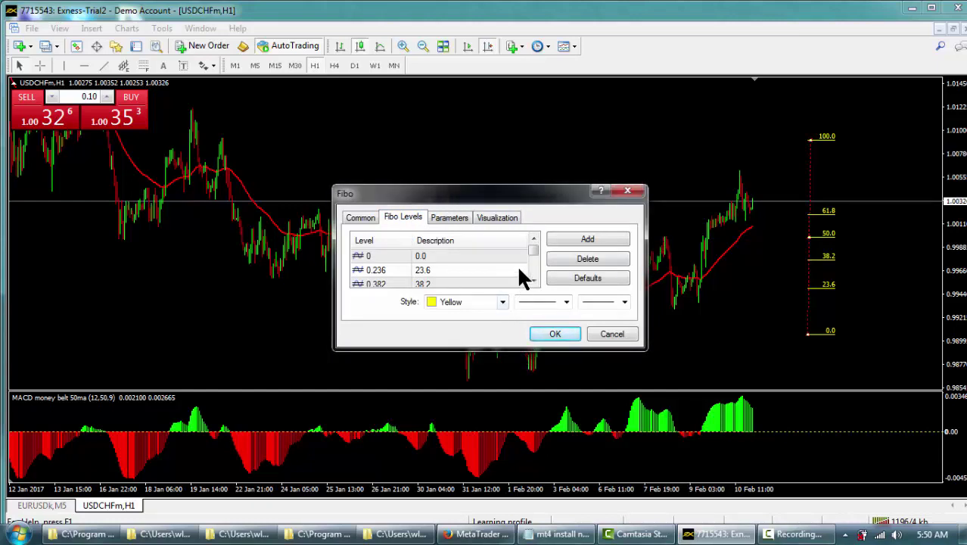
pyautogui.doubleClick(433, 270)
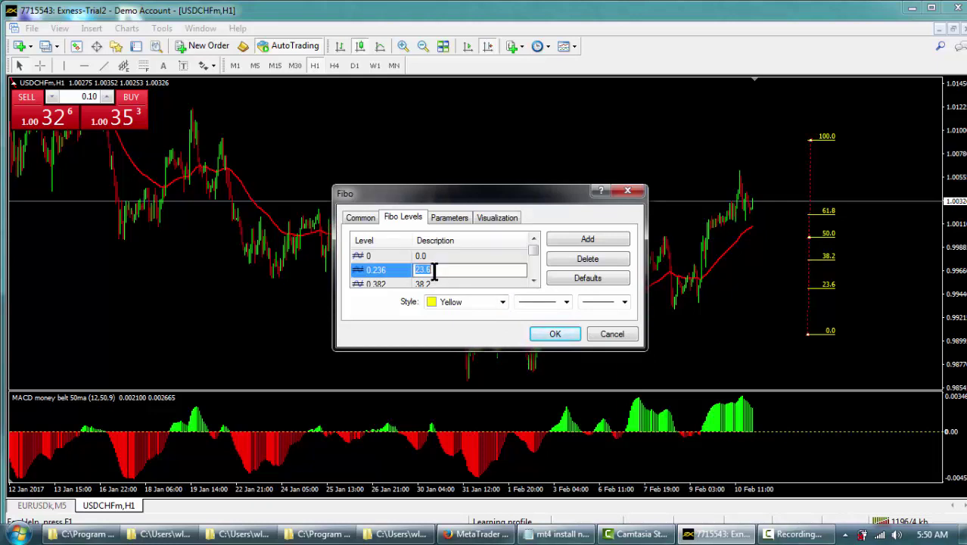
pyautogui.write('25')
pyautogui.click(389, 278)
pyautogui.press('BackSpace')
pyautogui.press('BackSpace')
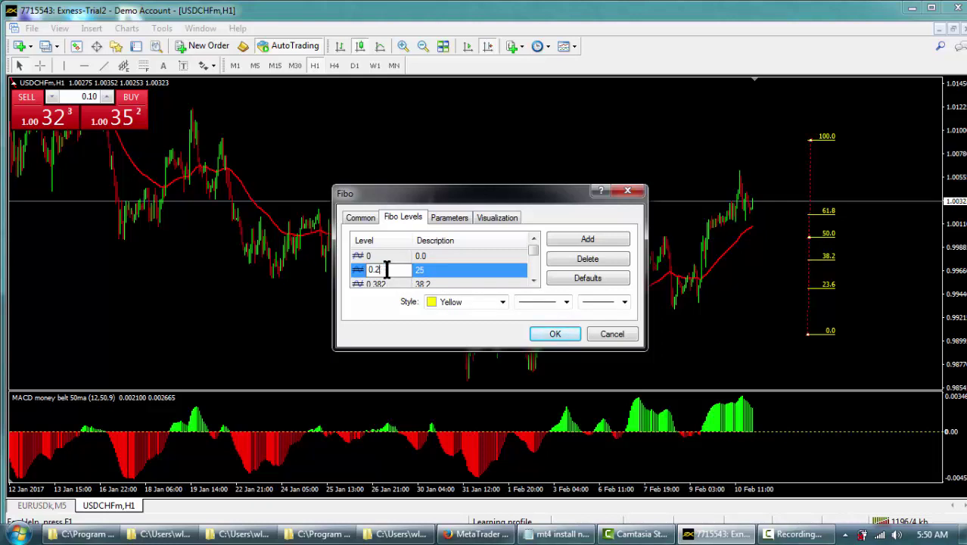
pyautogui.write('5')
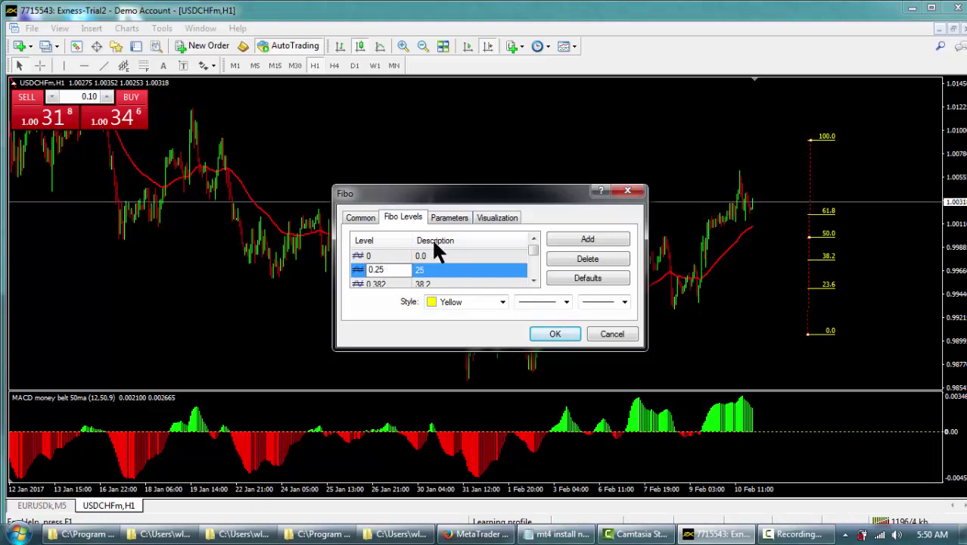
pyautogui.press('Return')
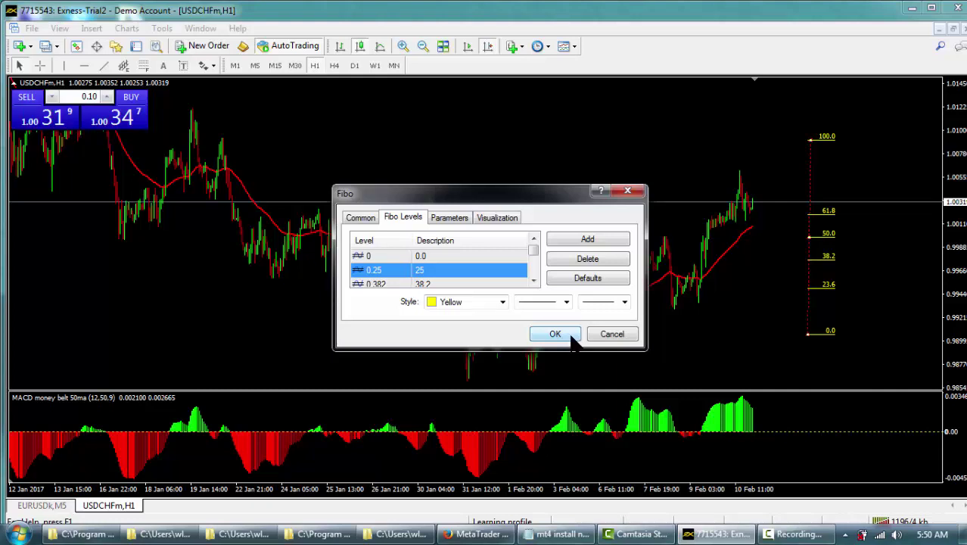
pyautogui.click(554, 335)
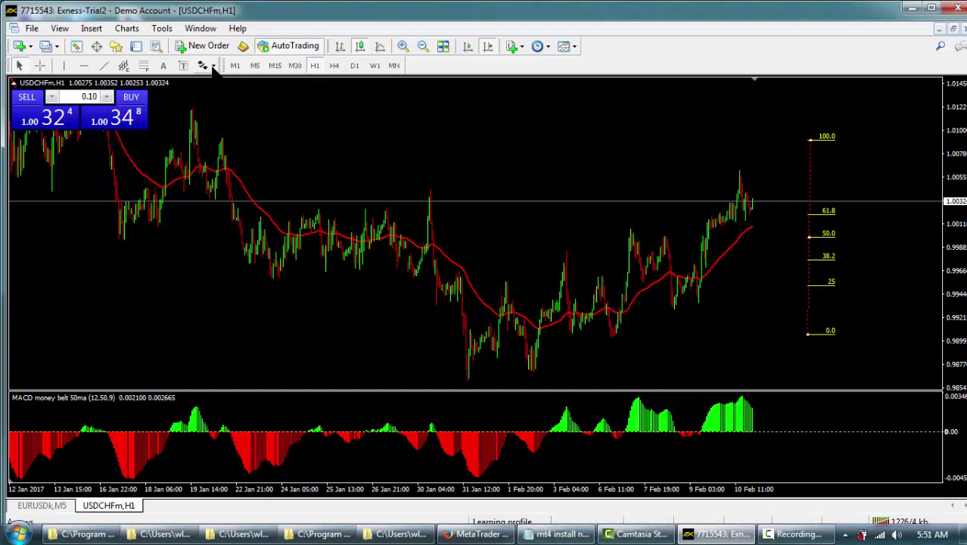
# Add a text label reading "textt" in white at font size 20 above the late-January candles
pyautogui.click(182, 65)
pyautogui.click(336, 132)
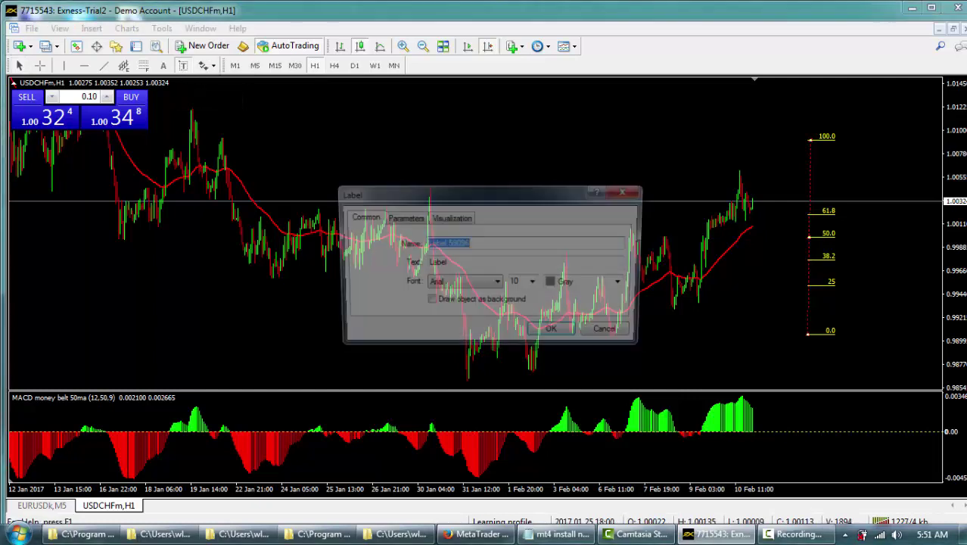
pyautogui.press('Tab')
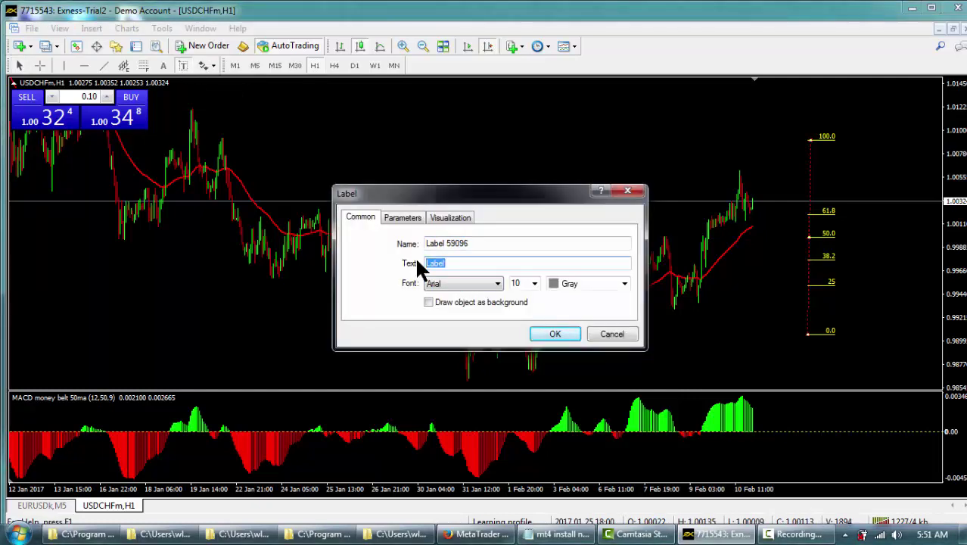
pyautogui.write('textt')
pyautogui.click(626, 285)
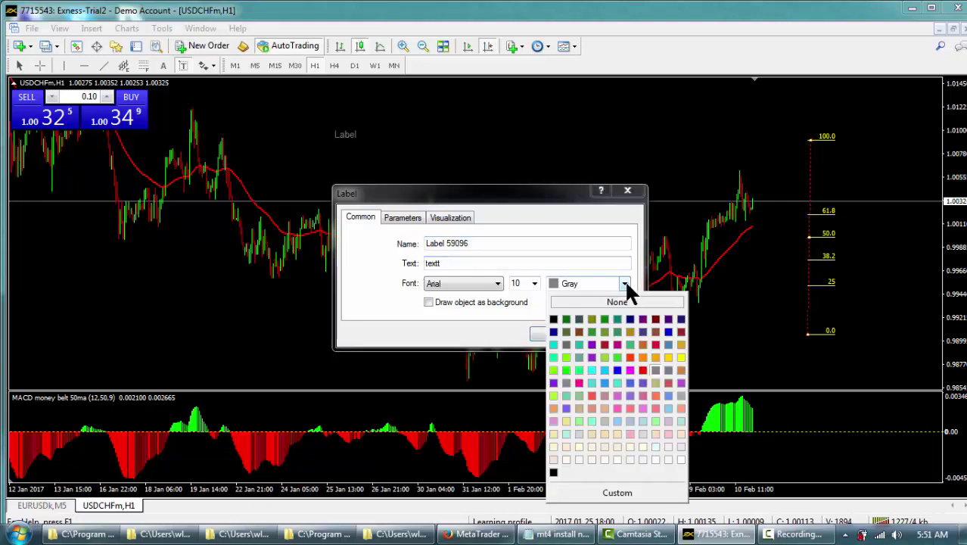
pyautogui.click(680, 460)
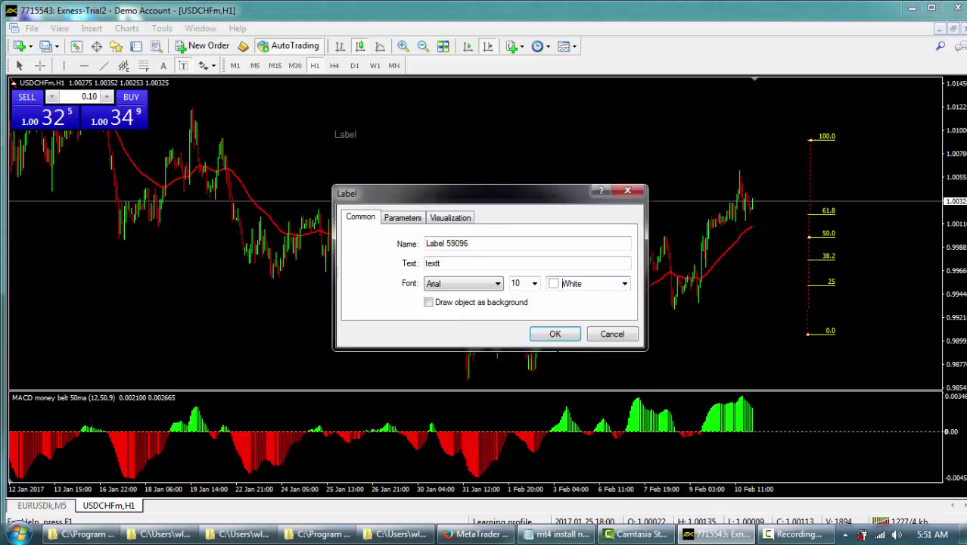
pyautogui.click(534, 285)
pyautogui.click(523, 361)
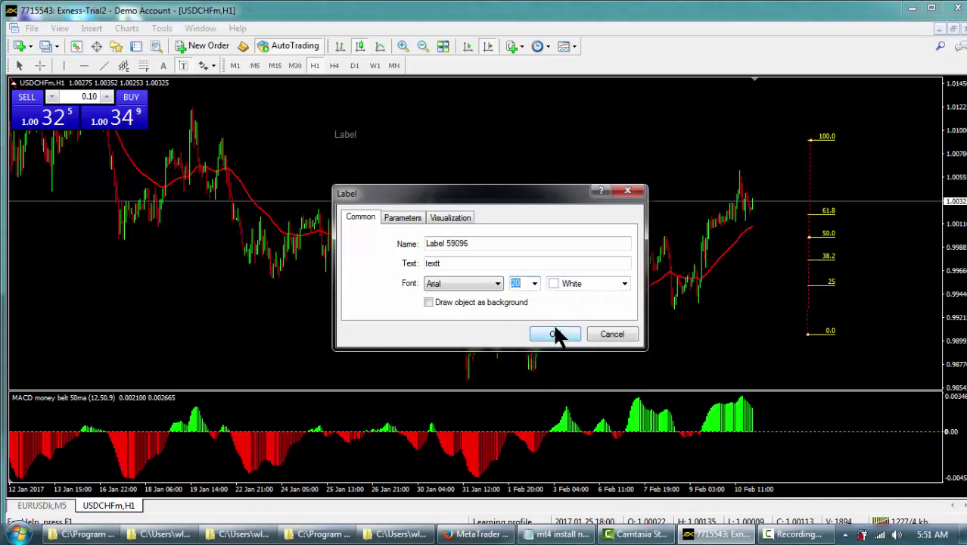
pyautogui.click(557, 336)
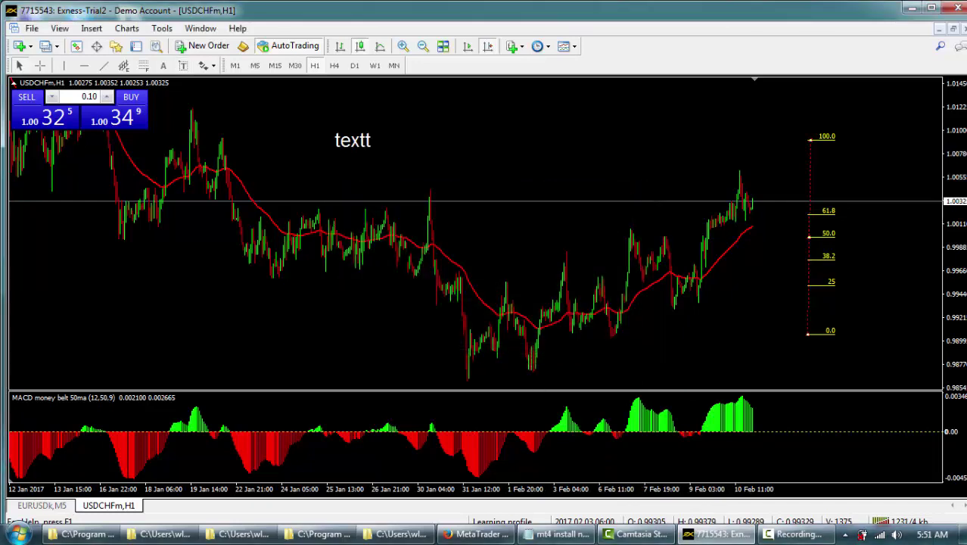
# Move the "textt" label up toward the 27 January candles and delete it
pyautogui.moveTo(340, 142); pyautogui.dragTo(398, 107)
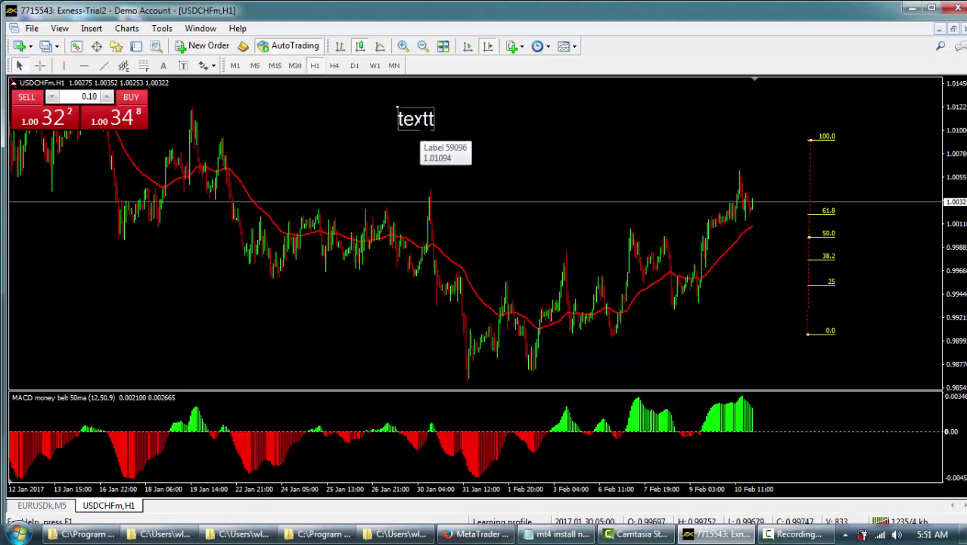
pyautogui.rightClick(420, 121)
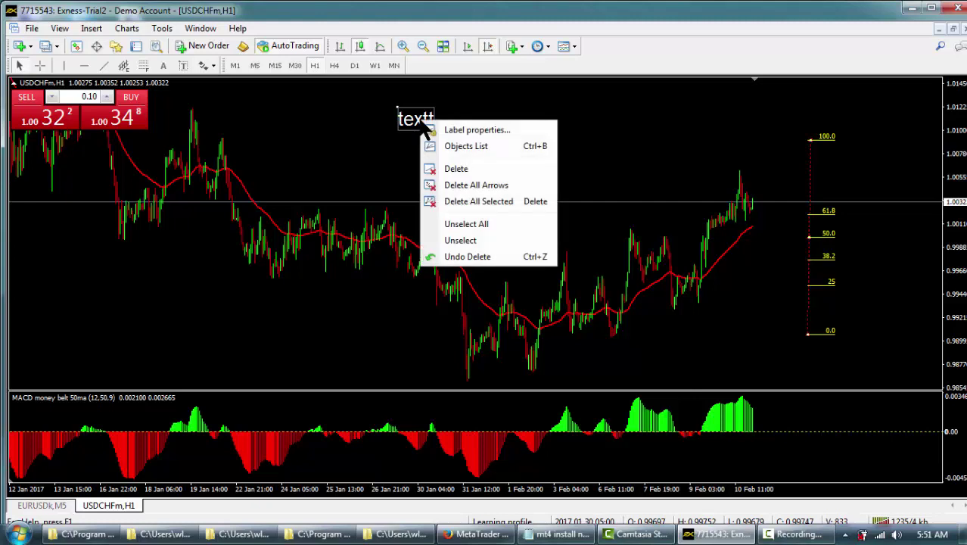
pyautogui.click(445, 169)
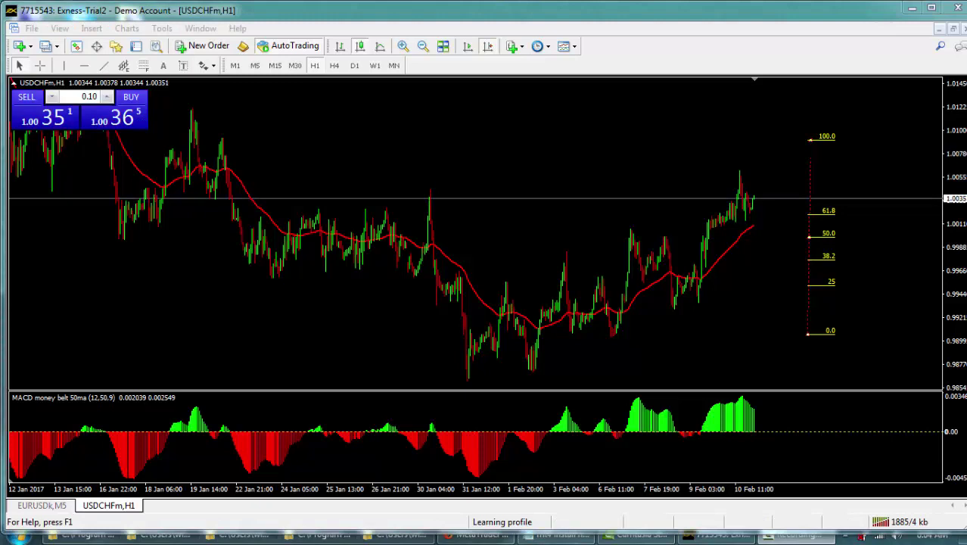
# Delete the Fibonacci retracement beyond the latest candles and hide the one-click trading panel
pyautogui.rightClick(810, 141)
pyautogui.click(842, 188)
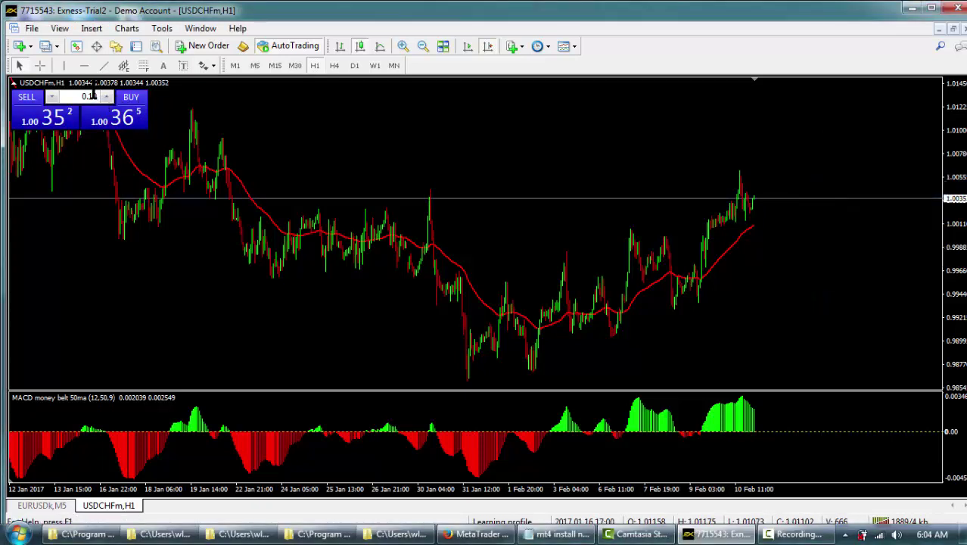
pyautogui.click(13, 83)
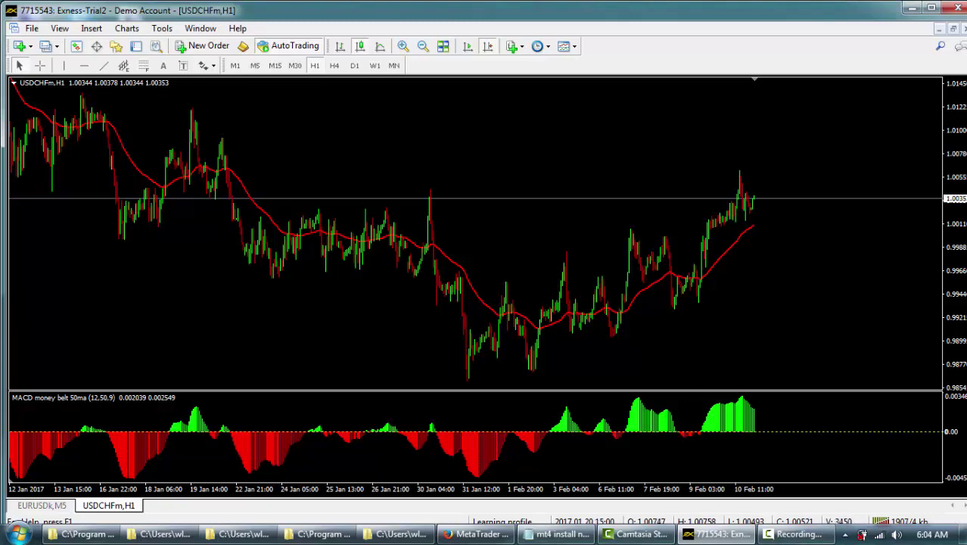
# Delete the remaining Fibonacci retracement near 30 December 2016
pyautogui.scroll(9, 545, 345)
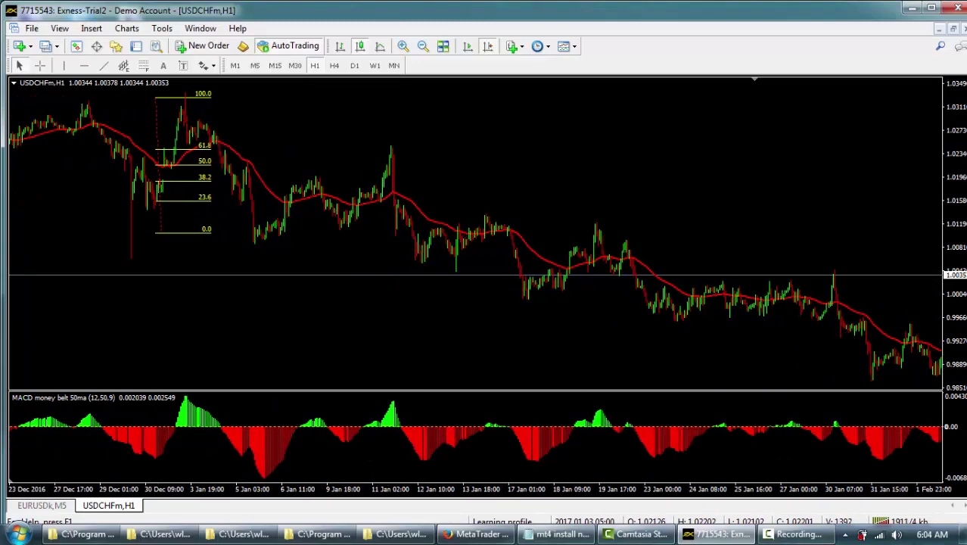
pyautogui.doubleClick(157, 121)
pyautogui.rightClick(155, 107)
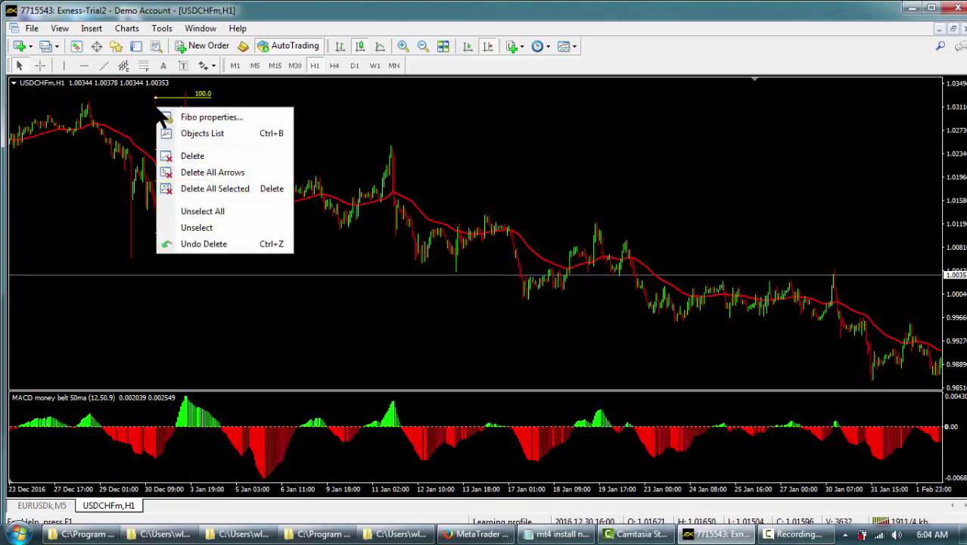
pyautogui.click(186, 155)
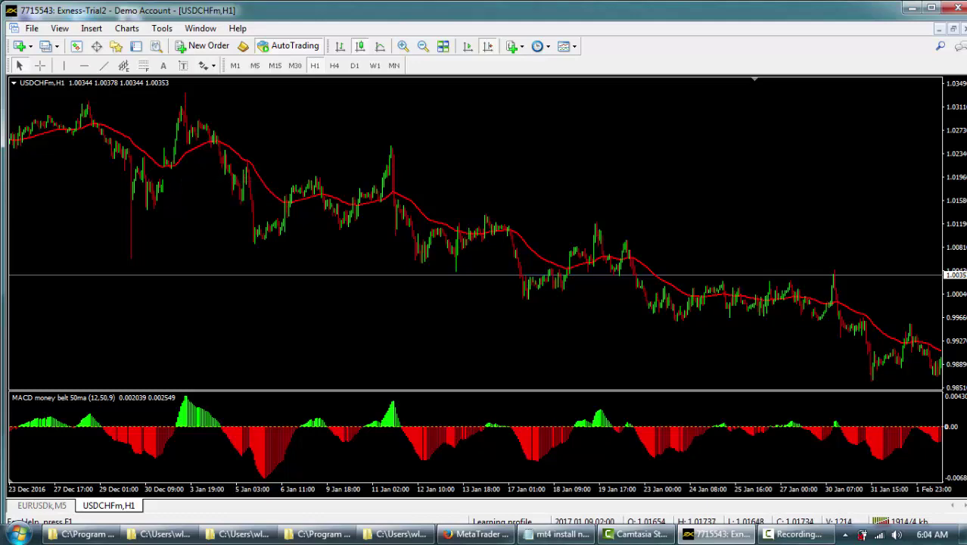
# Look through the December and January price history and zoom out to show 5 December 2016 through the latest candles
pyautogui.hscroll(-5, 572, 300)
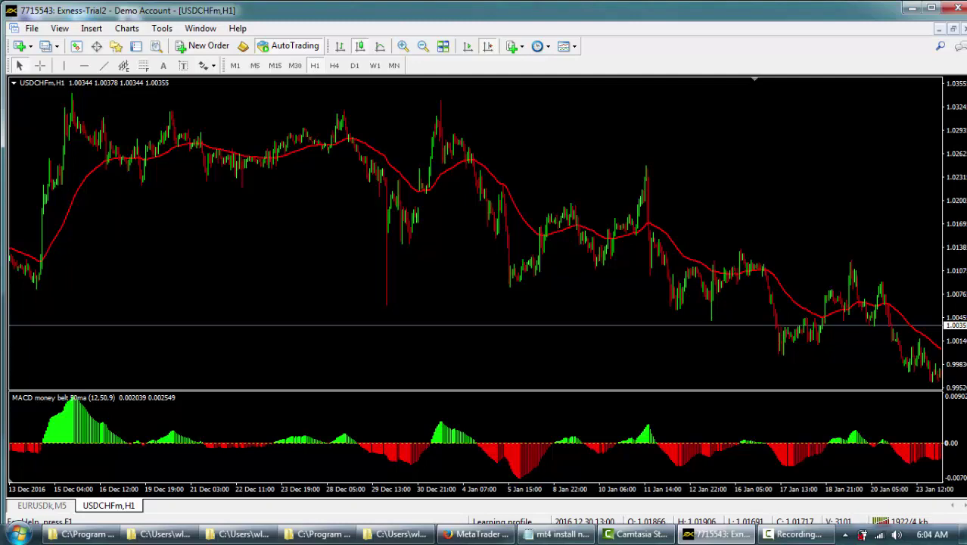
pyautogui.hscroll(-6, 736, 216)
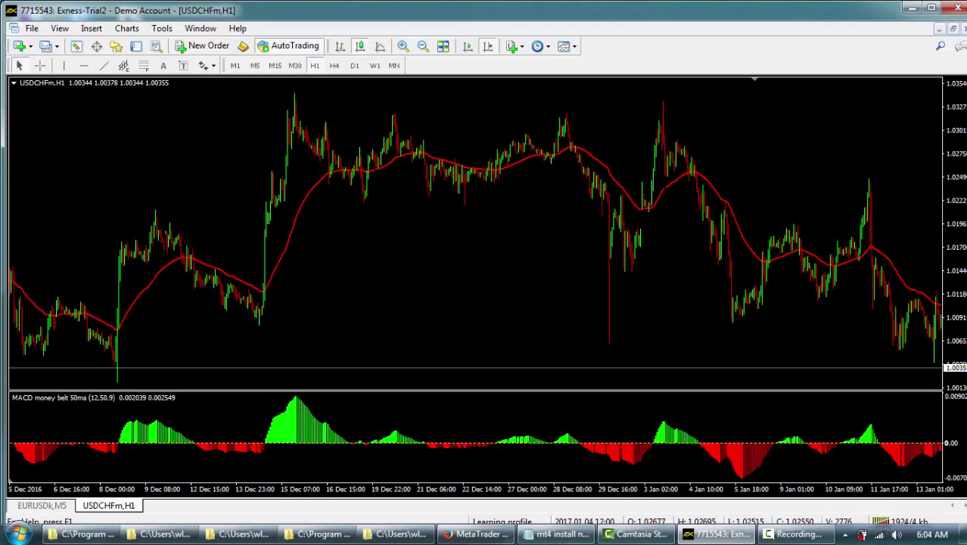
pyautogui.moveTo(473, 205); pyautogui.dragTo(303, 210)
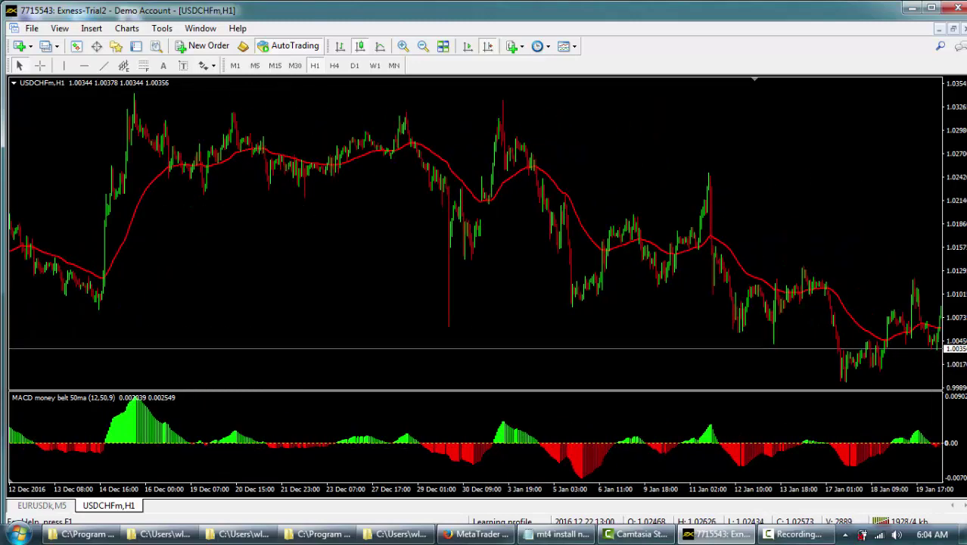
pyautogui.moveTo(253, 210); pyautogui.dragTo(104, 210)
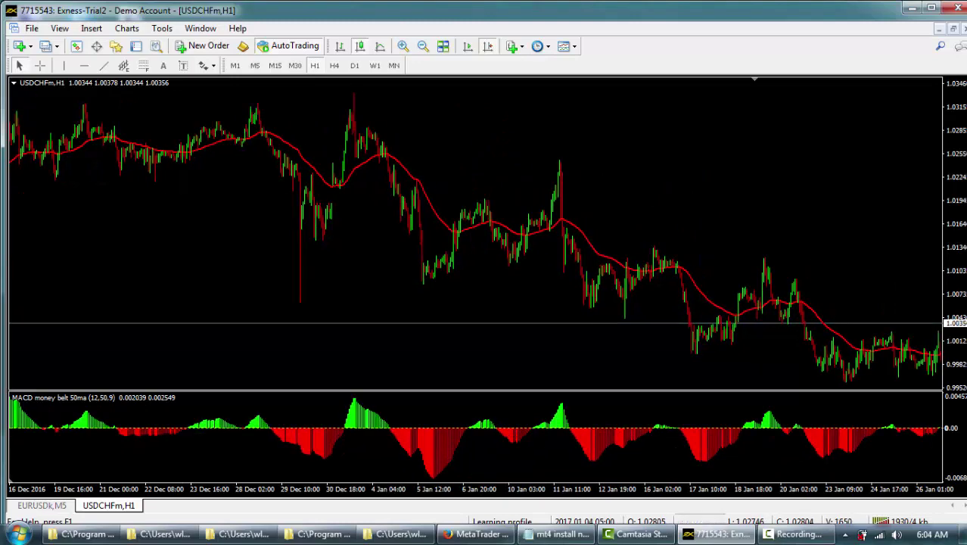
pyautogui.click(423, 46)
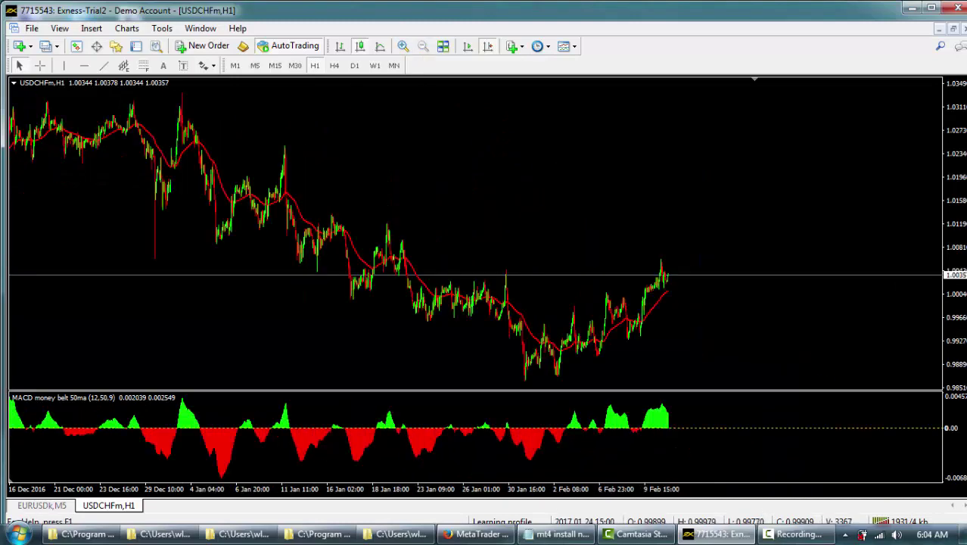
pyautogui.moveTo(465, 120); pyautogui.dragTo(616, 119)
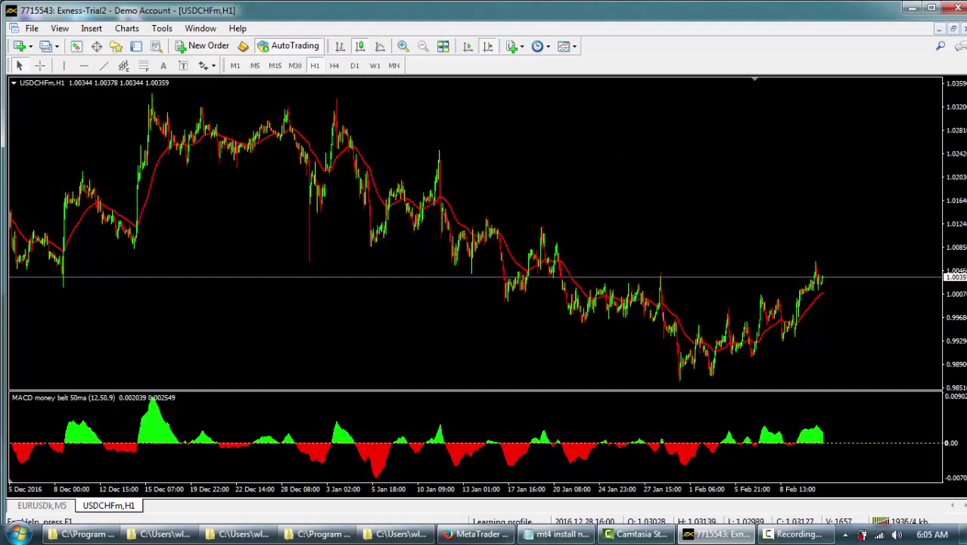
# Turn the crosshair on and off twice to examine dates and prices on the USDCHFm chart
pyautogui.middleClick(292, 227)
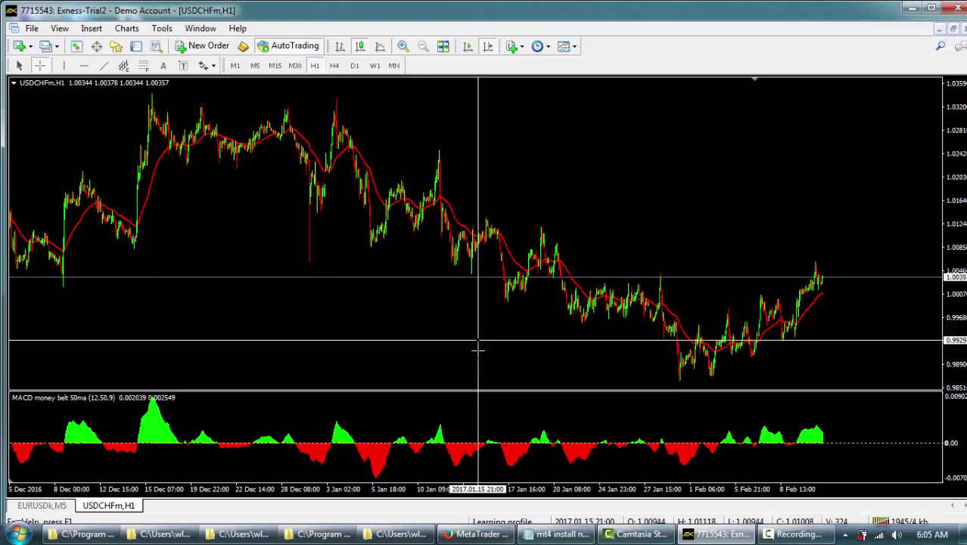
pyautogui.click(479, 278)
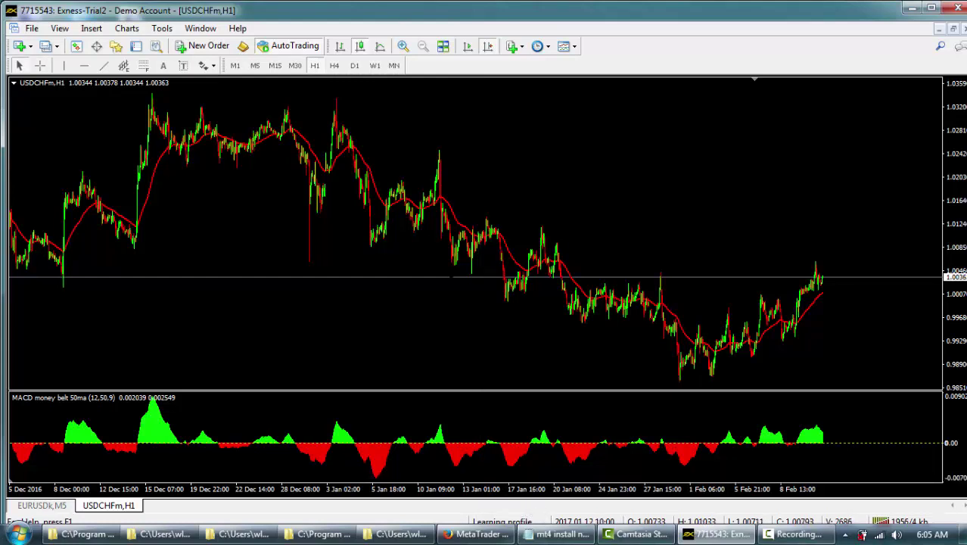
pyautogui.middleClick(517, 174)
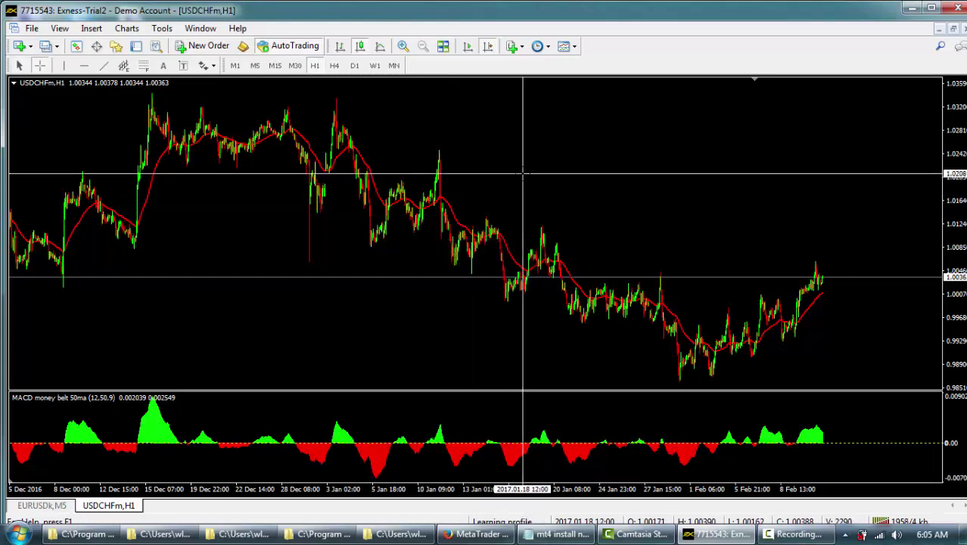
pyautogui.click(522, 174)
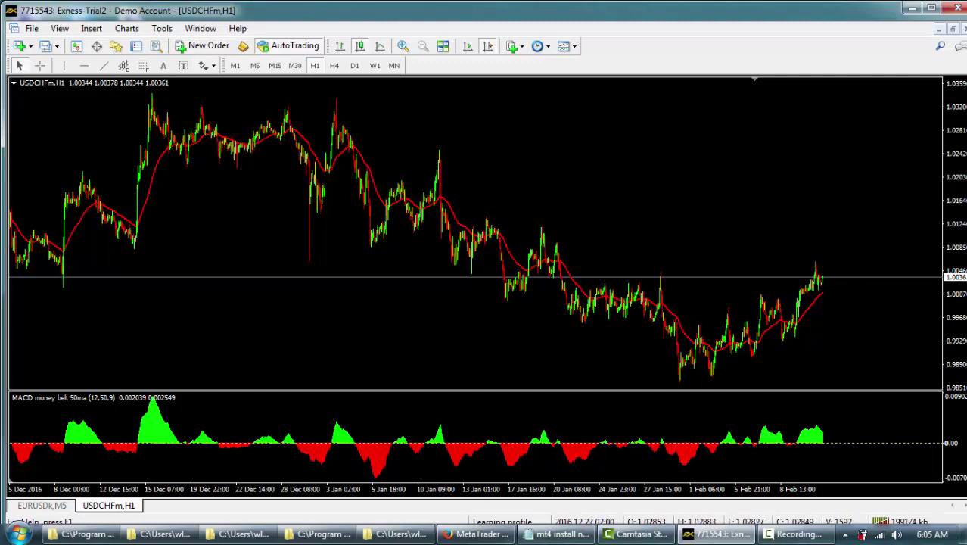
# Open the Strategy Tester and set the period to M5, the spread to 2 and the symbol to EURUSDk, Euro vs US Dollar
pyautogui.click(154, 45)
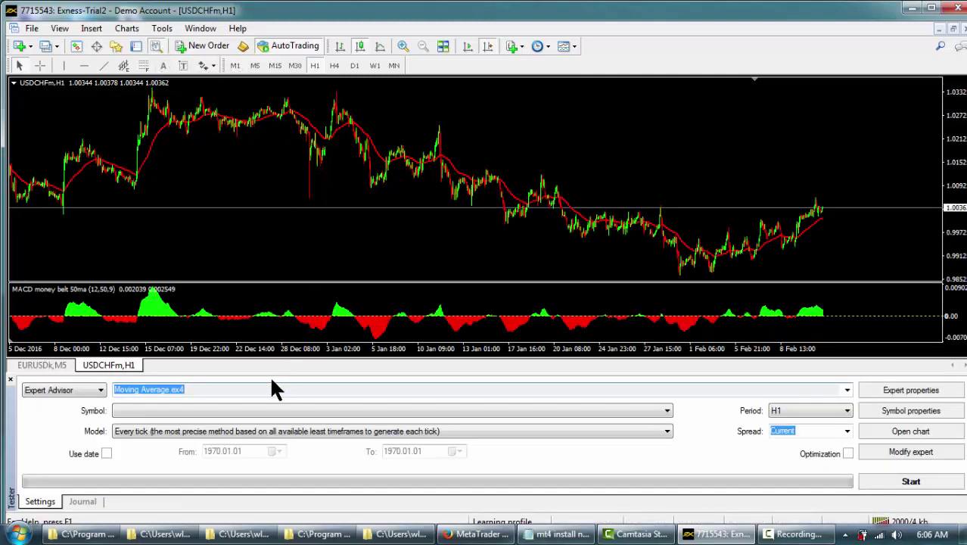
pyautogui.click(848, 411)
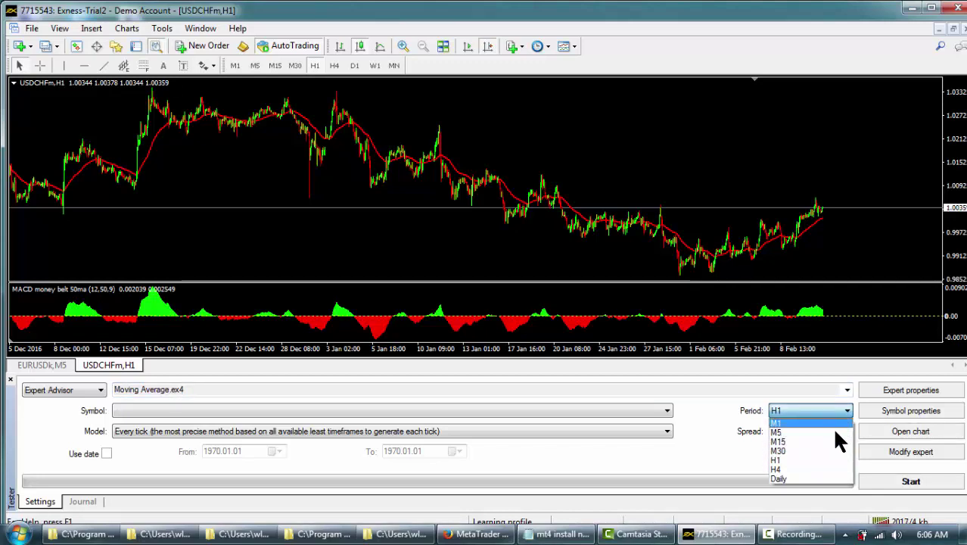
pyautogui.click(835, 433)
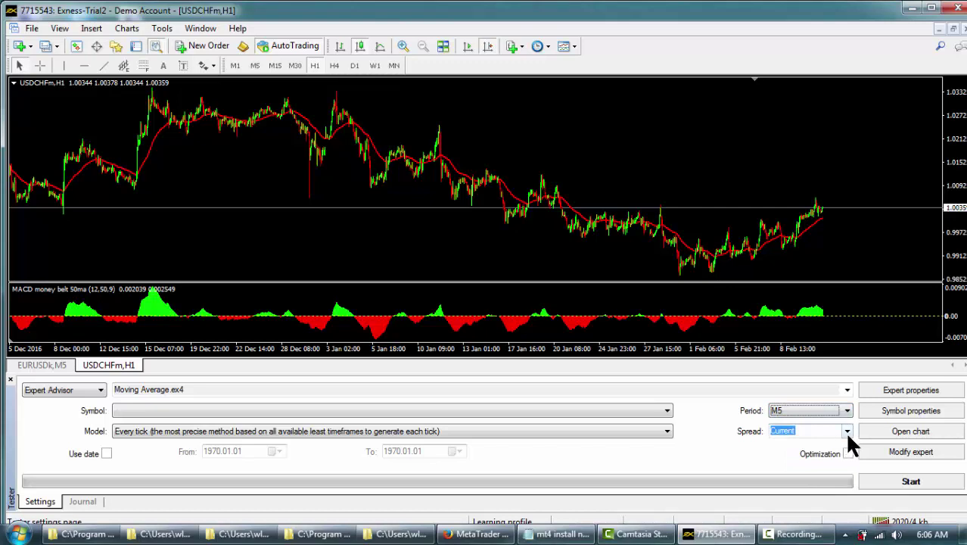
pyautogui.click(846, 435)
pyautogui.click(832, 454)
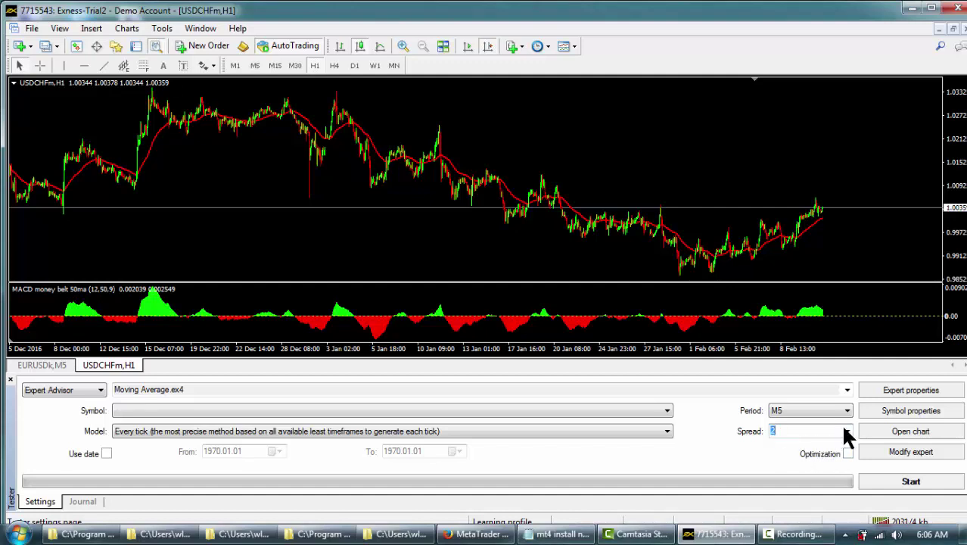
pyautogui.click(847, 432)
pyautogui.click(847, 431)
pyautogui.click(669, 411)
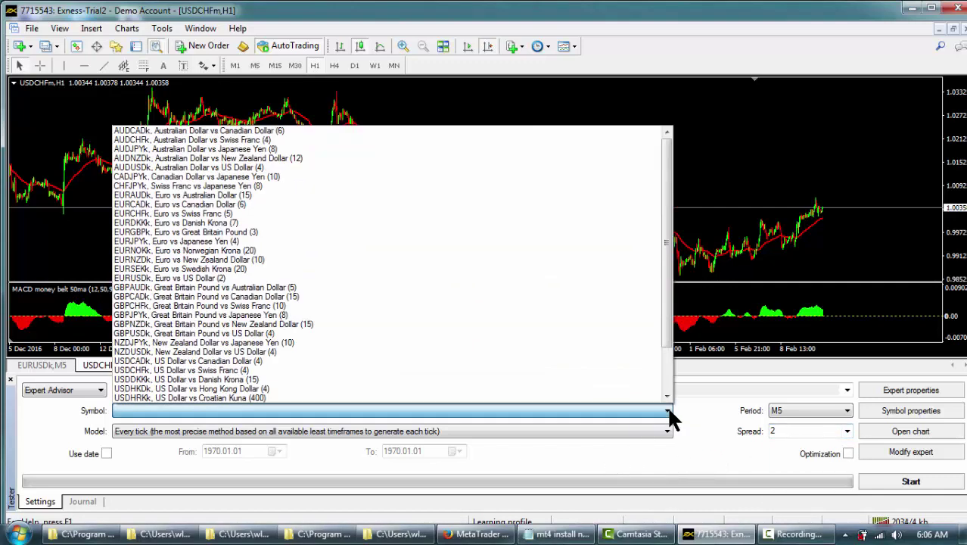
pyautogui.click(508, 278)
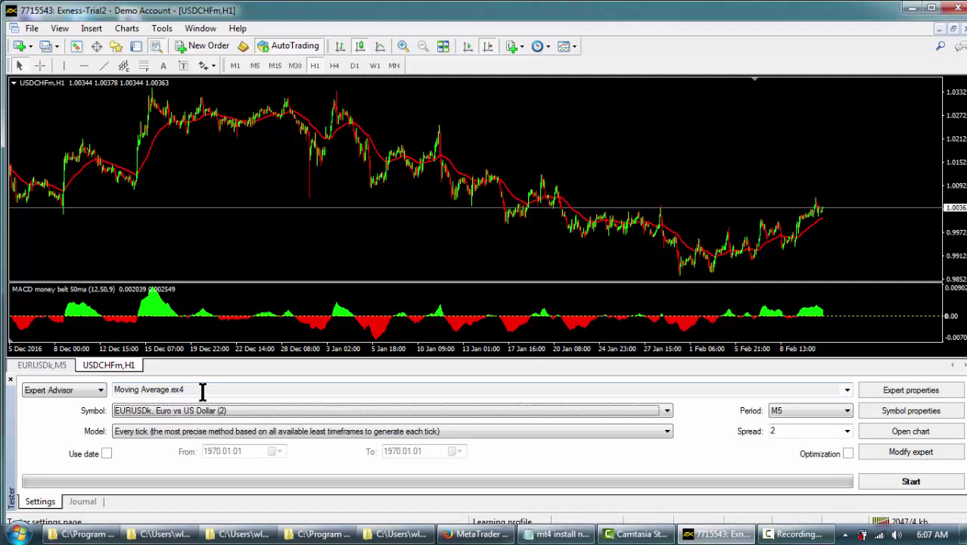
# Limit the backtest to 2017.02.01 through 2017.02.13 and turn the date range off again
pyautogui.click(107, 454)
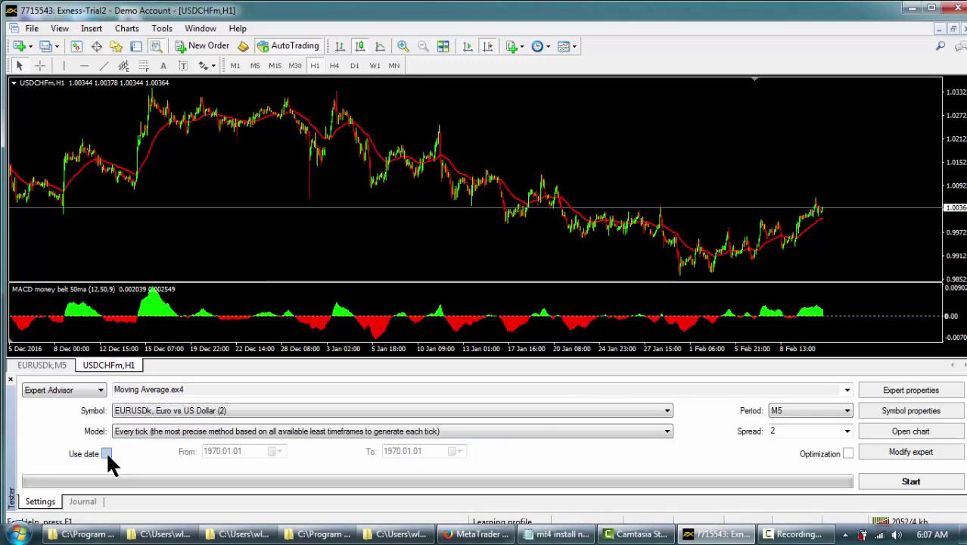
pyautogui.click(458, 451)
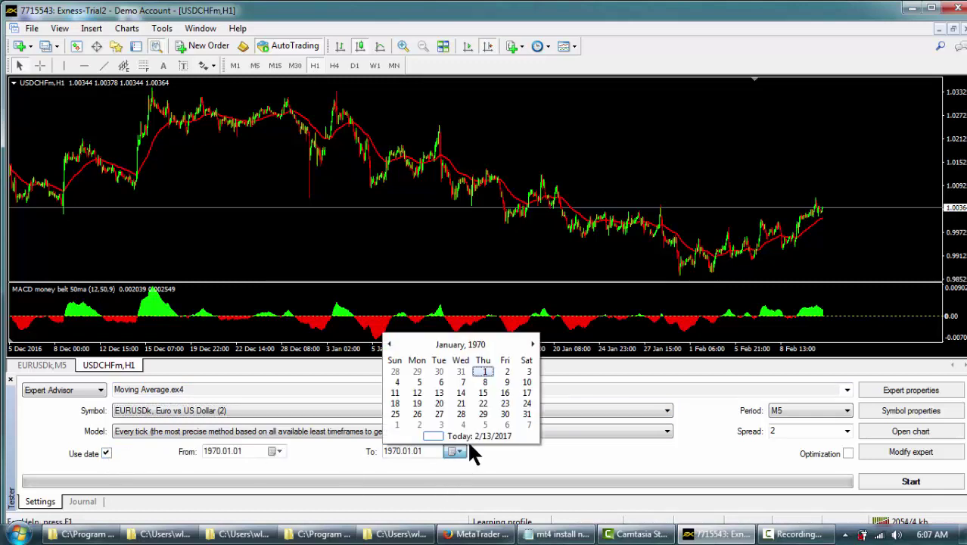
pyautogui.click(472, 435)
pyautogui.click(458, 450)
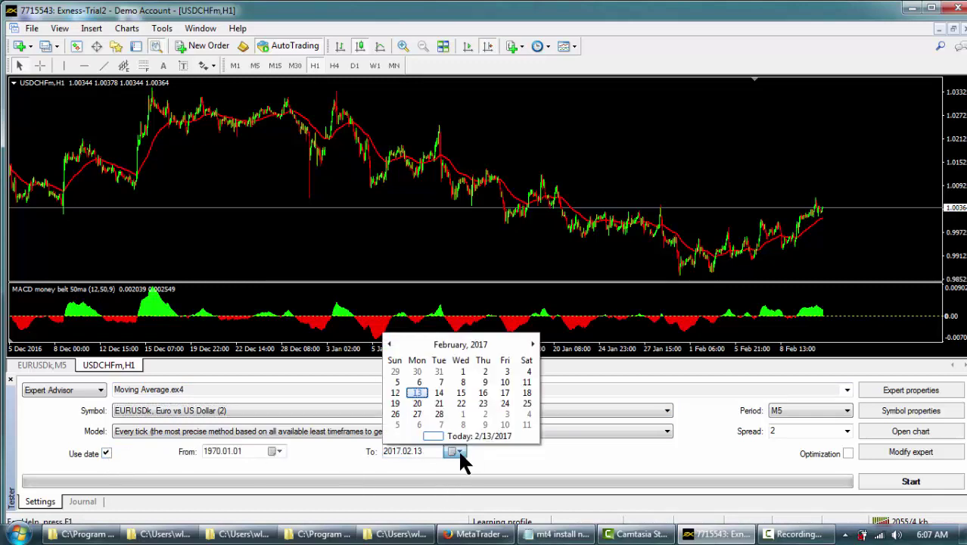
pyautogui.click(277, 453)
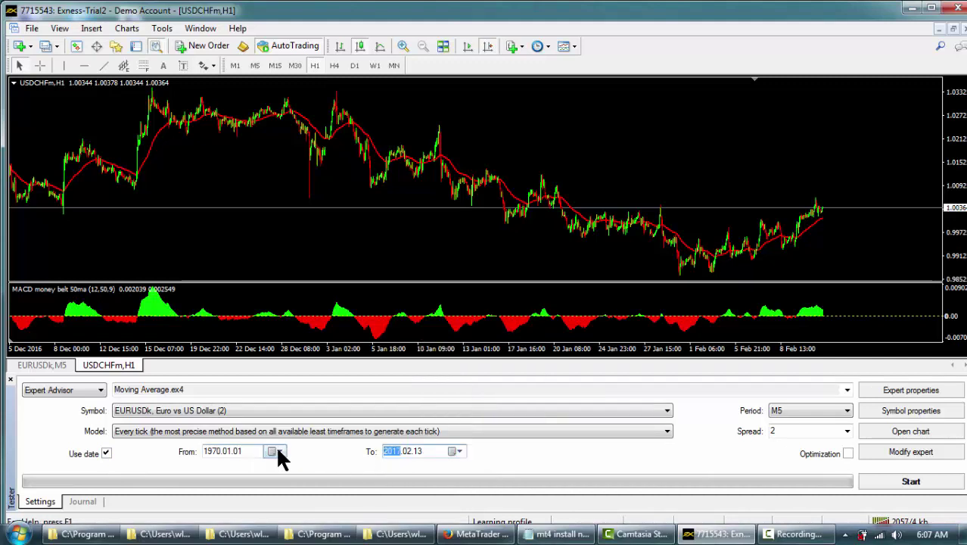
pyautogui.click(277, 453)
pyautogui.click(299, 437)
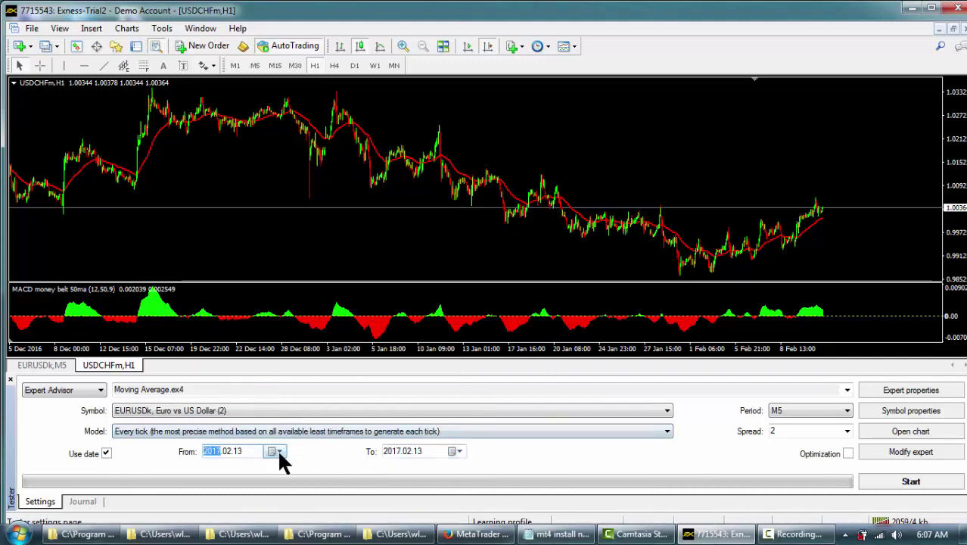
pyautogui.click(277, 451)
pyautogui.click(282, 372)
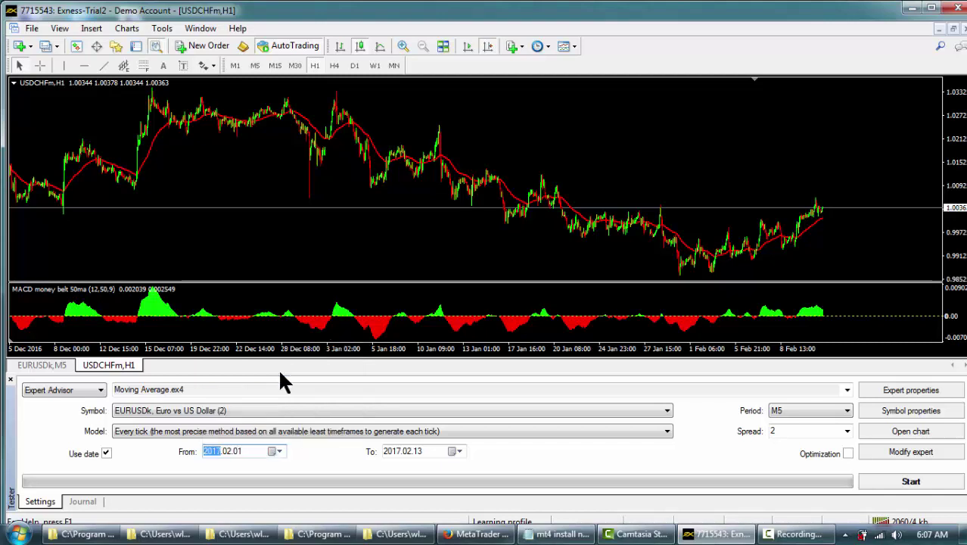
pyautogui.click(339, 470)
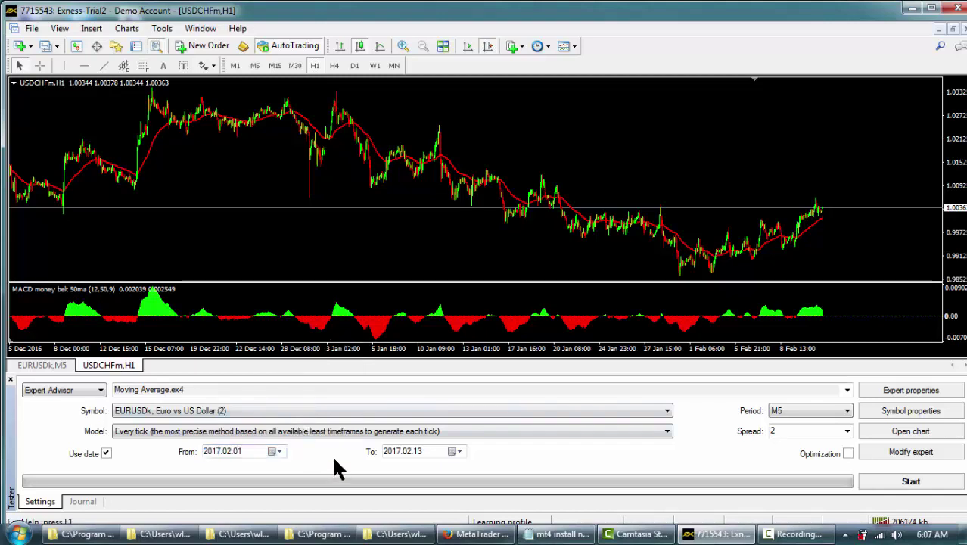
pyautogui.click(107, 453)
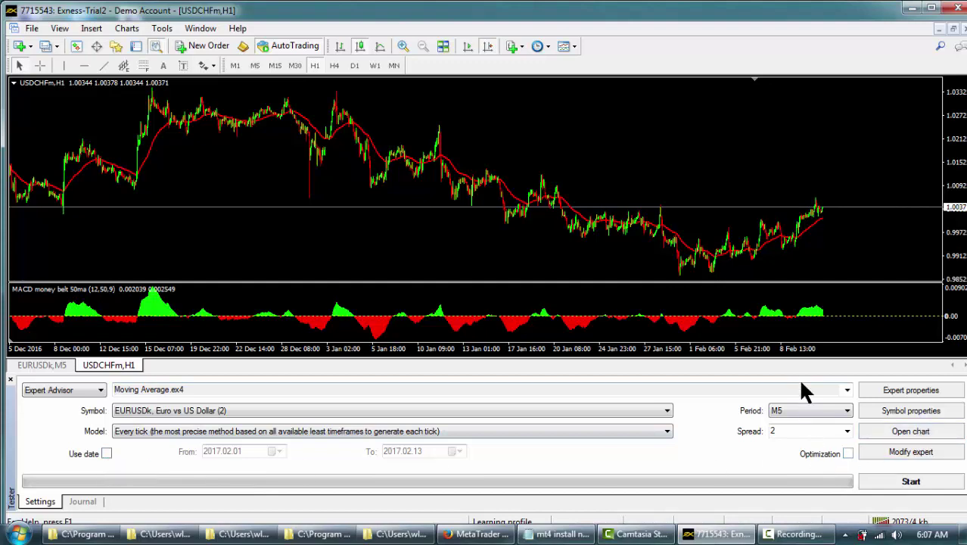
# Enable visual mode, set the playback speed to about four fifths of its range and start the Moving Average backtest
pyautogui.moveTo(802, 360); pyautogui.dragTo(808, 330)
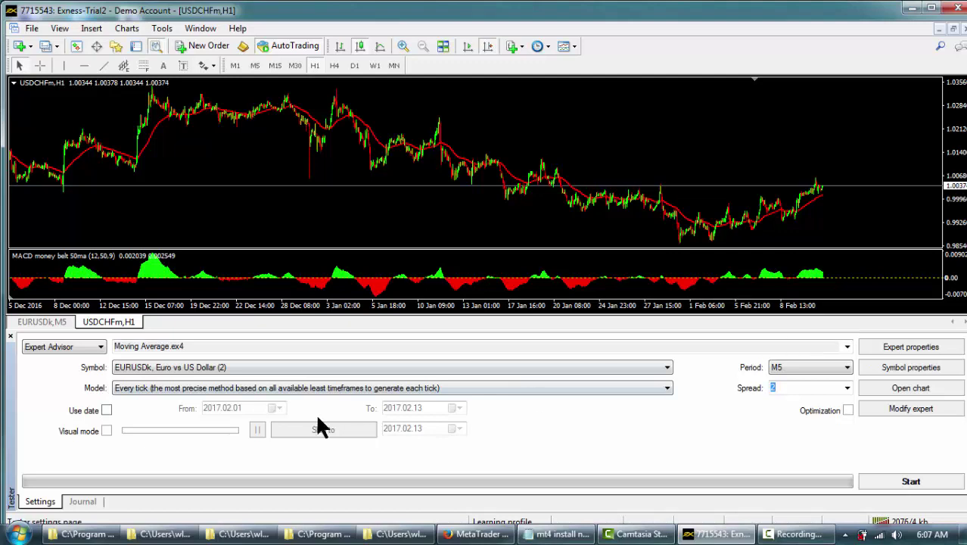
pyautogui.click(106, 429)
pyautogui.moveTo(181, 429); pyautogui.dragTo(213, 424)
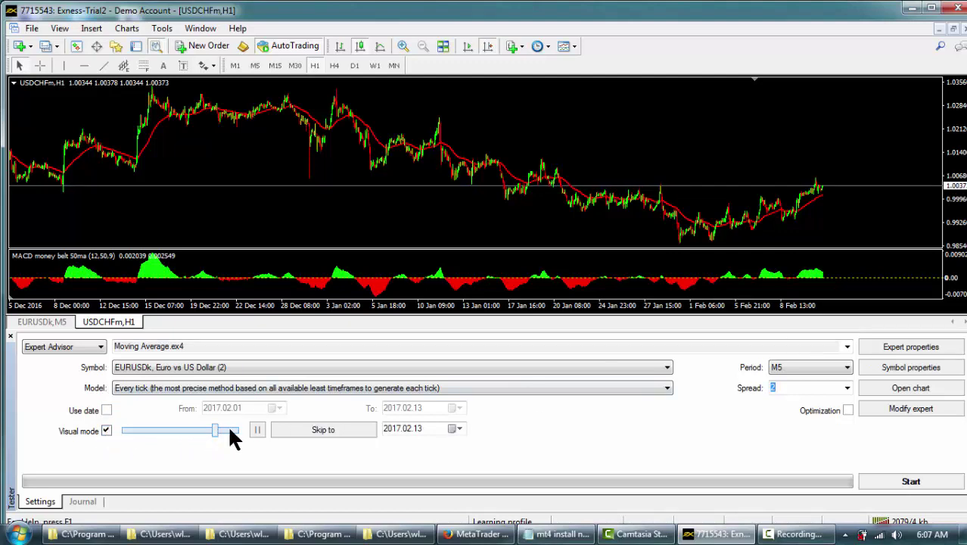
pyautogui.click(887, 478)
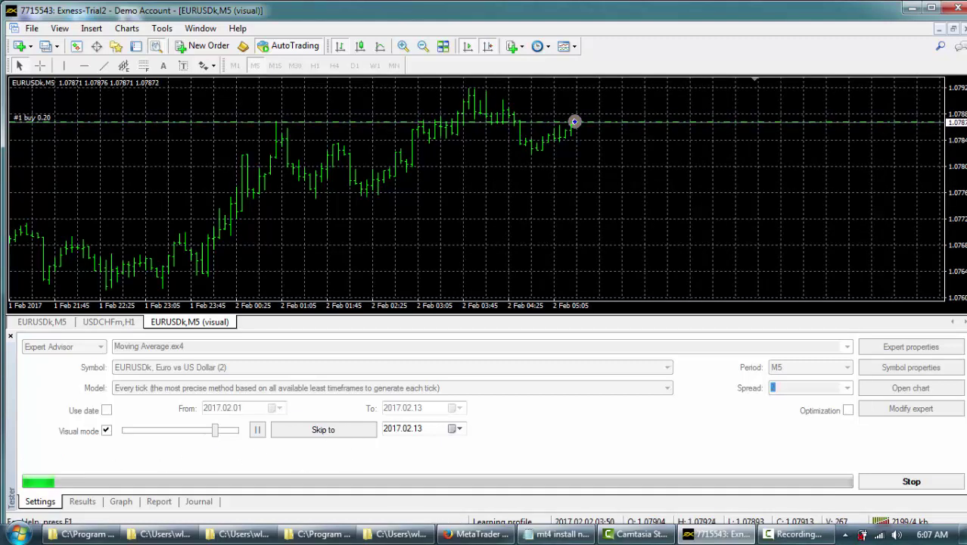
# Hide the grid on the EURUSDk visual test chart and check the list of trades in the test results
pyautogui.rightClick(473, 198)
pyautogui.click(504, 314)
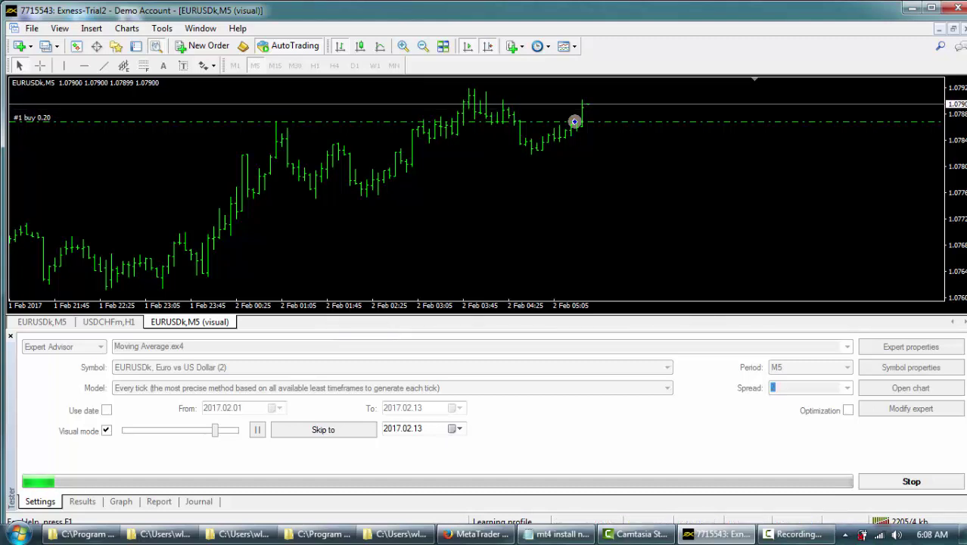
pyautogui.click(83, 499)
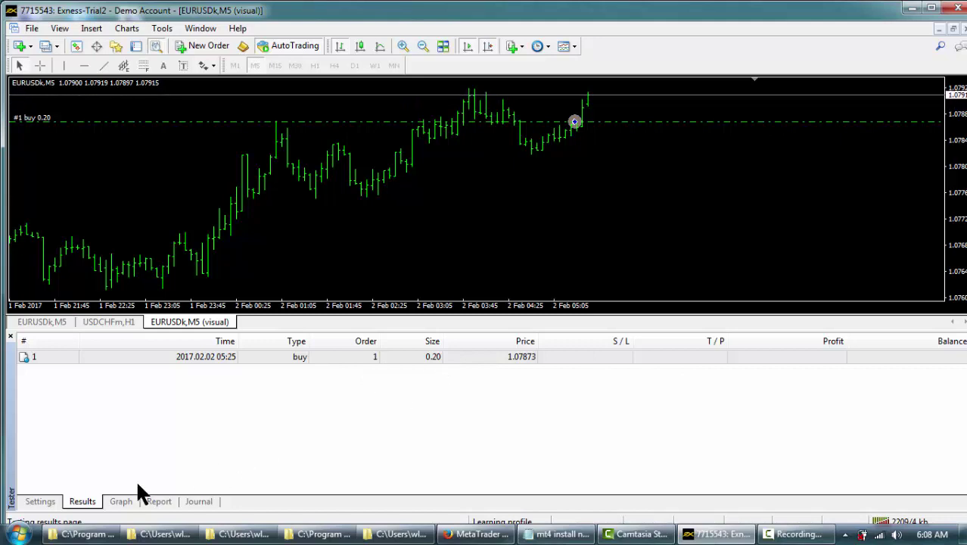
pyautogui.click(41, 502)
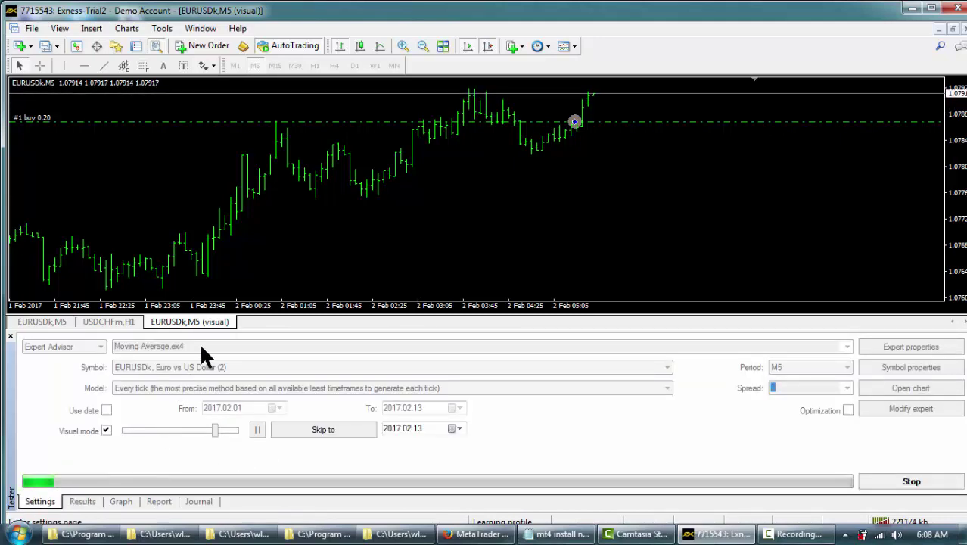
# Raise the visual playback speed to nearly maximum and review the test's balance graph and trade list
pyautogui.moveTo(215, 430); pyautogui.dragTo(231, 433)
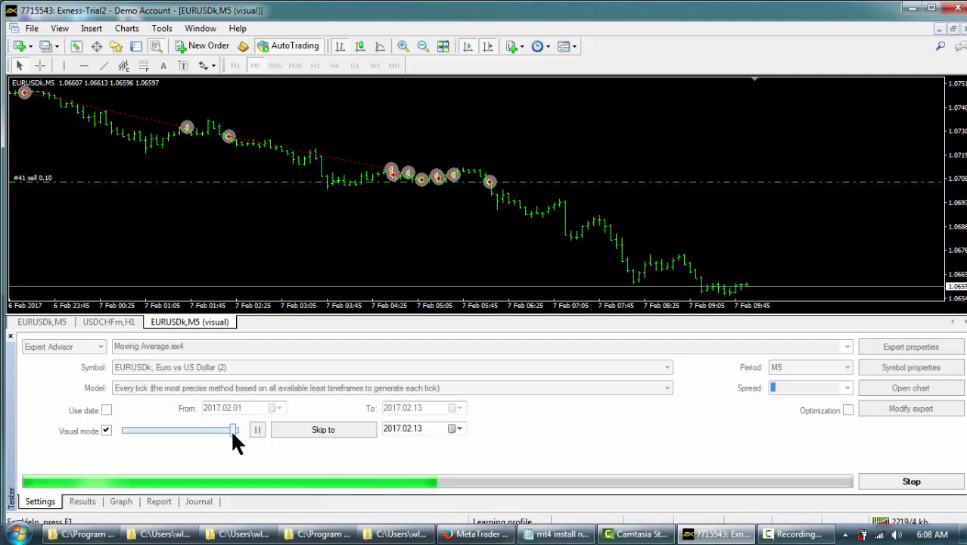
pyautogui.click(232, 433)
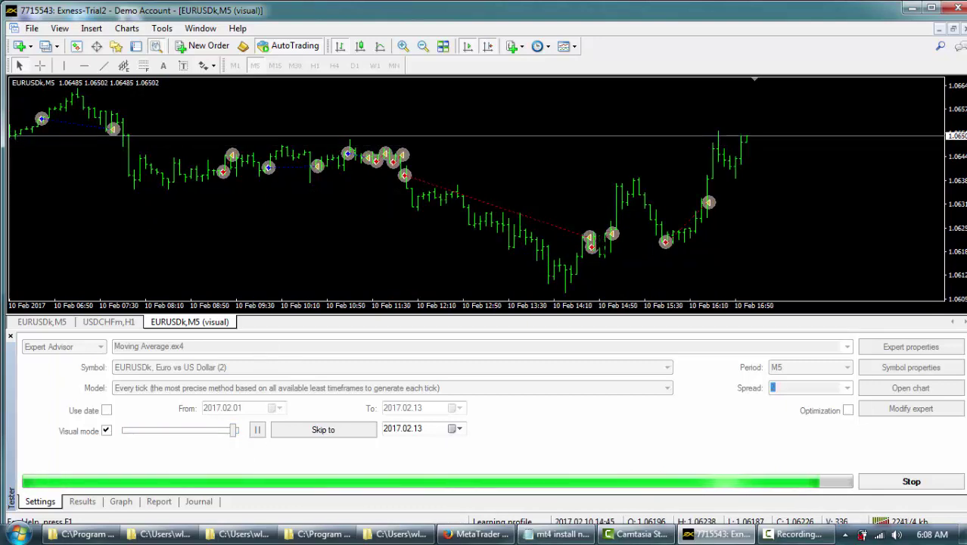
pyautogui.click(123, 499)
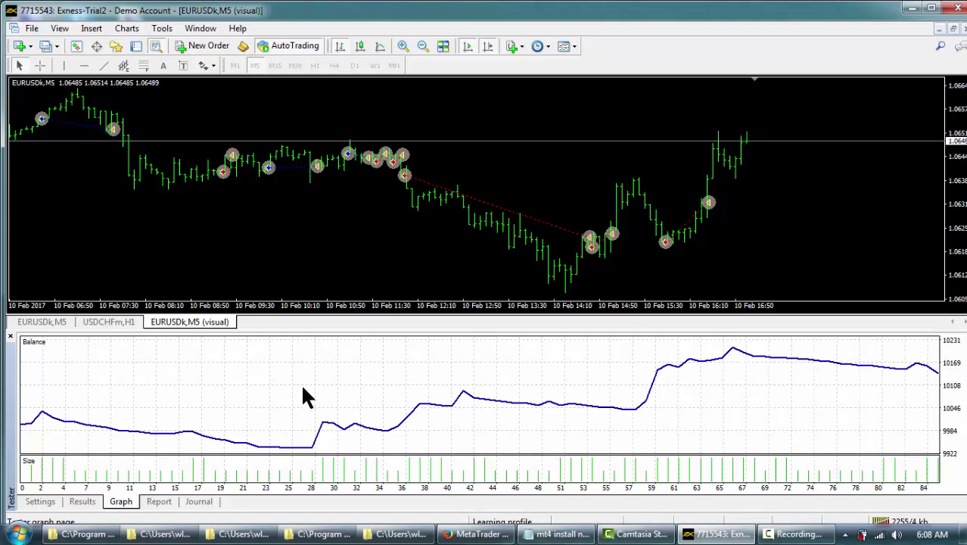
pyautogui.click(82, 502)
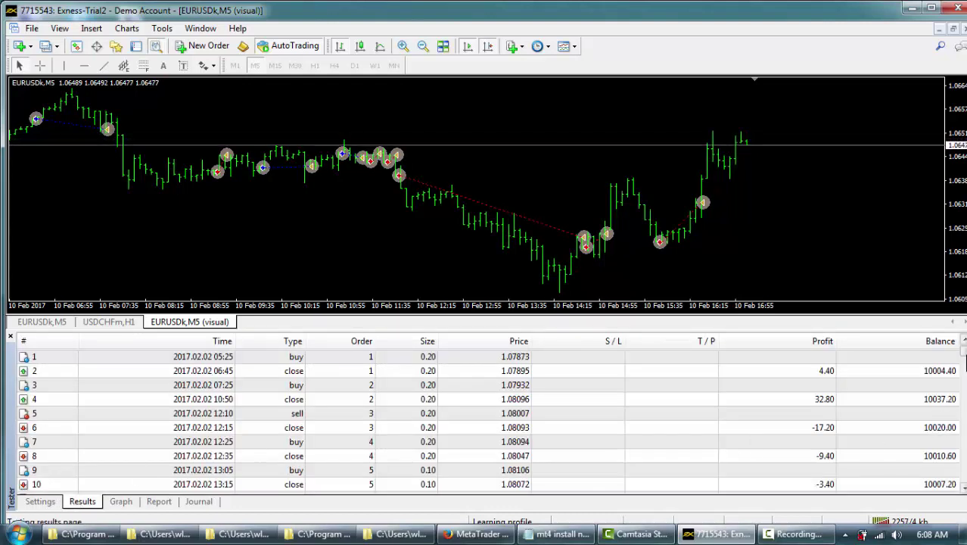
pyautogui.click(962, 439)
pyautogui.moveTo(962, 375); pyautogui.dragTo(943, 519)
# Stop the Moving Average backtest and review its report from modelling quality down to the consecutive wins and losses
pyautogui.click(38, 501)
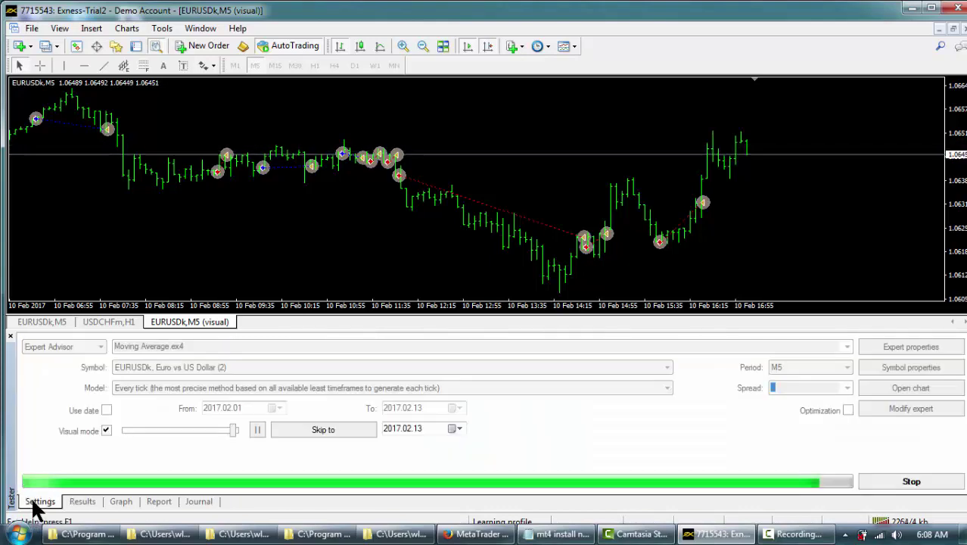
pyautogui.click(905, 482)
pyautogui.click(155, 503)
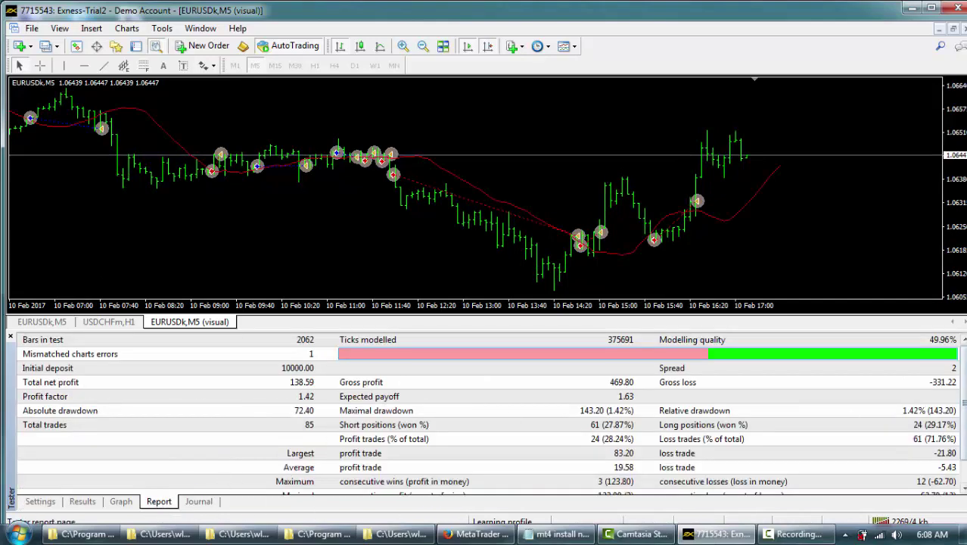
pyautogui.scroll(-1, 492, 414)
pyautogui.scroll(1, 491, 414)
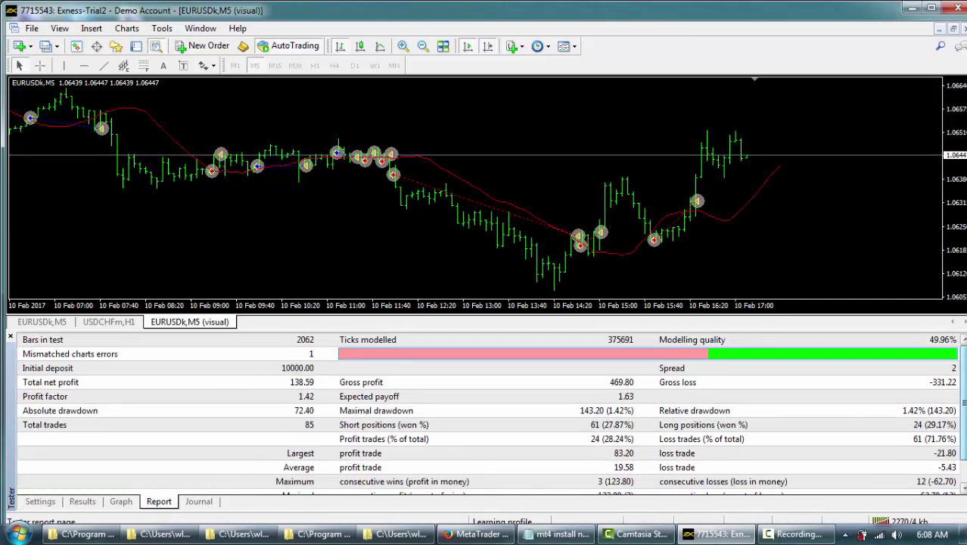
pyautogui.rightClick(541, 389)
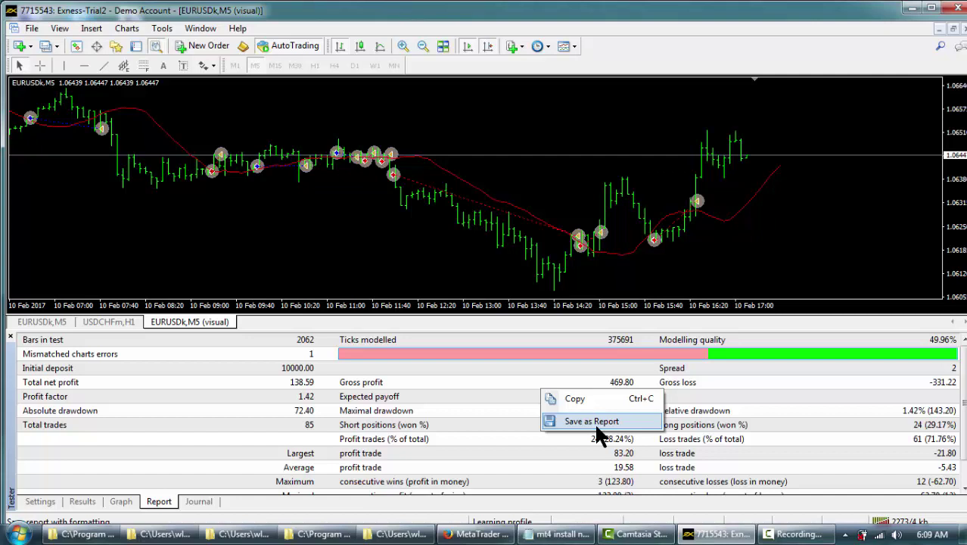
pyautogui.click(231, 424)
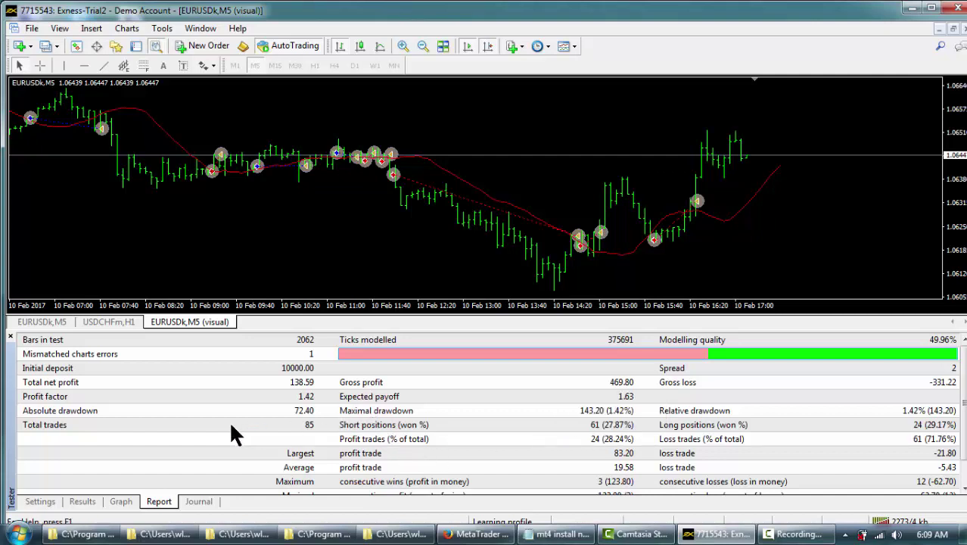
pyautogui.scroll(-1, 963, 430)
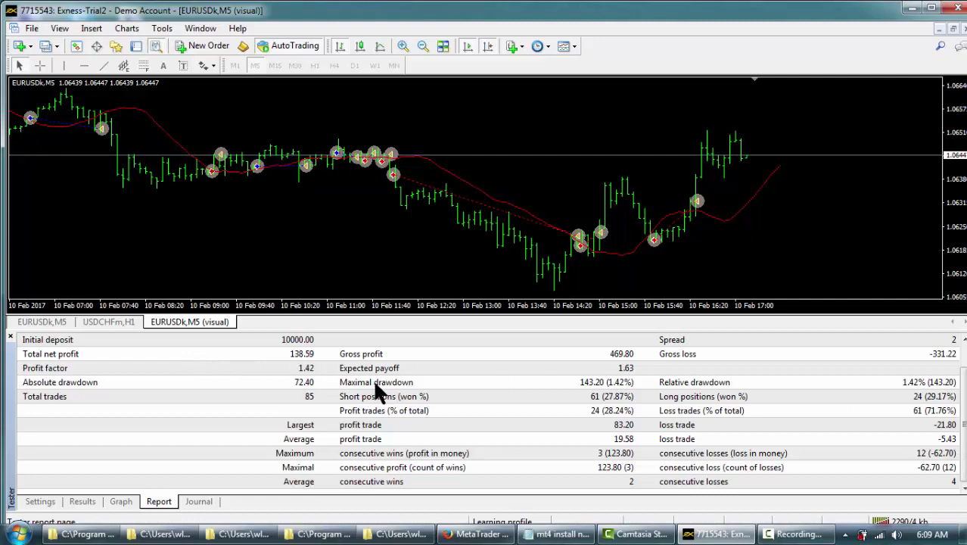
# Start a visual backtest of blank tester.ex4 at a reduced playback speed and hide the grid on its chart
pyautogui.click(40, 502)
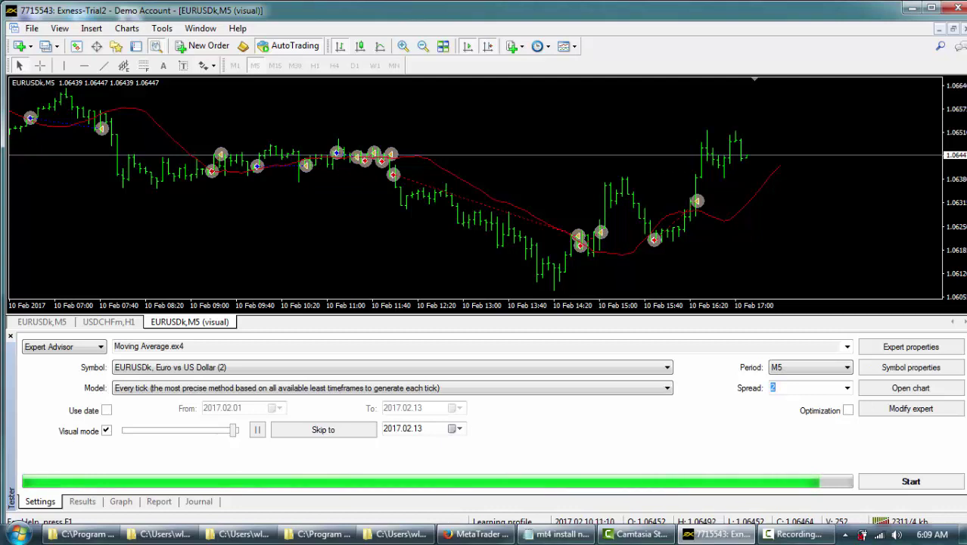
pyautogui.click(846, 345)
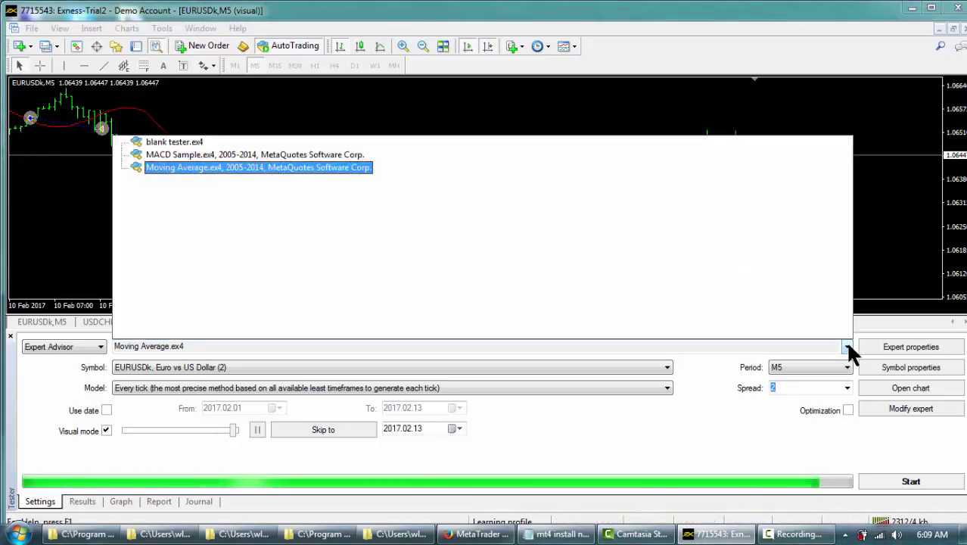
pyautogui.click(195, 144)
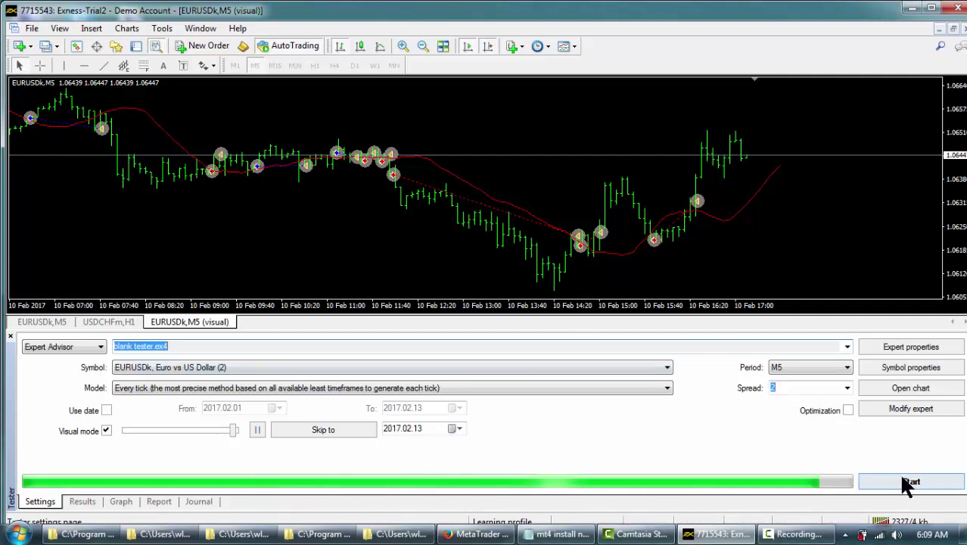
pyautogui.moveTo(233, 431); pyautogui.dragTo(214, 431)
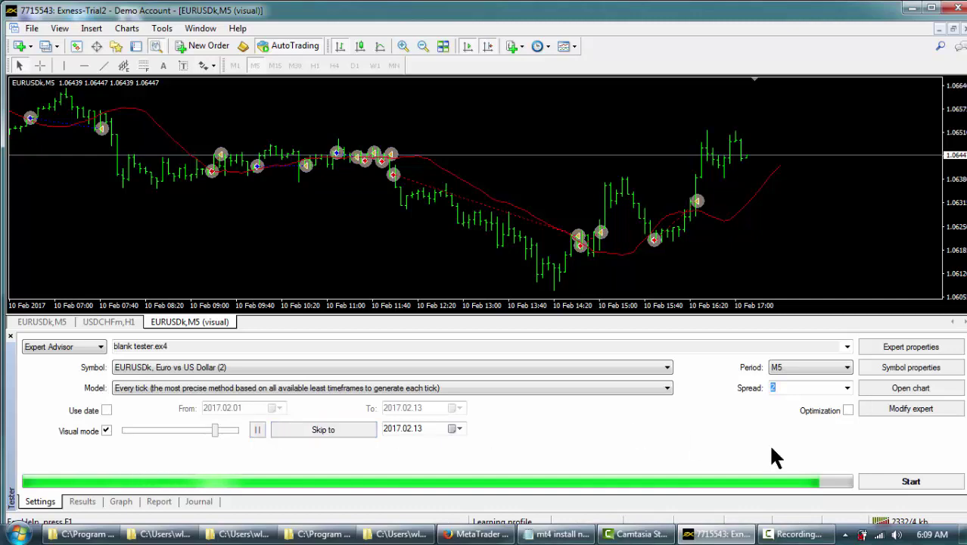
pyautogui.click(879, 480)
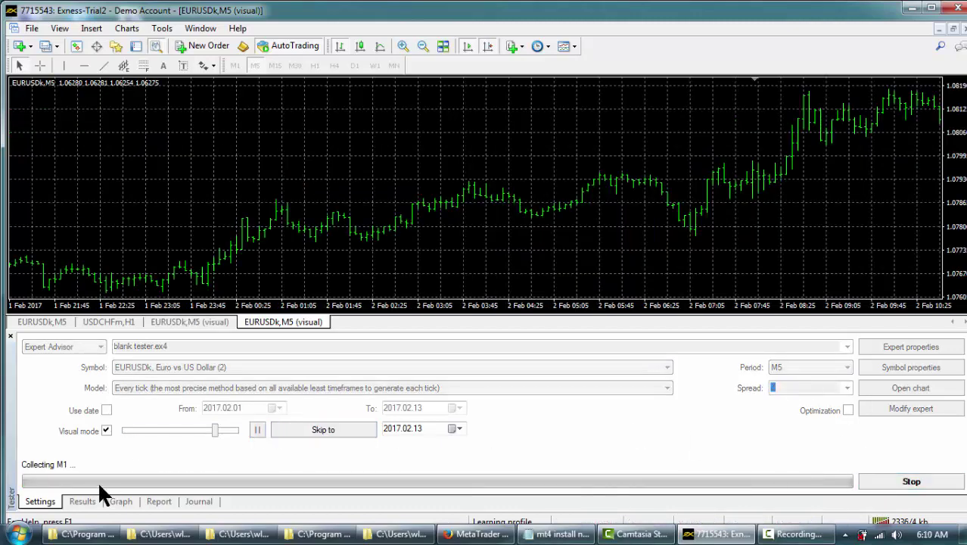
pyautogui.rightClick(463, 173)
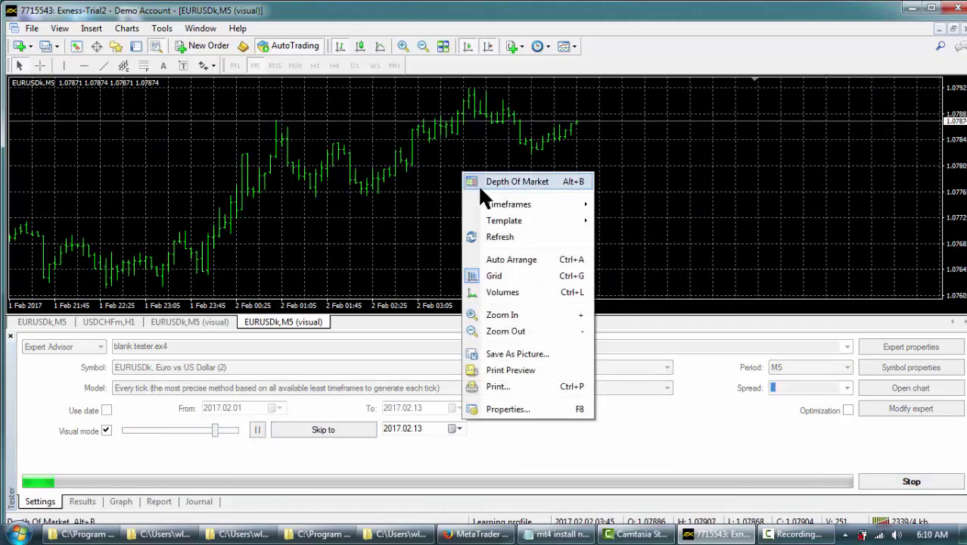
pyautogui.click(514, 278)
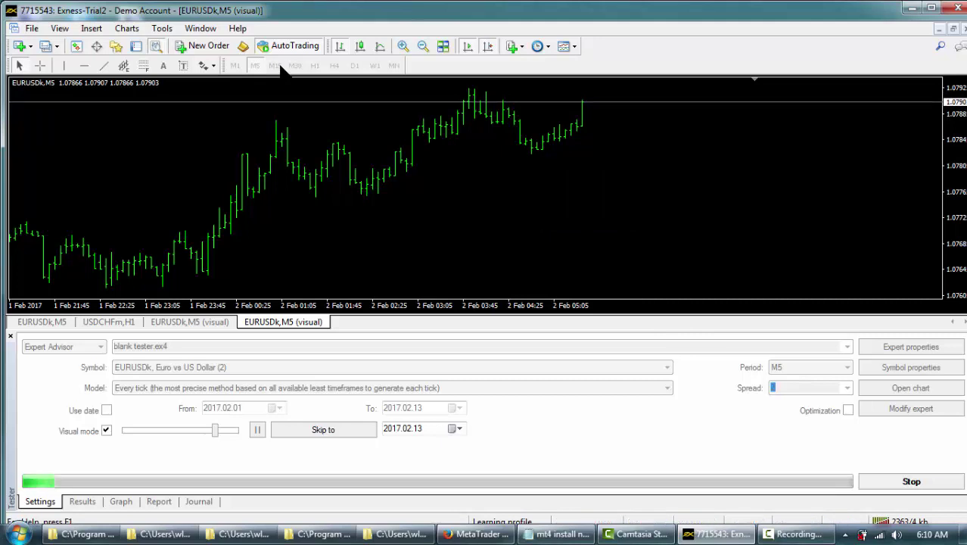
# Add the custom indicator macd color alert Money Belt HI-LOW bar to the visual test chart with its default settings and hide the Navigator
pyautogui.click(114, 45)
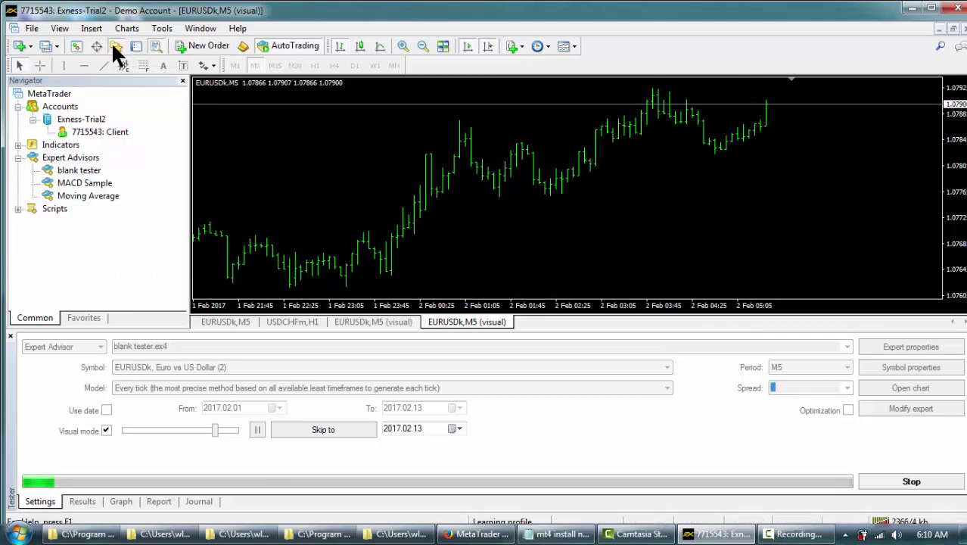
pyautogui.click(18, 157)
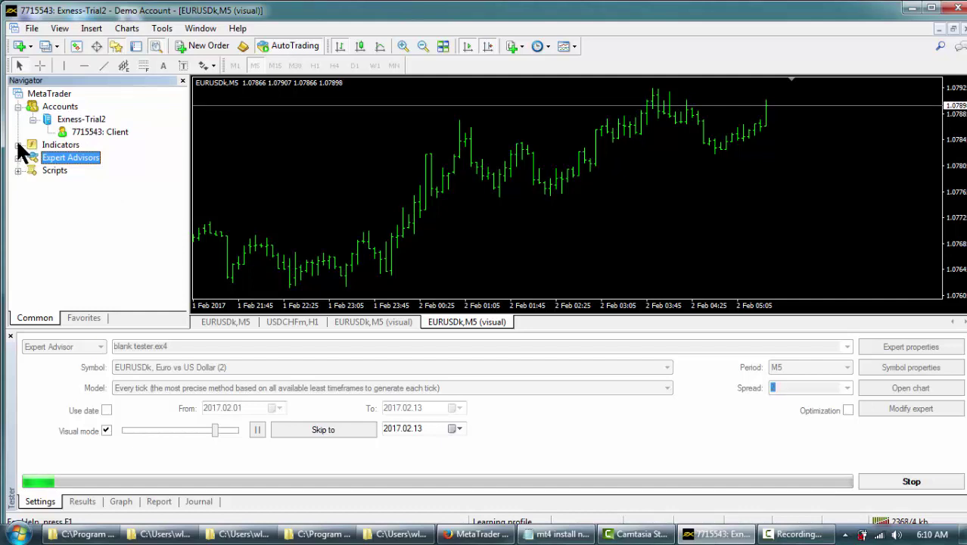
pyautogui.click(18, 145)
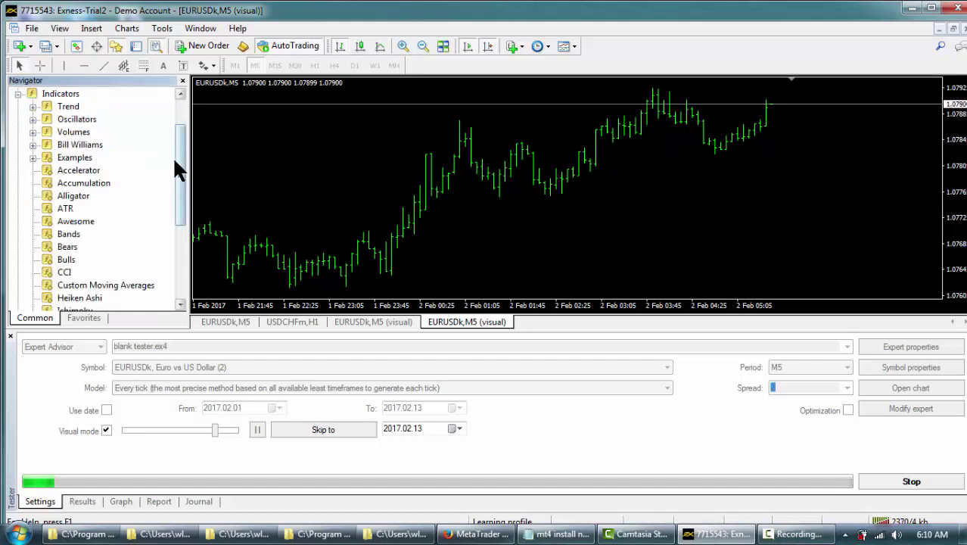
pyautogui.moveTo(173, 156); pyautogui.dragTo(171, 198)
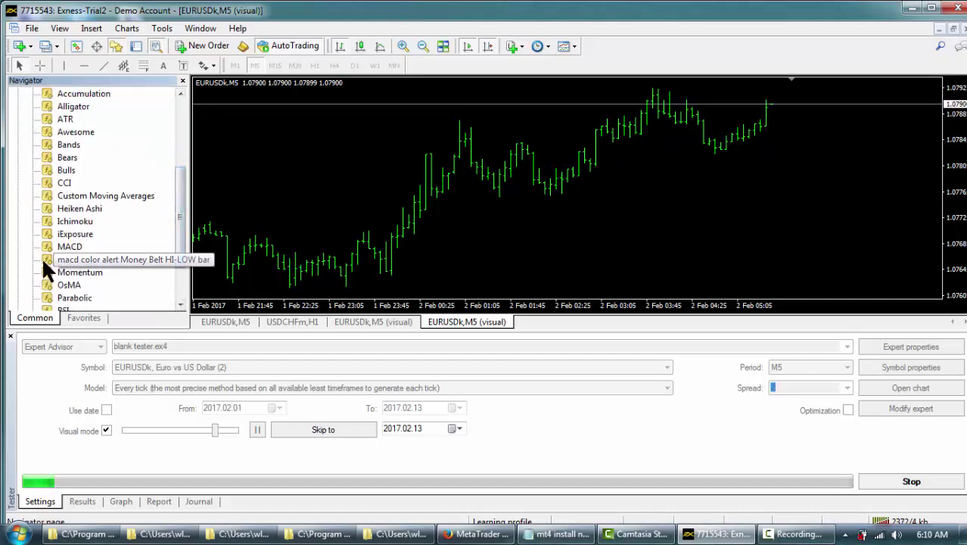
pyautogui.moveTo(46, 255); pyautogui.dragTo(379, 198)
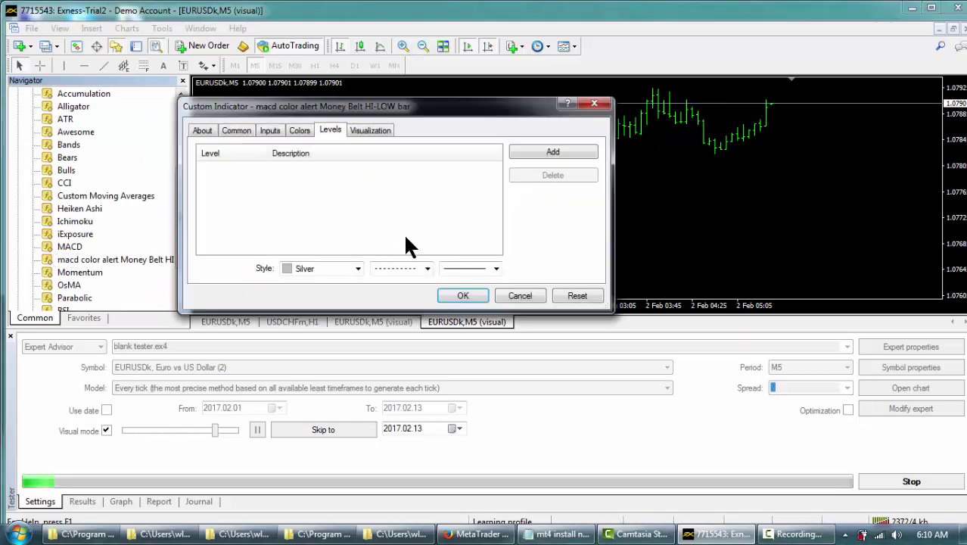
pyautogui.click(457, 295)
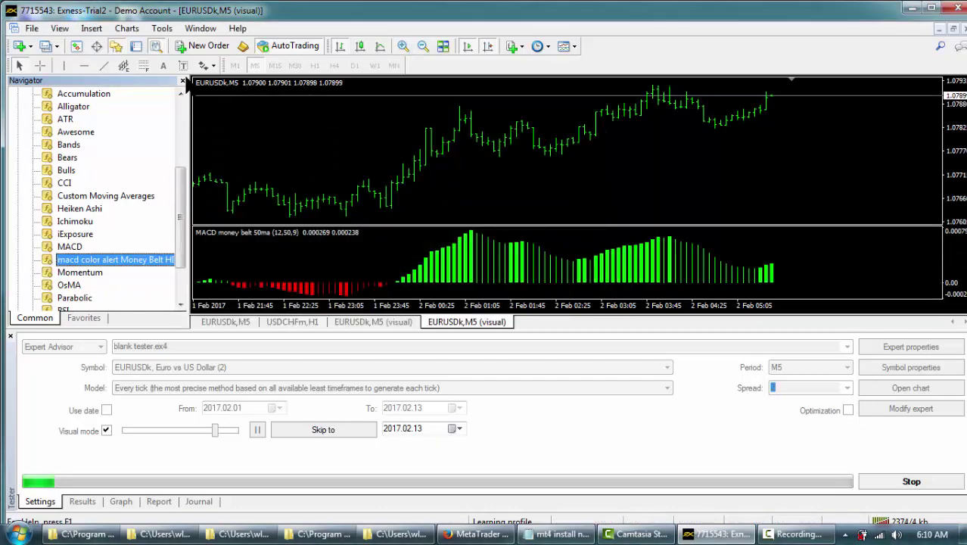
pyautogui.click(182, 81)
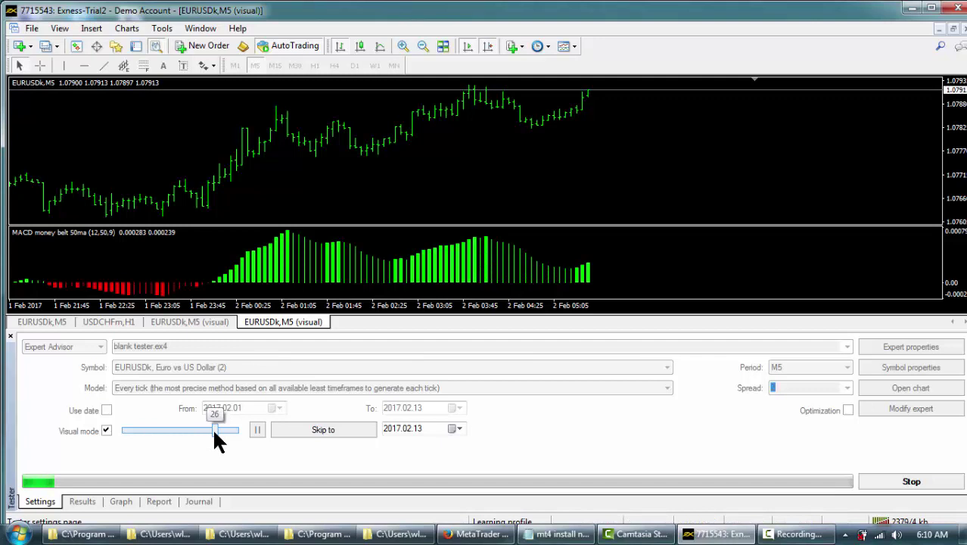
# Raise the visual playback speed to nearly maximum and review earlier bars with auto scroll temporarily switched off
pyautogui.moveTo(218, 431); pyautogui.dragTo(233, 430)
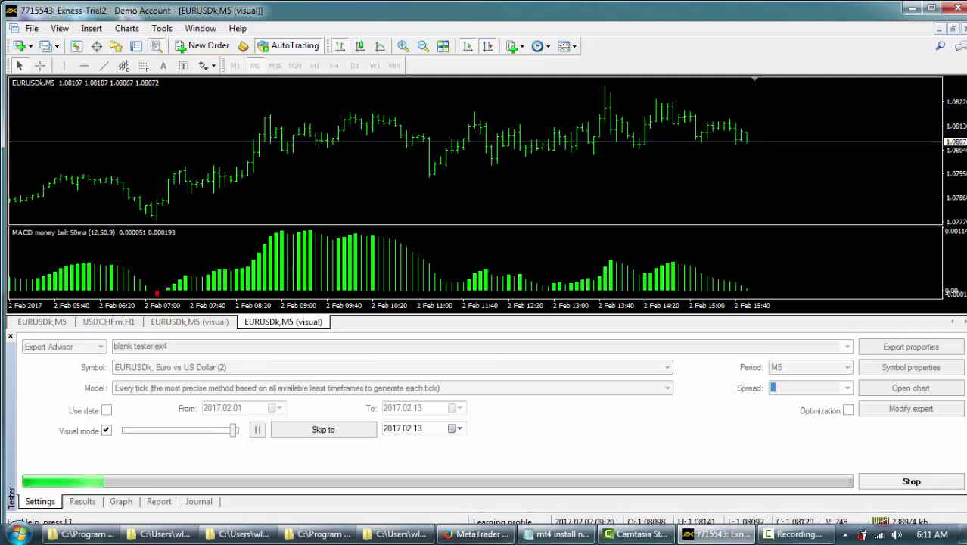
pyautogui.moveTo(744, 297)
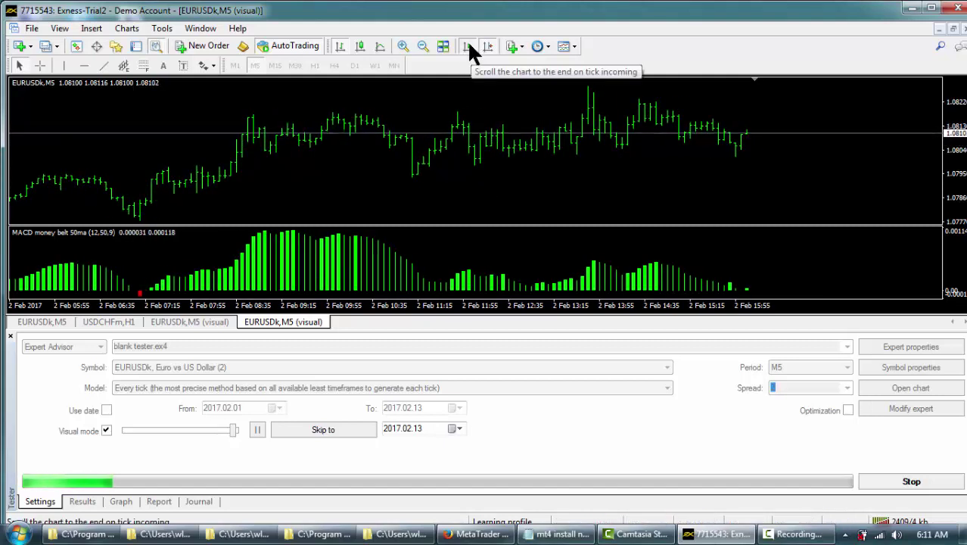
pyautogui.scroll(-10, 468, 186)
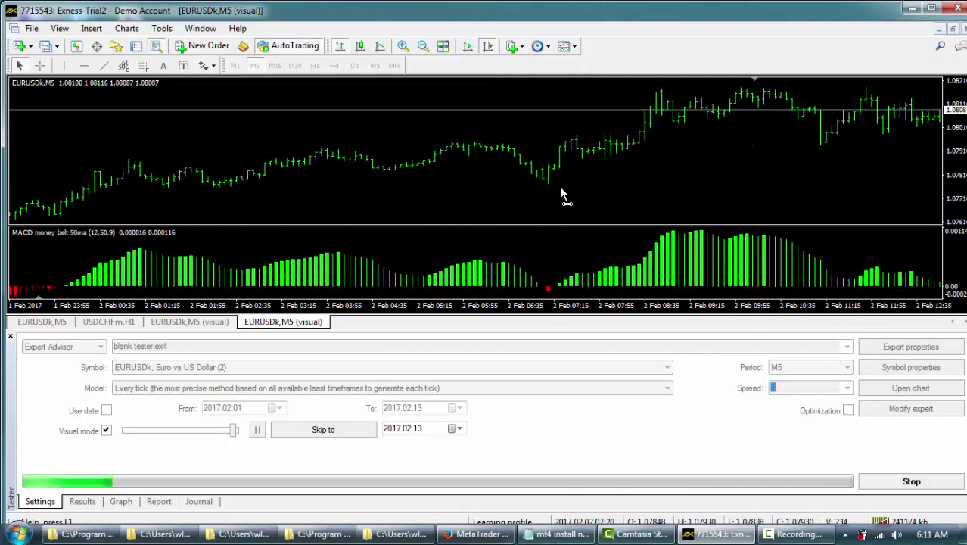
pyautogui.scroll(8, 453, 187)
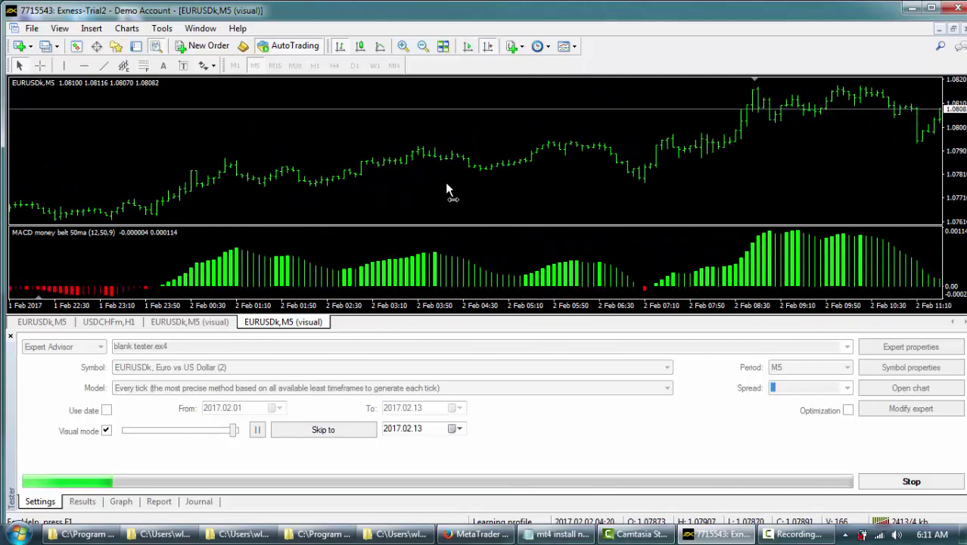
pyautogui.click(464, 44)
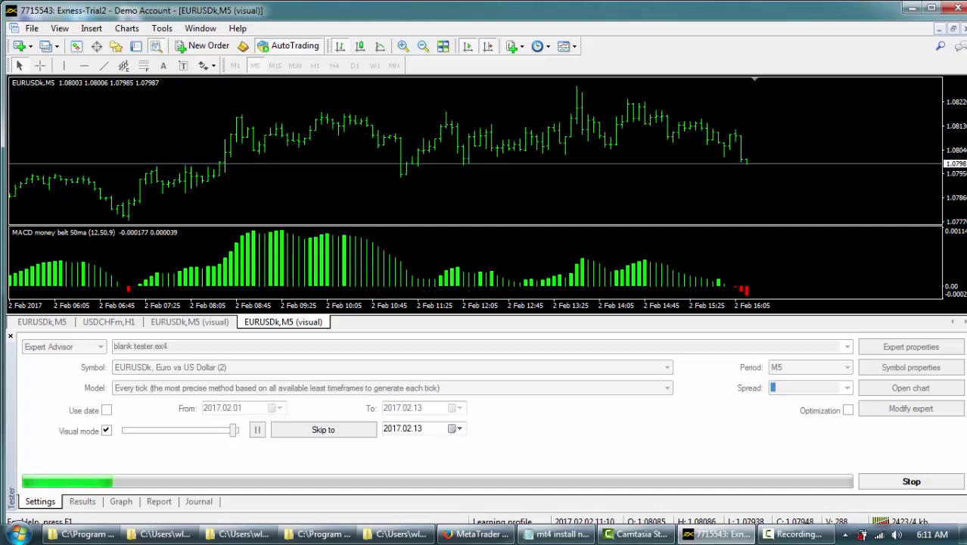
# Draw a horizontal line across the 2 February swing highs on the EURUSDk visual test chart
pyautogui.click(84, 66)
pyautogui.click(122, 116)
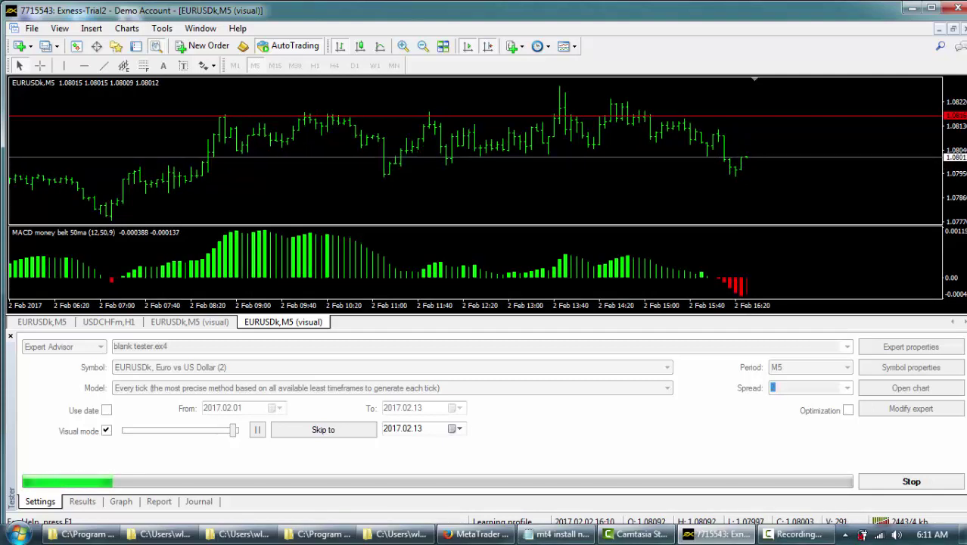
pyautogui.moveTo(746, 157)
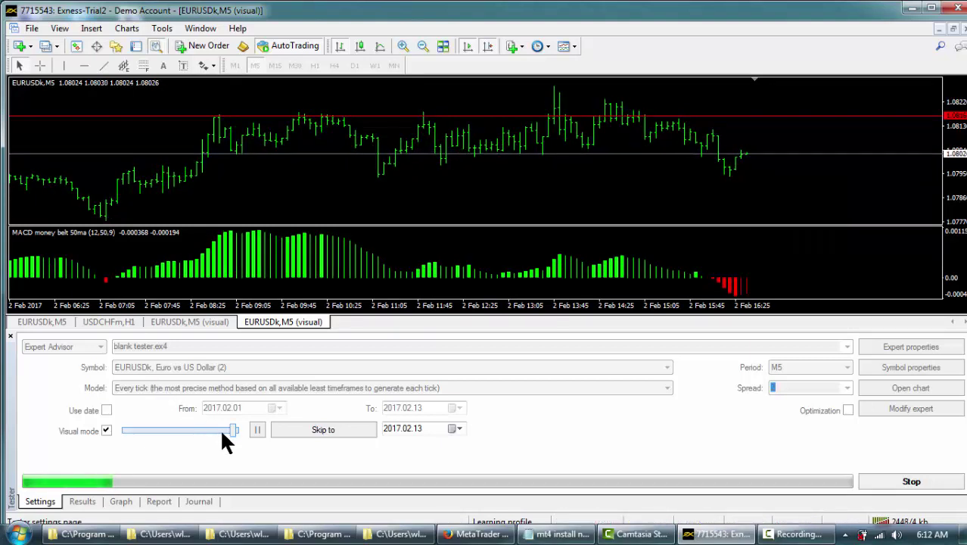
# Stop the blank tester.ex4 backtest and hide the Strategy Tester
pyautogui.moveTo(233, 433)
pyautogui.mouseDown()
pyautogui.moveTo(222, 433)
pyautogui.moveTo(231, 433)
pyautogui.mouseUp()
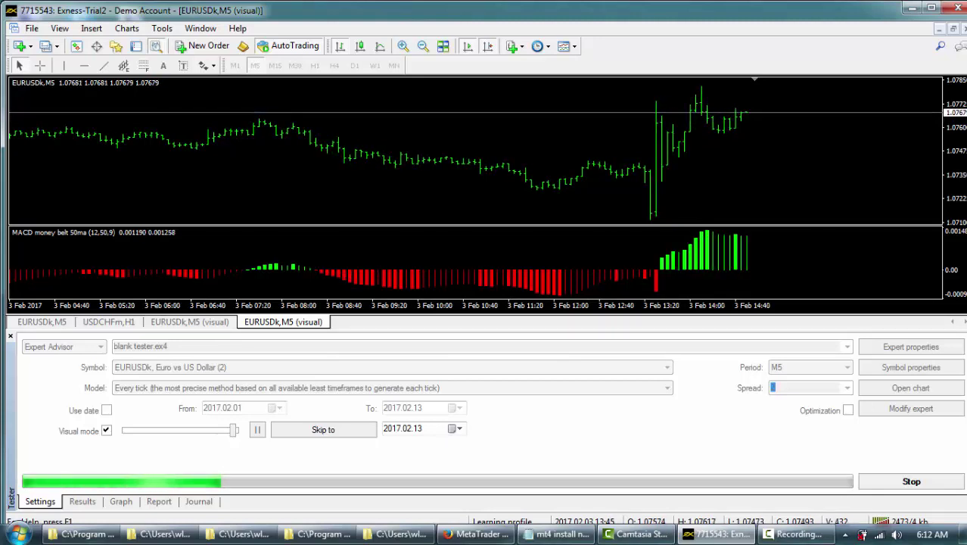
pyautogui.click(942, 487)
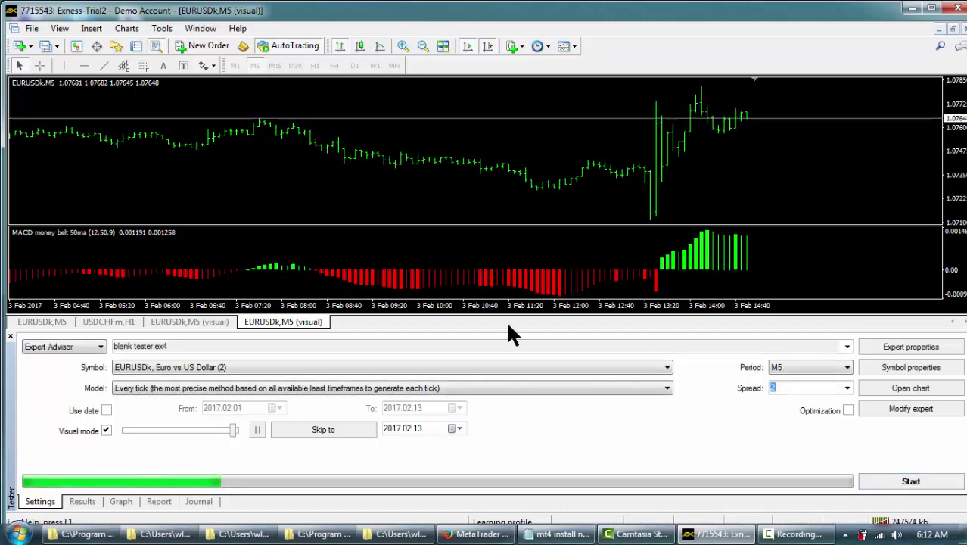
pyautogui.click(10, 338)
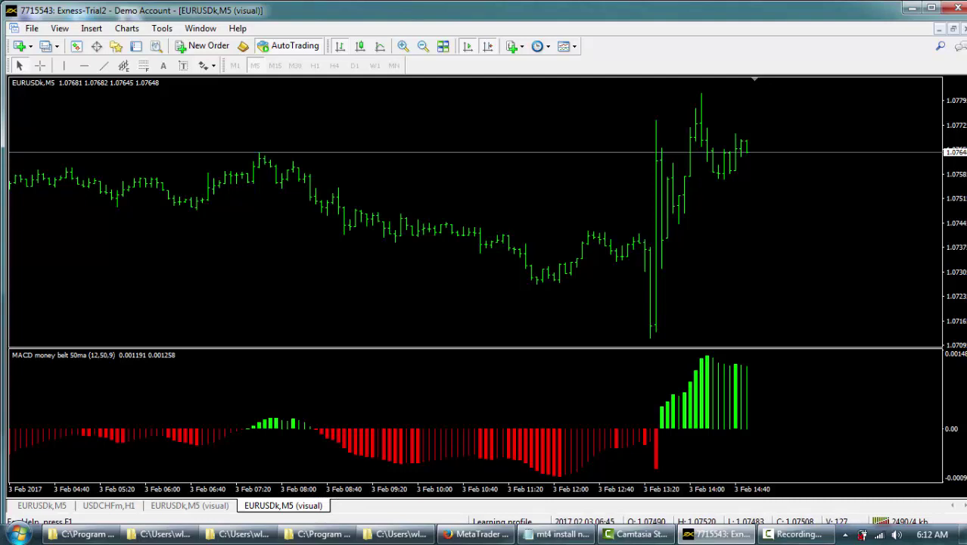
# Check the available chart templates and close the visual chart of the blank tester backtest
pyautogui.click(564, 46)
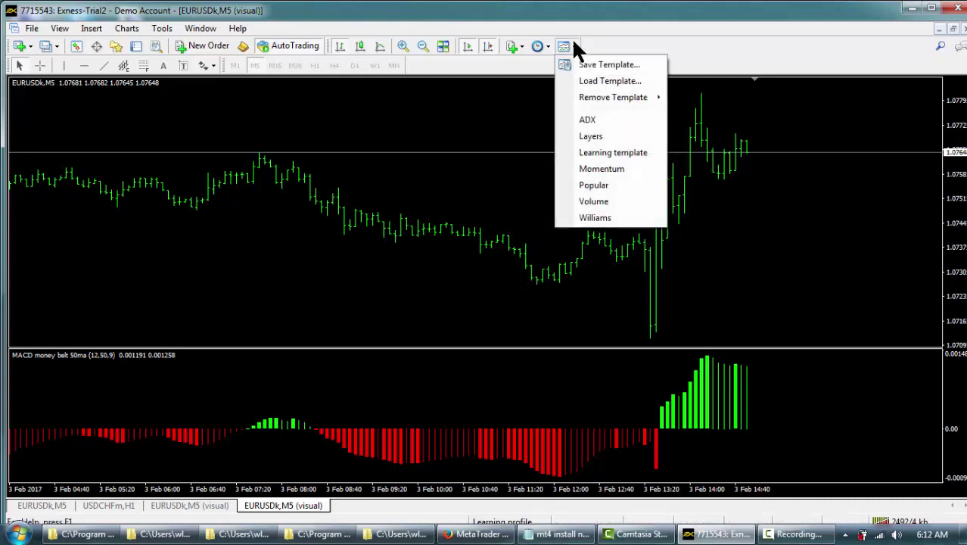
pyautogui.press('Escape')
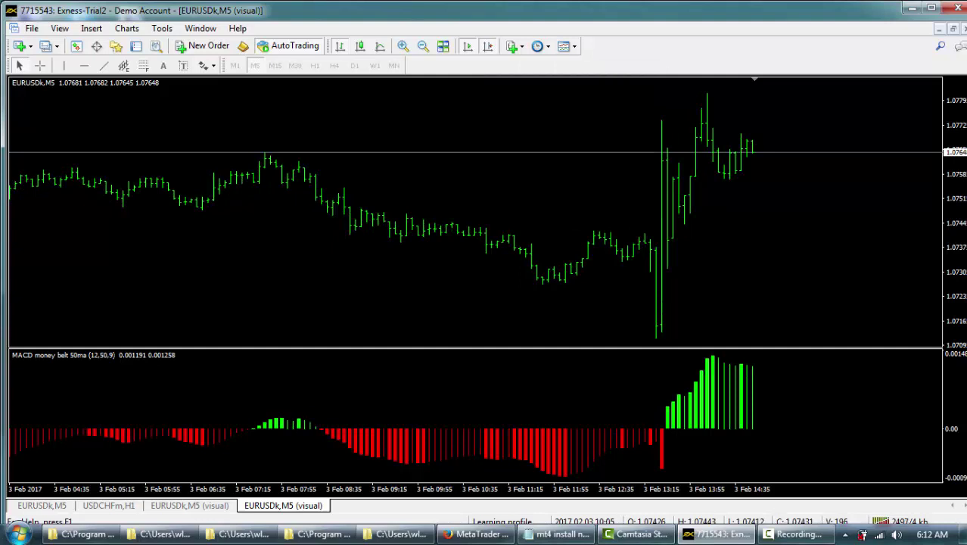
pyautogui.rightClick(302, 514)
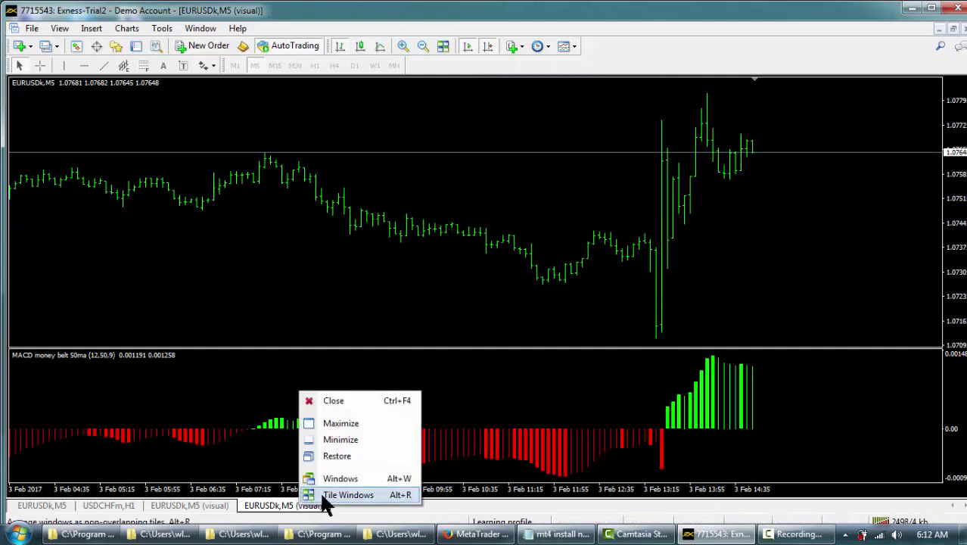
pyautogui.click(342, 395)
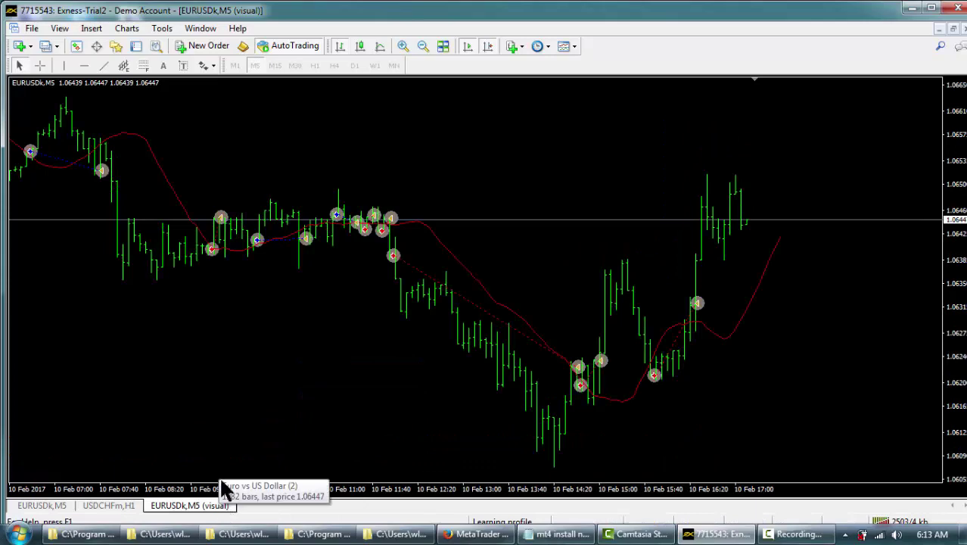
# Examine the Moving Average test's trade entries and exits on its chart from 10 February back to 8 February 2017
pyautogui.scroll(5, 368, 404)
pyautogui.scroll(10, 383, 379)
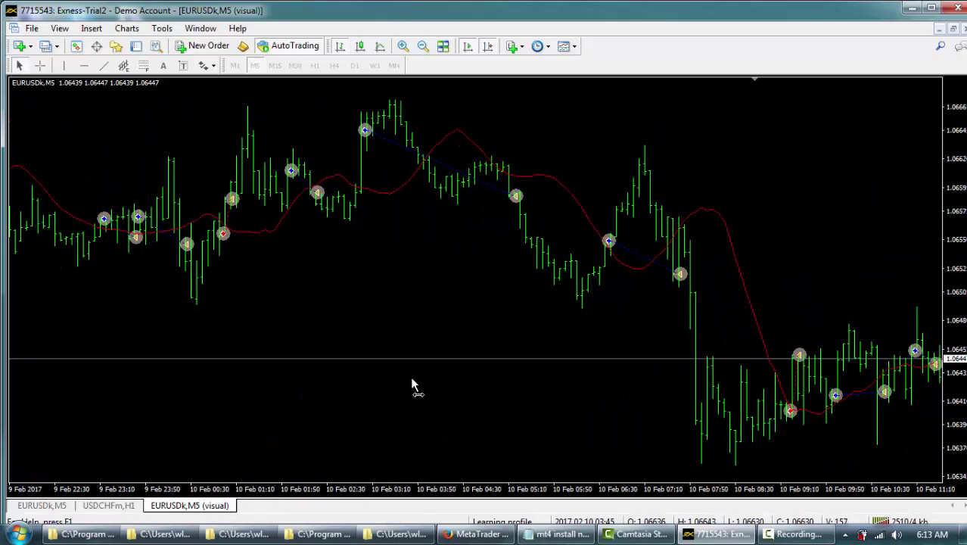
pyautogui.scroll(3, 367, 366)
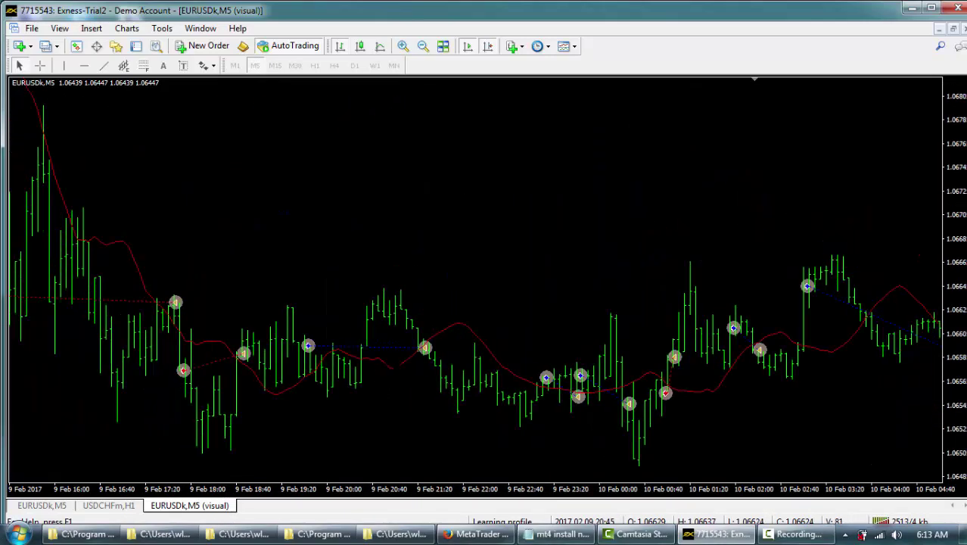
pyautogui.moveTo(963, 193); pyautogui.dragTo(943, 198)
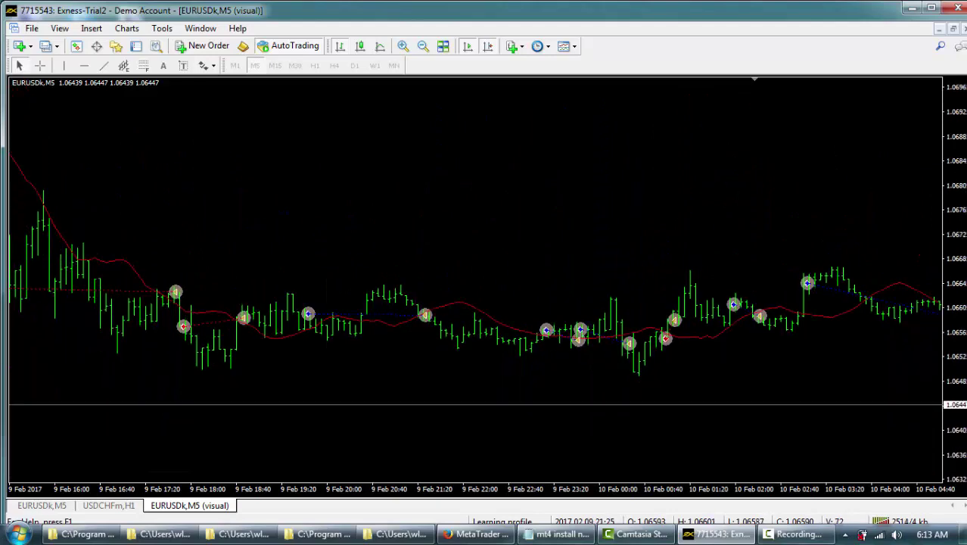
pyautogui.scroll(10, 622, 180)
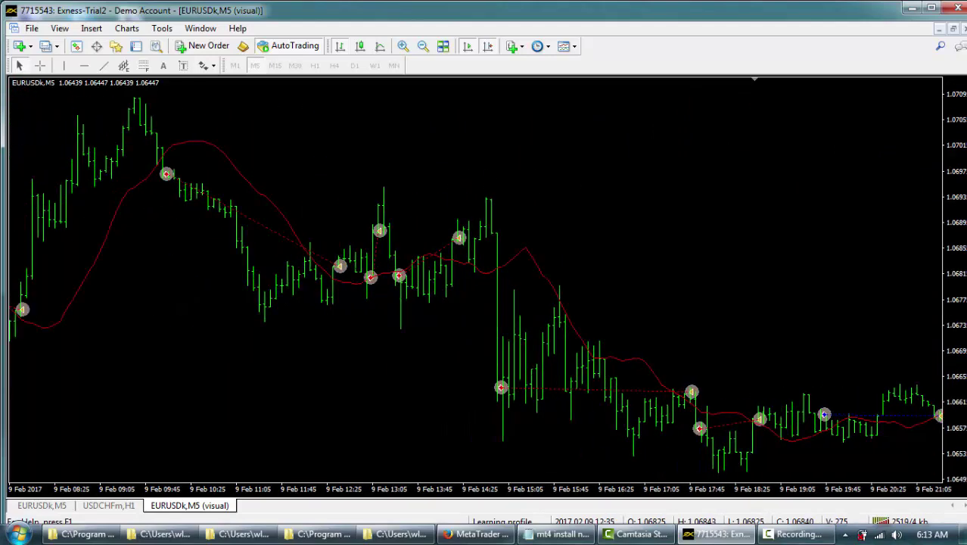
pyautogui.scroll(5, 377, 183)
pyautogui.moveTo(445, 301); pyautogui.dragTo(250, 345)
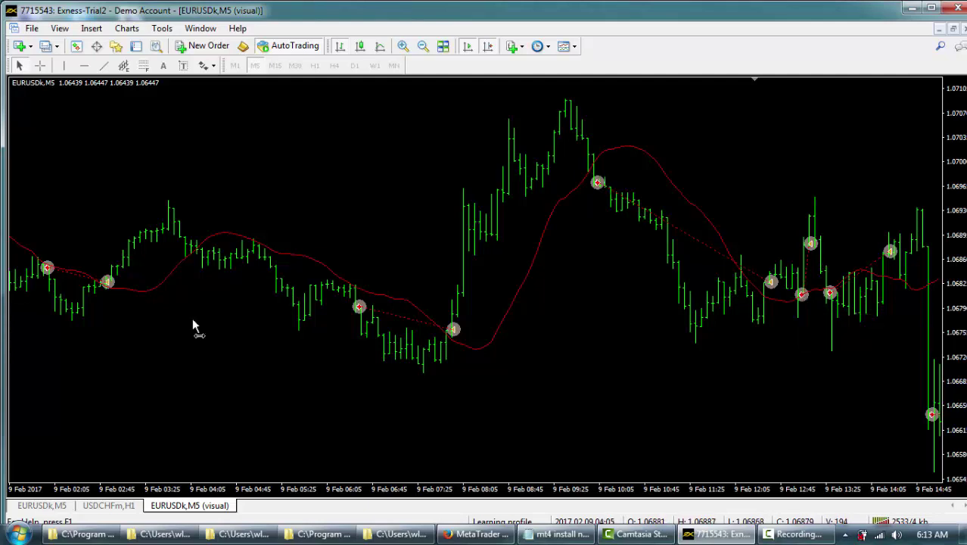
pyautogui.scroll(3, 192, 324)
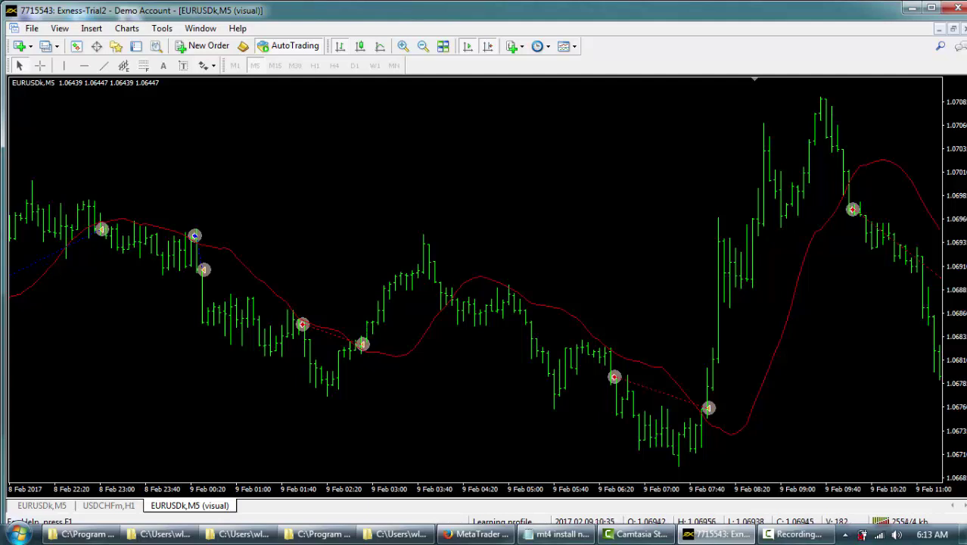
pyautogui.scroll(5, 417, 195)
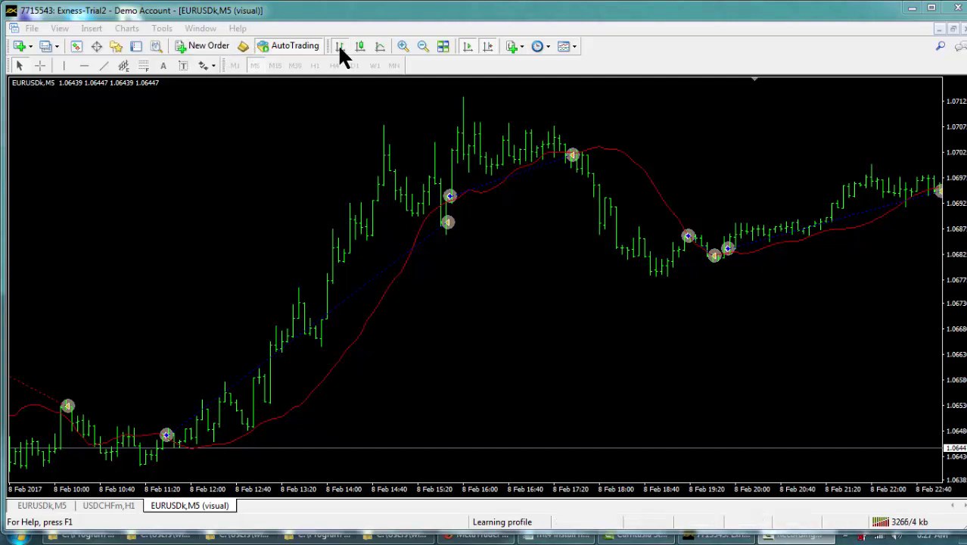
# Start a new EURUSDk order and set it up as a pending order of type Buy Limit
pyautogui.click(212, 46)
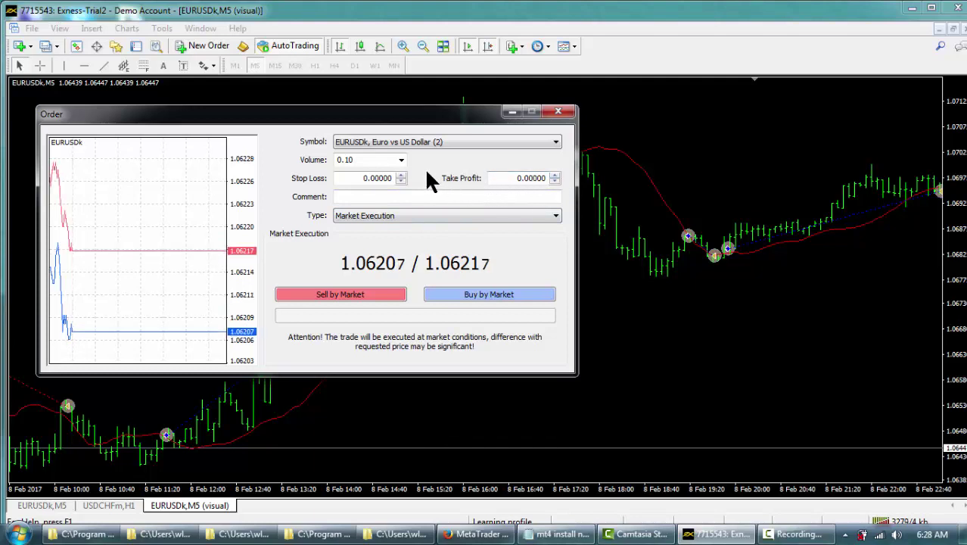
pyautogui.click(553, 216)
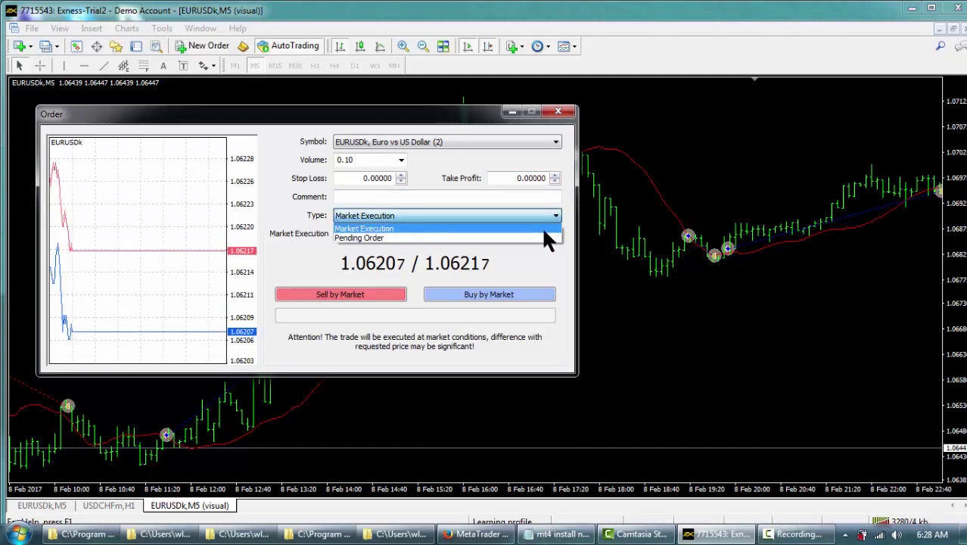
pyautogui.click(546, 237)
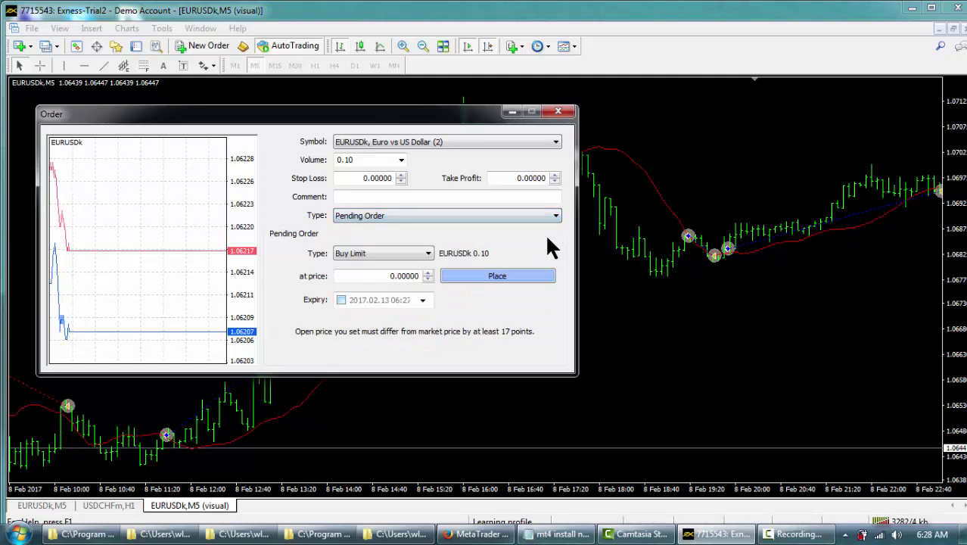
pyautogui.click(428, 253)
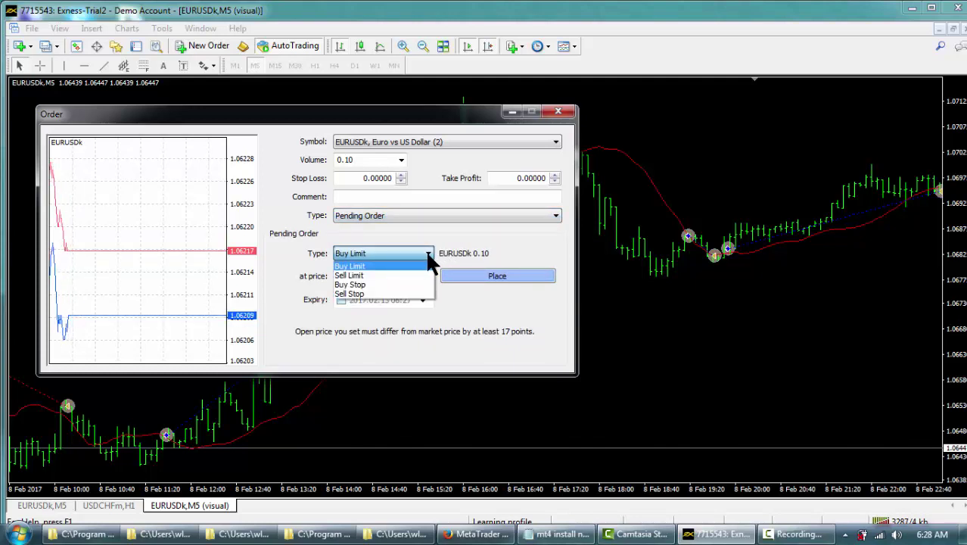
pyautogui.click(498, 239)
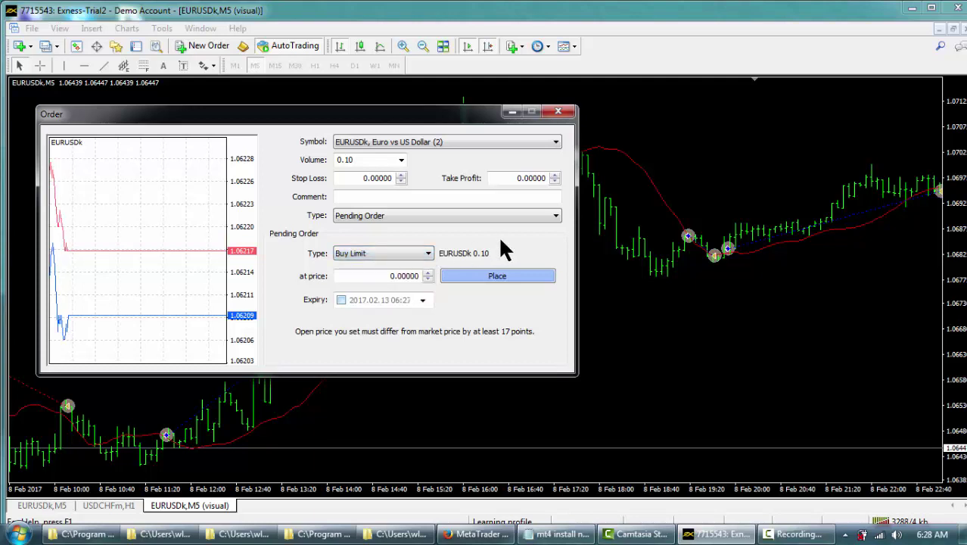
# Set the Buy Limit order's price to 1.06205 and look over the symbols available for the order
pyautogui.click(427, 274)
pyautogui.click(427, 278)
pyautogui.click(427, 278)
pyautogui.click(427, 278)
pyautogui.click(427, 278)
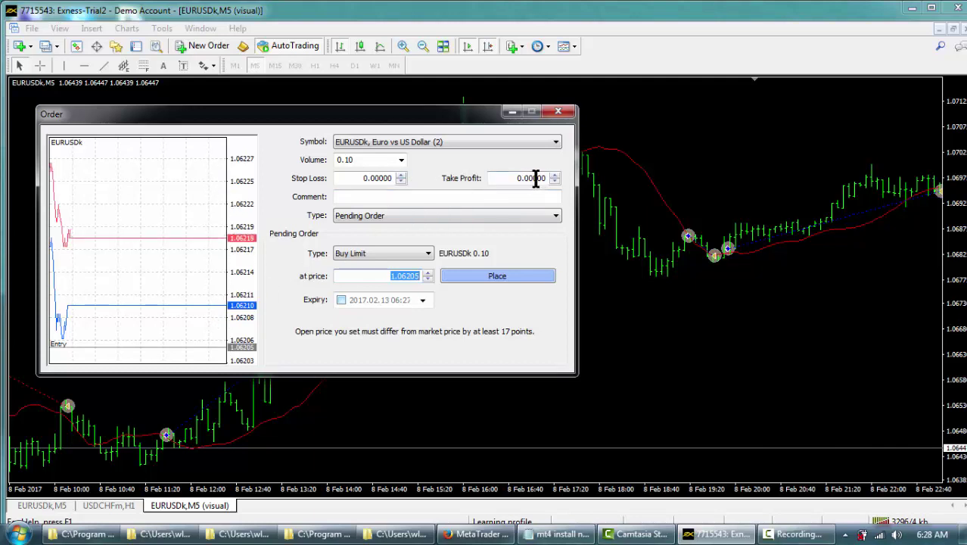
pyautogui.click(556, 141)
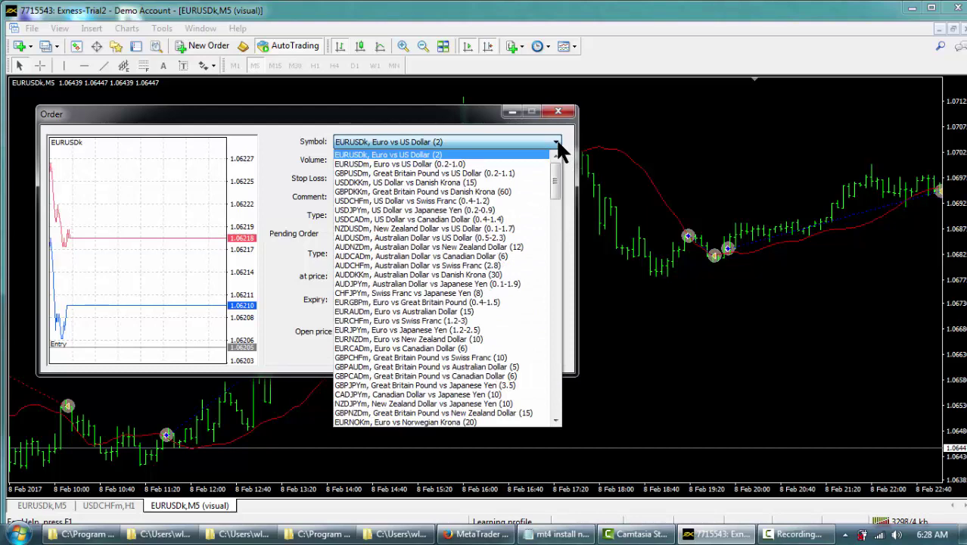
pyautogui.click(561, 140)
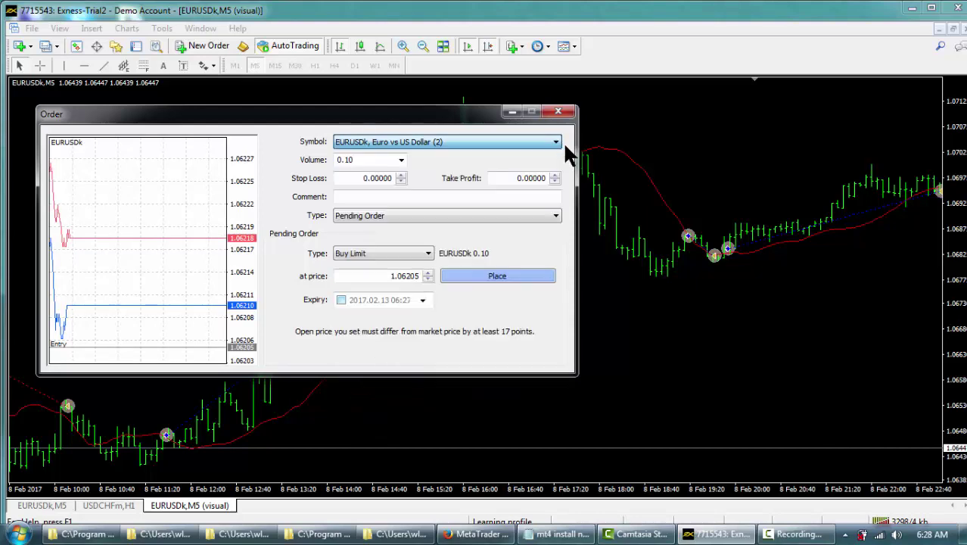
# Set the EURUSDk order's volume to 0.04 lots
pyautogui.click(401, 159)
pyautogui.click(386, 173)
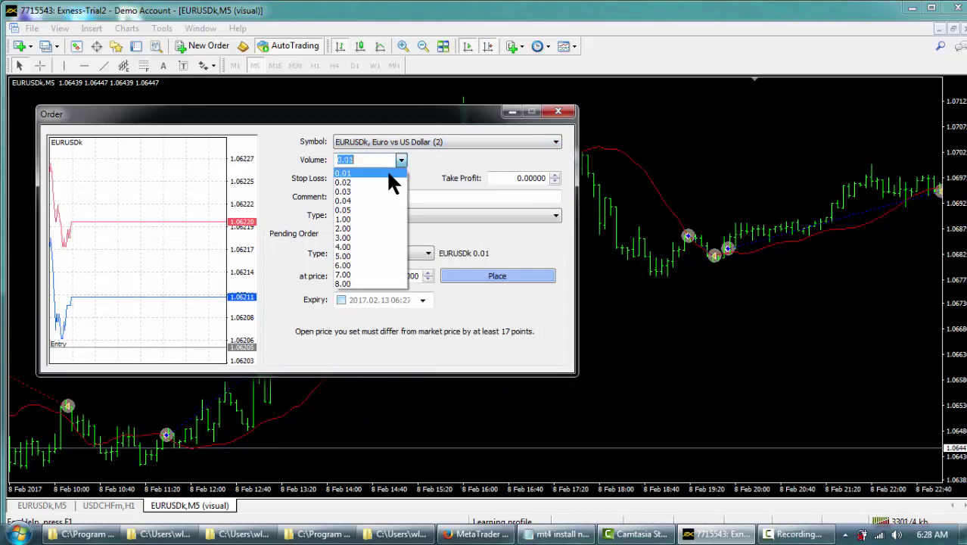
pyautogui.click(400, 161)
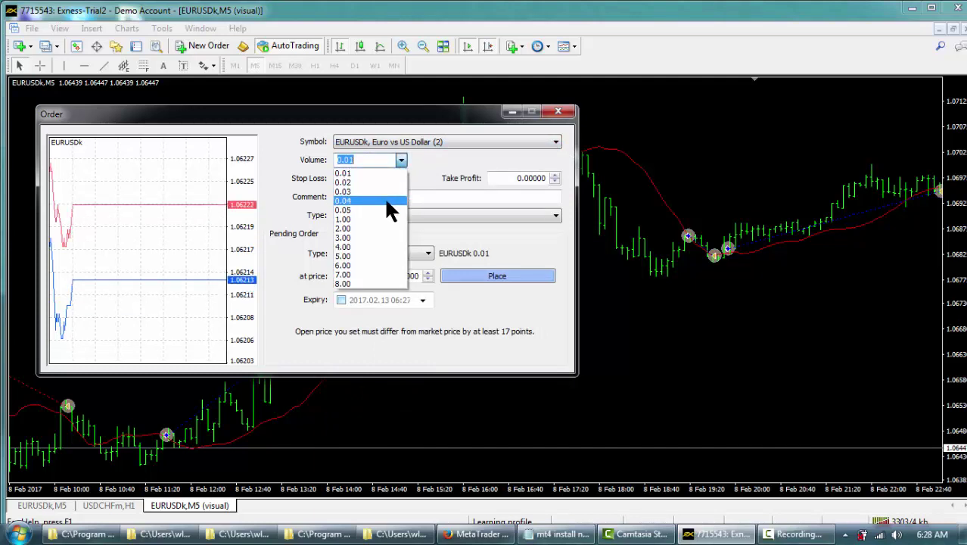
pyautogui.click(384, 199)
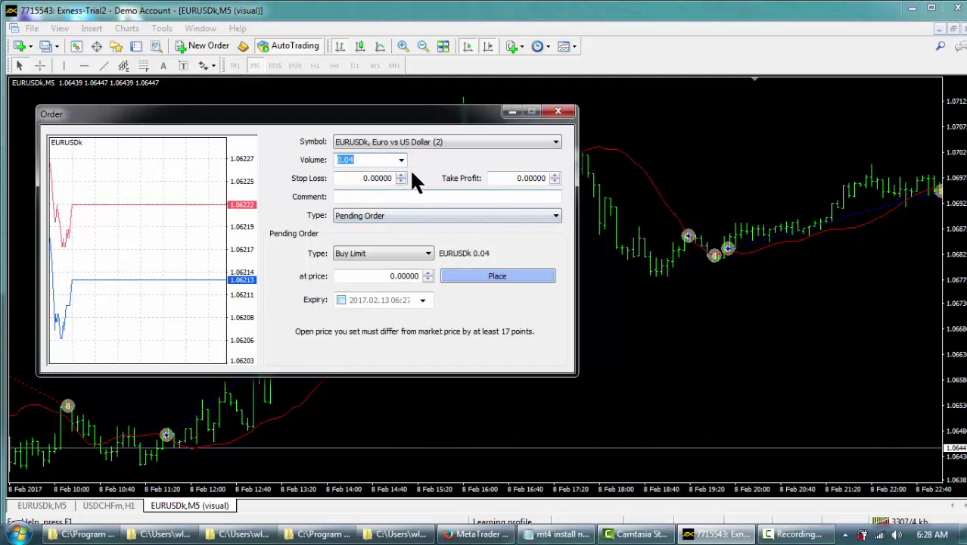
# Change the order type to Market Execution and sell EURUSDk at the market price
pyautogui.click(553, 213)
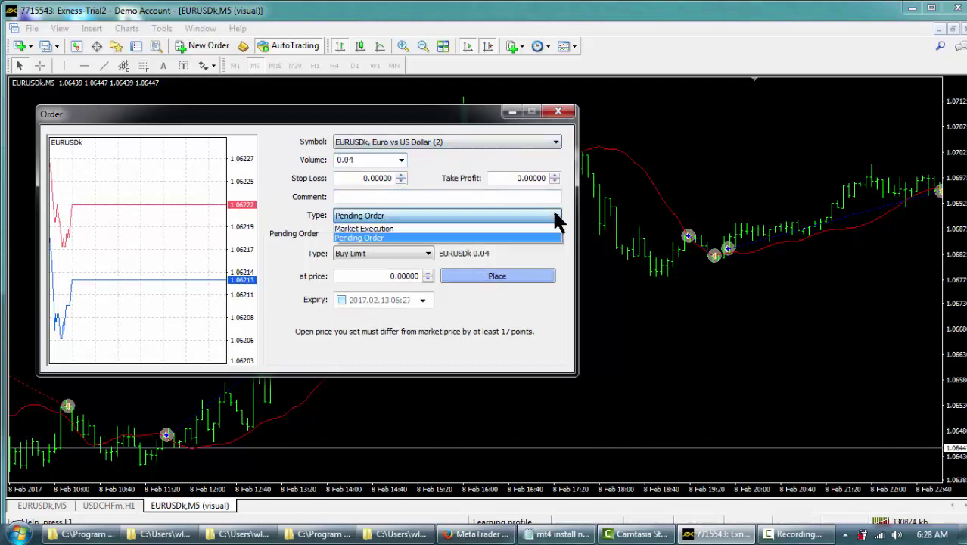
pyautogui.click(534, 223)
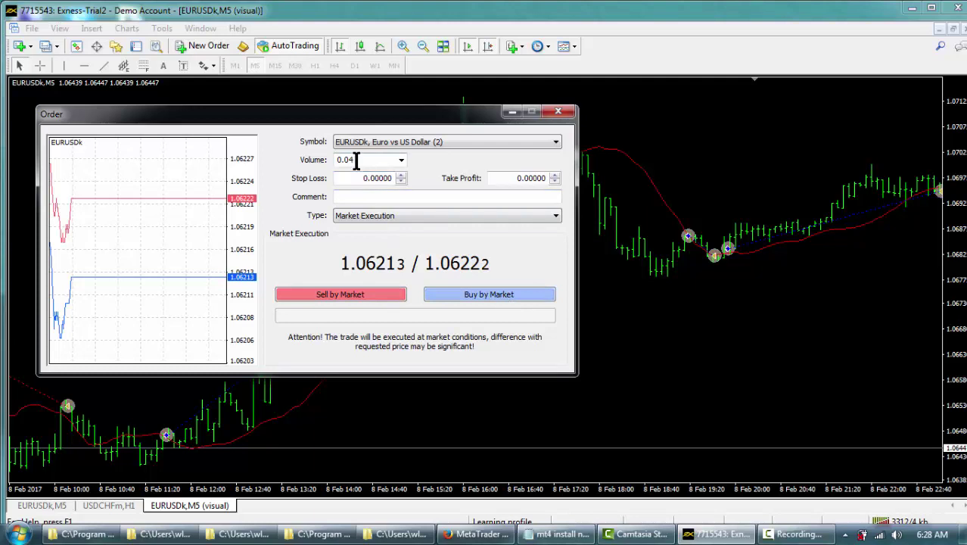
pyautogui.click(392, 295)
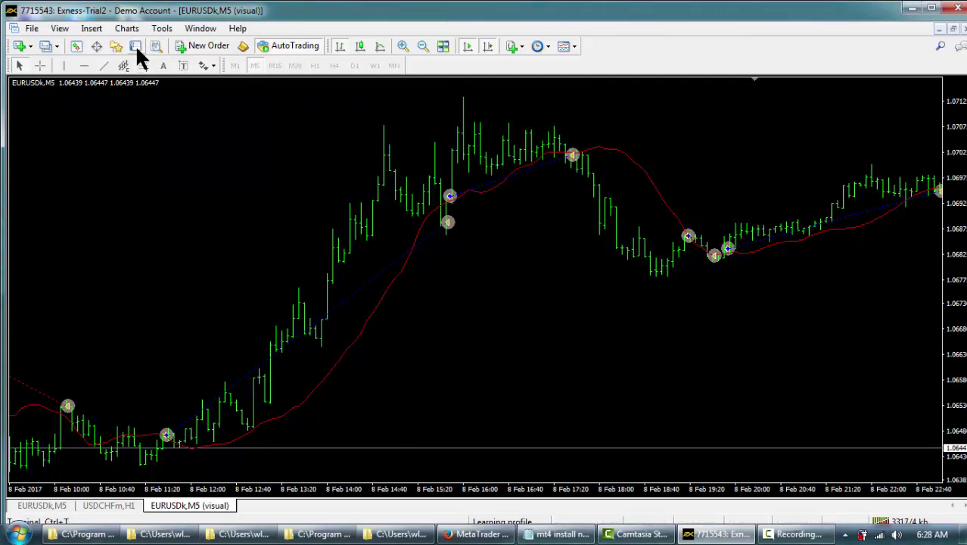
# Show the open trades in the Terminal at a reduced panel height and close the 0.04 EURUSDk sell position
pyautogui.click(135, 45)
pyautogui.click(35, 504)
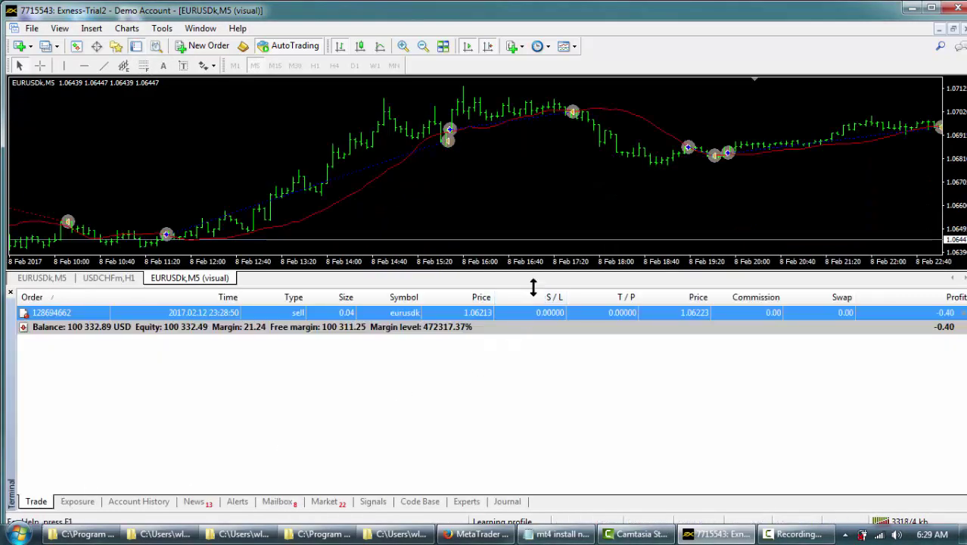
pyautogui.moveTo(533, 287); pyautogui.dragTo(541, 373)
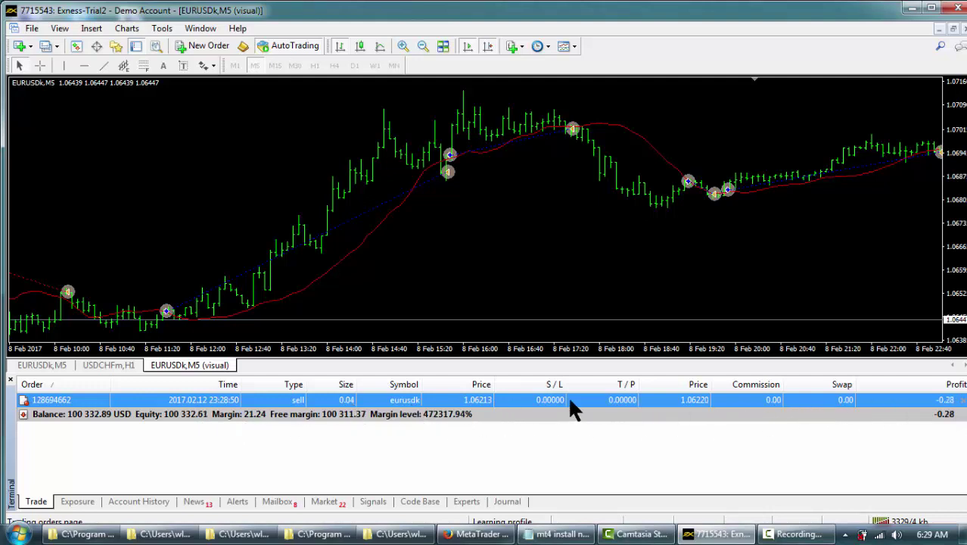
pyautogui.click(962, 400)
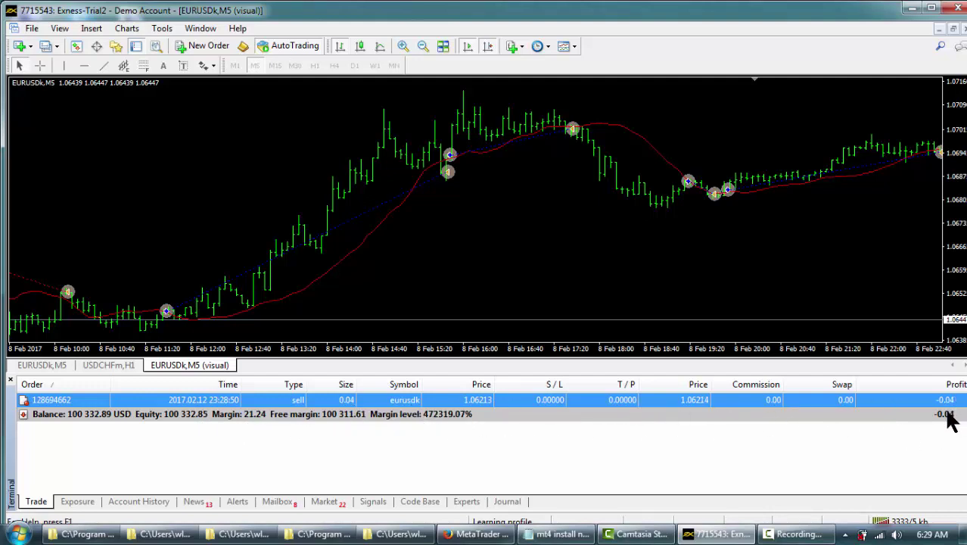
# Check the closed trade in the account history, look at the open trades list, and hide the Terminal
pyautogui.click(168, 503)
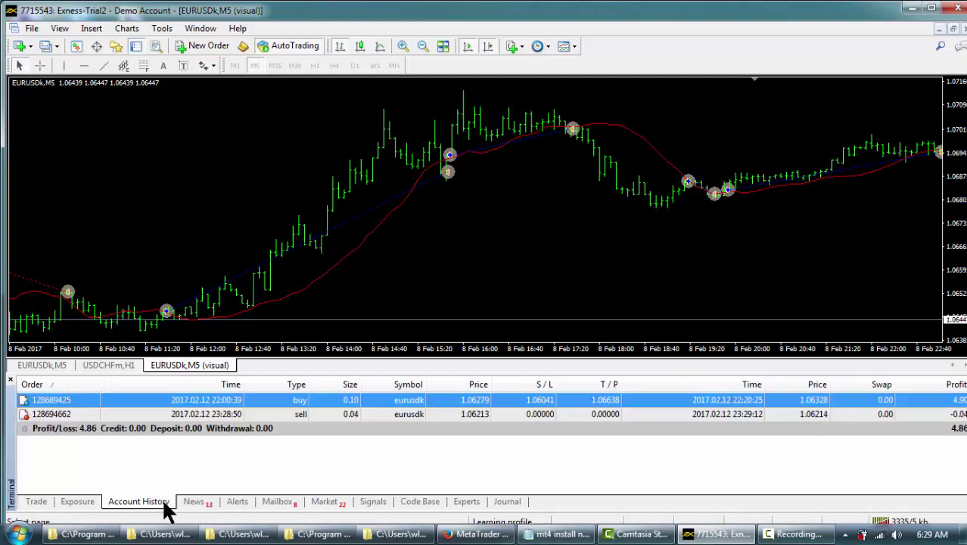
pyautogui.click(37, 502)
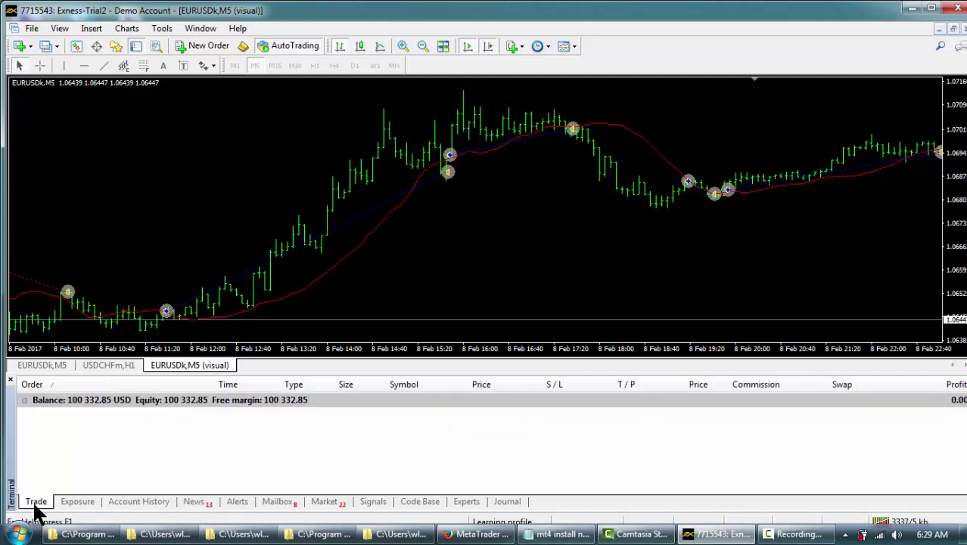
pyautogui.click(10, 379)
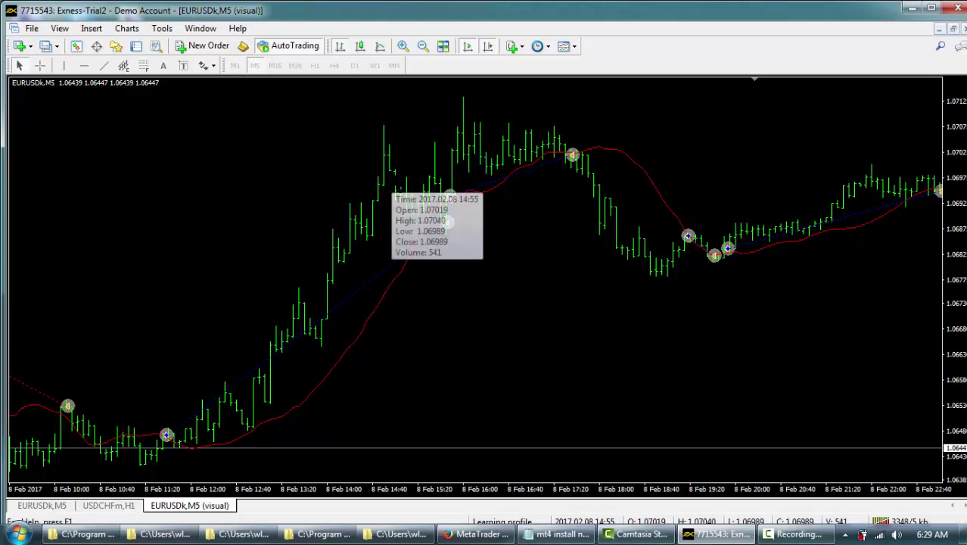
# Display the visual EURUSDk chart as a line chart and switch it to candlesticks
pyautogui.click(378, 46)
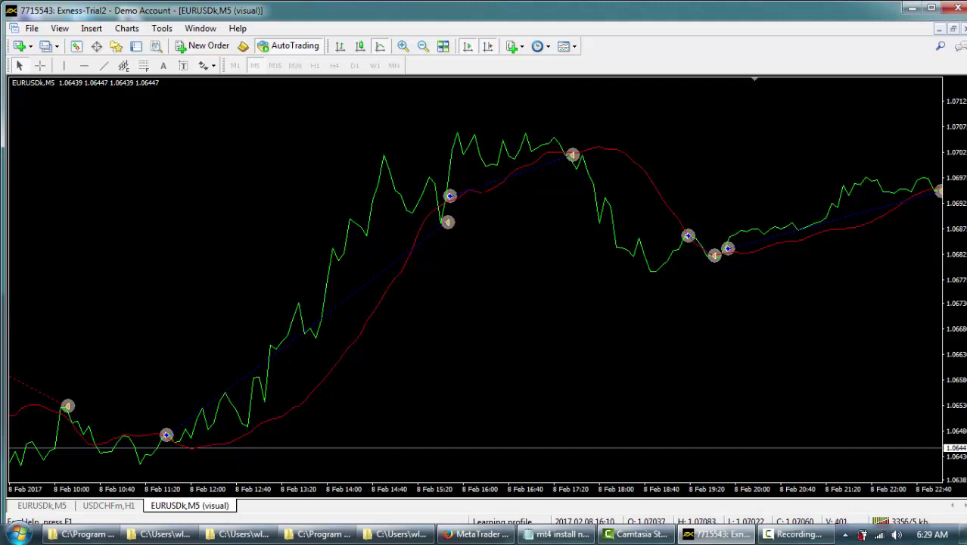
pyautogui.click(359, 46)
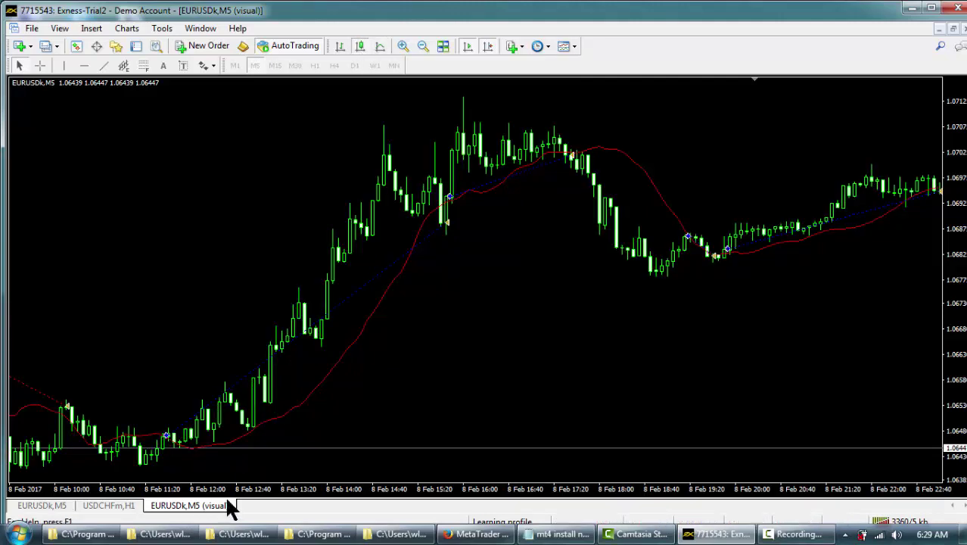
# Apply the Learning template to the visual EURUSDk chart and close that chart
pyautogui.click(572, 45)
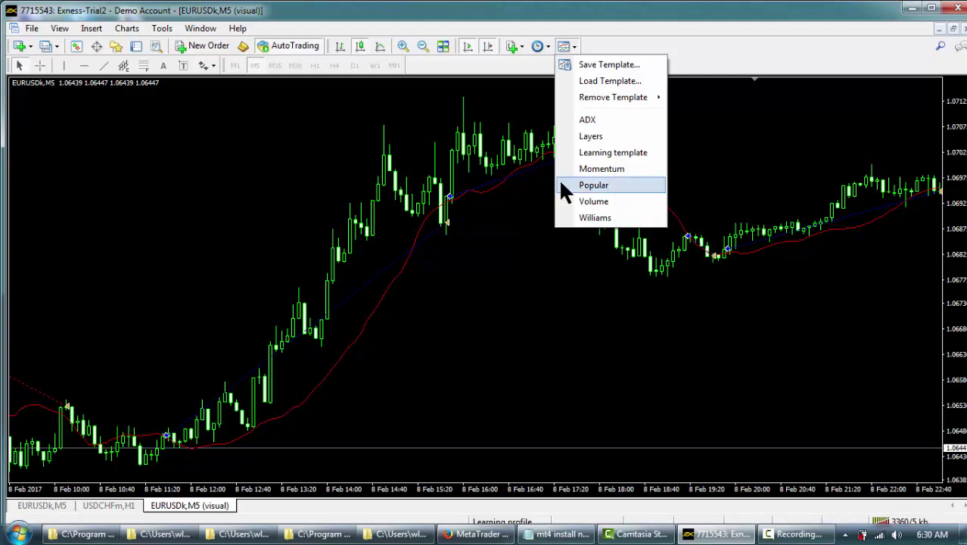
pyautogui.click(602, 150)
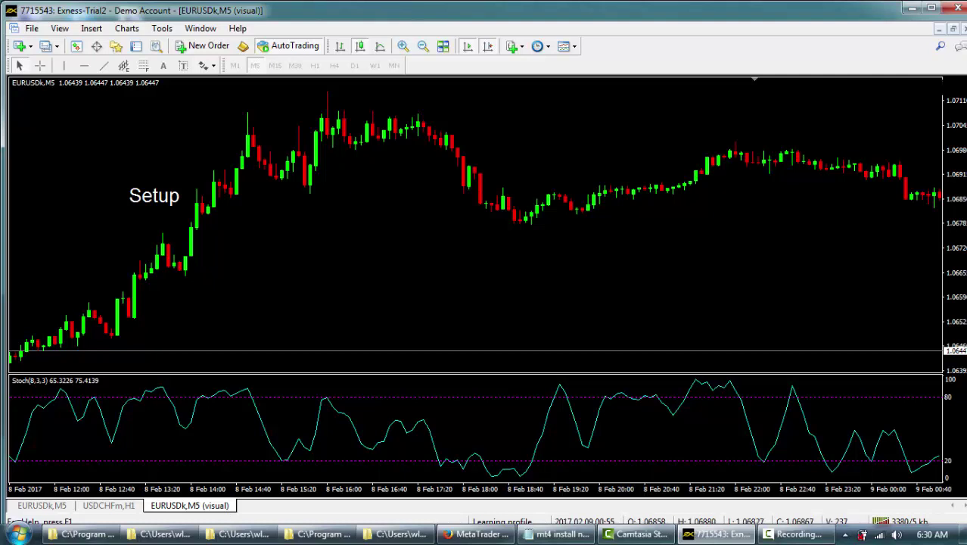
pyautogui.hotkey('ctrl', 'F4')
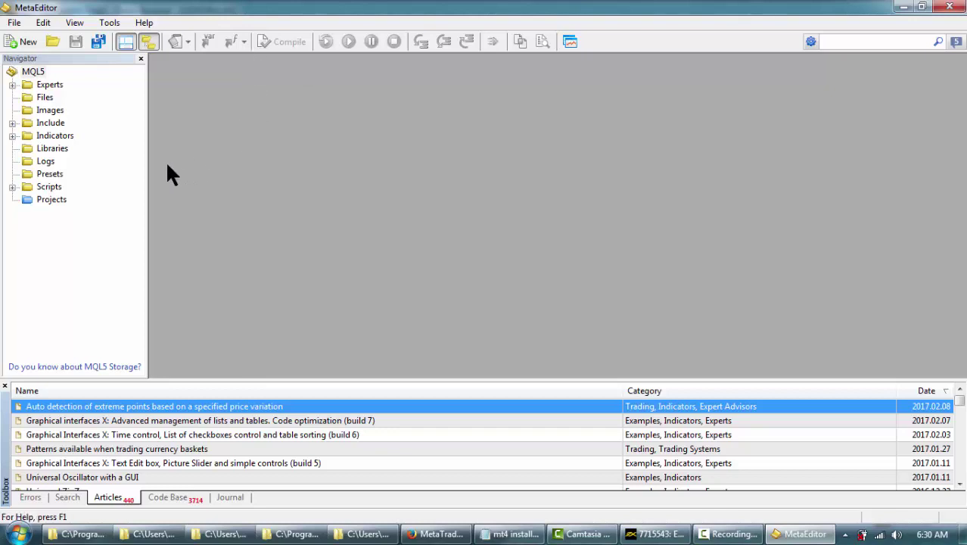
# In MetaEditor, expand the Examples folder under Indicators and widen the Navigator enough to read the full file names
pyautogui.click(12, 136)
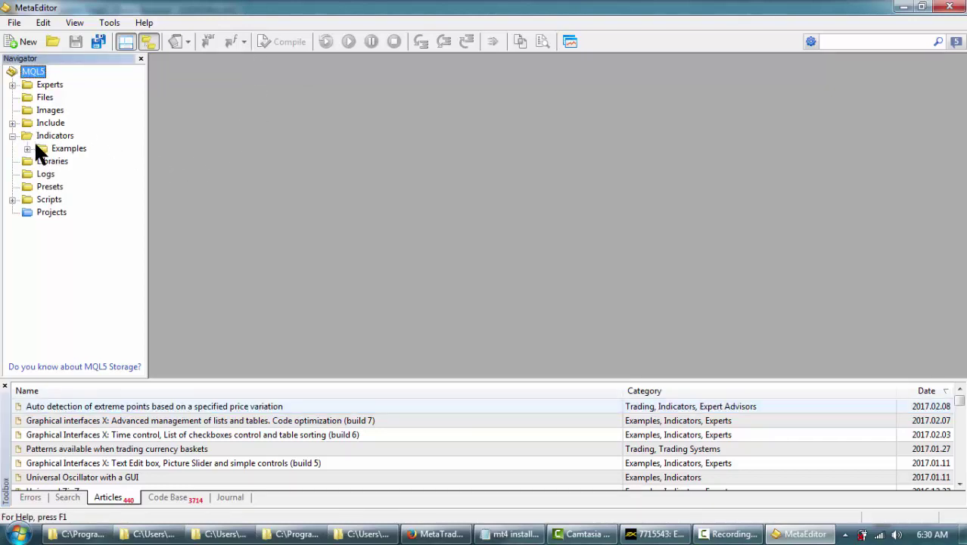
pyautogui.click(28, 136)
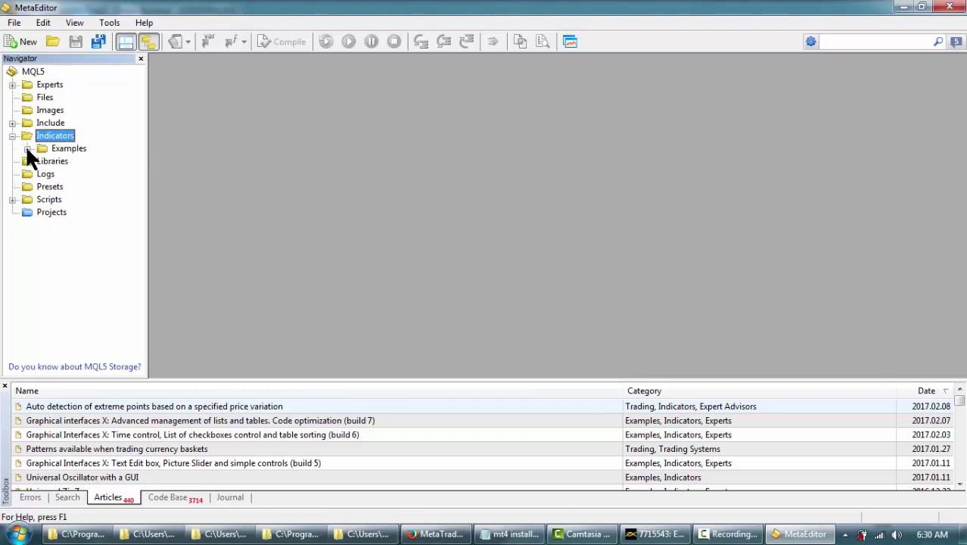
pyautogui.click(27, 149)
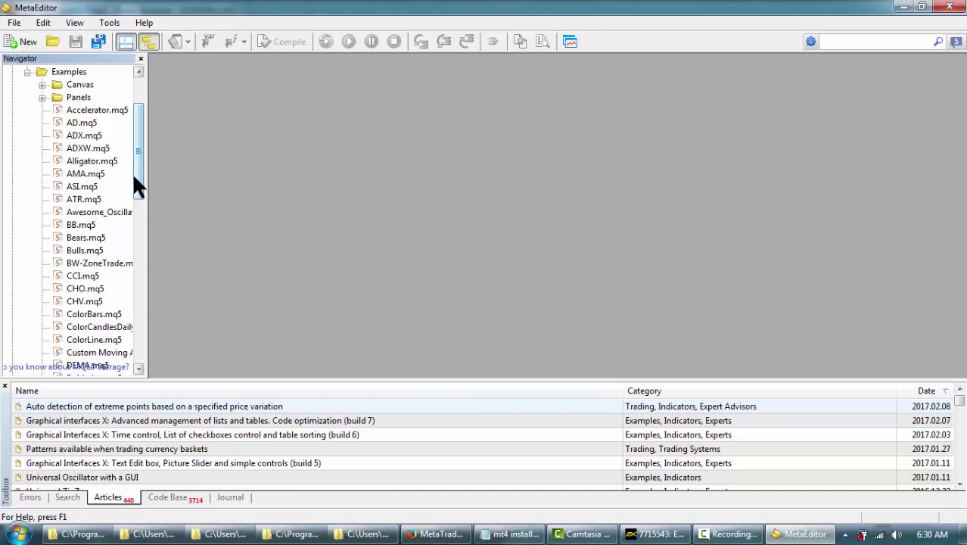
pyautogui.moveTo(137, 184); pyautogui.dragTo(211, 227)
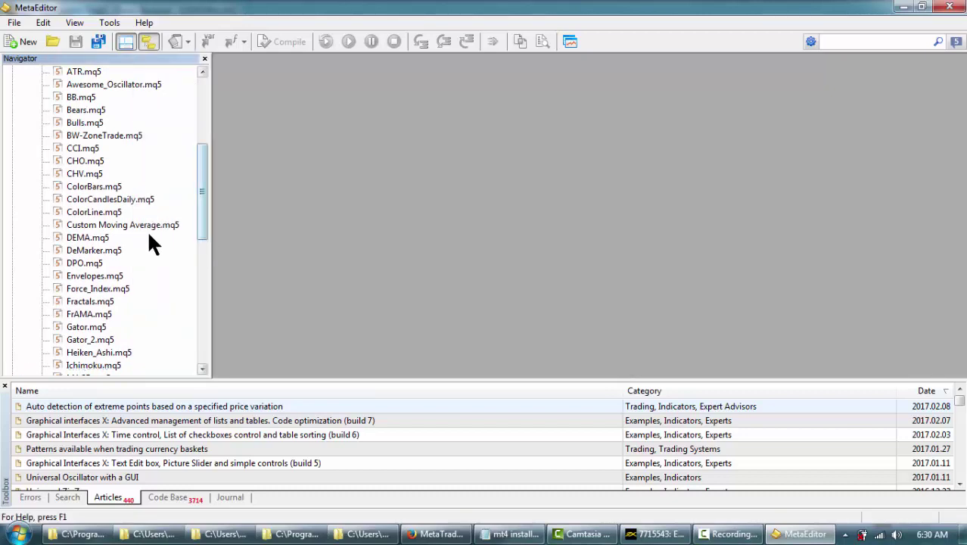
# Open Custom Moving Average.mq5 for editing, enlarge its code window downward, and hide the Navigator
pyautogui.rightClick(55, 226)
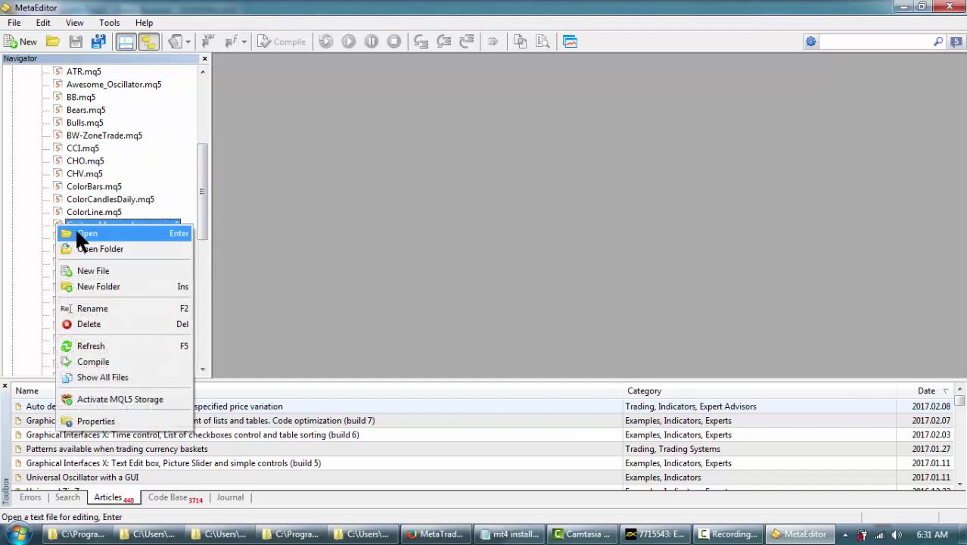
pyautogui.click(76, 233)
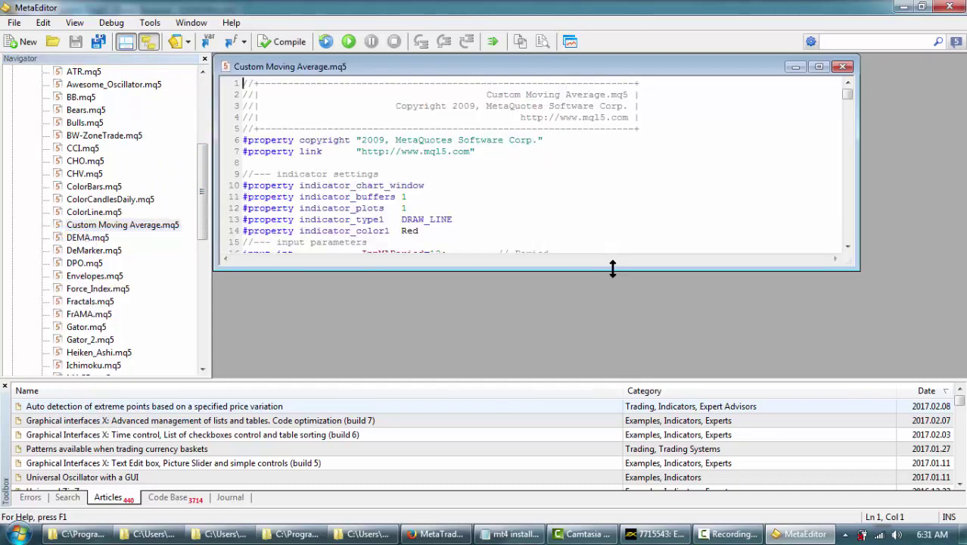
pyautogui.moveTo(615, 270); pyautogui.dragTo(617, 376)
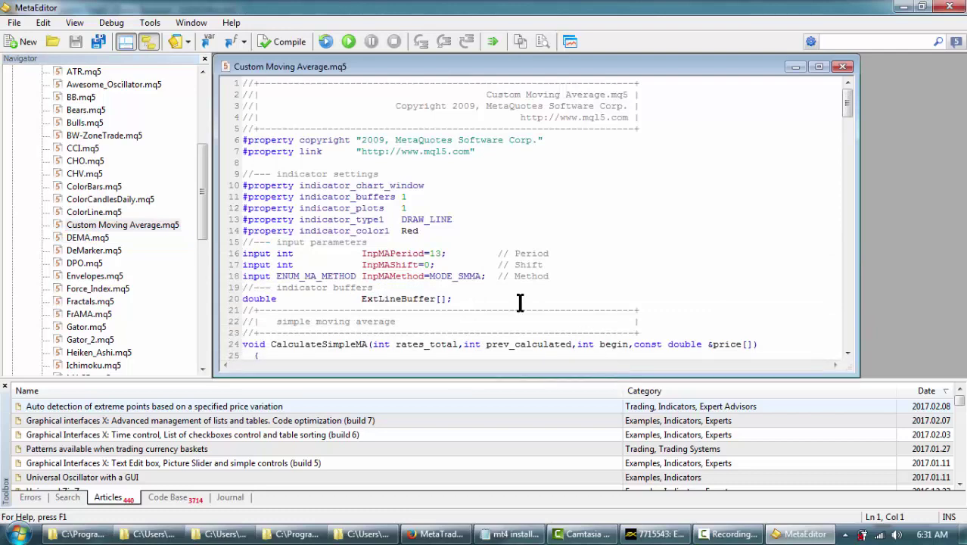
pyautogui.click(202, 59)
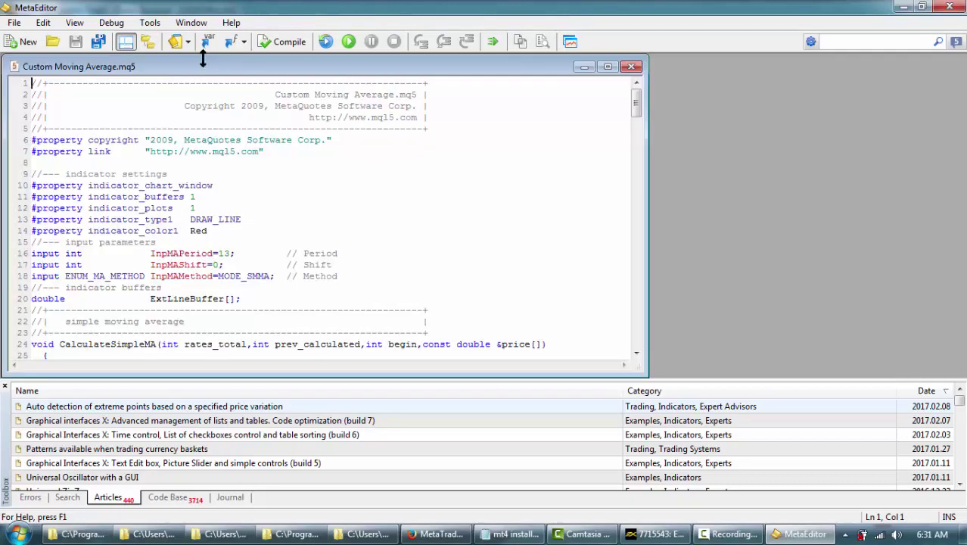
# Switch back to MetaTrader 4 and open the CCI indicator's source code for modification from the Navigator
pyautogui.click(902, 8)
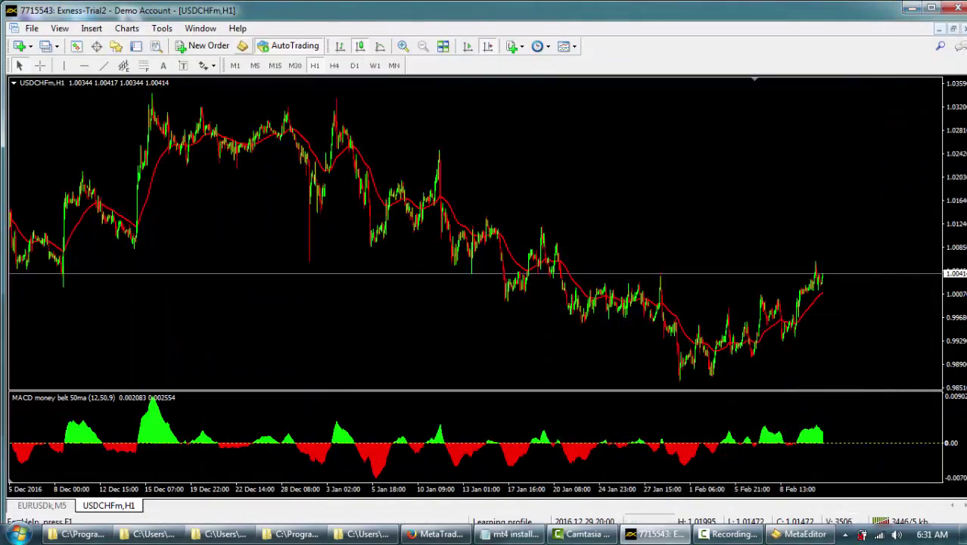
pyautogui.click(115, 47)
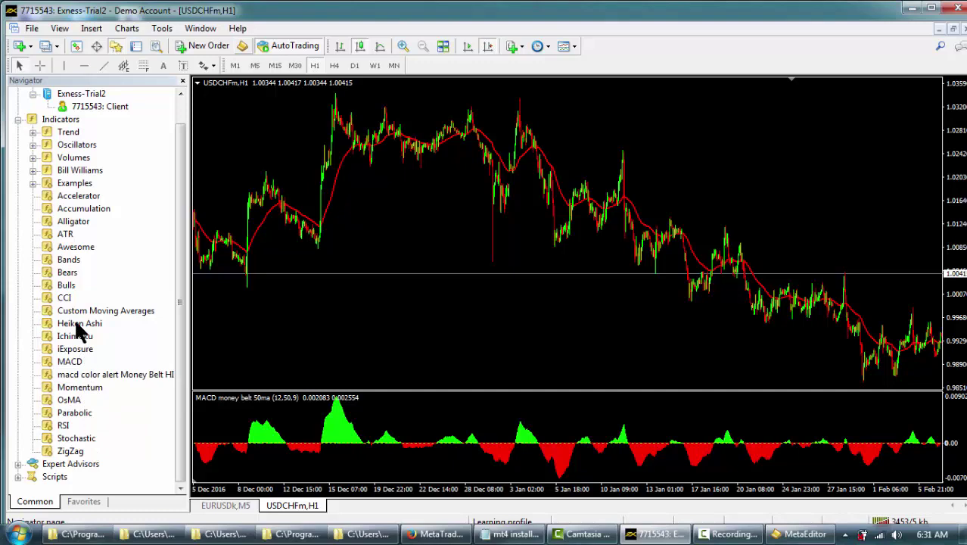
pyautogui.rightClick(66, 295)
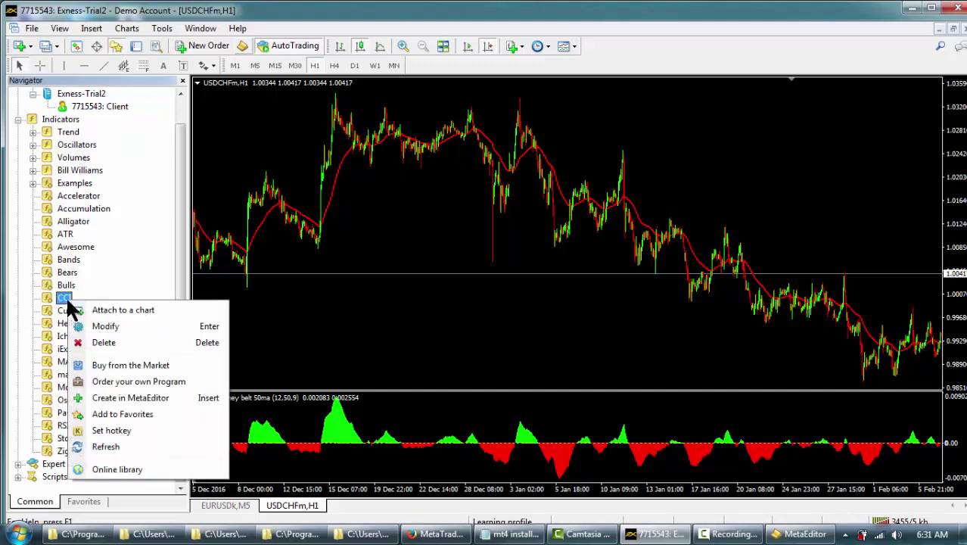
pyautogui.click(99, 326)
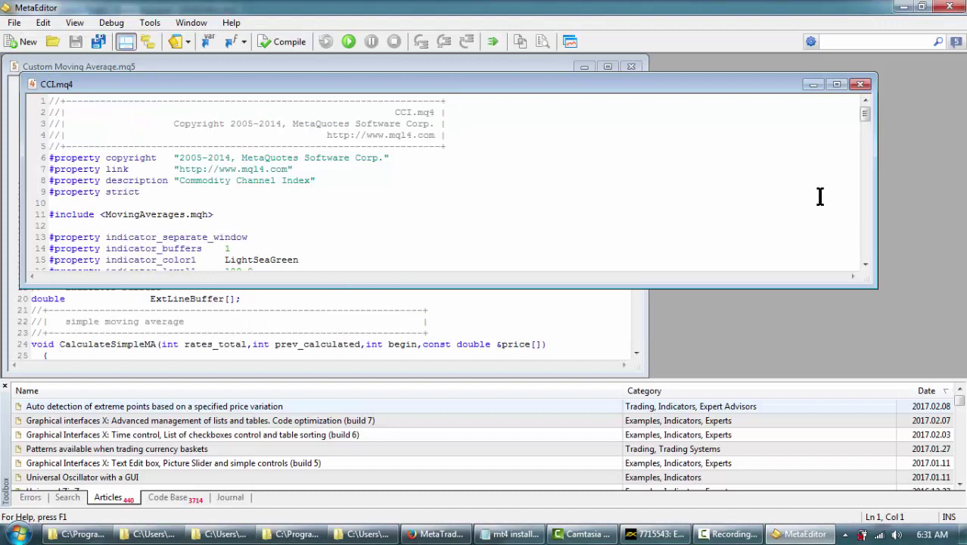
# Maximize the code windows in MetaEditor and view Custom Moving Average.mq5 with the Toolbox hidden
pyautogui.click(836, 85)
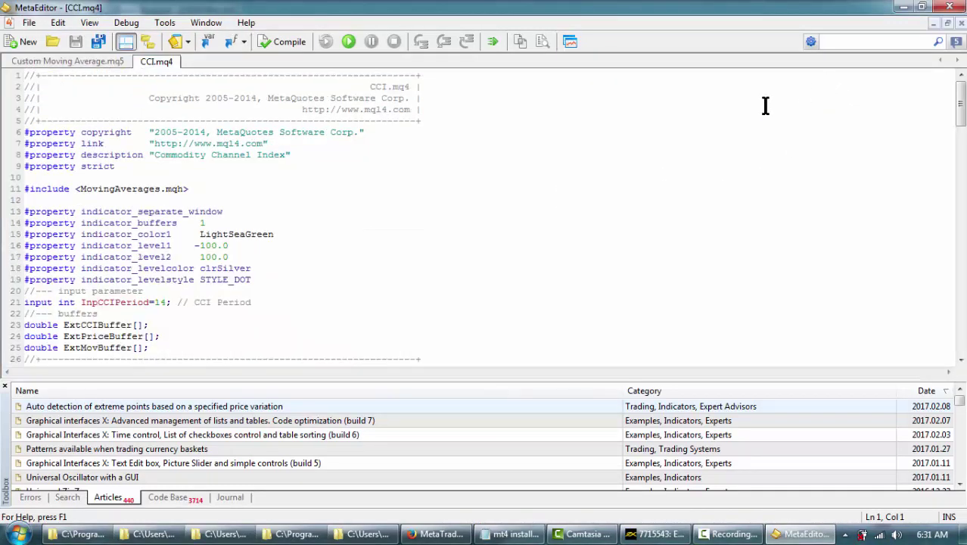
pyautogui.click(62, 60)
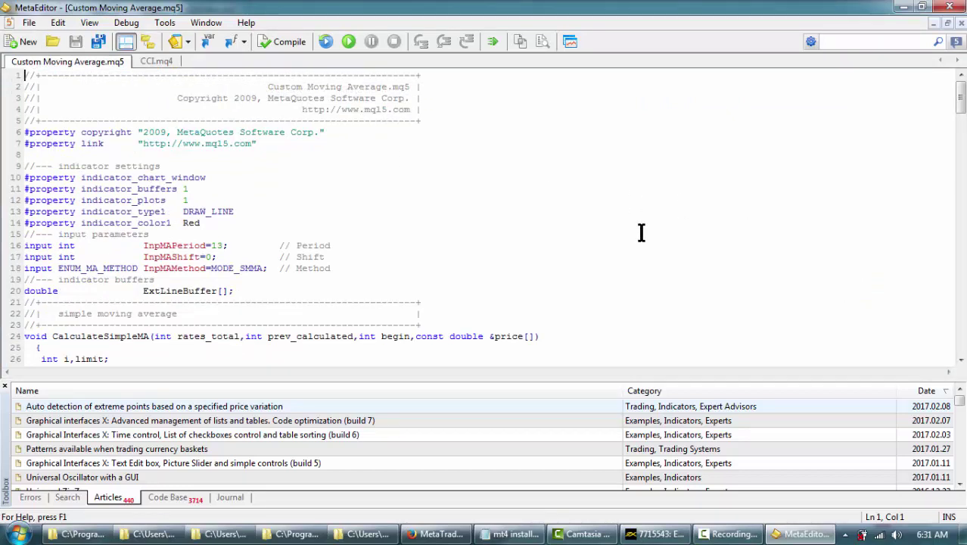
pyautogui.click(5, 387)
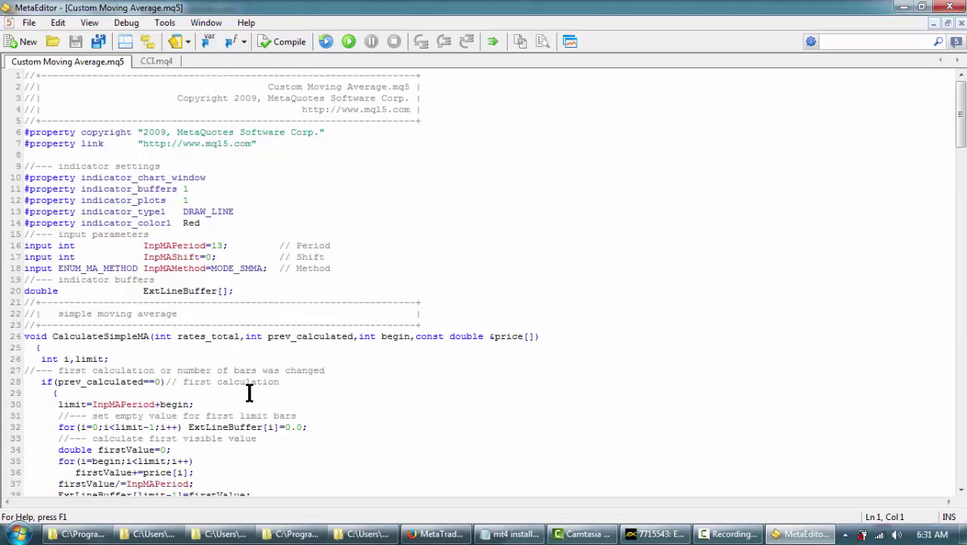
# Set the default value of InpMAPeriod to 250 in Custom Moving Average.mq5
pyautogui.click(221, 246)
pyautogui.moveTo(221, 246); pyautogui.dragTo(212, 251)
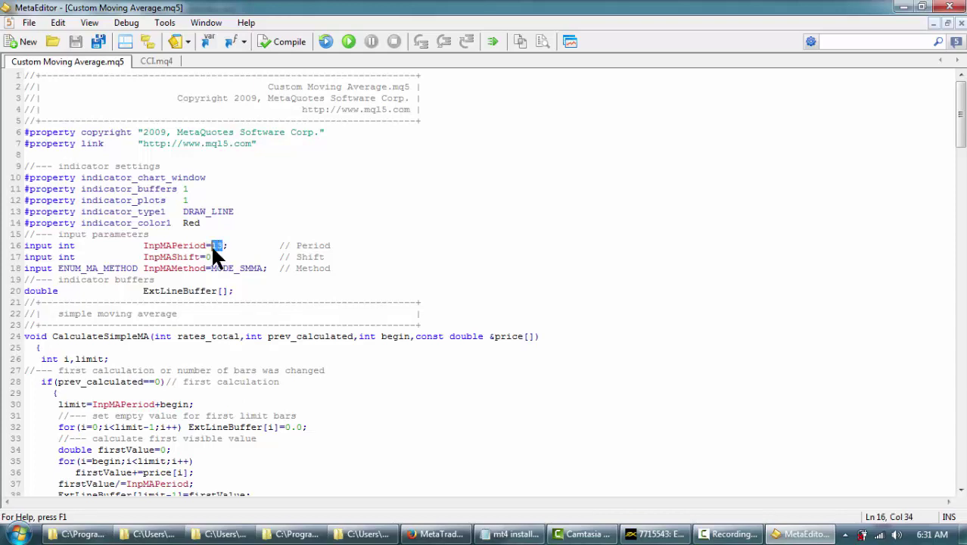
pyautogui.write('250')
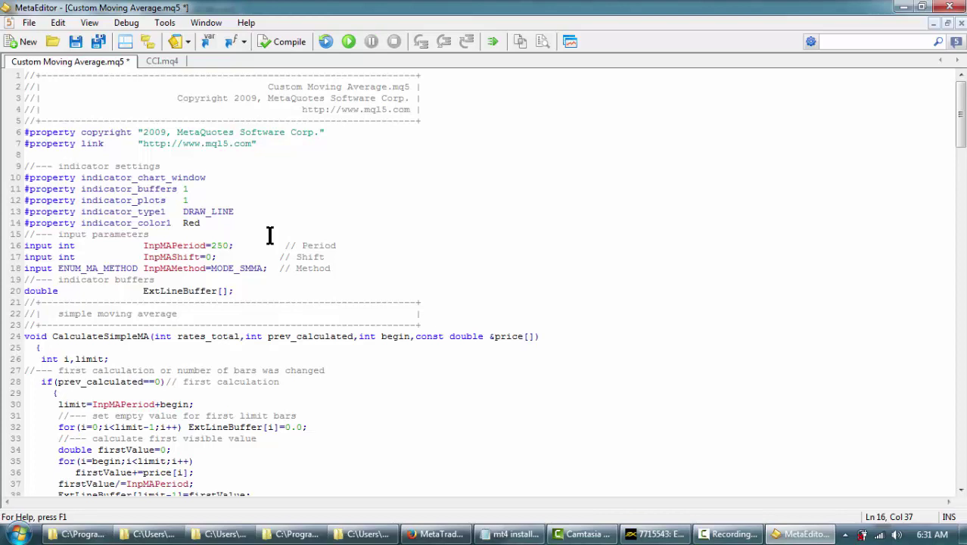
# Look up MODE_SMMA from the InpMAMethod line in the MQL5 Reference, accepting the Help download, and maximize the reference window
pyautogui.click(210, 256)
pyautogui.hotkey('shift', 'Left')
pyautogui.click(261, 268)
pyautogui.moveTo(261, 268); pyautogui.dragTo(214, 270)
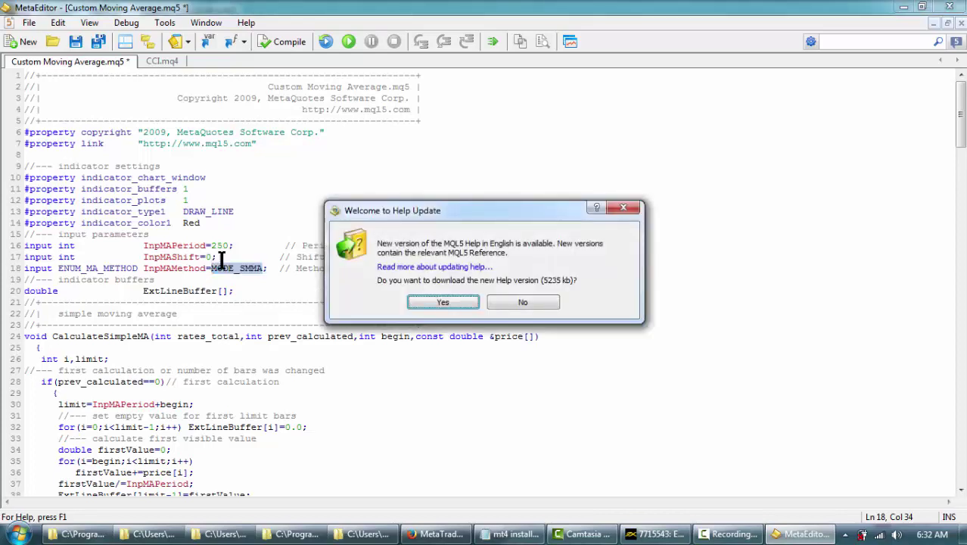
pyautogui.click(454, 302)
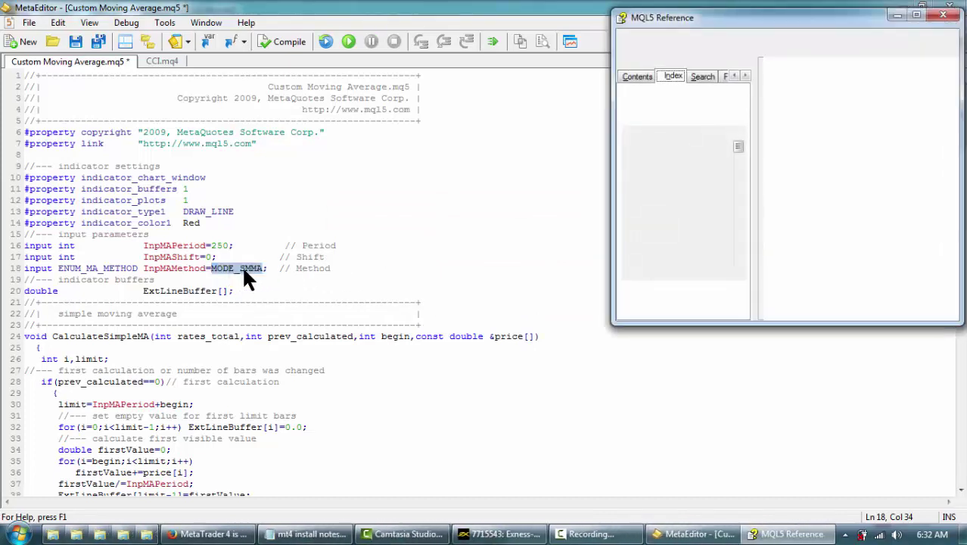
pyautogui.doubleClick(759, 18)
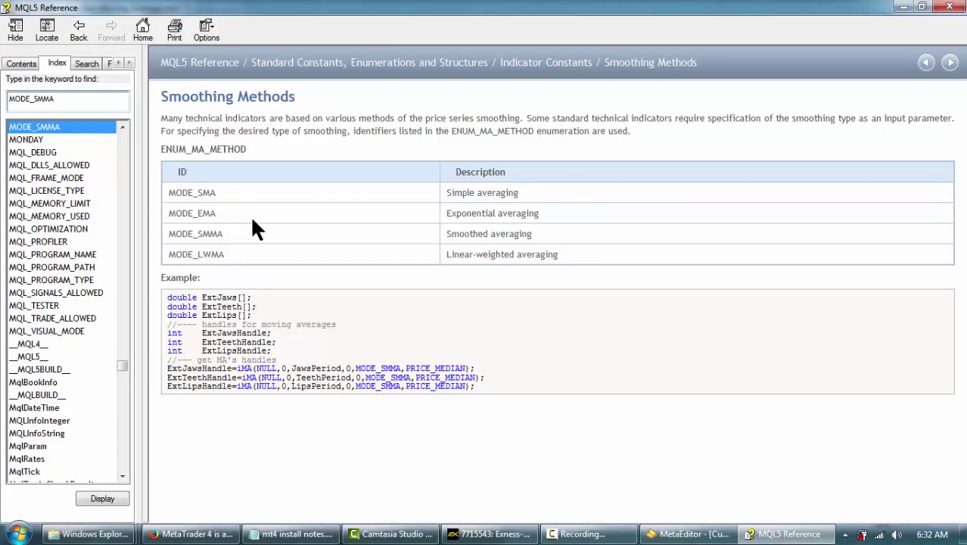
# Copy the MODE_EMA identifier from the Smoothing Methods table and return to the code in MetaEditor
pyautogui.moveTo(215, 213); pyautogui.dragTo(168, 213)
pyautogui.hotkey('ctrl', 'c')
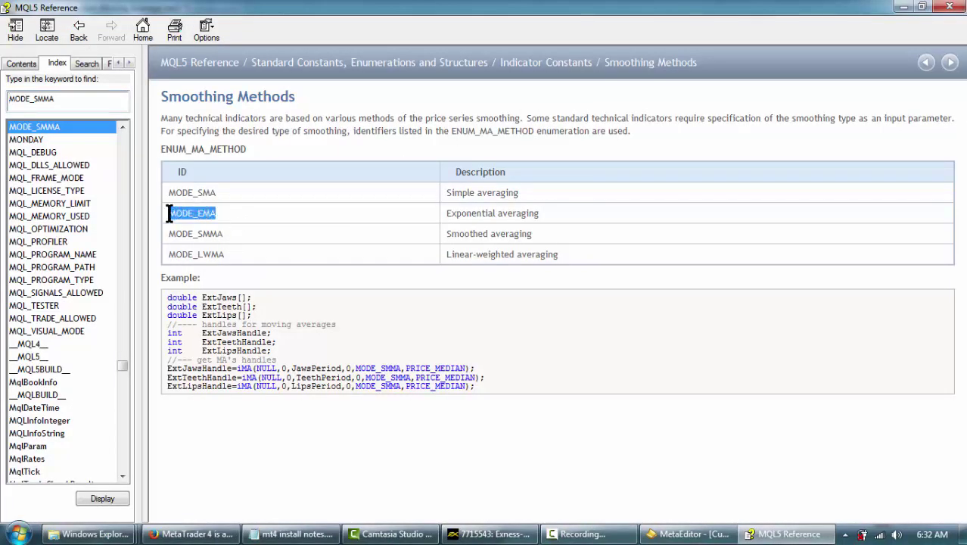
pyautogui.rightClick(188, 214)
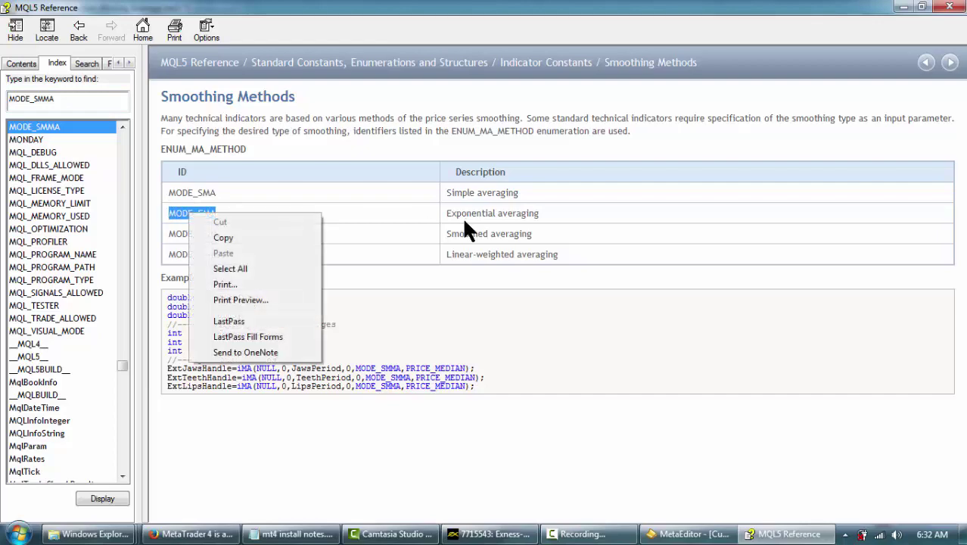
pyautogui.click(242, 236)
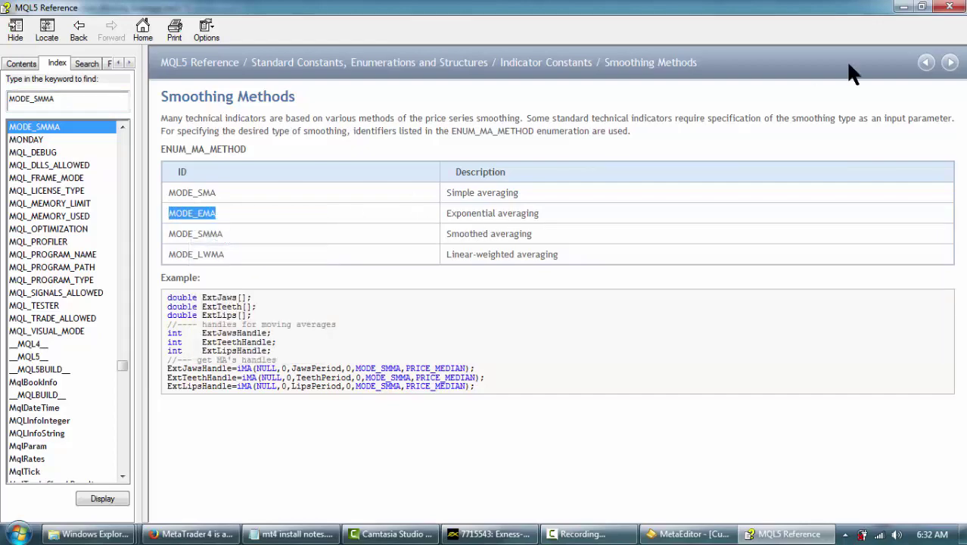
pyautogui.click(903, 8)
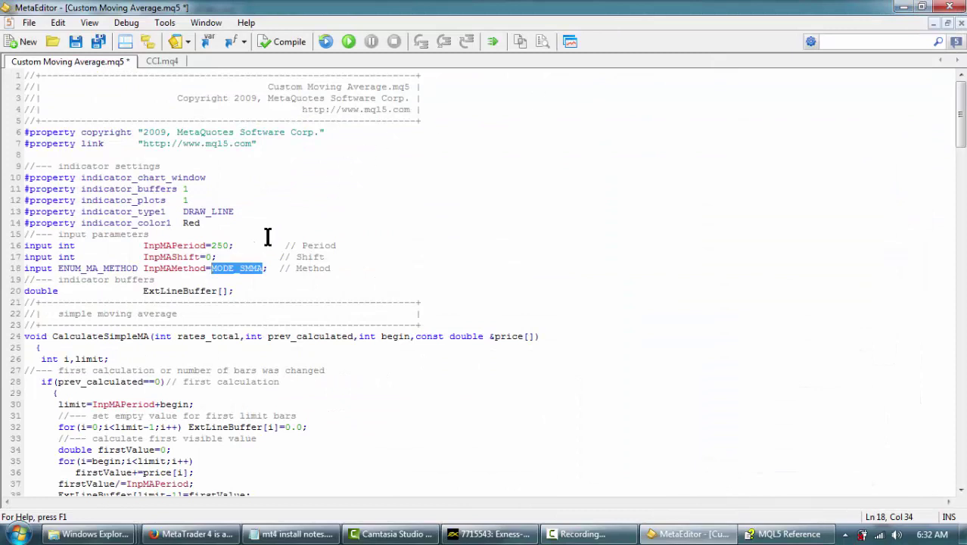
# Replace the InpMAMethod default with the copied MODE_EMA and compile Custom Moving Average.mq5
pyautogui.rightClick(247, 266)
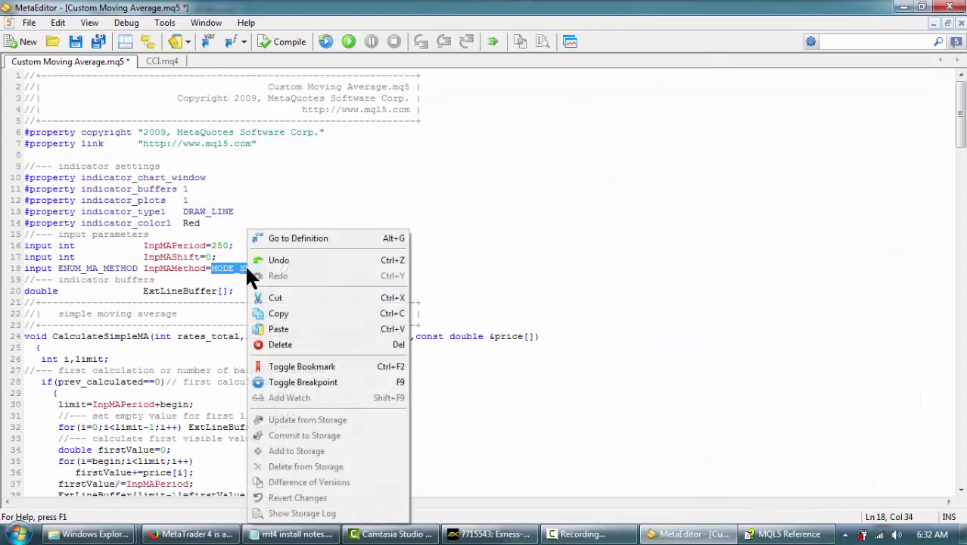
pyautogui.click(282, 324)
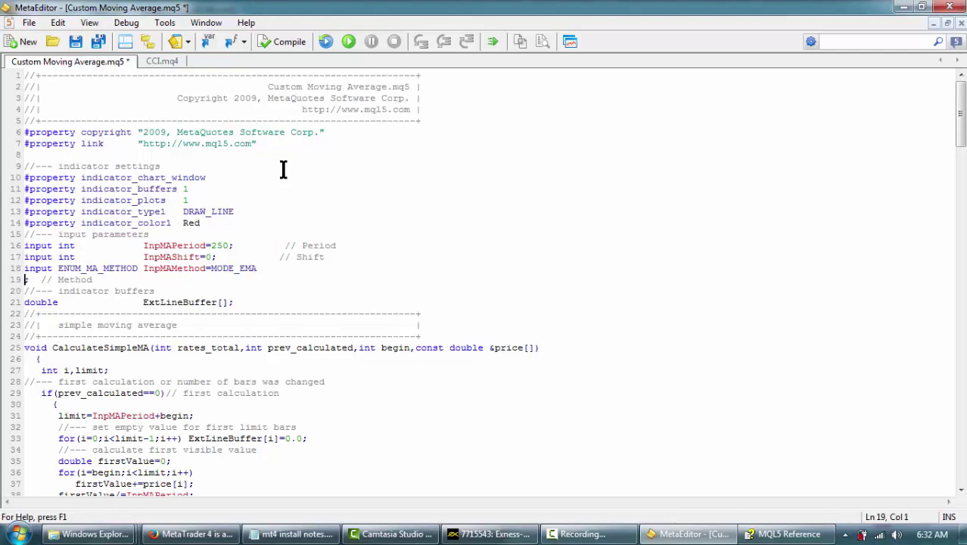
pyautogui.click(289, 43)
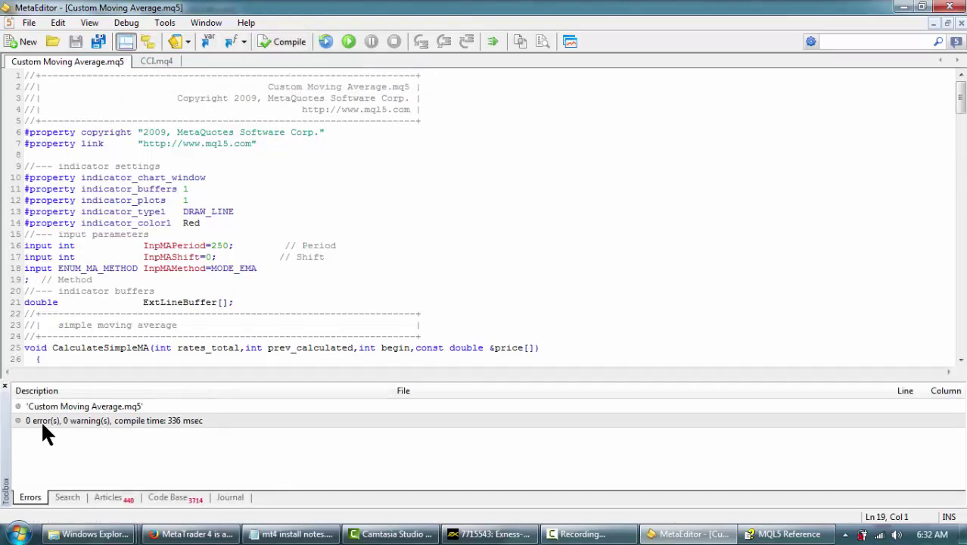
# Switch back to MetaTrader 4 and try to add the CCI indicator to the USDCHFm,H1 chart
pyautogui.click(902, 9)
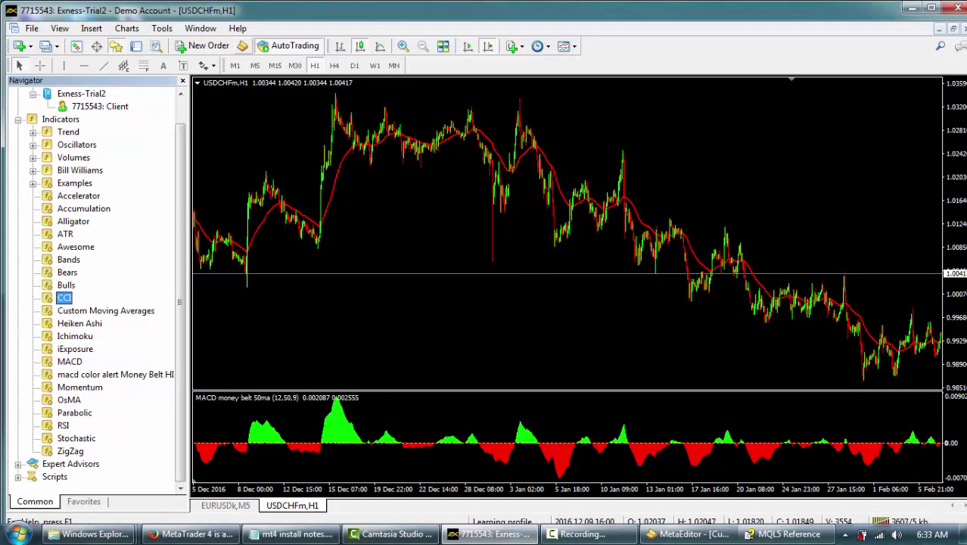
pyautogui.moveTo(63, 297); pyautogui.dragTo(269, 151)
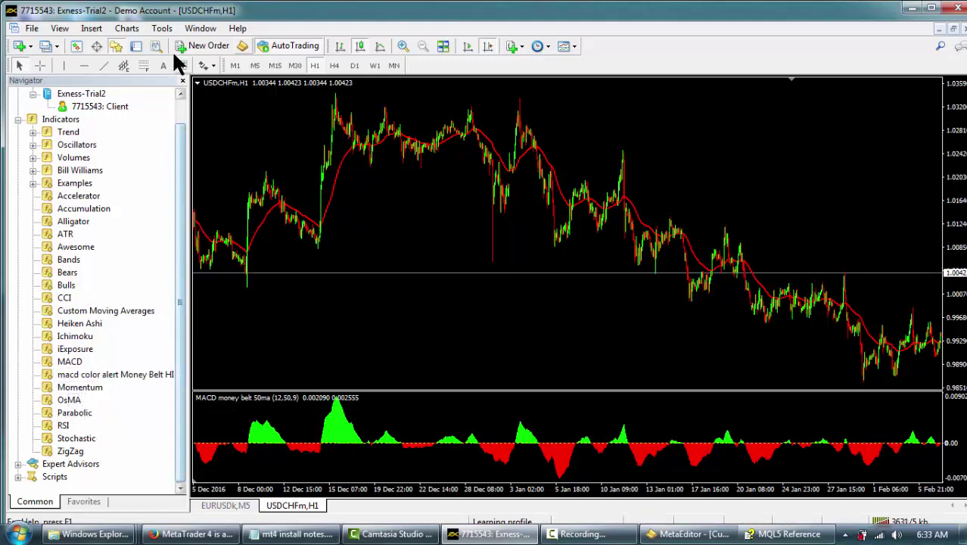
# Examine the parameters of the built-in Moving Average trend indicator without adding it to the chart
pyautogui.click(162, 29)
pyautogui.moveTo(99, 29)
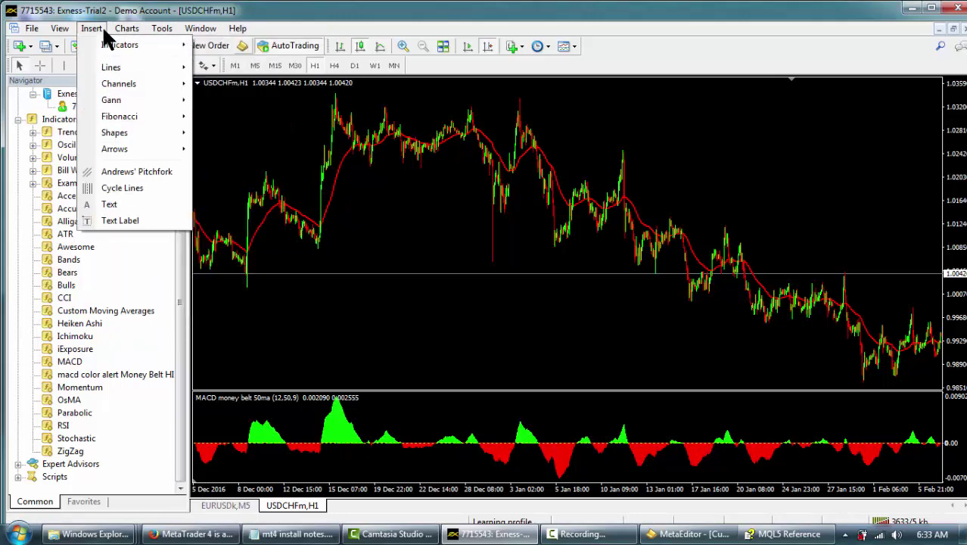
pyautogui.moveTo(137, 51)
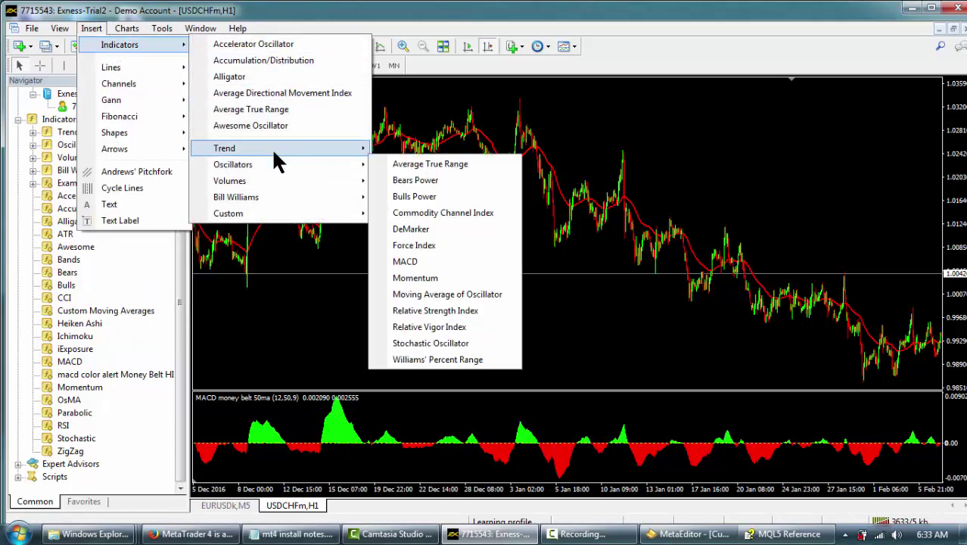
pyautogui.moveTo(354, 149)
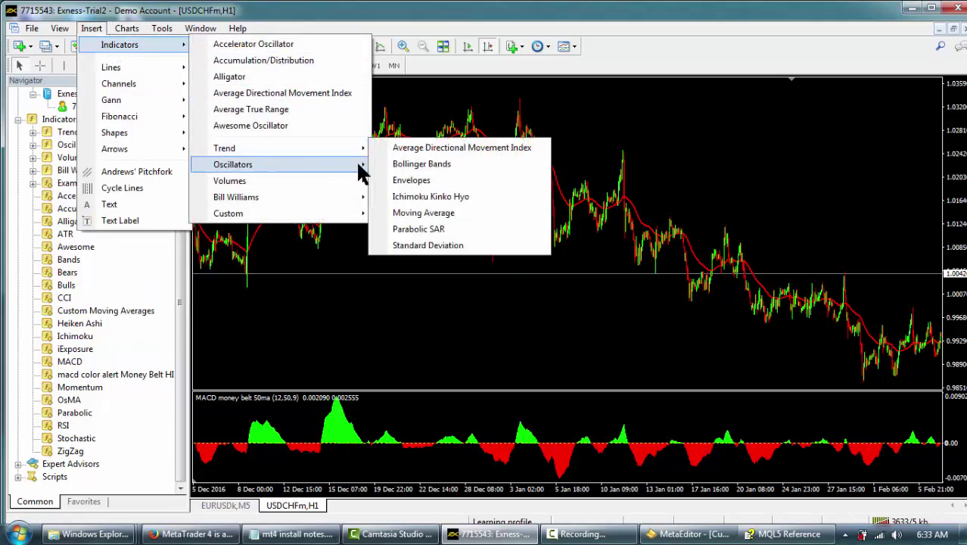
pyautogui.click(426, 213)
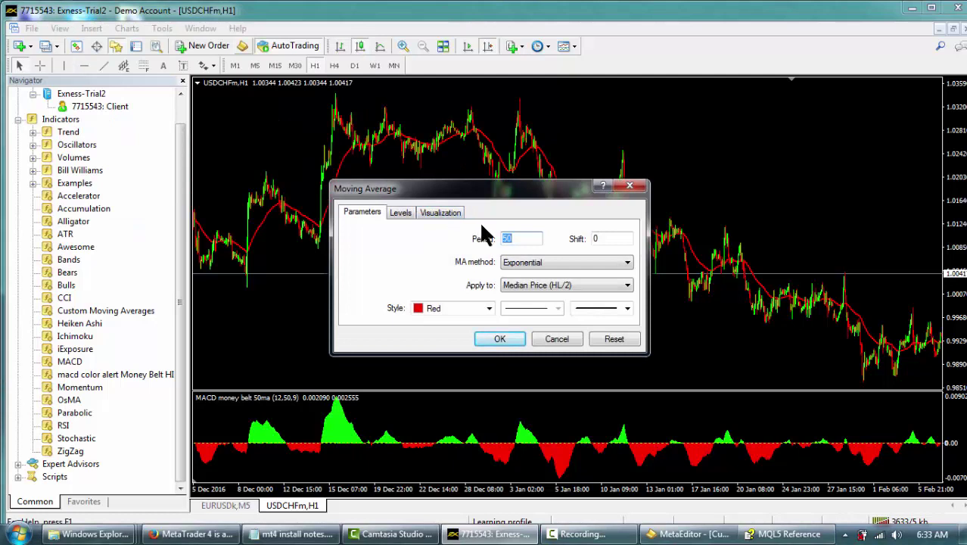
pyautogui.click(630, 187)
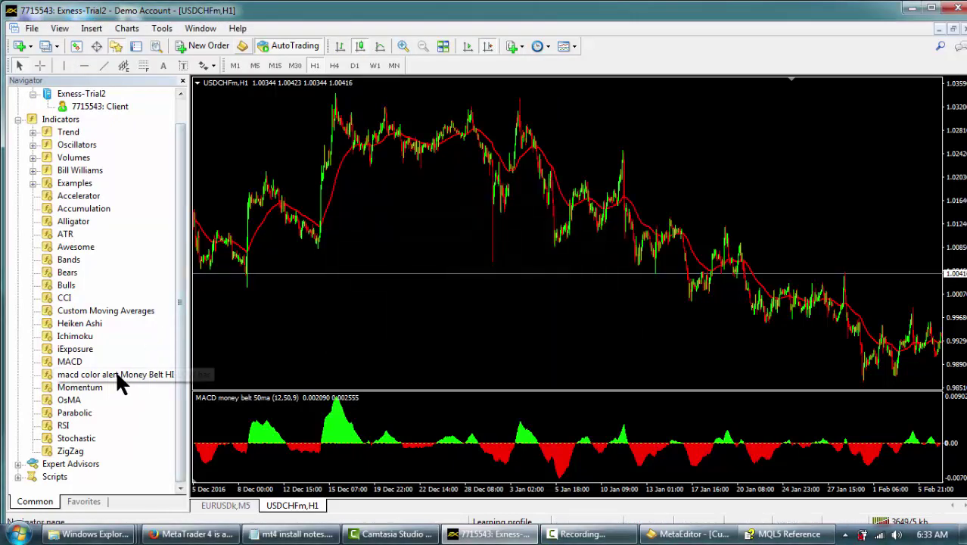
# Open the source code of the macd color alert Money Belt HI-LOW bar indicator for modification
pyautogui.rightClick(45, 370)
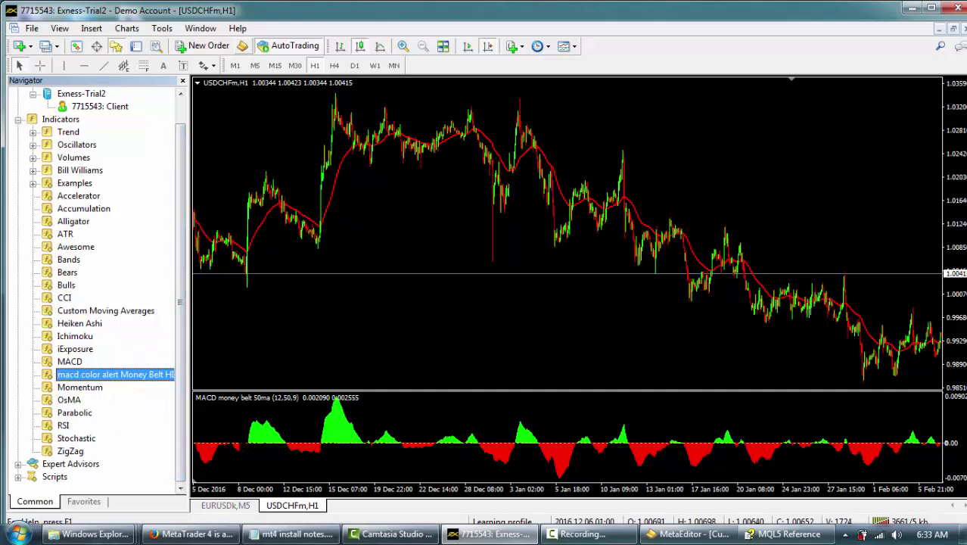
pyautogui.rightClick(47, 367)
pyautogui.click(115, 221)
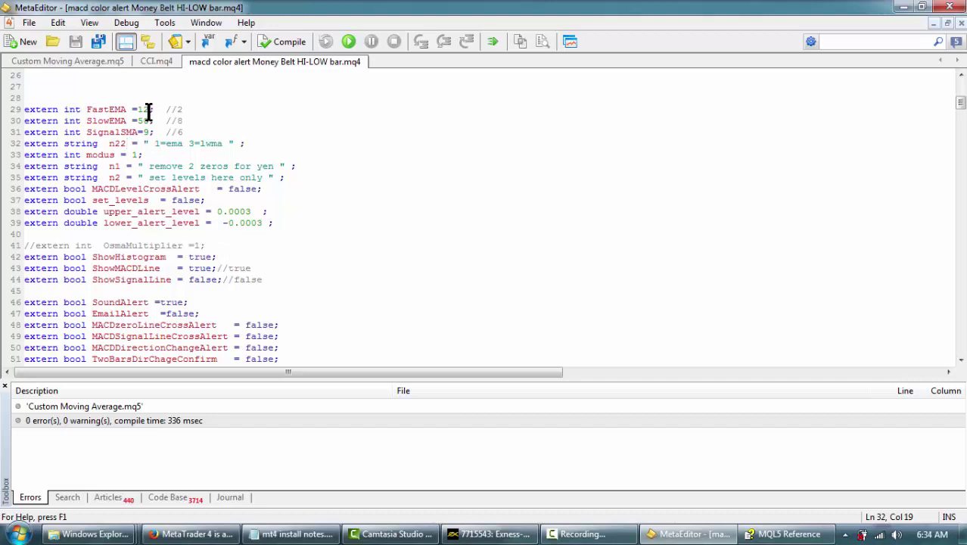
# Set the FastEMA default to 20 in the Money Belt indicator's code and compile the file
pyautogui.moveTo(150, 111); pyautogui.dragTo(139, 110)
pyautogui.write('20')
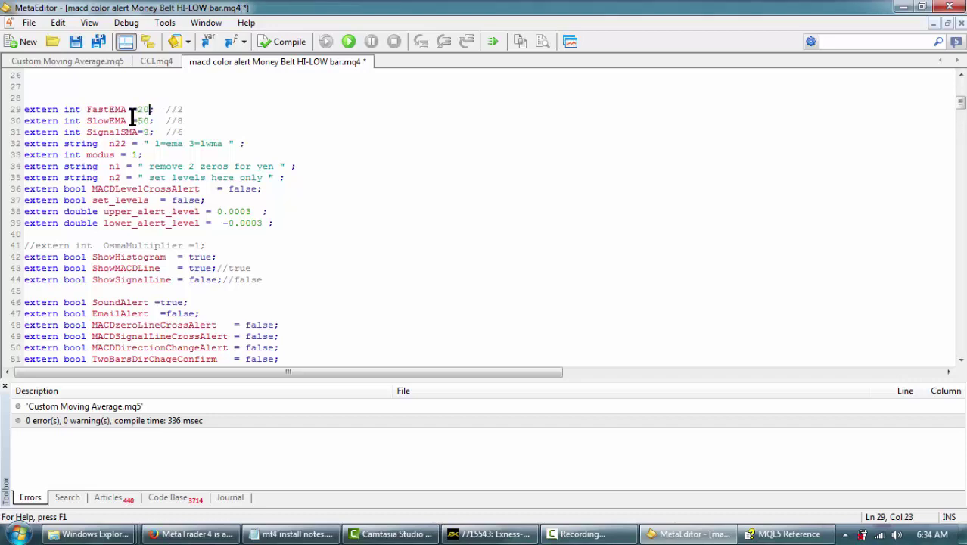
pyautogui.click(287, 40)
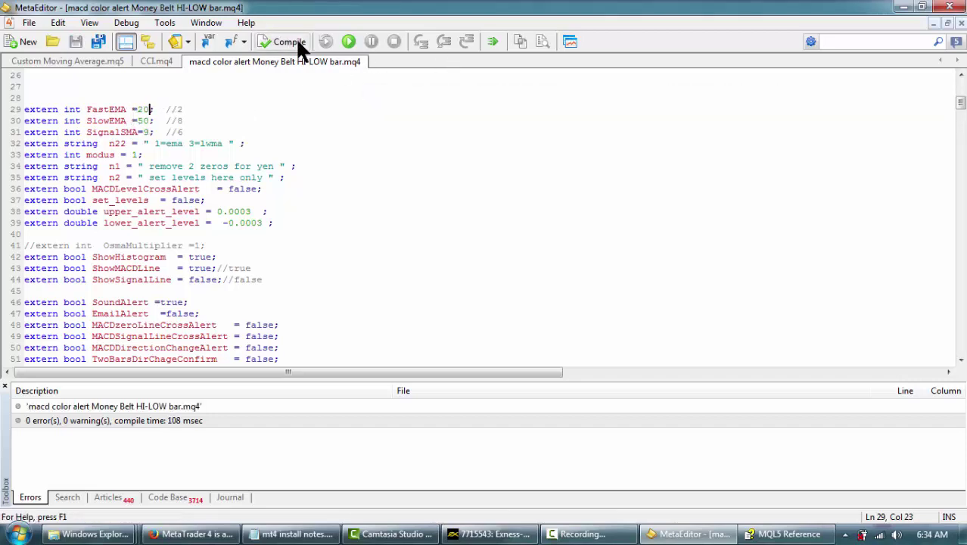
# In MetaTrader 4, check the Money Belt indicator's input values for the USDCHFm chart and dismiss its settings without adding it
pyautogui.click(904, 6)
pyautogui.moveTo(49, 370); pyautogui.dragTo(432, 304)
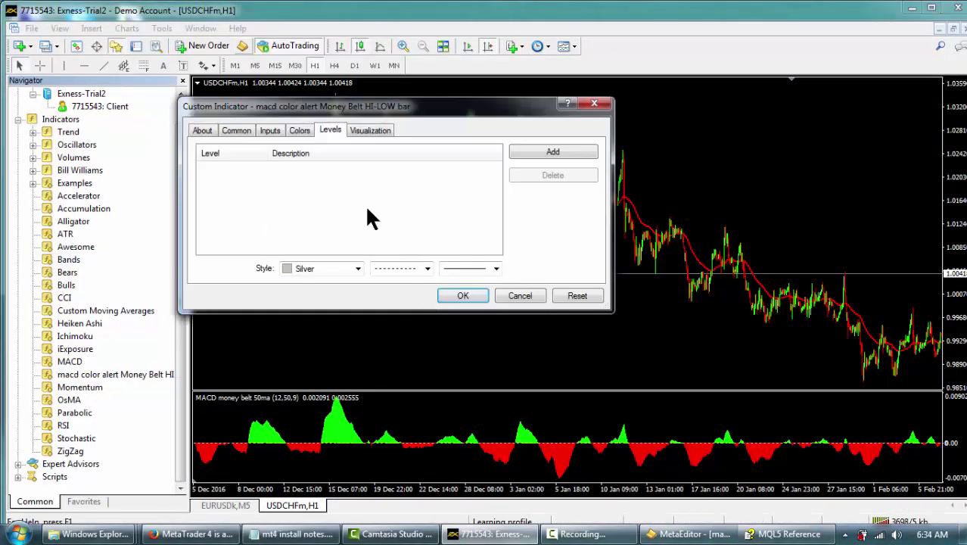
pyautogui.click(277, 134)
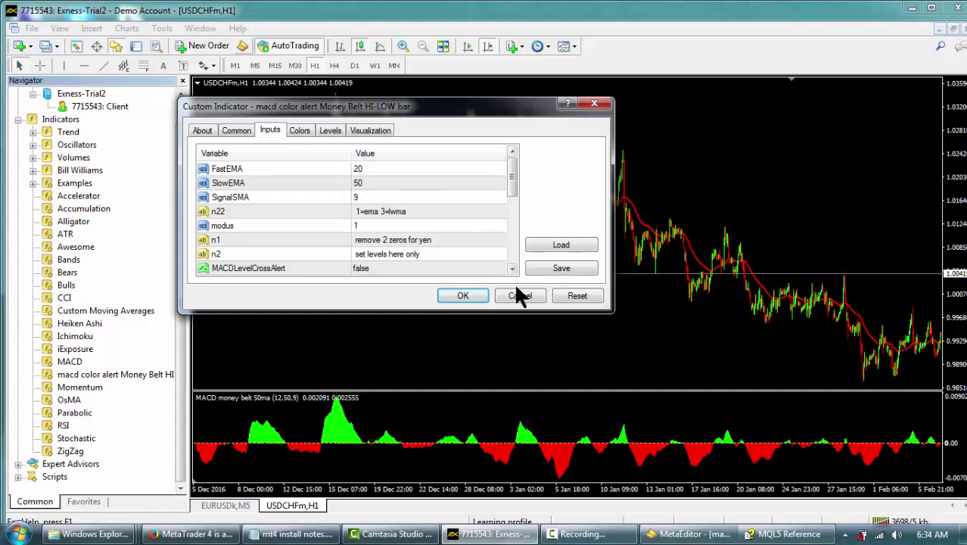
pyautogui.click(594, 103)
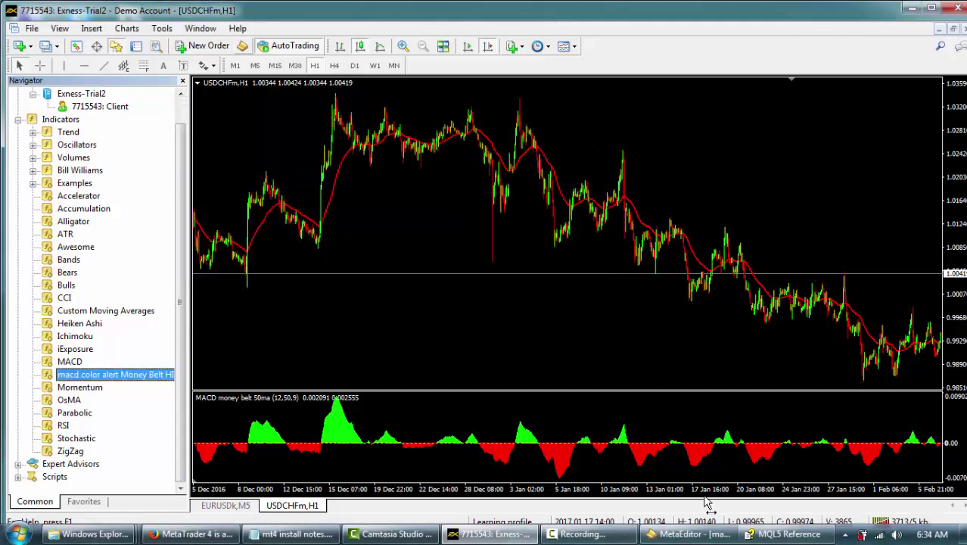
# Return to MetaEditor, hide the Toolbox, and close the editor
pyautogui.click(708, 535)
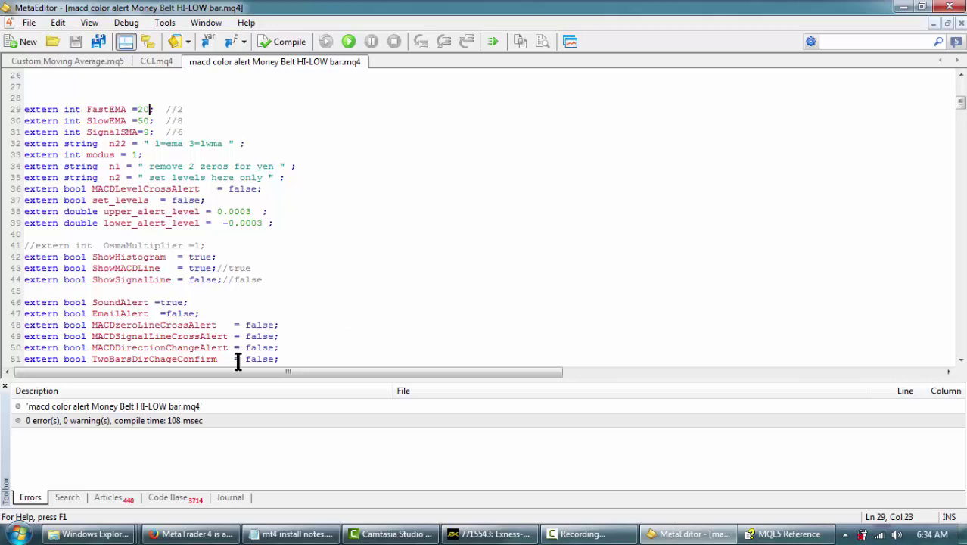
pyautogui.click(6, 387)
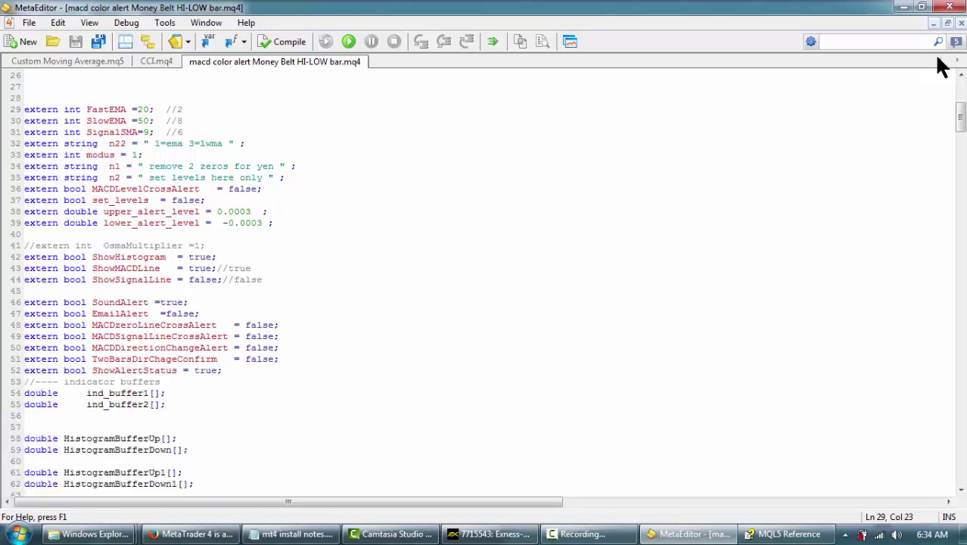
pyautogui.click(951, 8)
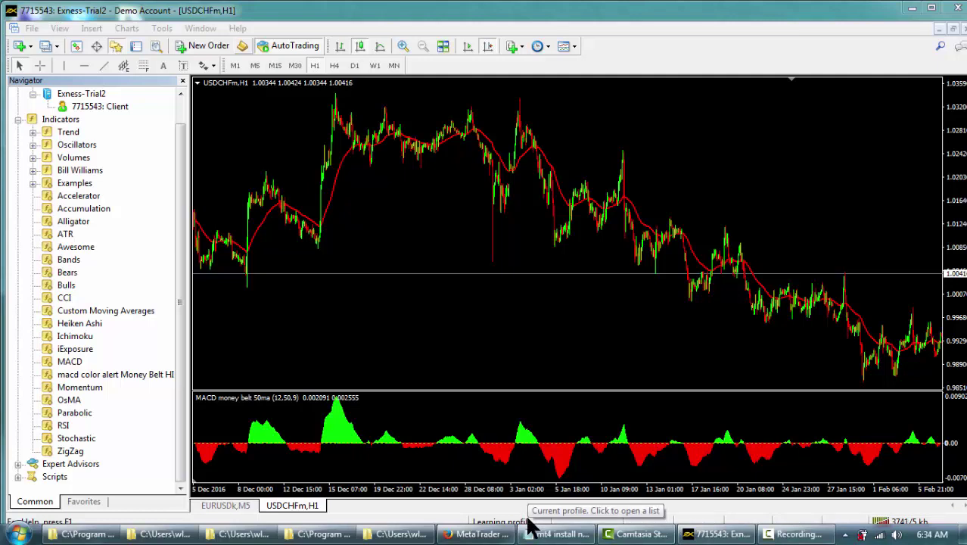
pyautogui.click(472, 358)
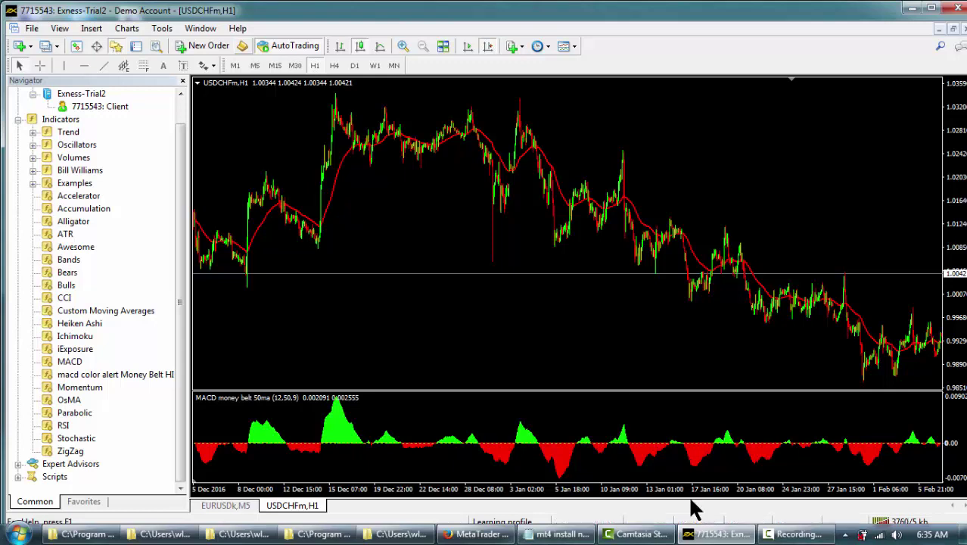
pyautogui.click(794, 534)
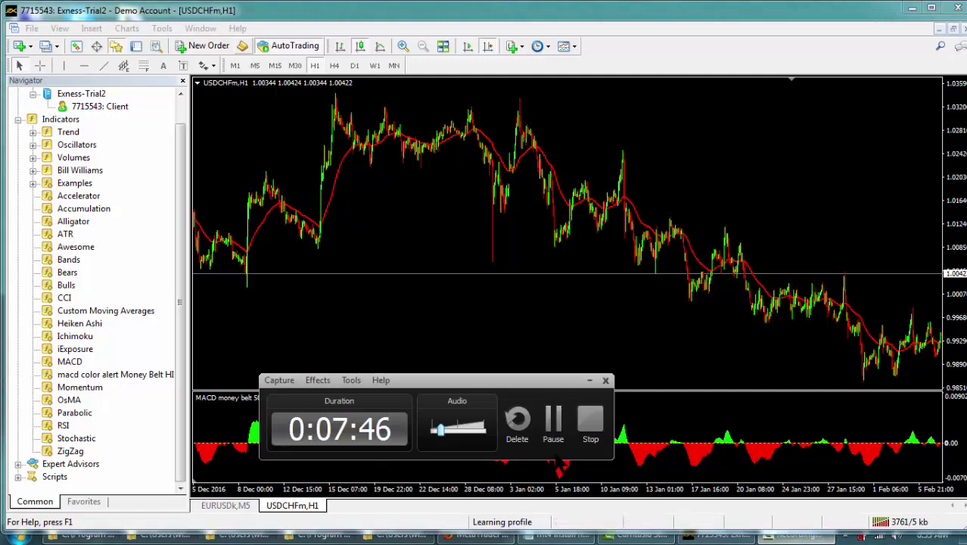
pyautogui.click(802, 535)
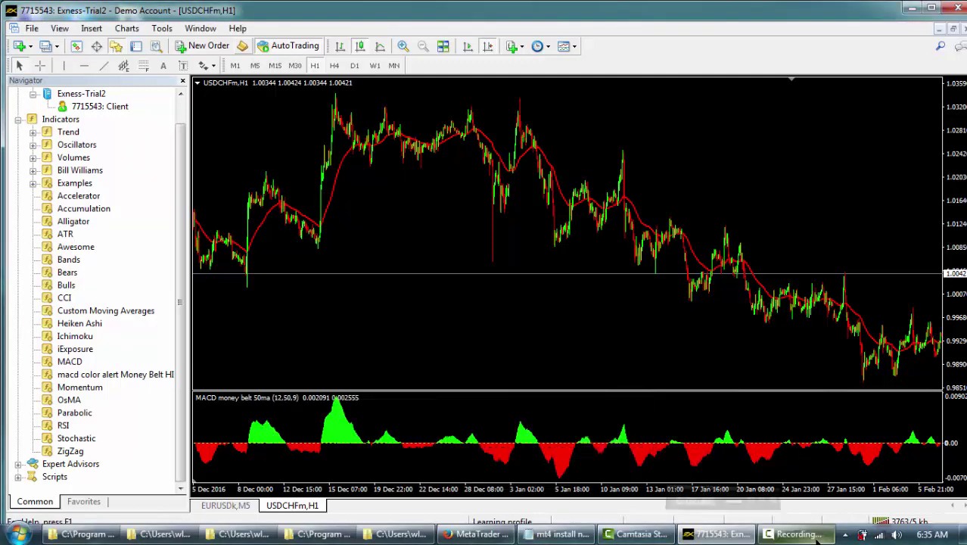